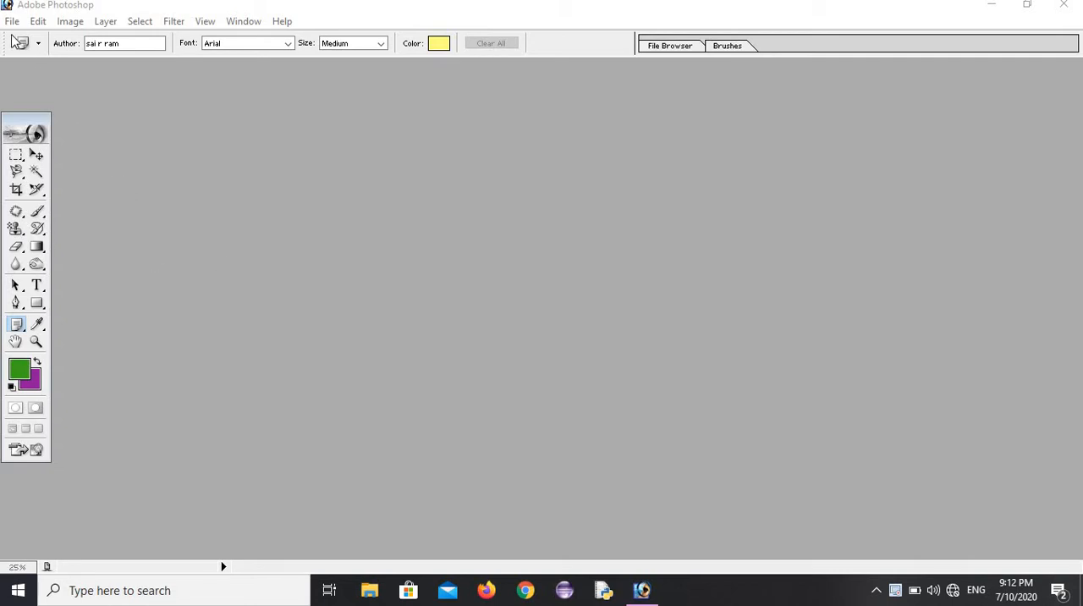
Step: Create a new 800 x 600 pixel RGB document at 72 pixels/inch with white contents
click(13, 22)
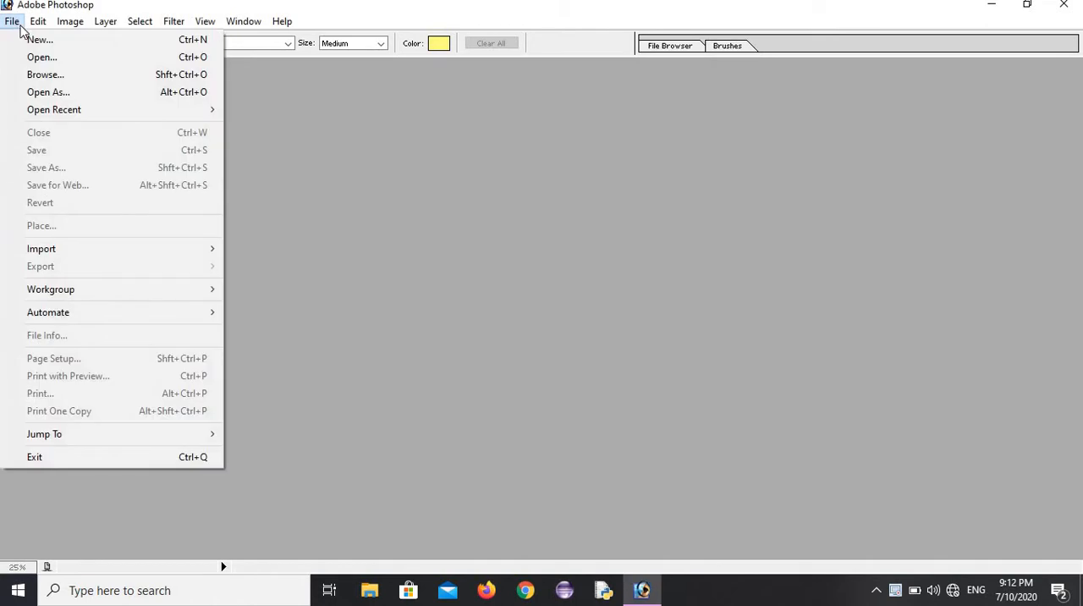
click(34, 37)
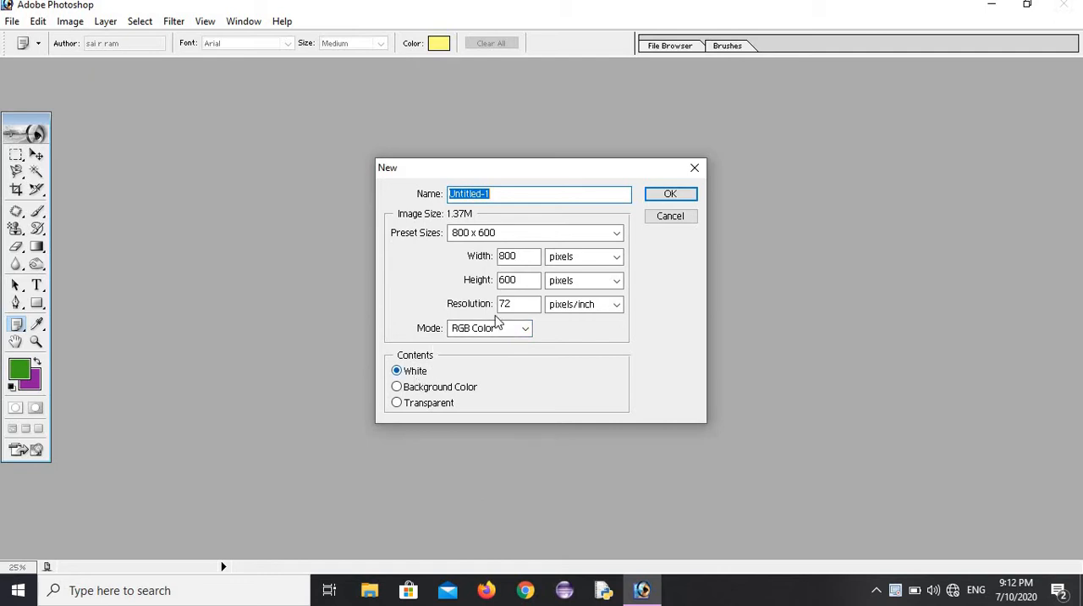
click(662, 195)
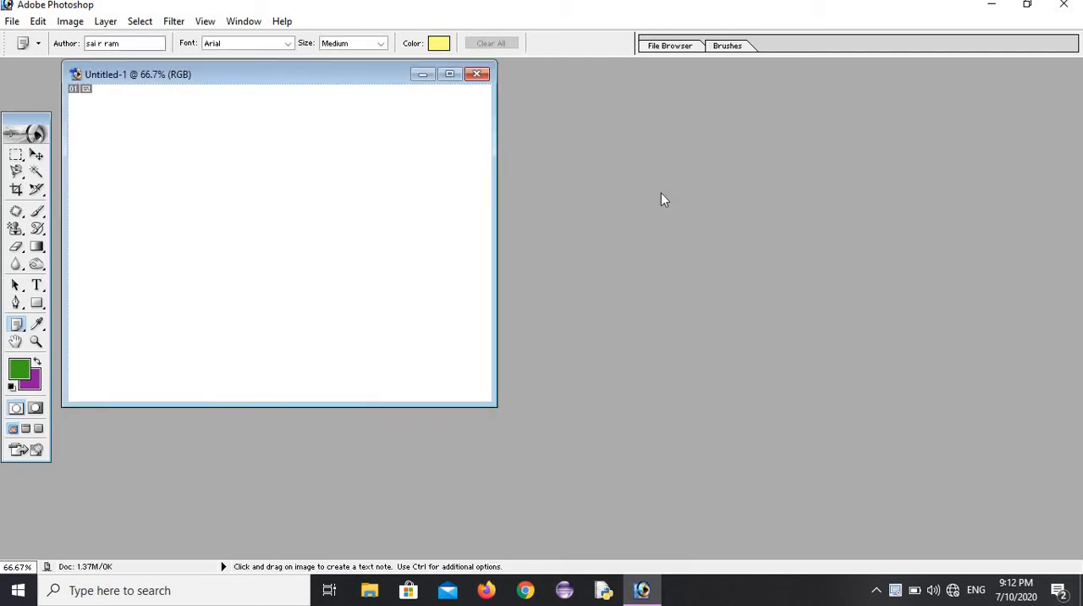
Step: Open image1 from the sample pictures folder
click(13, 22)
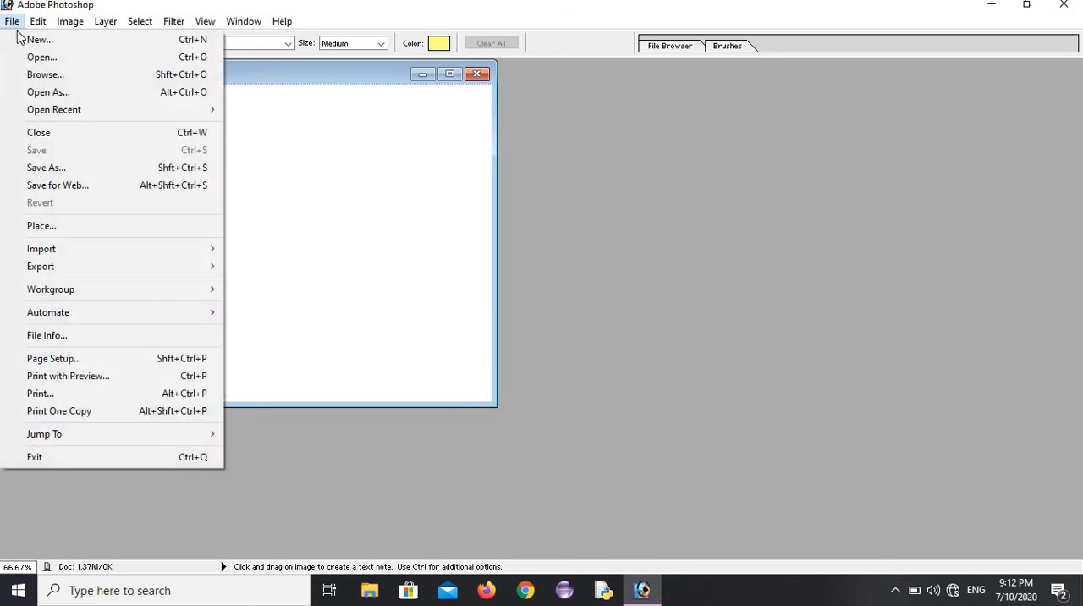
click(40, 58)
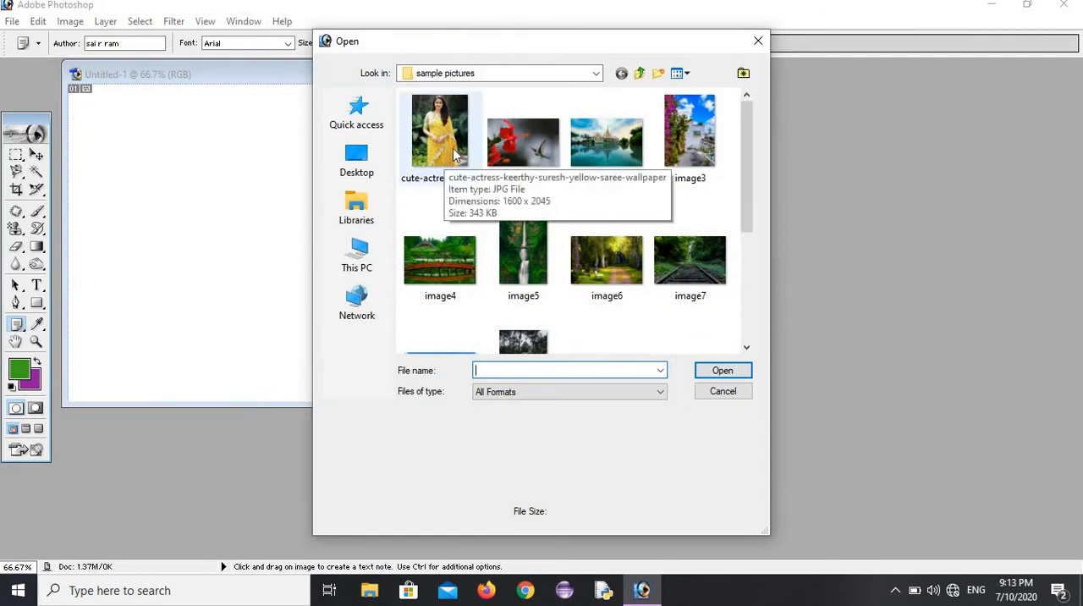
click(507, 157)
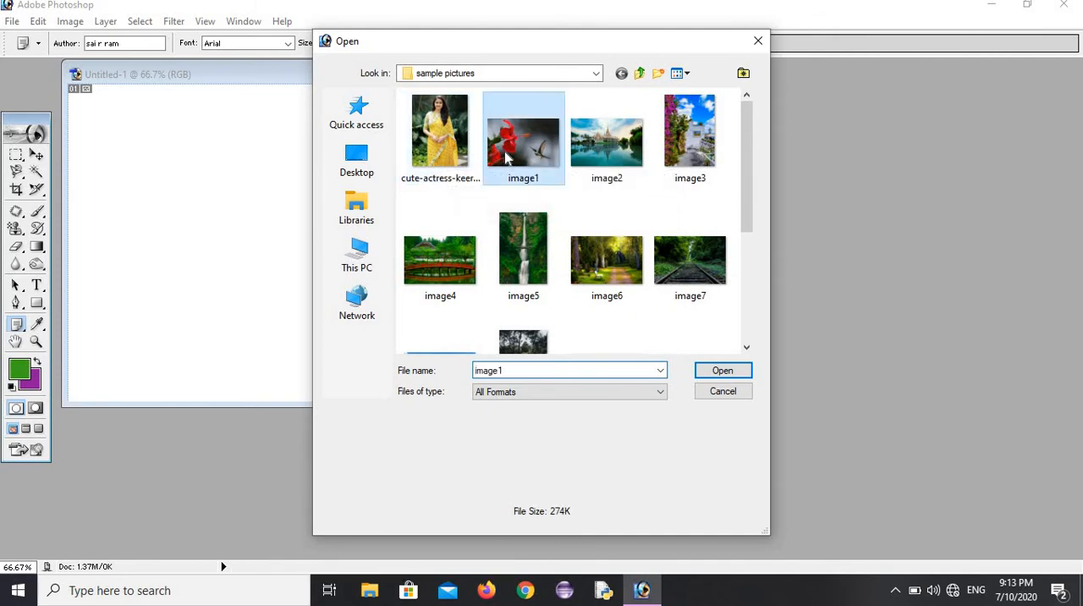
click(733, 374)
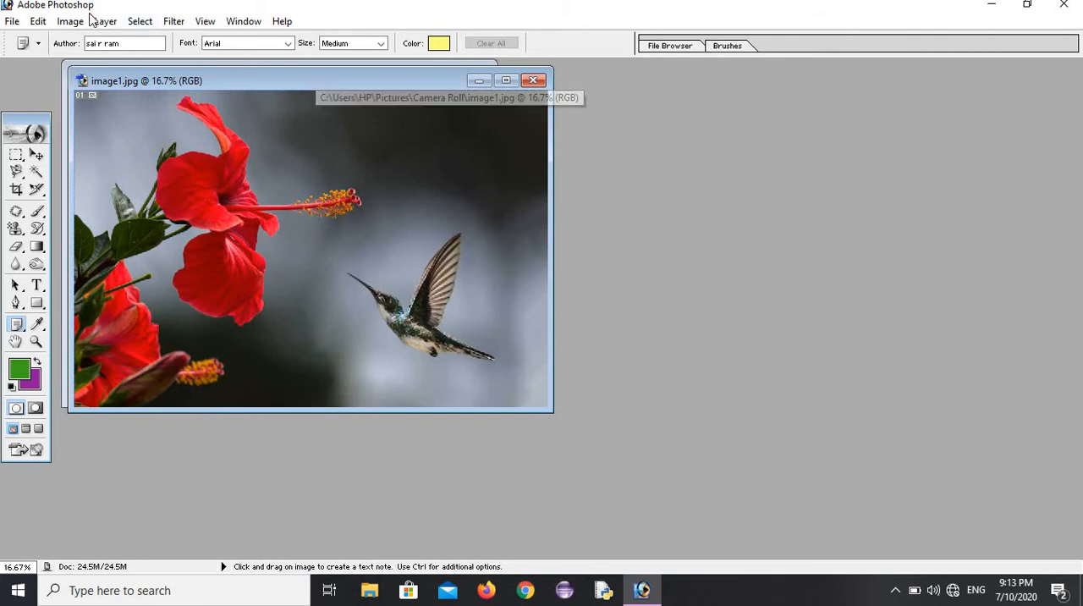
Step: Duplicate image1.jpg as "image1 copy" and close the original, placing the copy's window beside the blank document
right_click(283, 83)
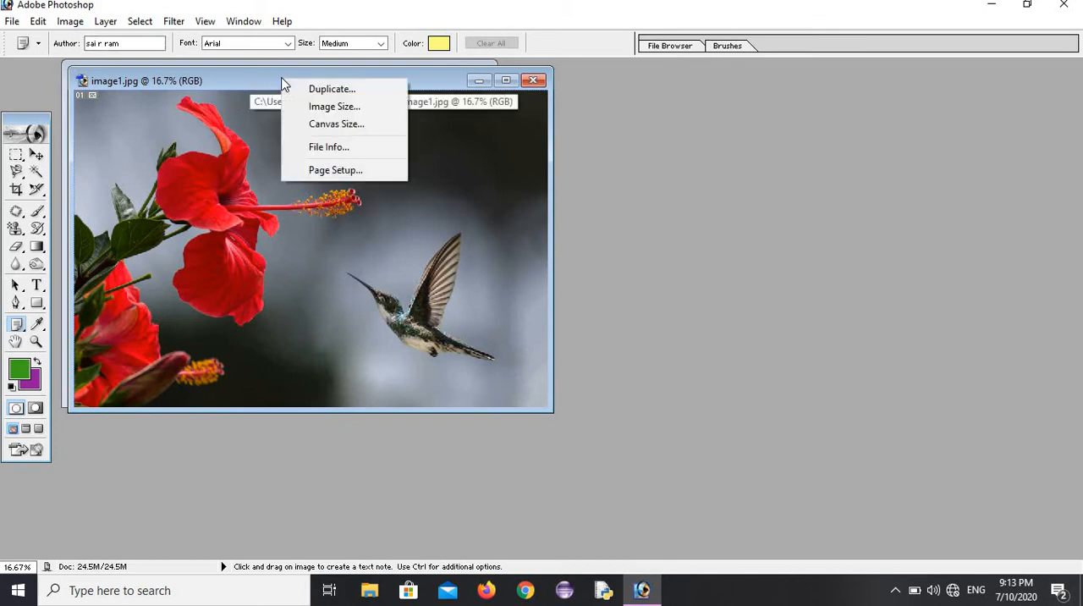
click(325, 88)
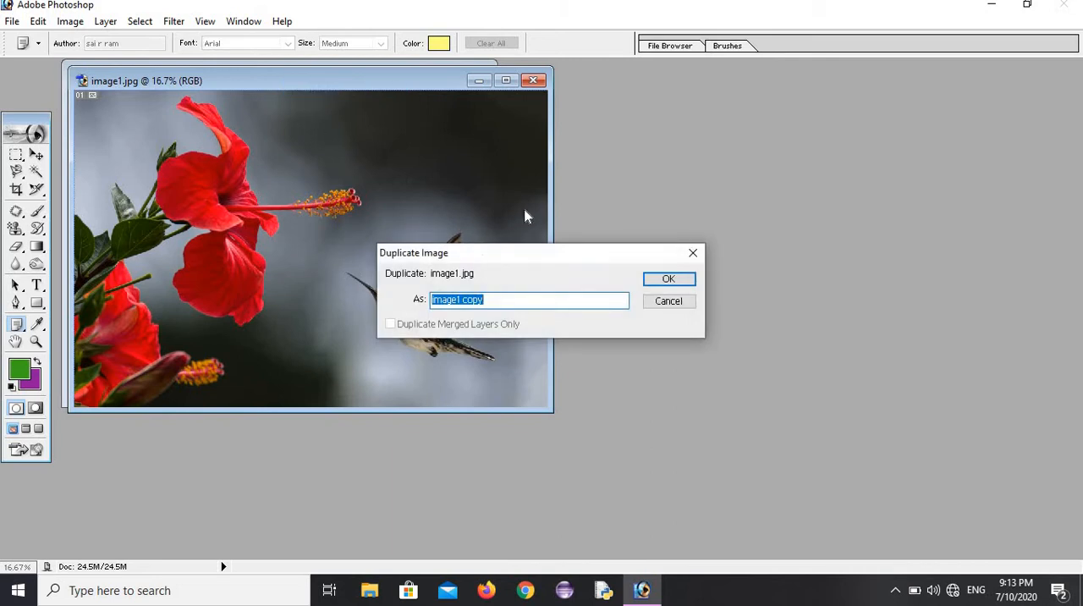
click(660, 281)
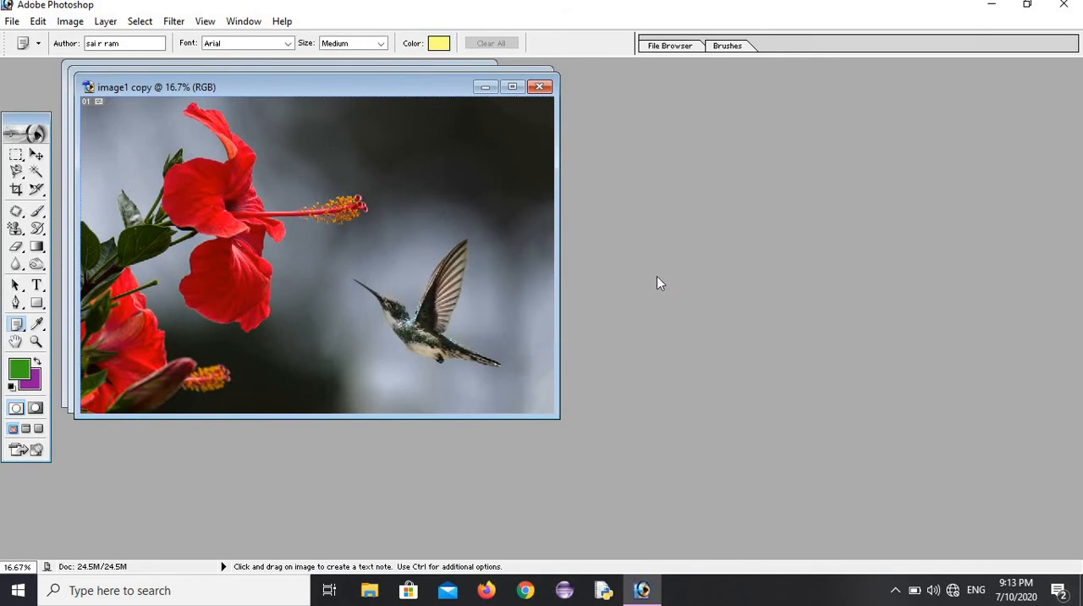
drag(399, 92, 687, 236)
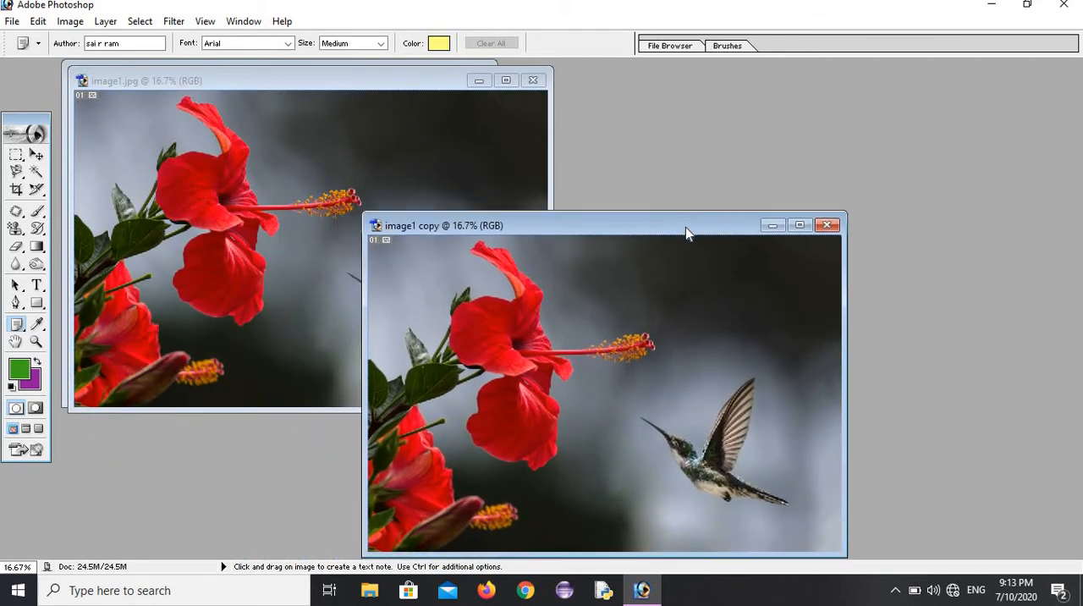
click(533, 80)
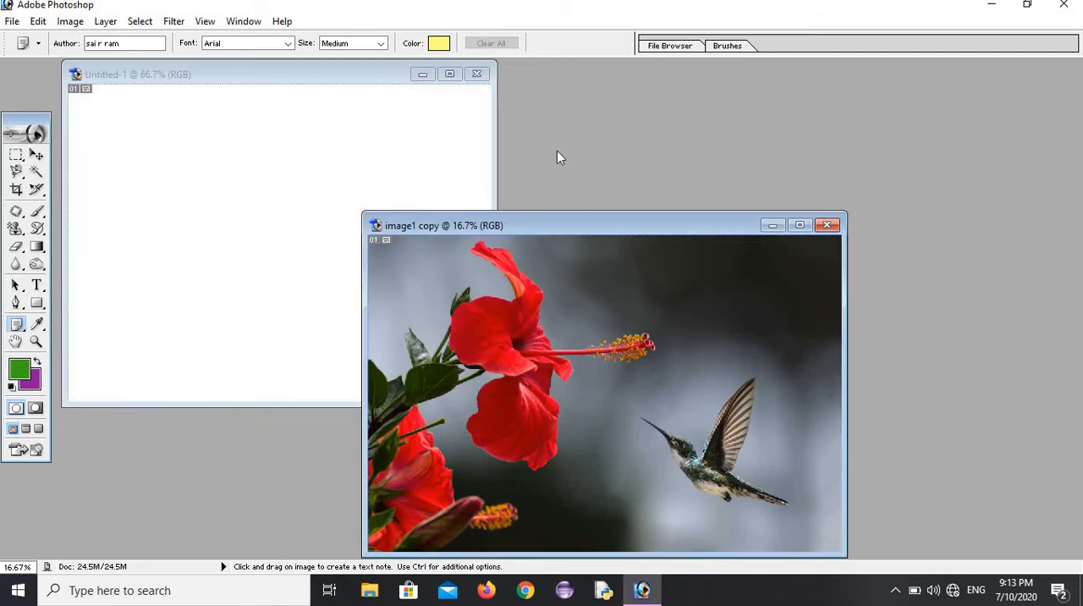
drag(567, 226, 823, 202)
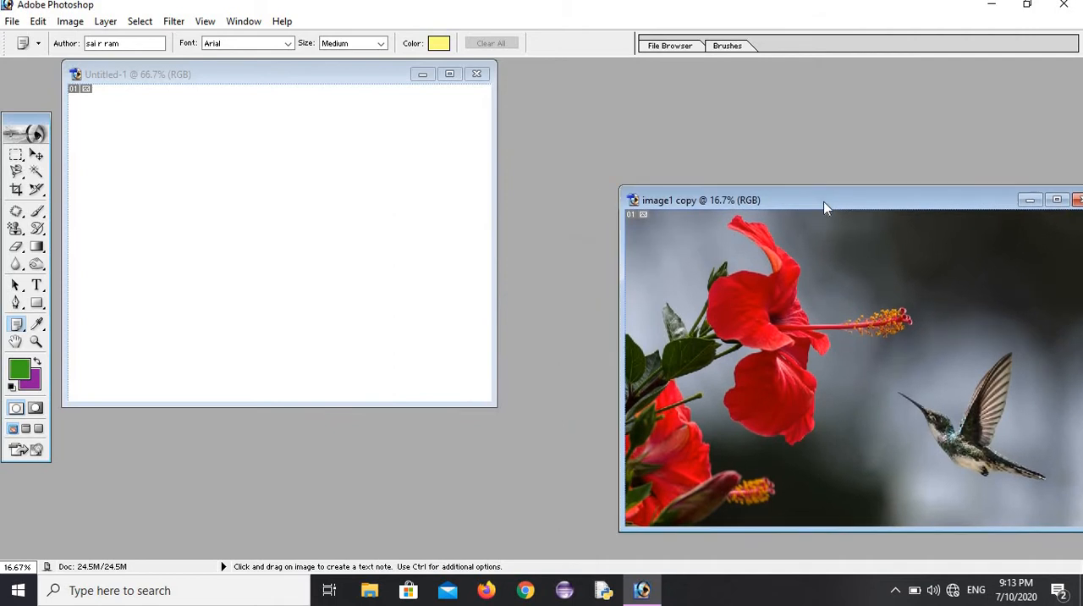
Step: Show the Layers palette and shift the image1 copy window so the whole photo is in view
click(244, 23)
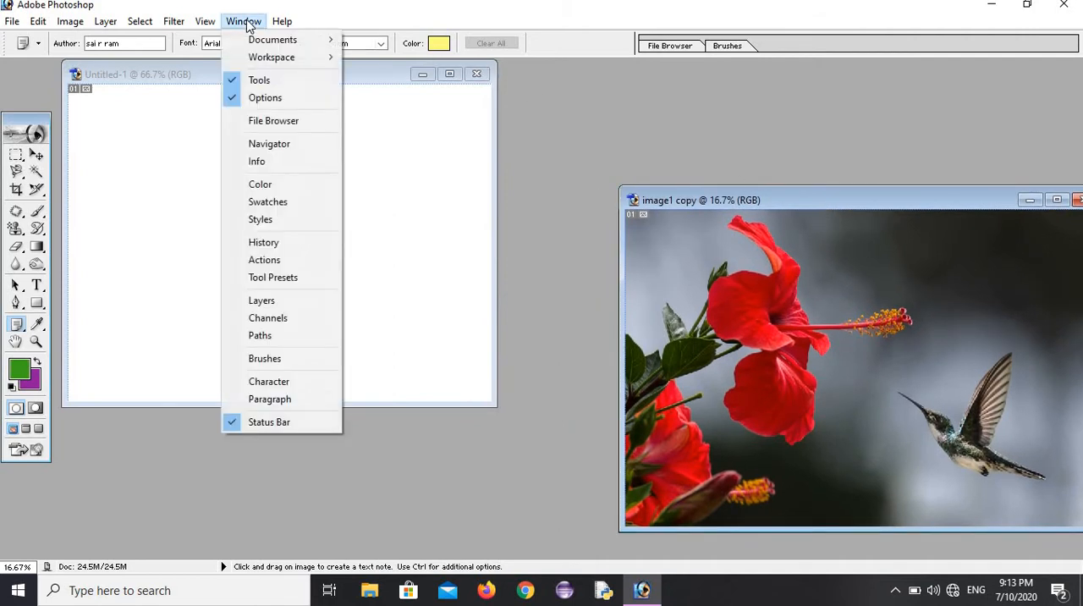
click(258, 301)
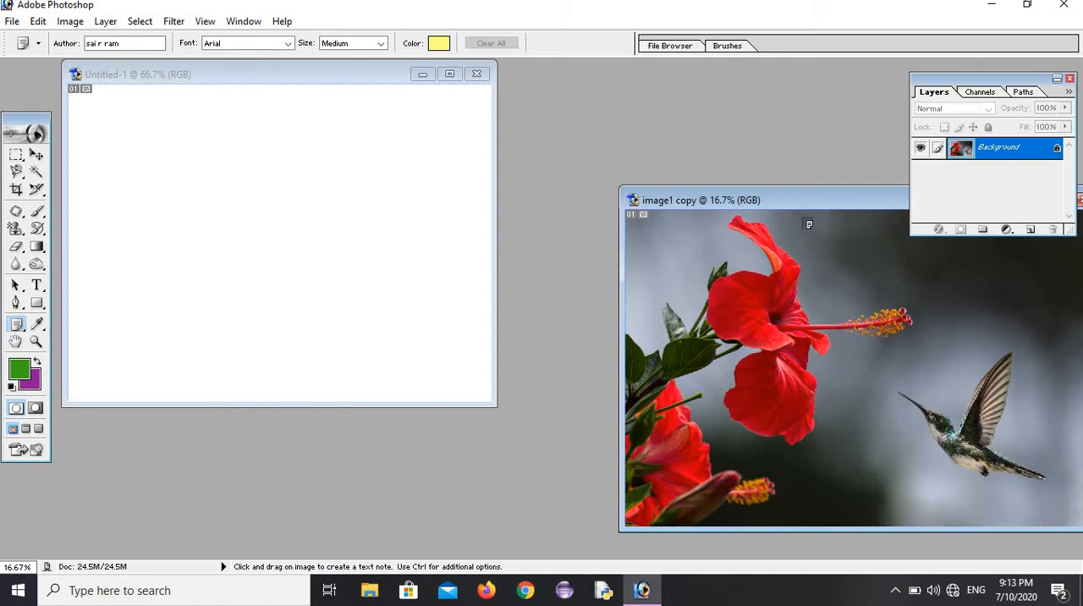
drag(791, 201, 715, 205)
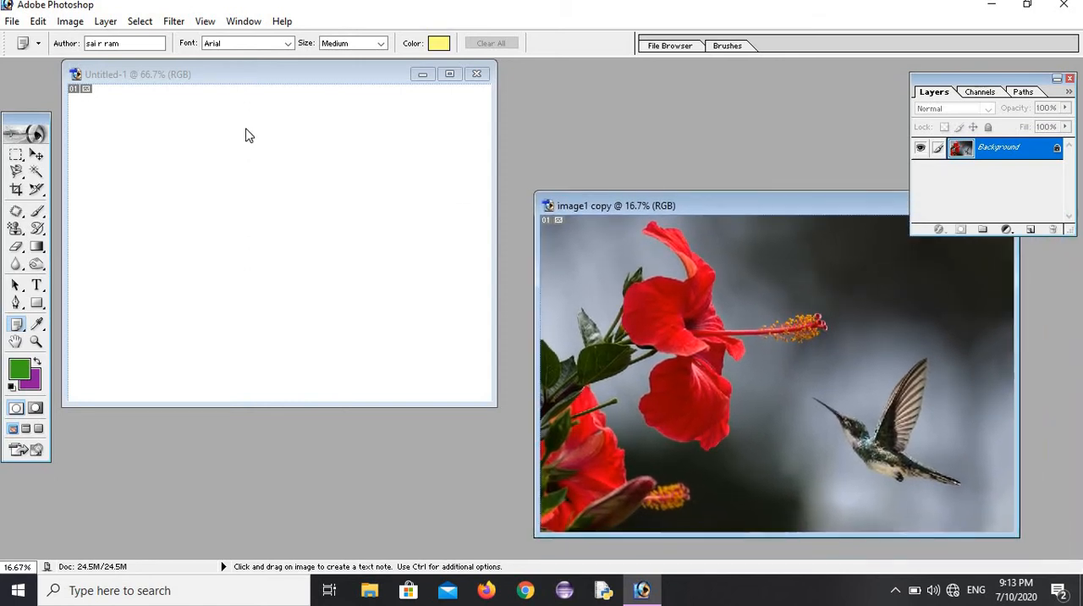
Step: Select a rectangle around the upper hibiscus flower in image1 copy and transfer it into Untitled-1 with the Move tool
click(16, 158)
click(79, 159)
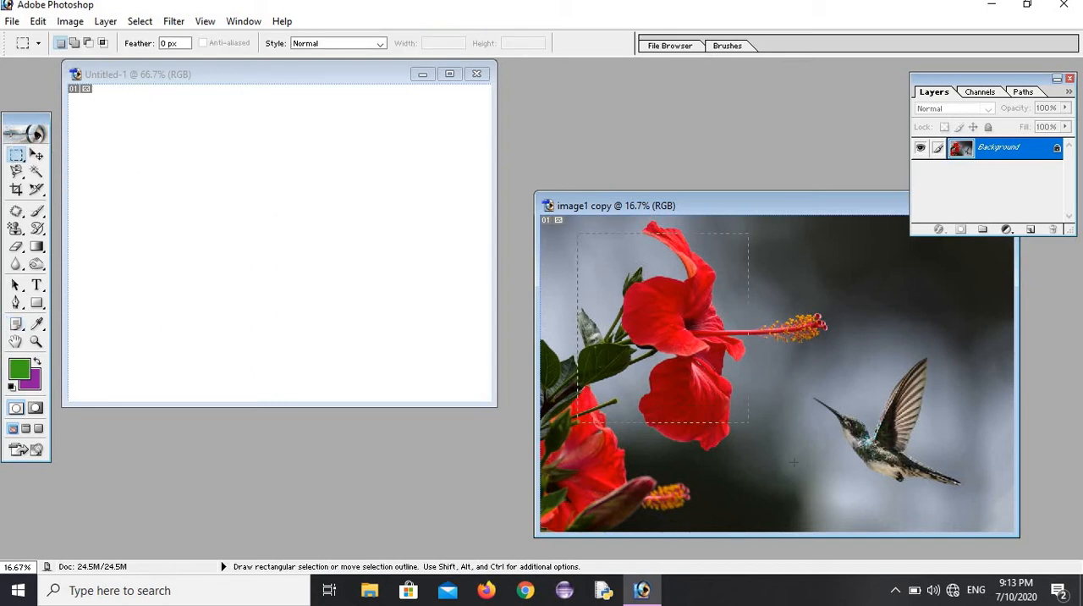
drag(794, 461, 804, 475)
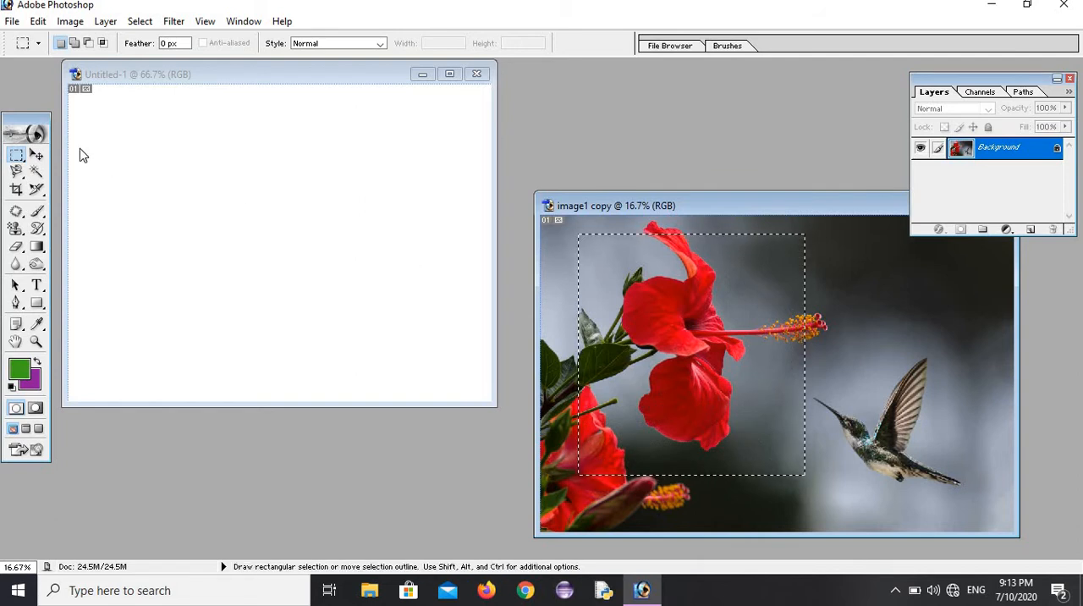
click(44, 153)
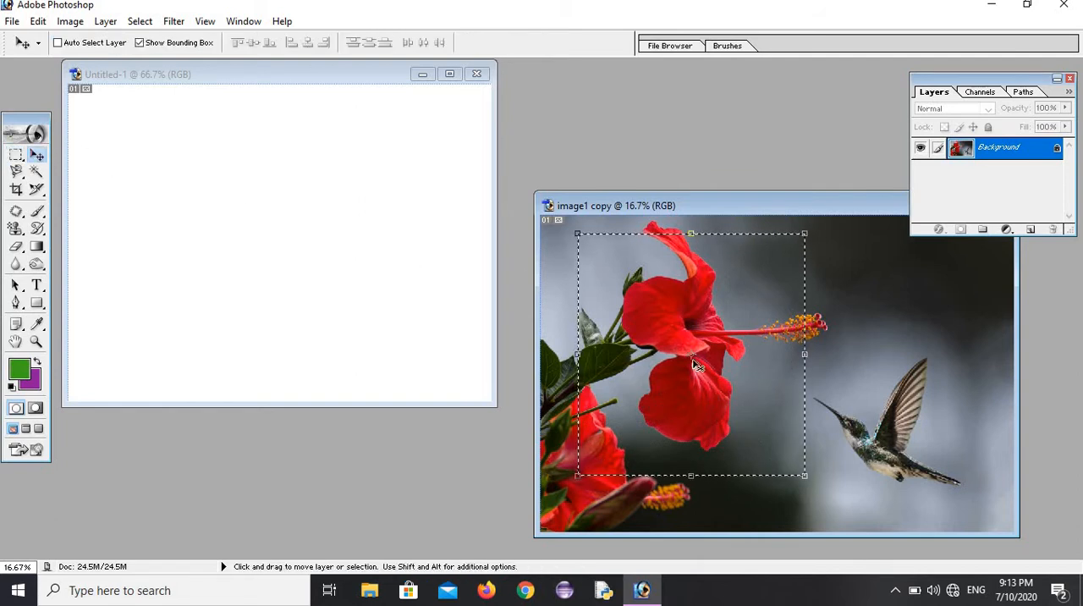
drag(693, 364, 289, 222)
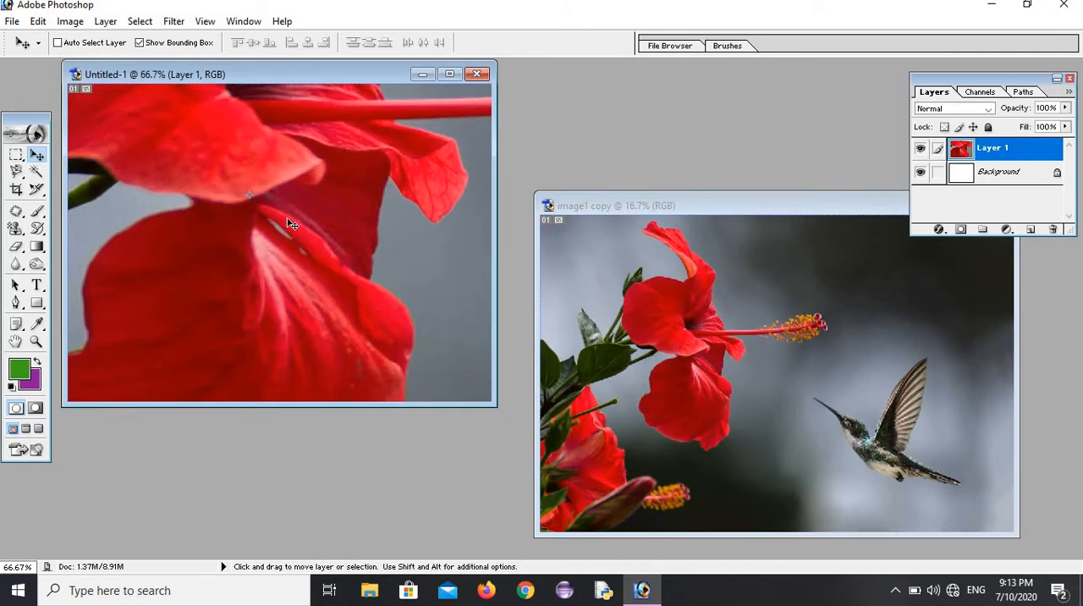
Step: Reposition the flower layer in Untitled-1 to reach its edges and scale it to about 70.8% width and 88.1% height
drag(289, 280, 294, 350)
drag(265, 244, 440, 271)
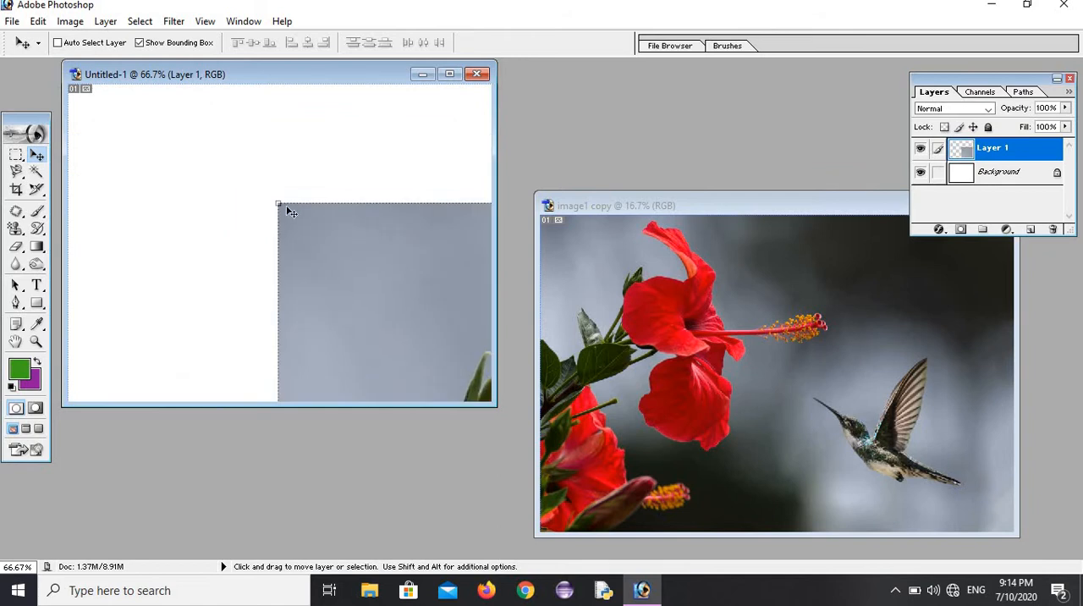
drag(276, 204, 200, 130)
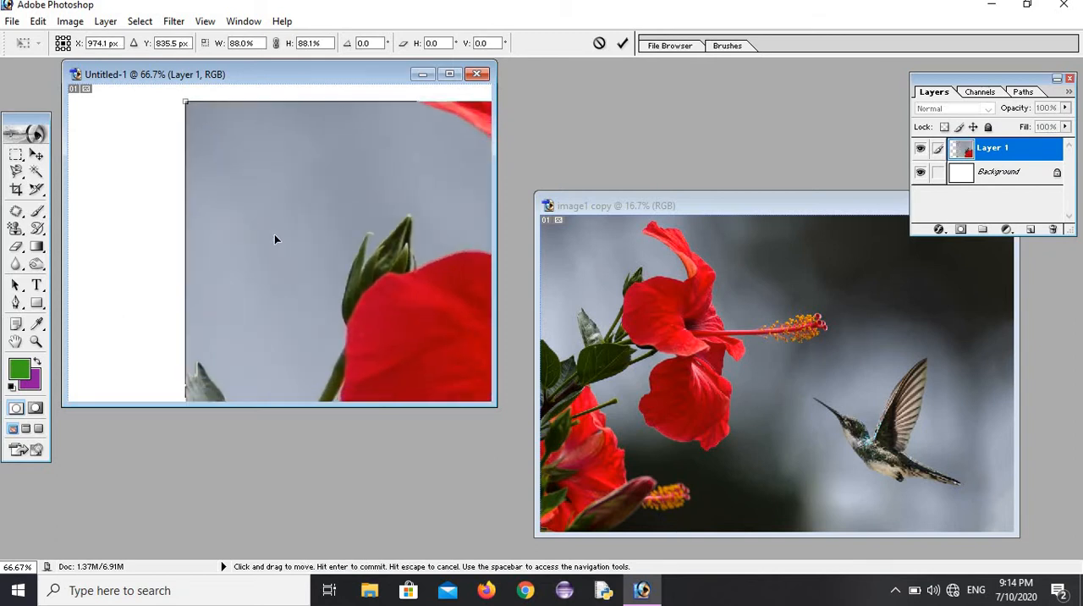
drag(291, 238, 259, 147)
drag(194, 264, 243, 151)
drag(248, 264, 275, 217)
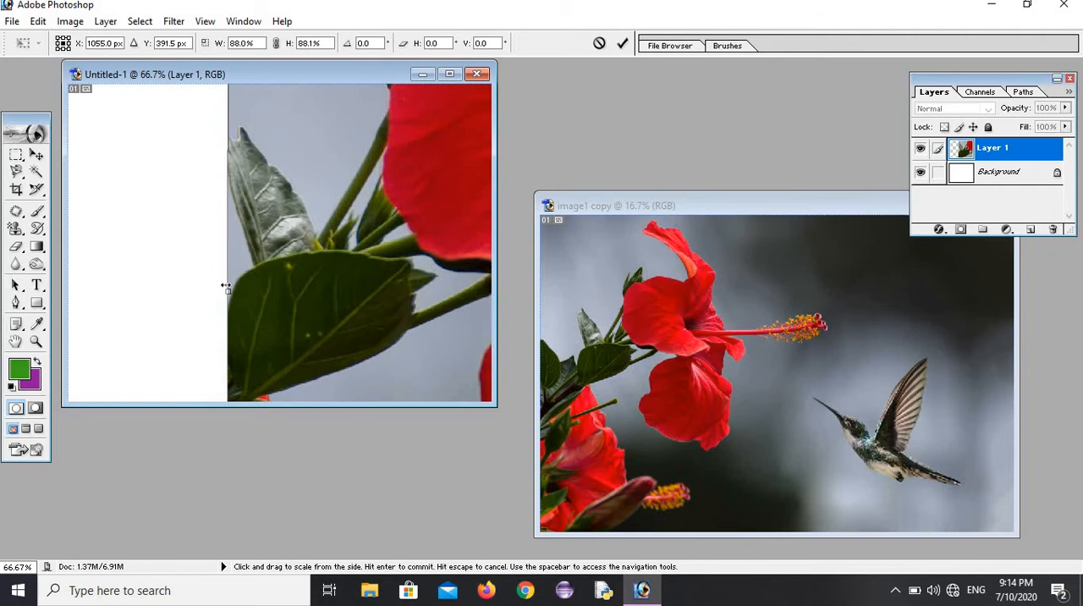
drag(225, 290, 393, 261)
Step: Shrink the flower layer further from its lower and side edges to about 28.7% width and 59.6% height
drag(428, 211, 91, 152)
drag(332, 252, 230, 101)
drag(294, 251, 277, 137)
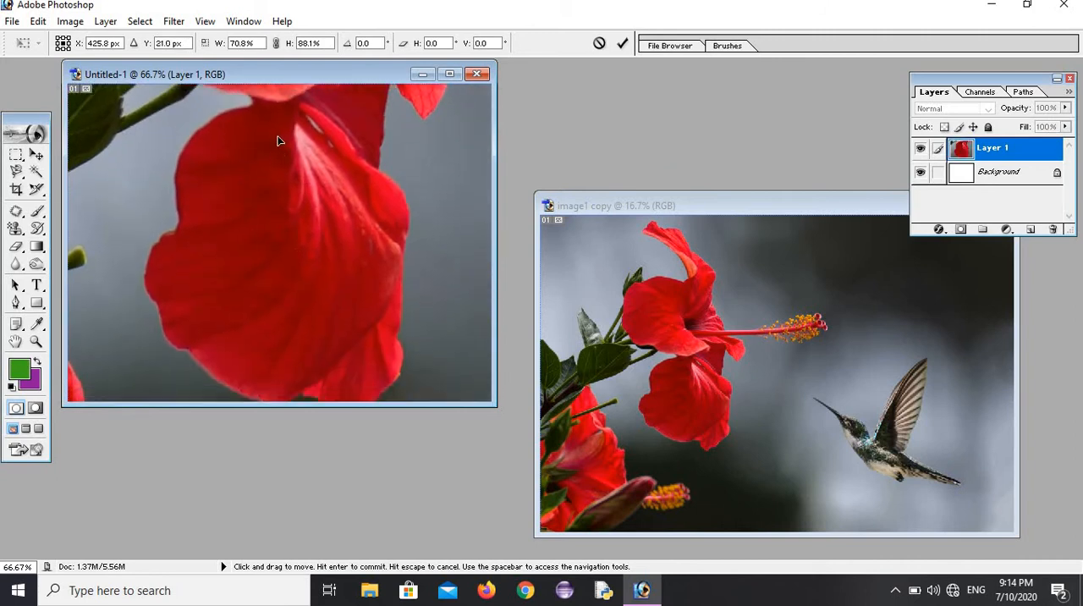
drag(370, 324, 305, 154)
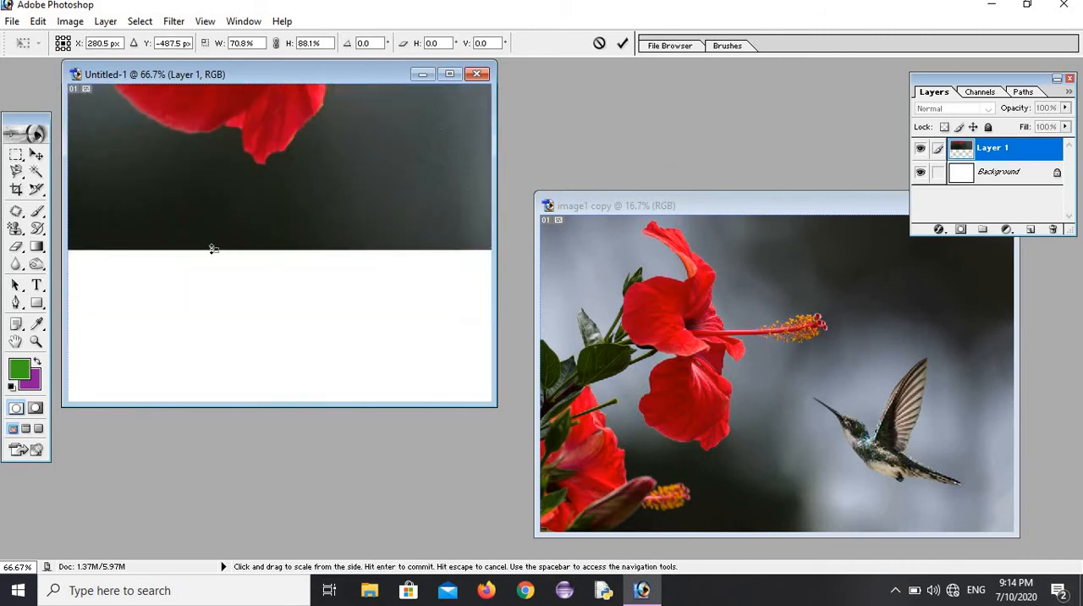
drag(217, 251, 293, 111)
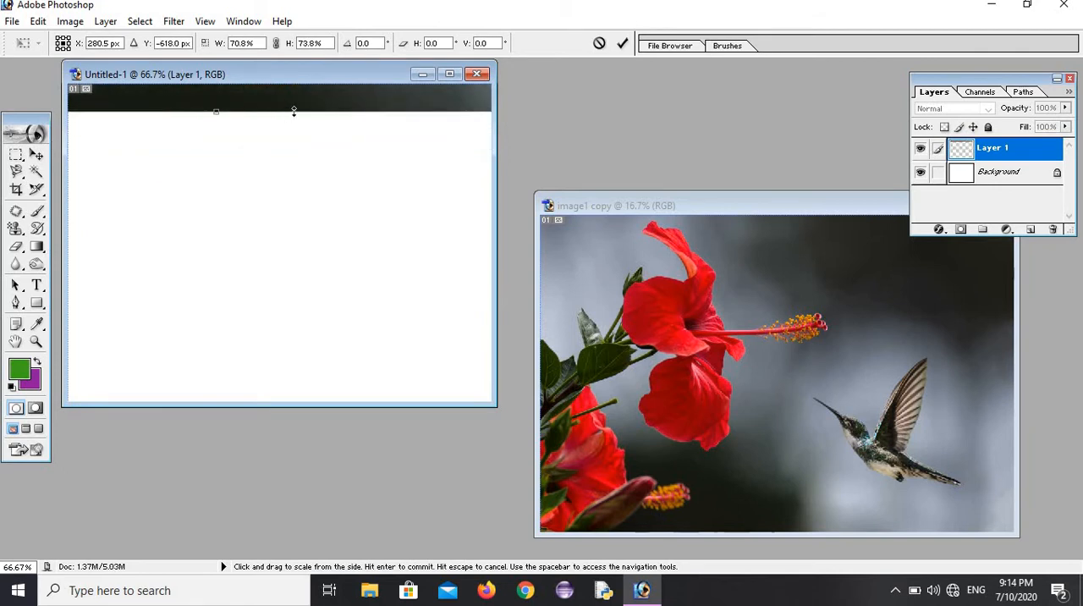
drag(242, 167, 157, 164)
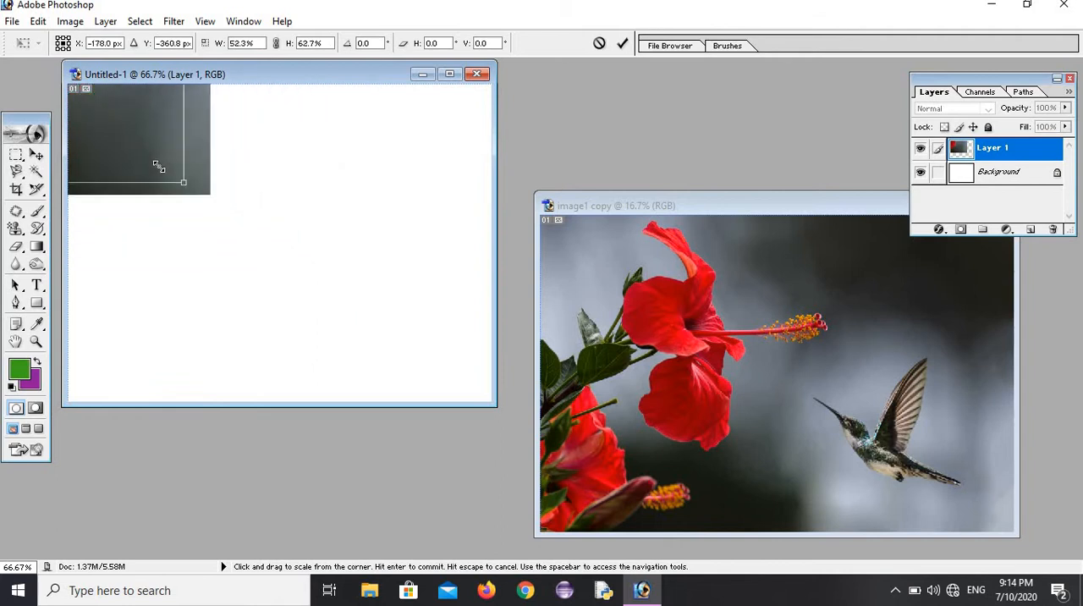
drag(221, 227, 419, 396)
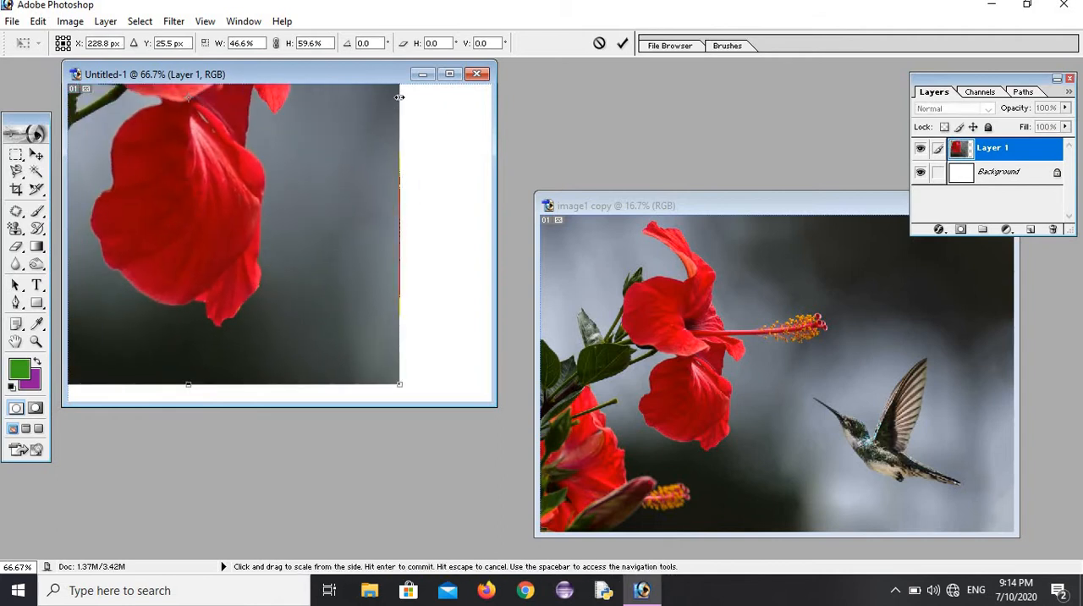
drag(373, 98, 361, 259)
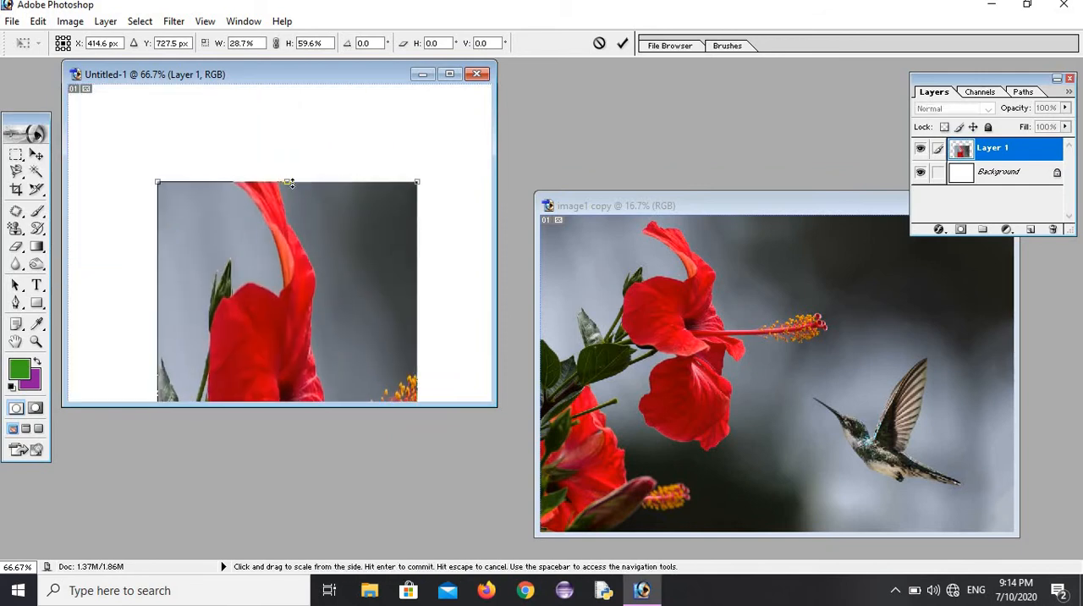
Step: Scale the flower layer down to about 10.4% width and 11.7% height and place it in the canvas's upper-left corner
drag(287, 182, 288, 309)
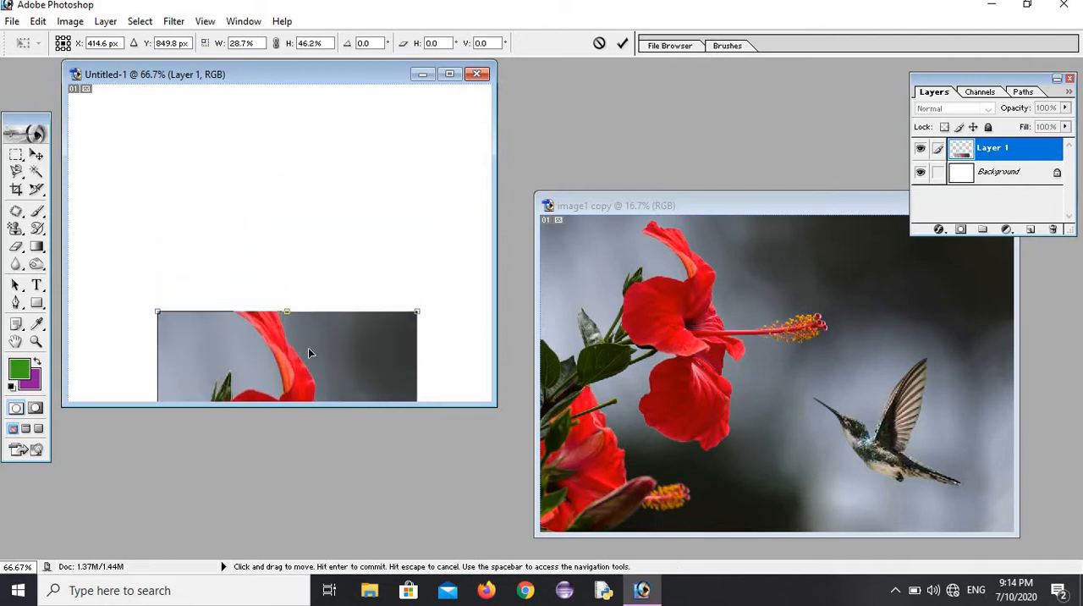
drag(308, 348, 349, 94)
drag(317, 159, 277, 197)
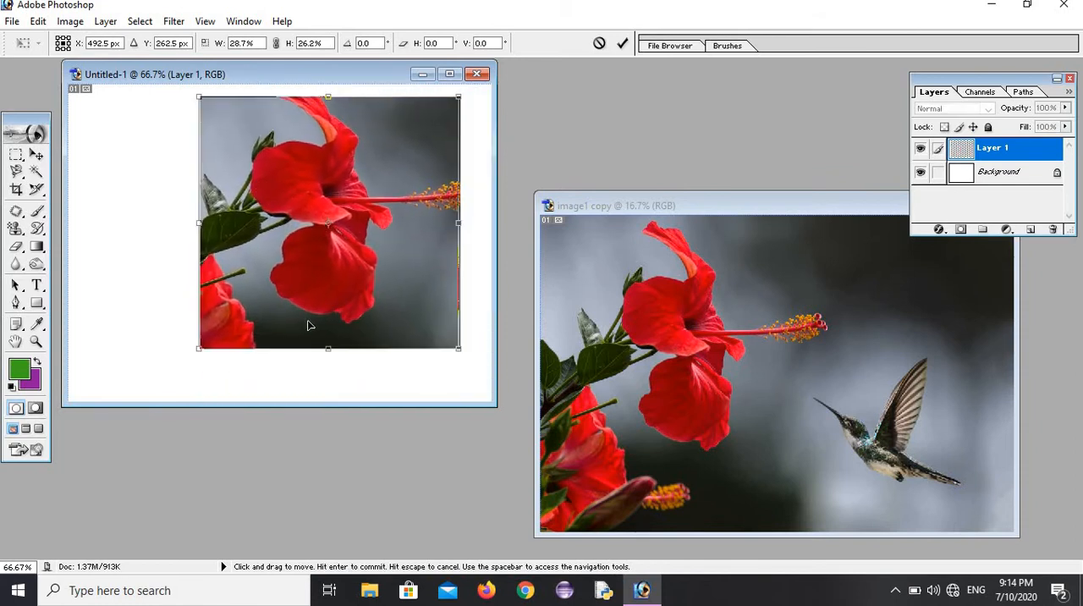
drag(344, 301, 182, 325)
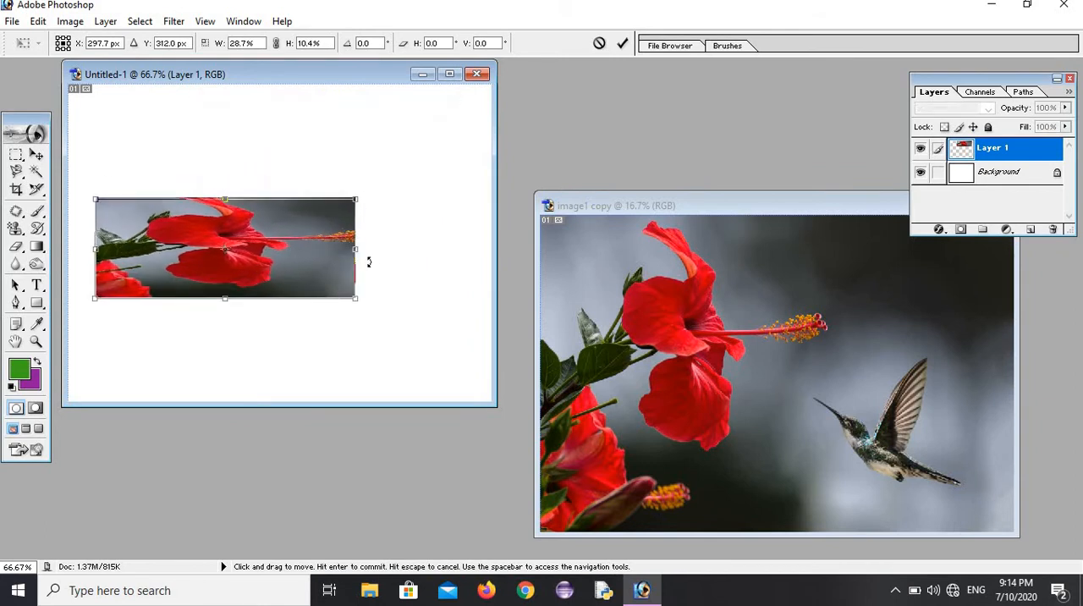
drag(355, 246, 144, 142)
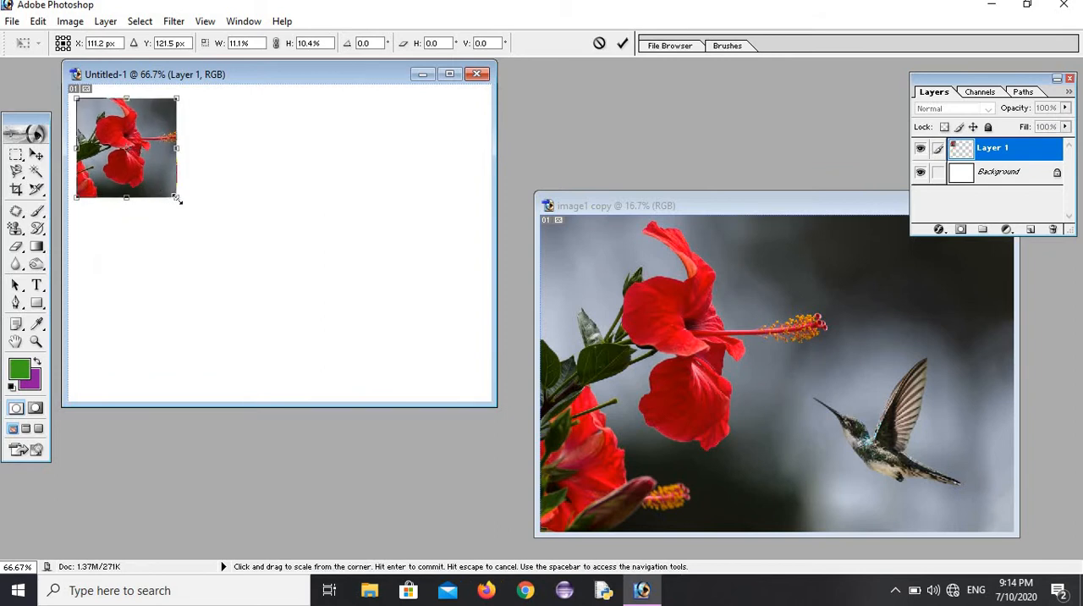
mouse_move(176, 198)
mouse_down()
mouse_move(150, 203)
mouse_move(164, 211)
mouse_up()
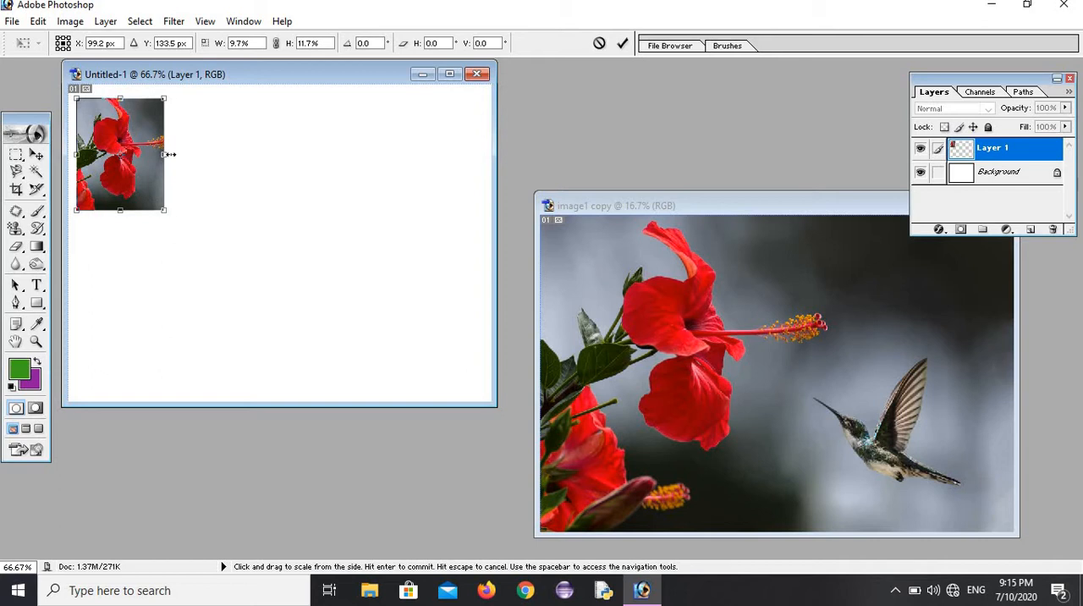
drag(169, 154, 173, 142)
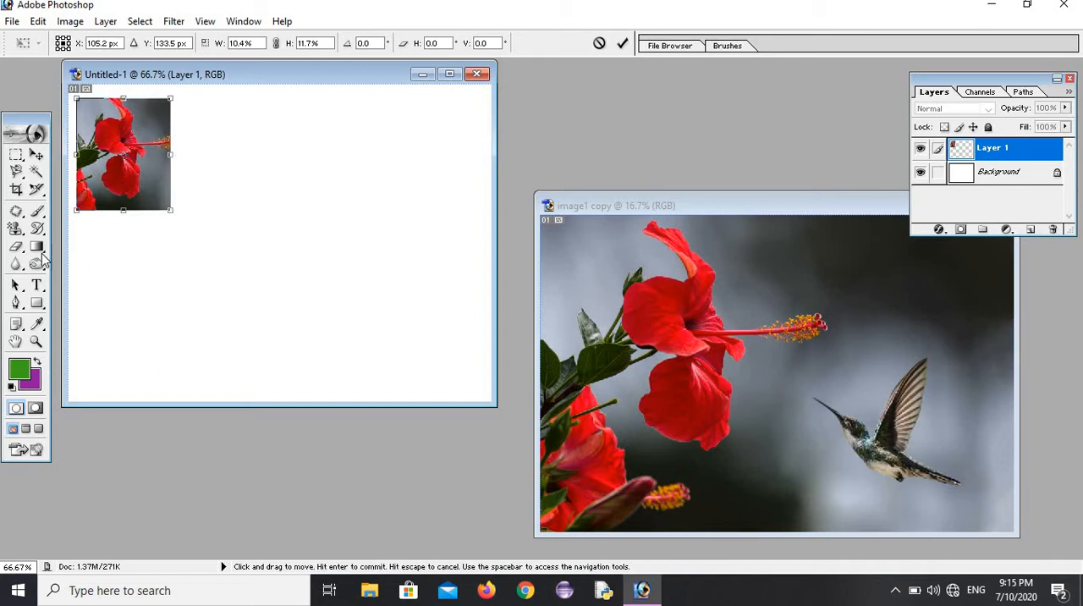
Step: Apply the pending transformation of the flower layer and clear the rectangular selection in image1 copy
click(38, 249)
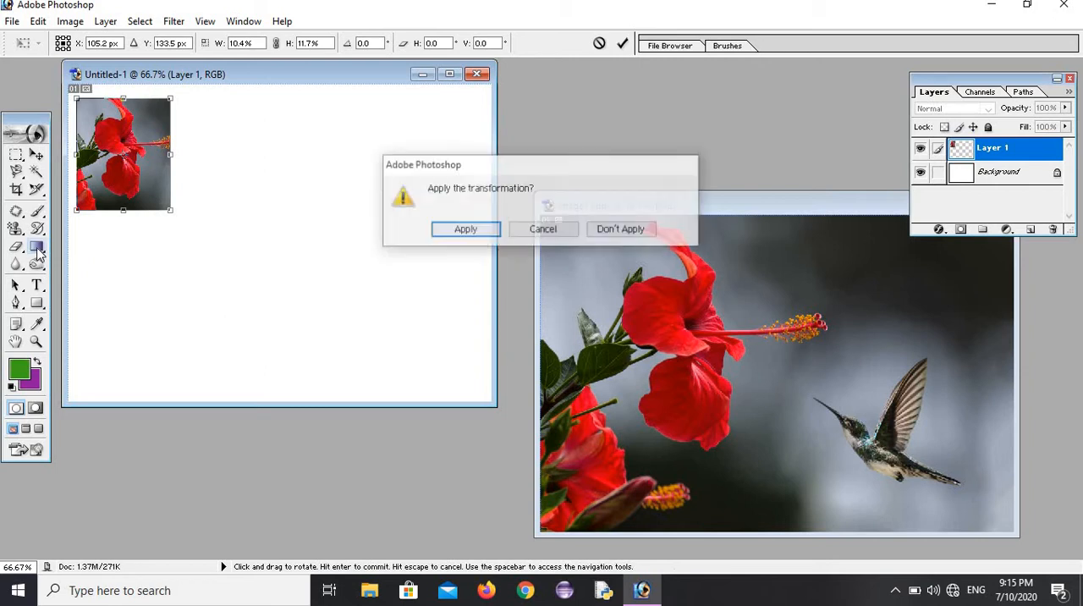
click(444, 233)
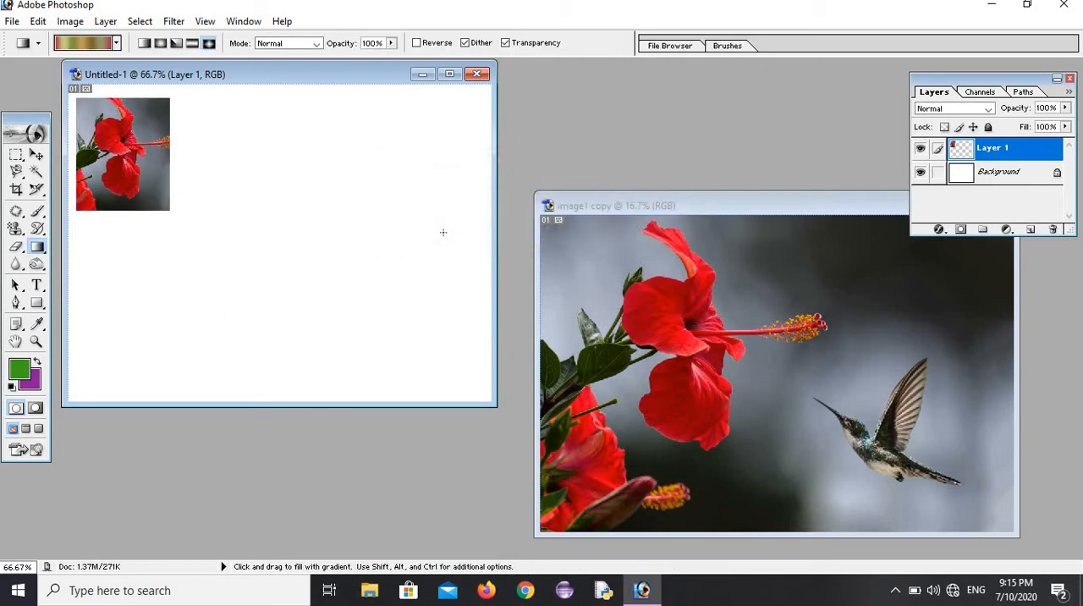
click(722, 208)
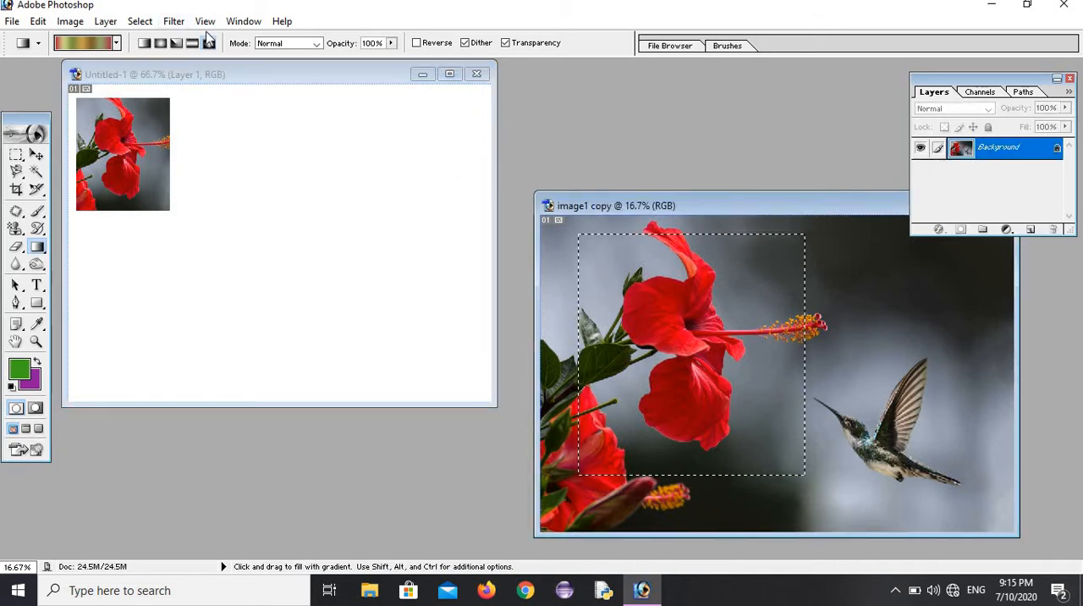
click(141, 23)
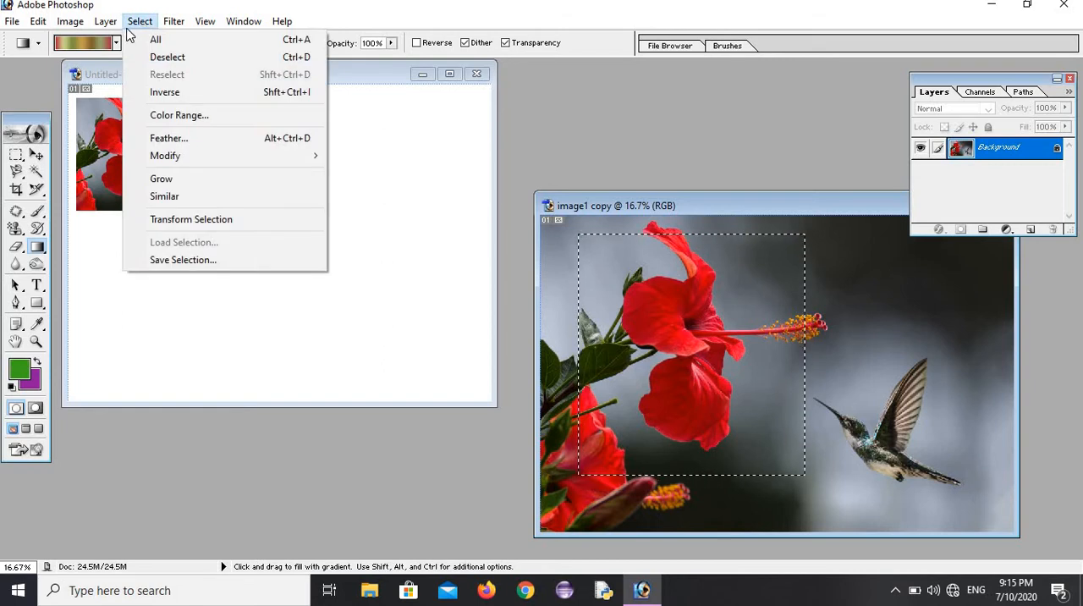
click(172, 60)
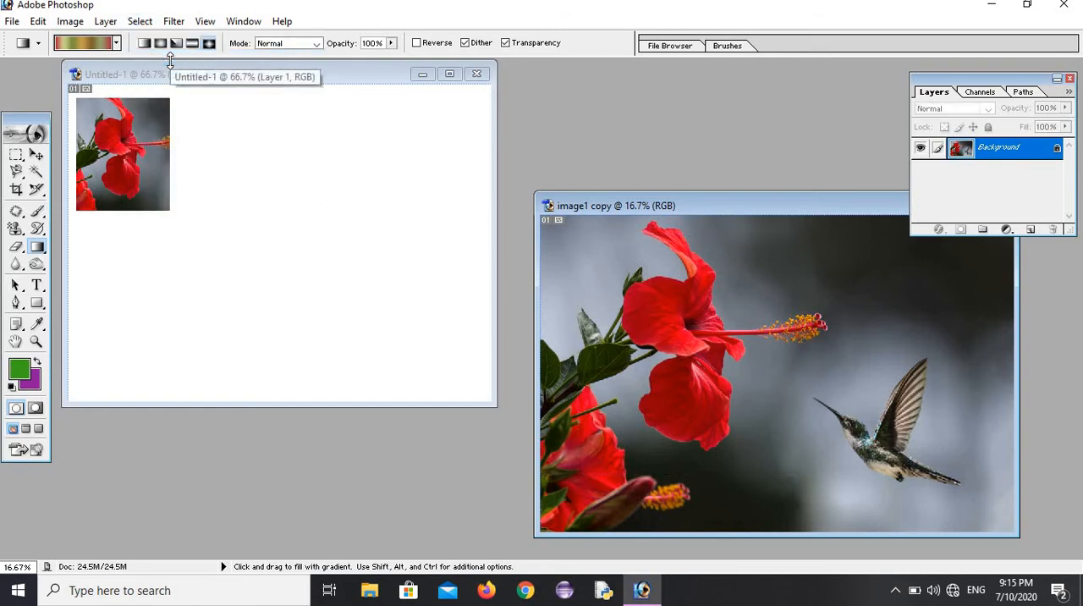
Step: Trace a Pen tool path in image1 copy from the hibiscus leaf along the bud and around the upper petals
click(15, 305)
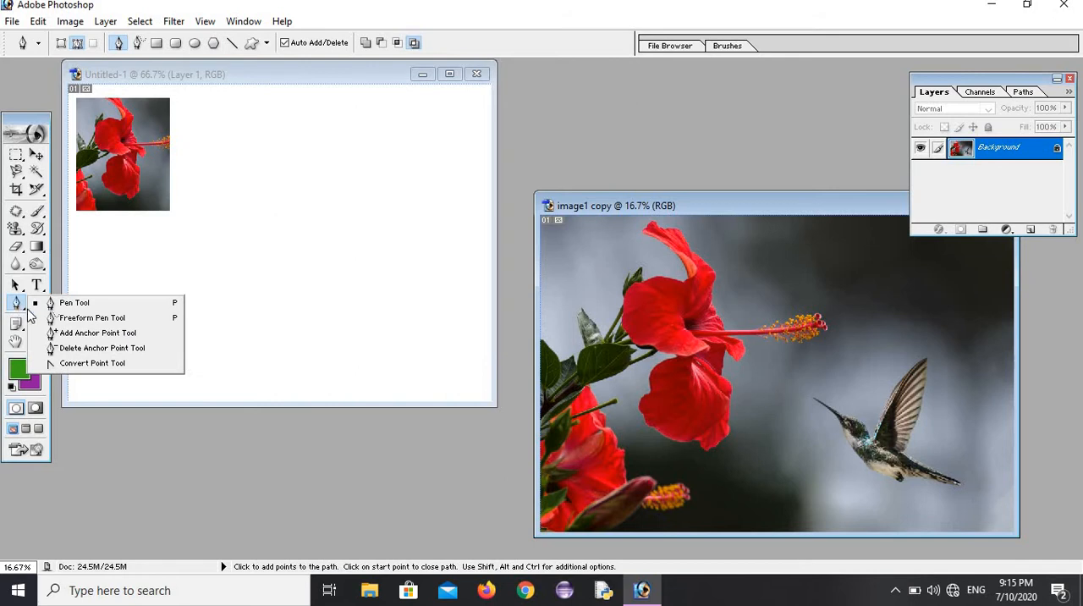
click(76, 303)
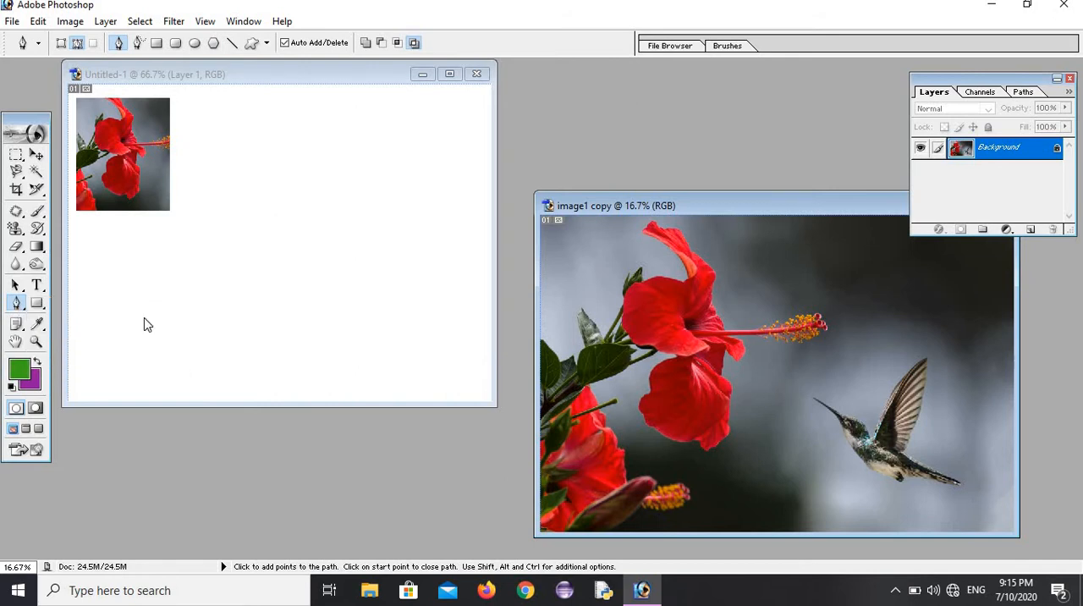
click(570, 334)
click(578, 305)
click(596, 314)
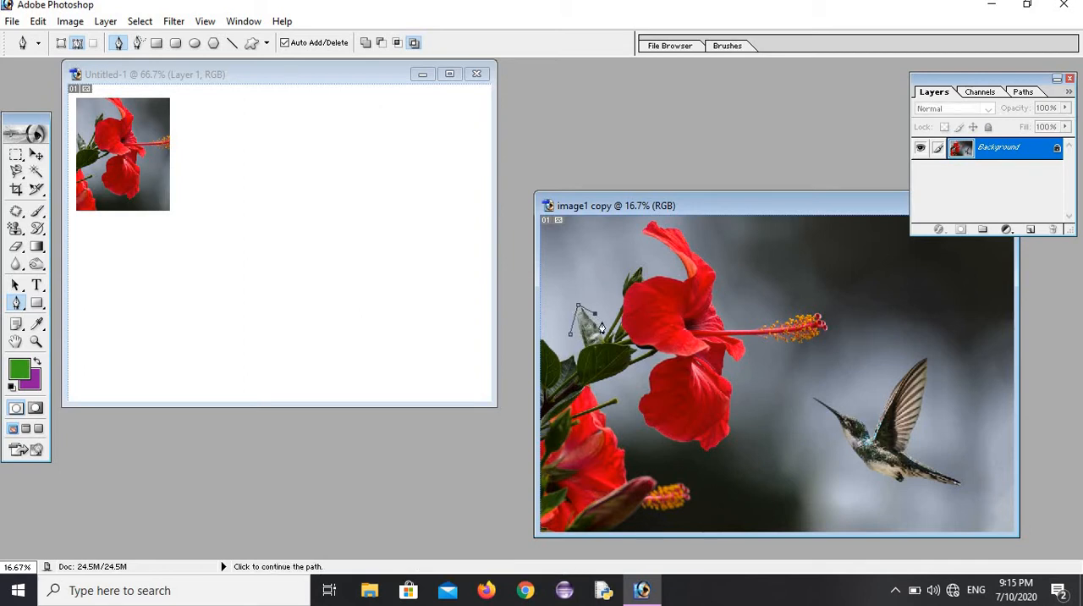
click(638, 267)
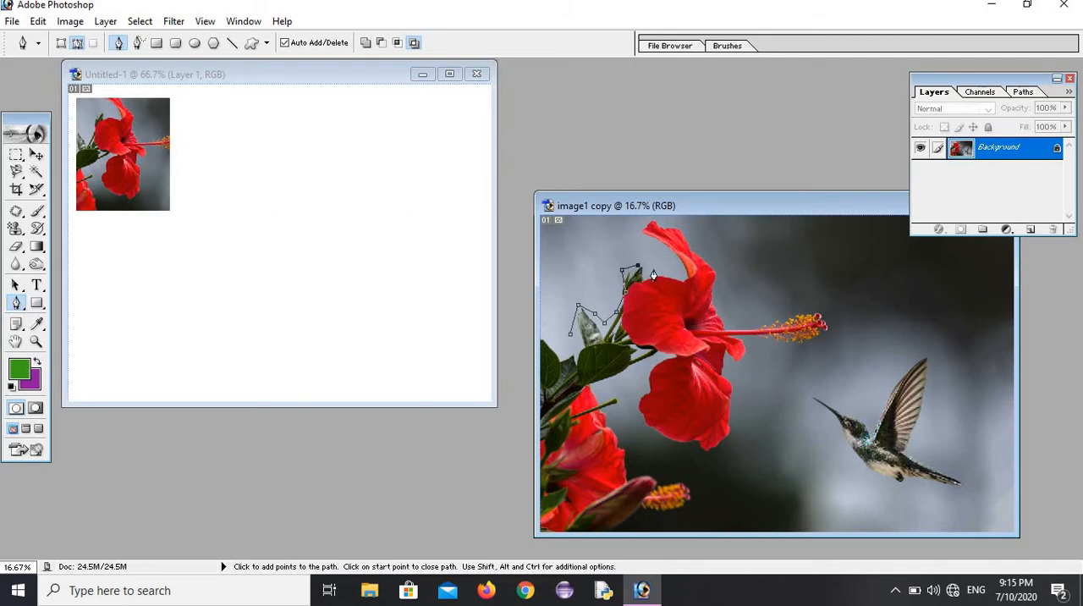
click(674, 275)
click(646, 233)
click(691, 235)
click(722, 268)
click(714, 298)
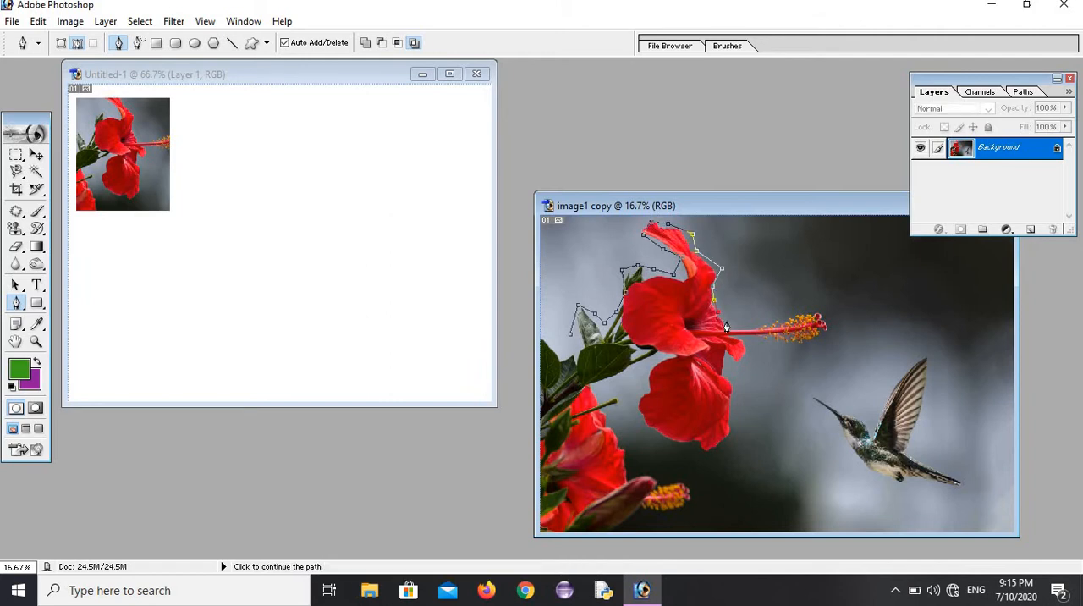
Step: Continue the path around the stamen, lower petal and leaf, and close it at its starting point
click(758, 323)
click(764, 339)
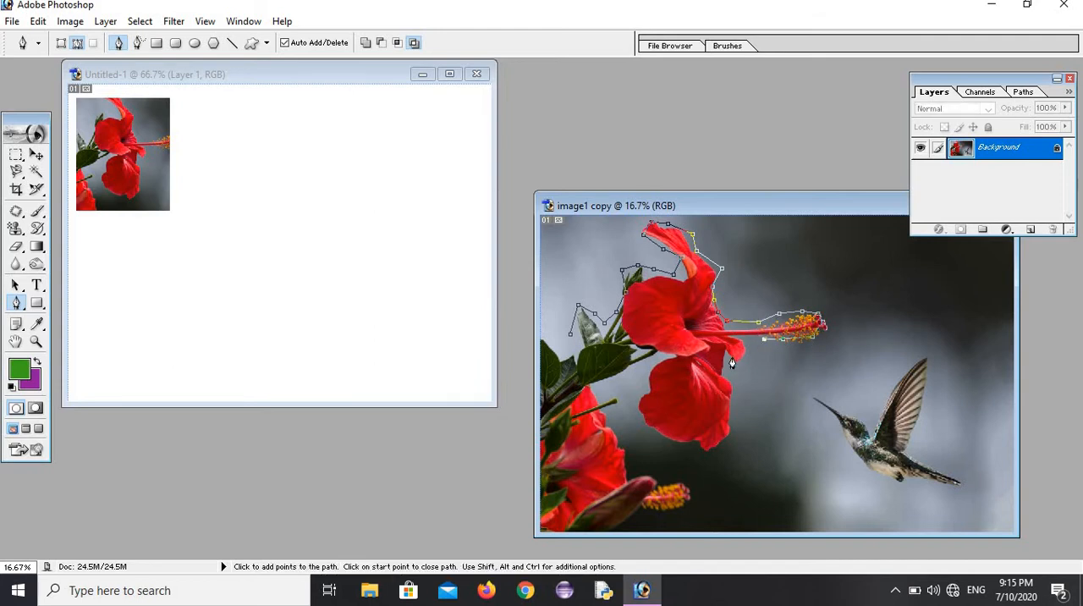
click(731, 414)
click(680, 442)
click(648, 418)
click(644, 399)
click(647, 378)
click(654, 358)
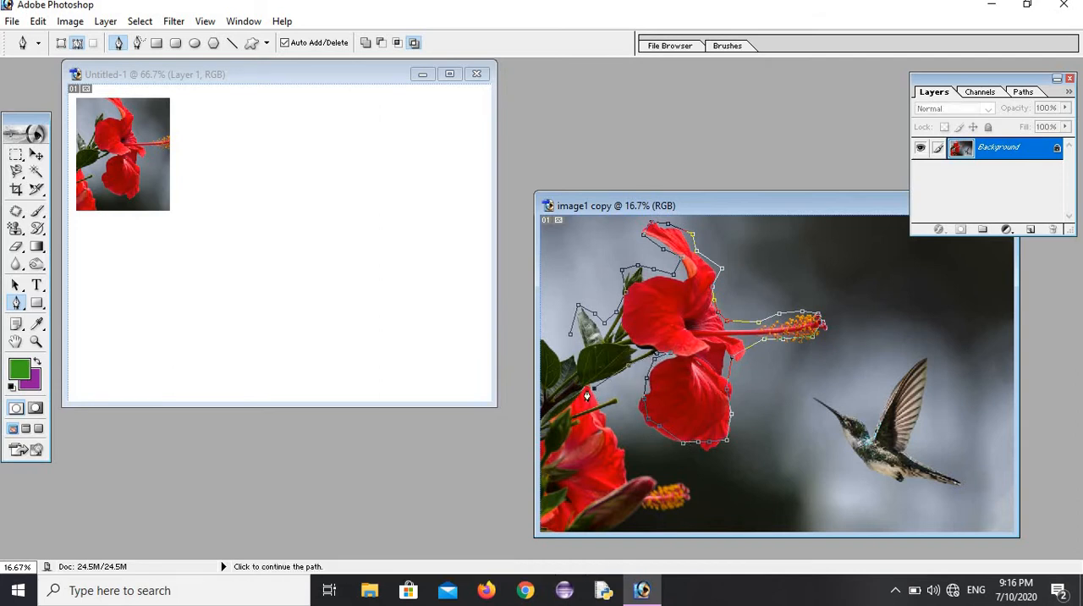
click(569, 341)
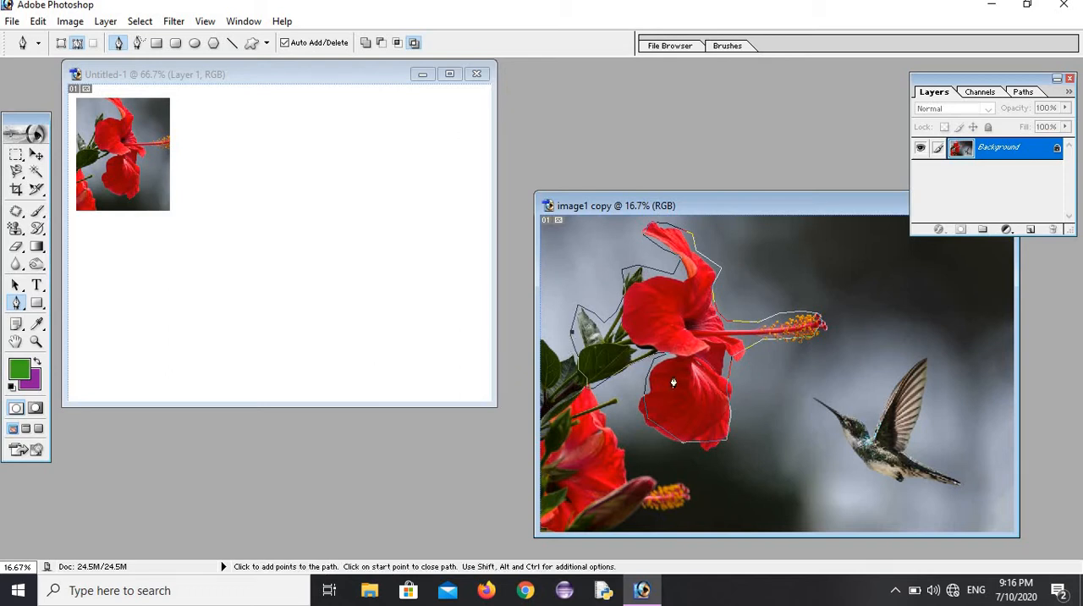
Step: Convert the closed path into a selection and transfer the flower cutout into Untitled-1 with the Move tool
key(ctrl+Return)
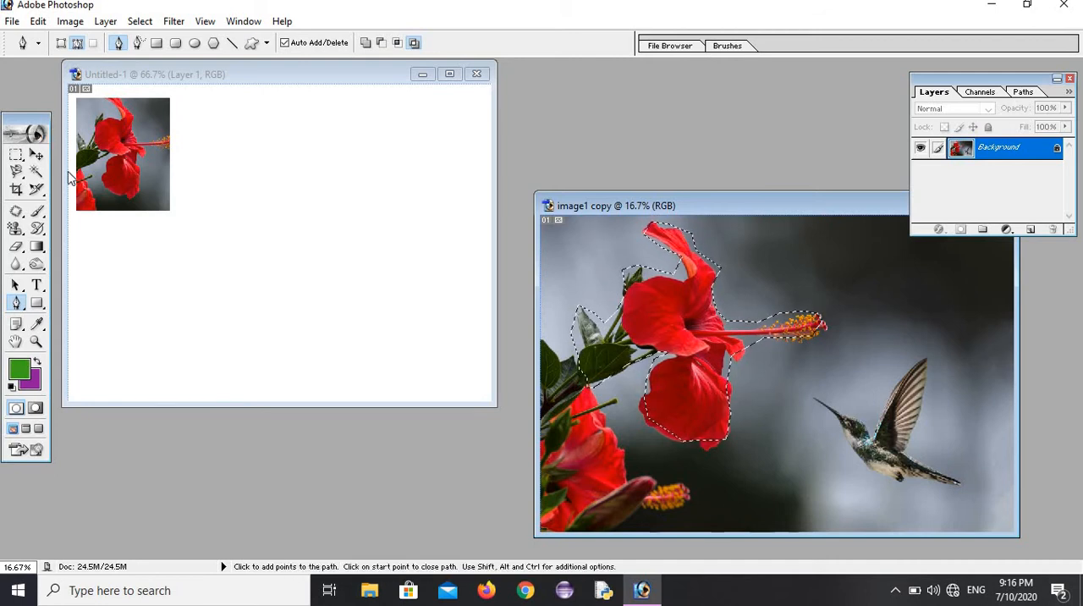
click(37, 156)
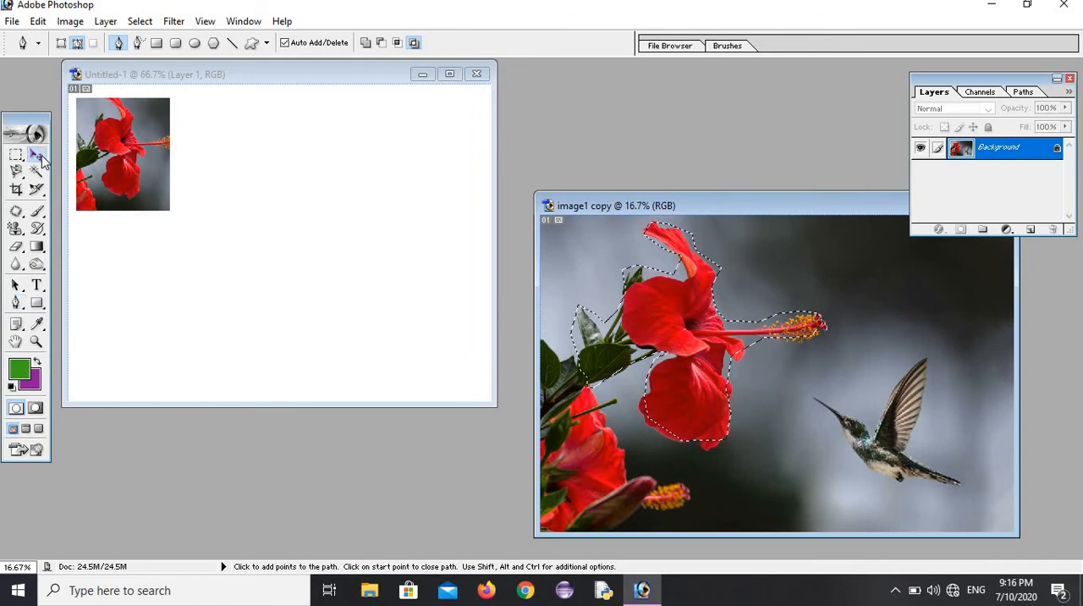
drag(675, 331, 364, 239)
drag(309, 277, 361, 169)
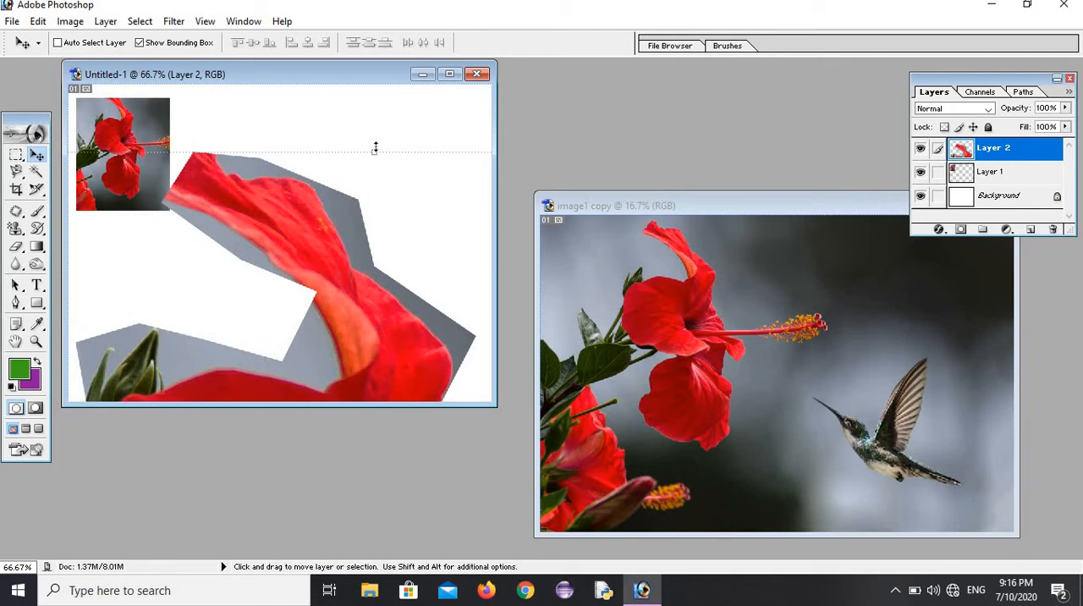
Step: Reposition the cutout layer to reach its edges and scale it to about 65.7% width and 63.7% height
drag(375, 151, 313, 291)
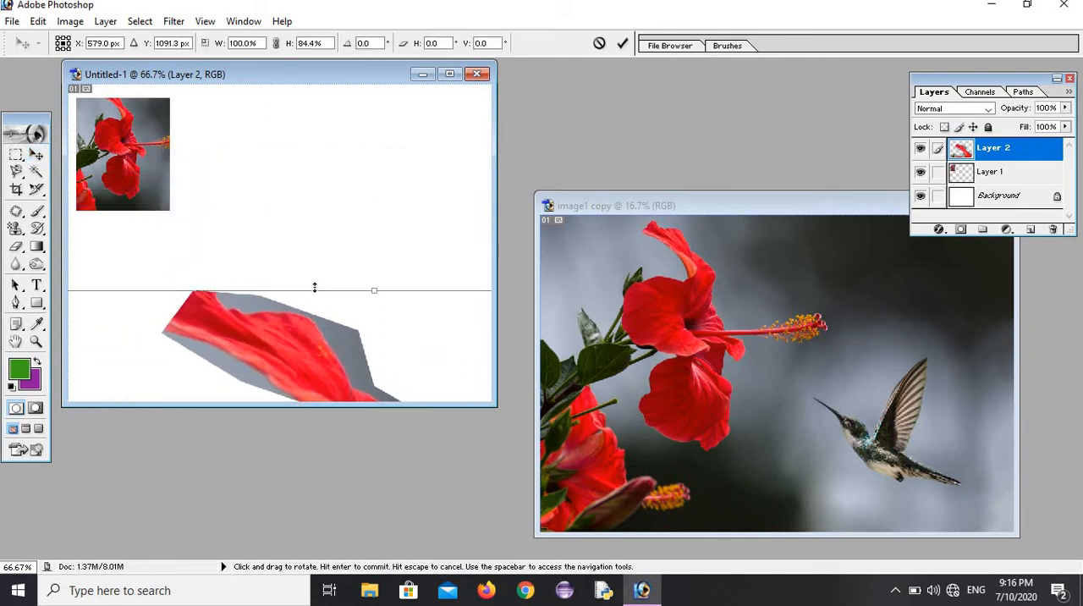
drag(293, 329, 454, 110)
drag(264, 263, 393, 187)
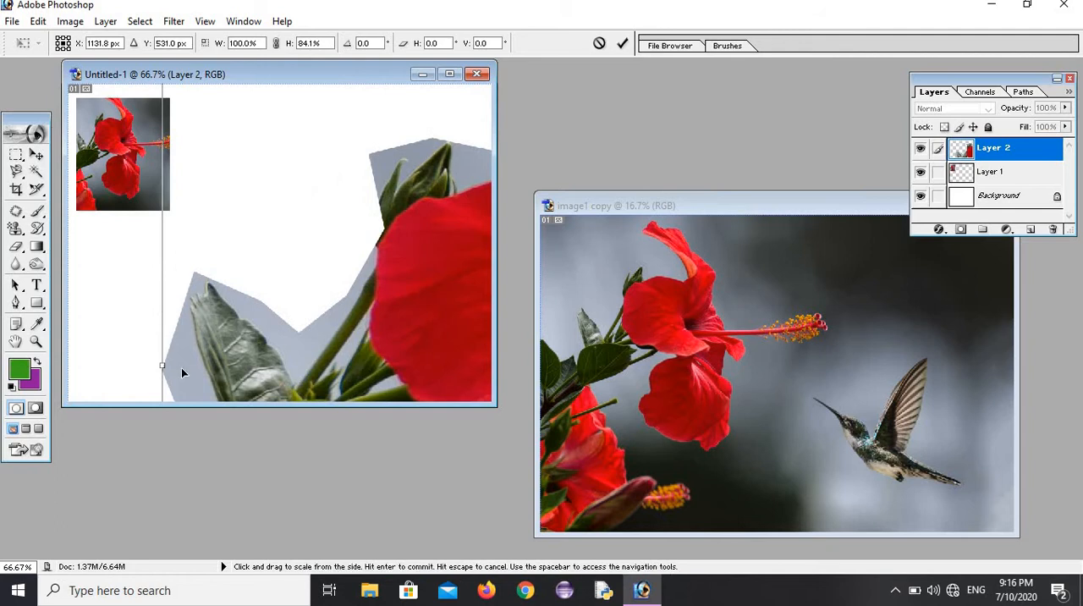
drag(163, 364, 336, 366)
drag(402, 294, 244, 133)
drag(224, 362, 305, 259)
drag(296, 306, 213, 186)
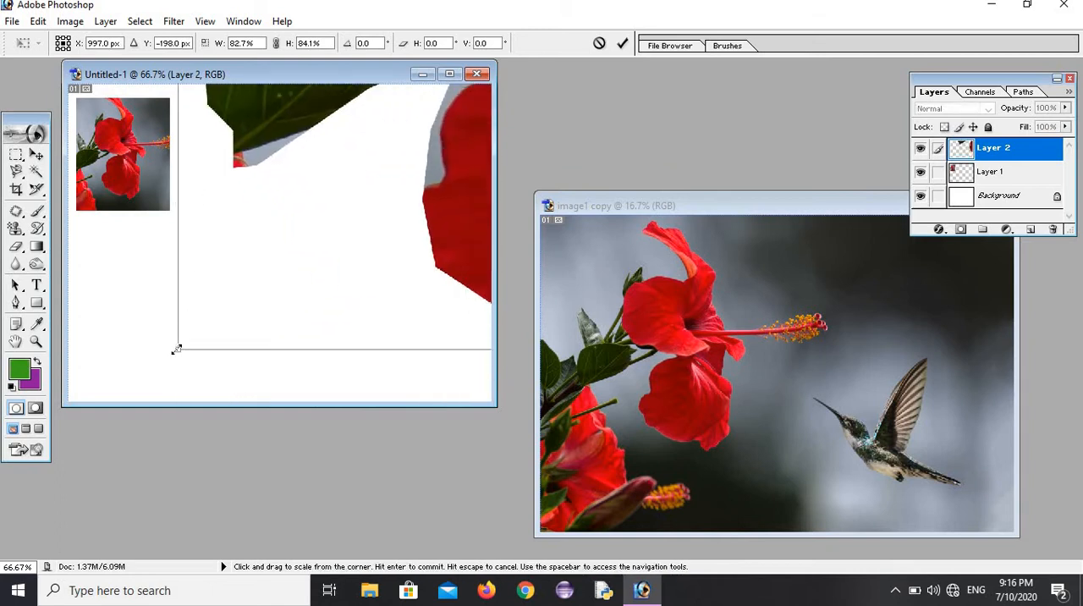
drag(176, 347, 350, 167)
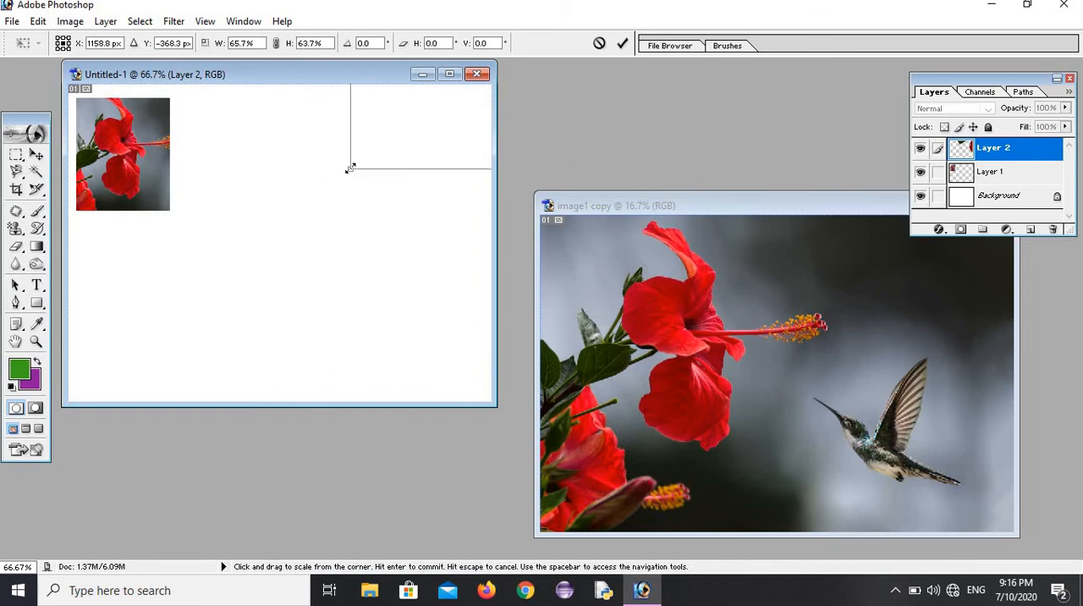
Step: Shrink the cutout layer further from its lower and side edges to about 35.3% width and 47.8% height
drag(403, 126, 115, 264)
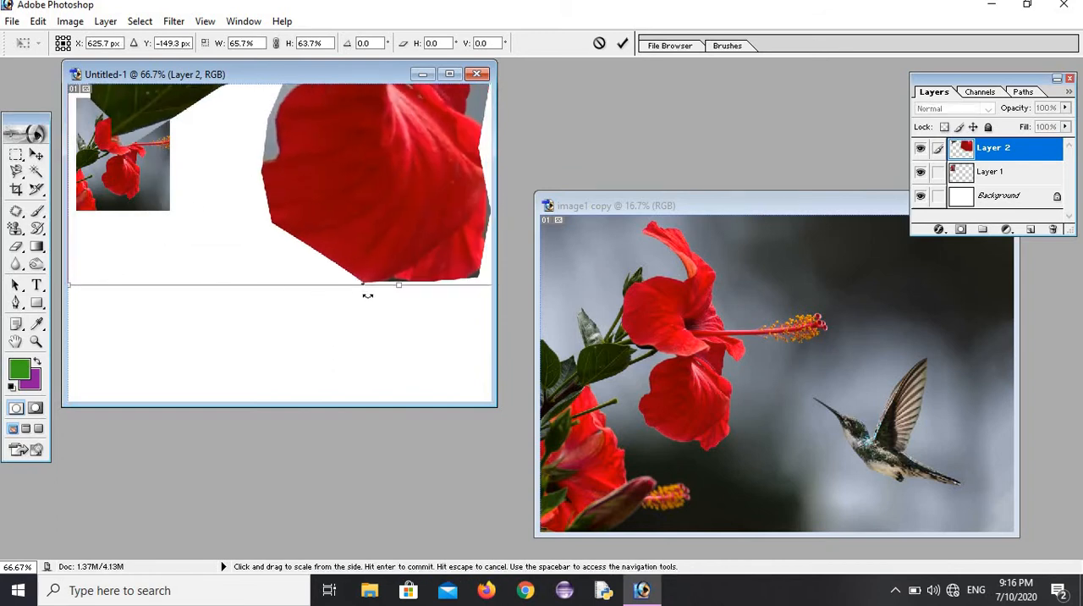
drag(408, 287, 398, 145)
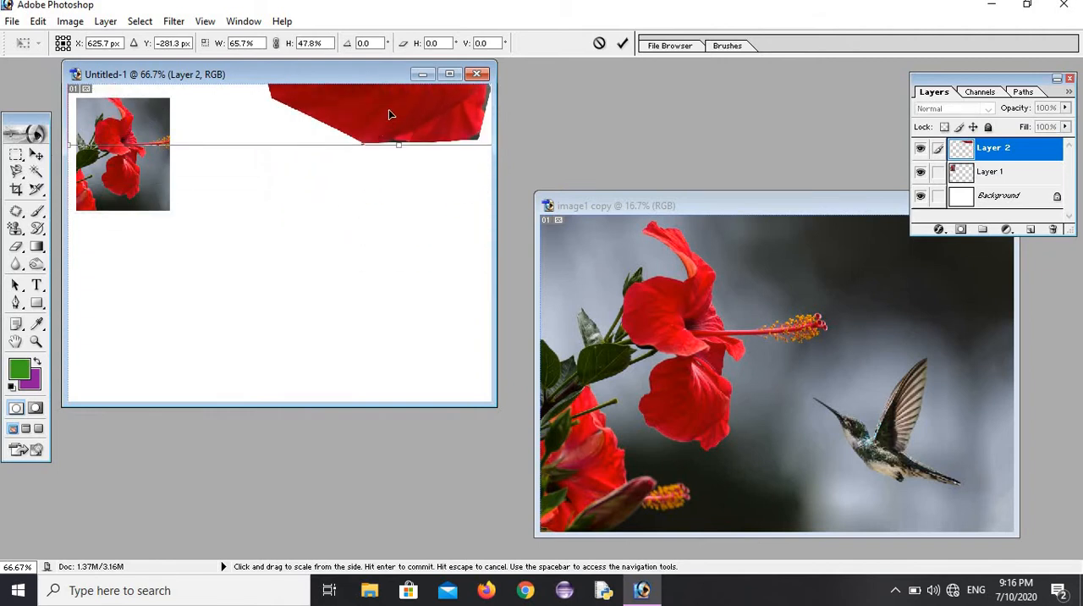
drag(321, 164, 261, 246)
drag(306, 176, 251, 256)
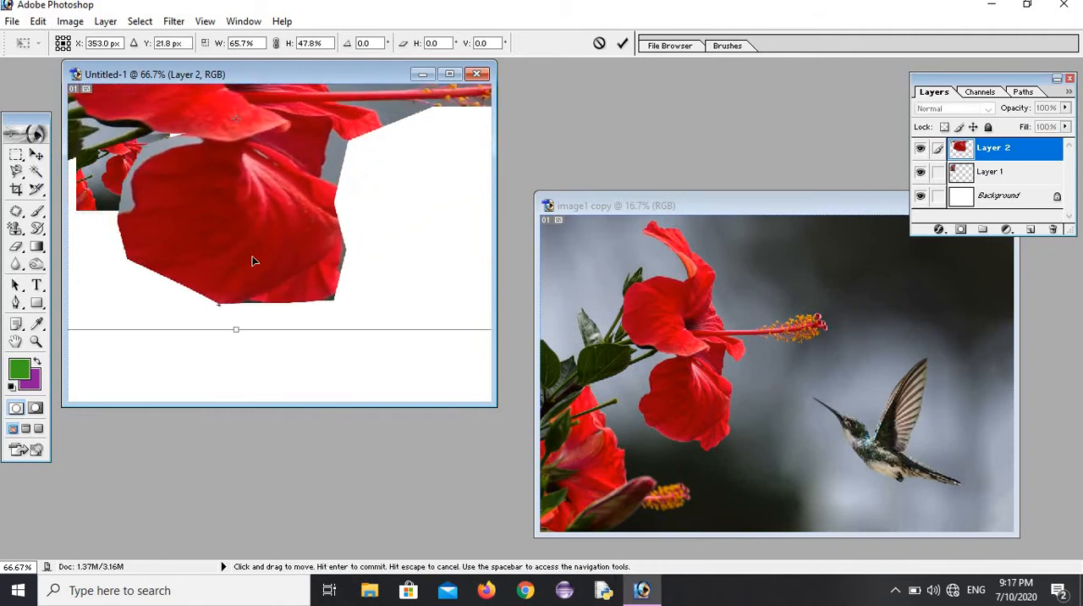
drag(356, 185, 213, 256)
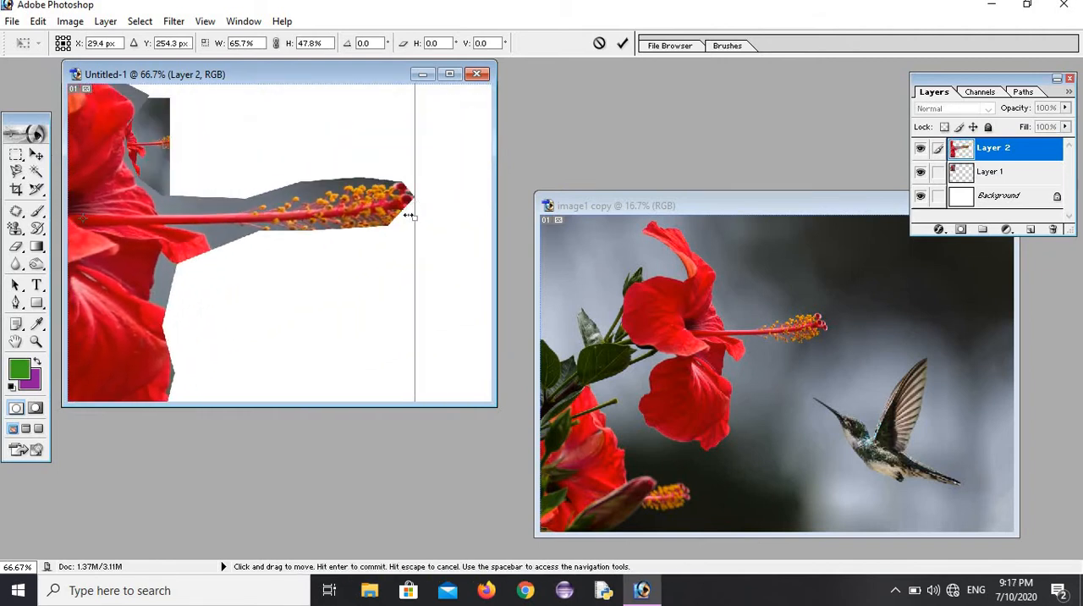
drag(414, 219, 109, 221)
drag(96, 261, 374, 254)
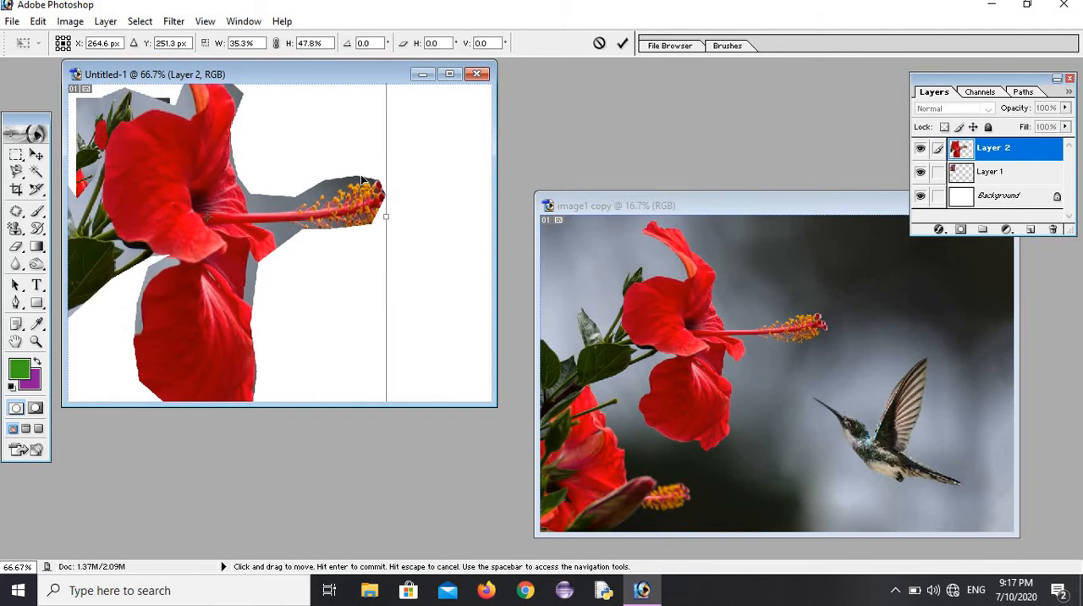
Step: Scale the cutout flower down to about 16.3% width and 13.1% height and place it beside the first flower picture
drag(362, 179, 278, 256)
drag(300, 84, 165, 246)
drag(120, 292, 407, 190)
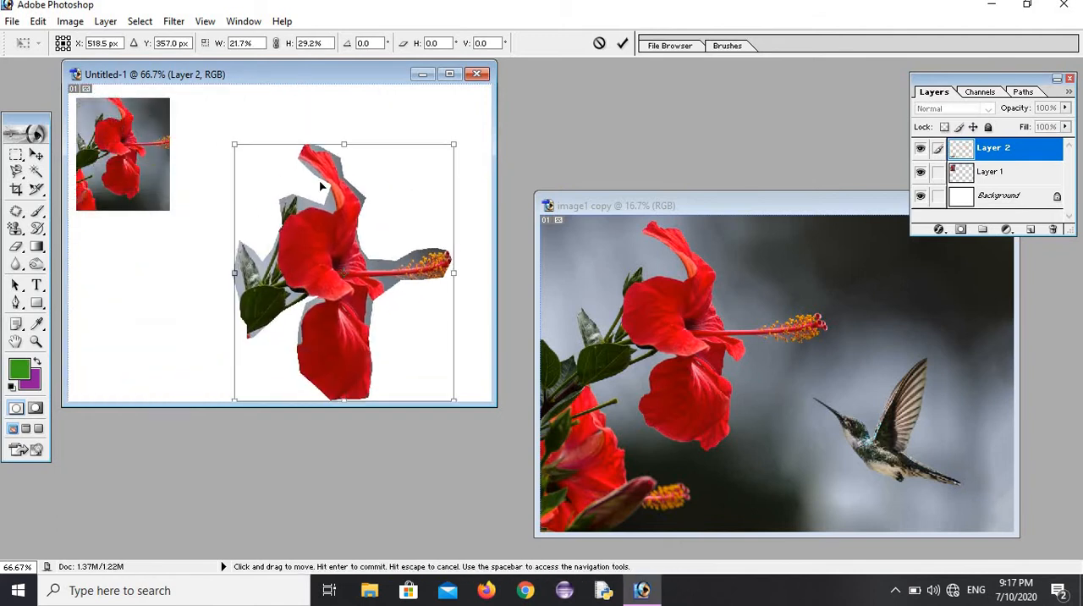
drag(235, 145, 289, 290)
drag(340, 330, 243, 145)
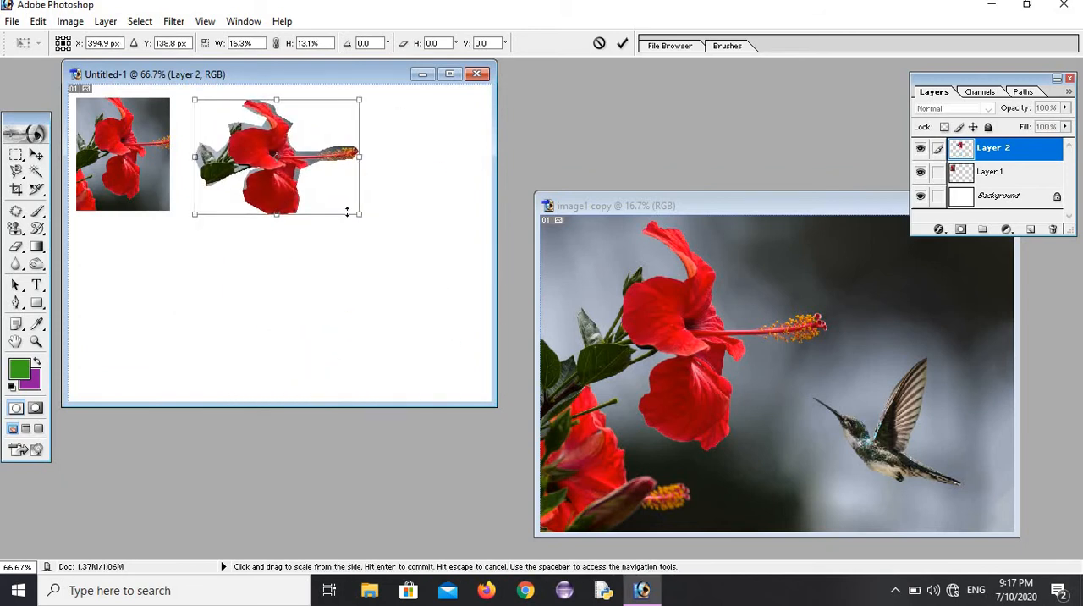
Step: Fine-tune the cutout flower to about 14.6% width and 12.3% height, move it against the first picture, and apply the transformation
drag(359, 214, 346, 196)
drag(281, 153, 246, 169)
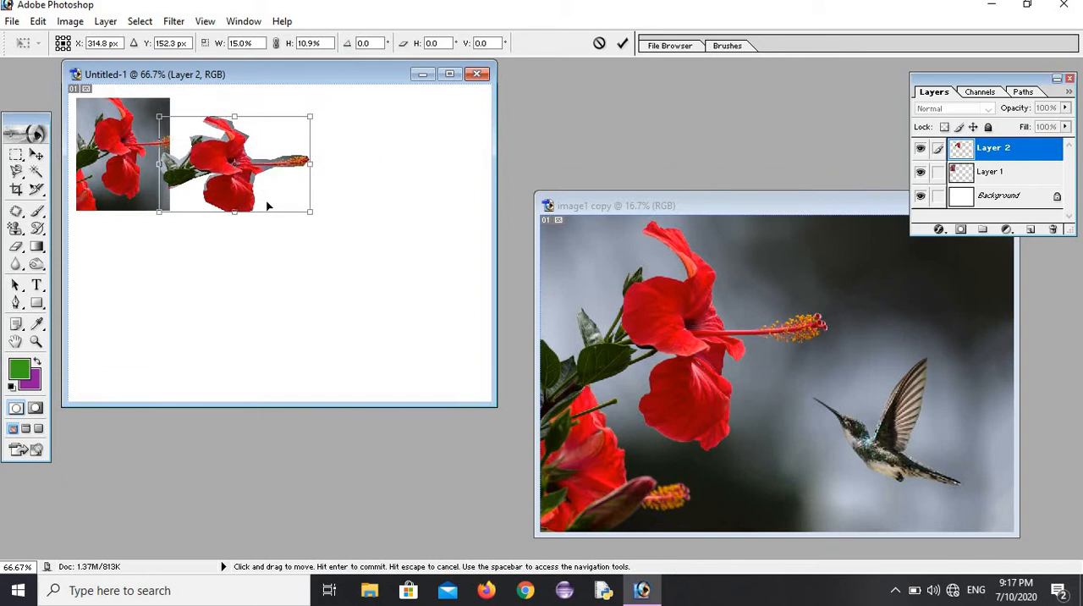
drag(306, 225, 301, 237)
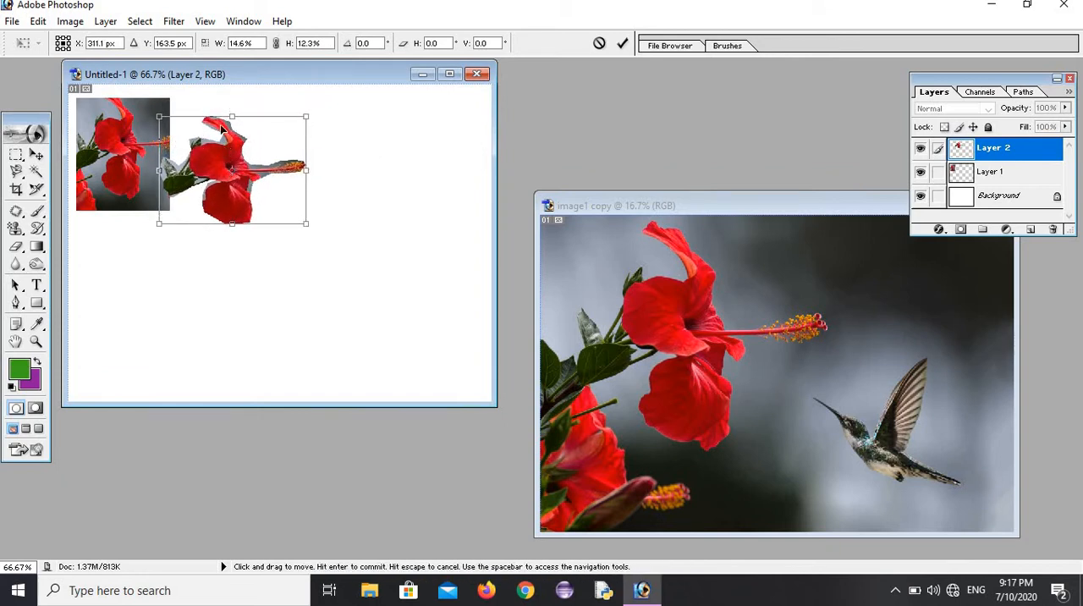
click(36, 246)
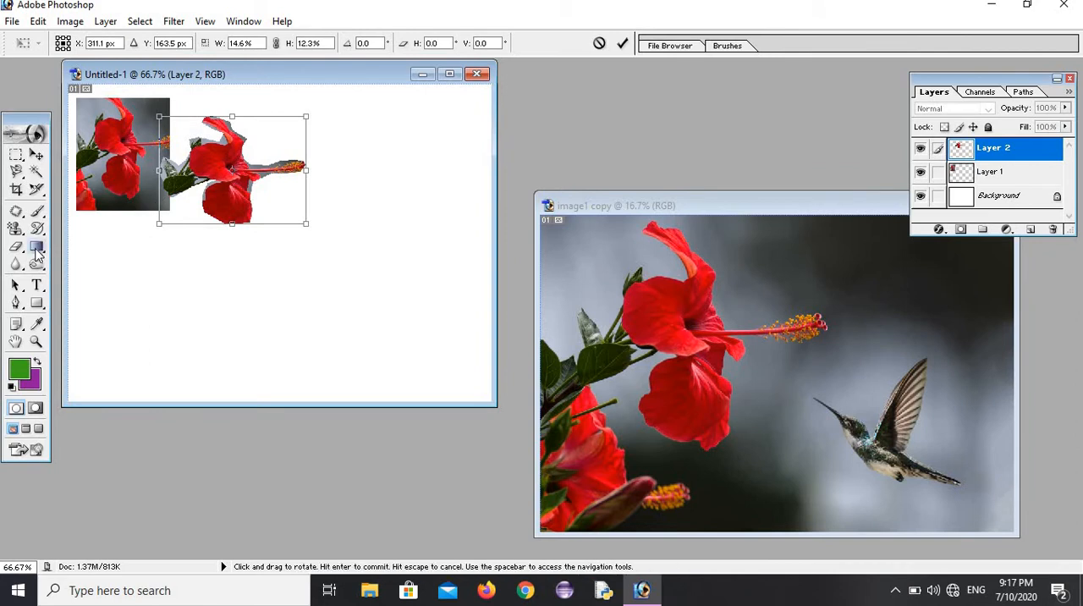
click(444, 229)
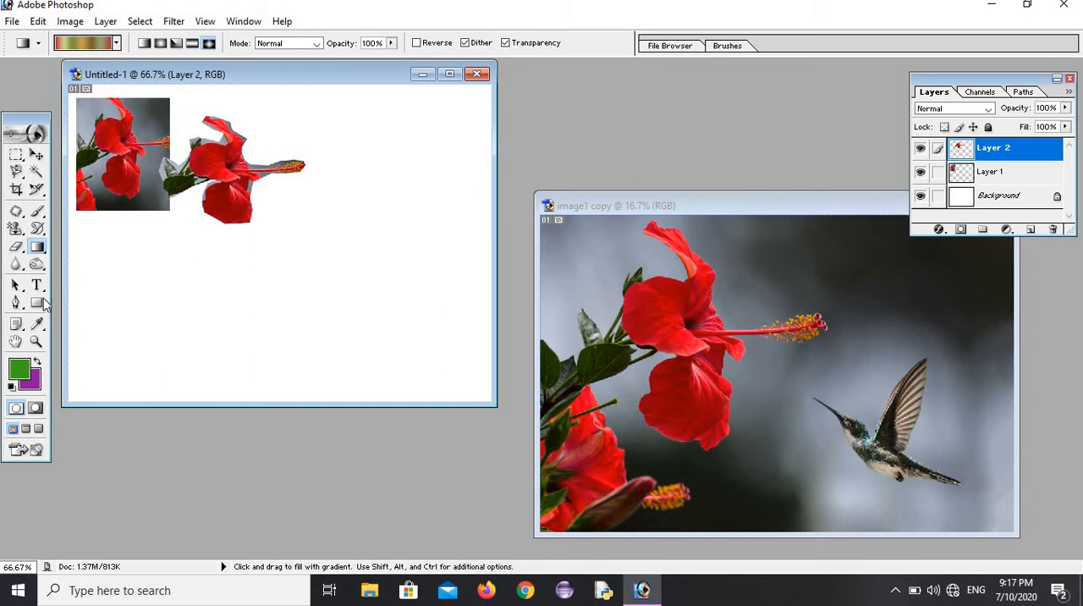
Step: Choose the regular Pen tool and make image1 copy the active document
click(17, 305)
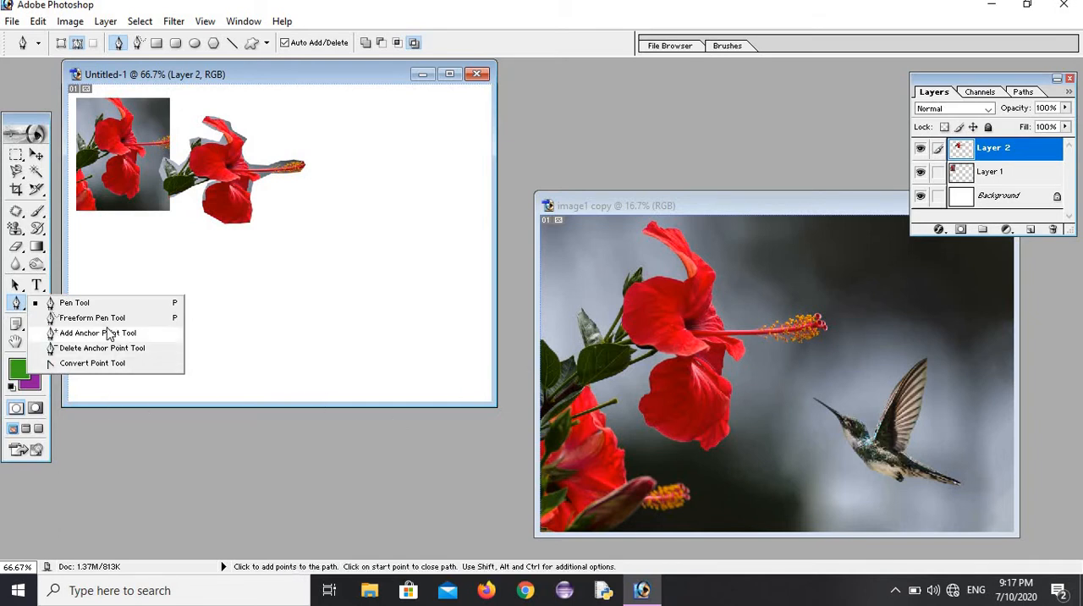
click(76, 303)
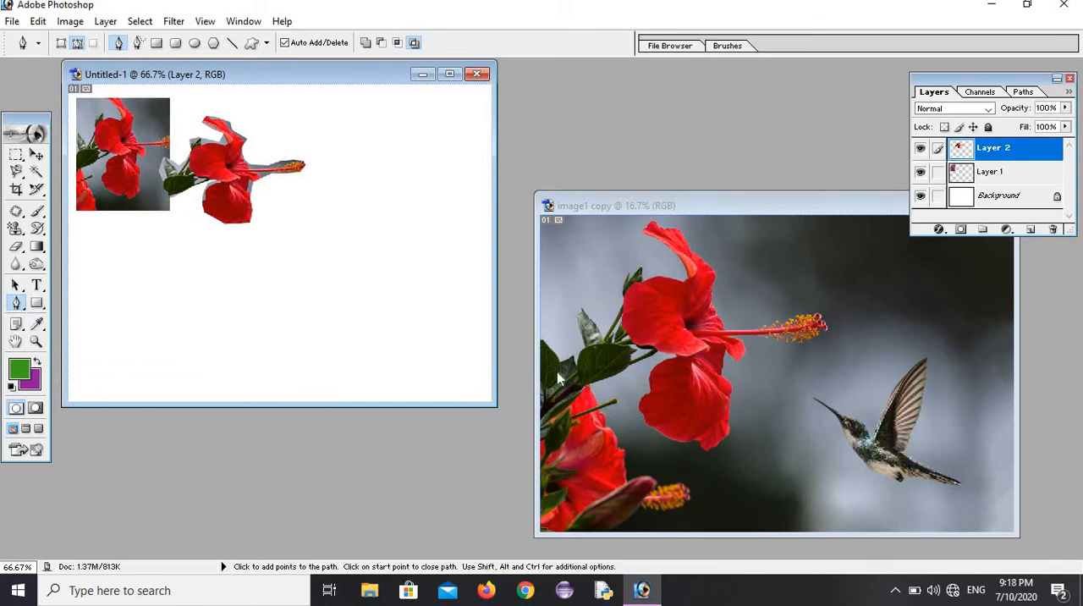
click(16, 302)
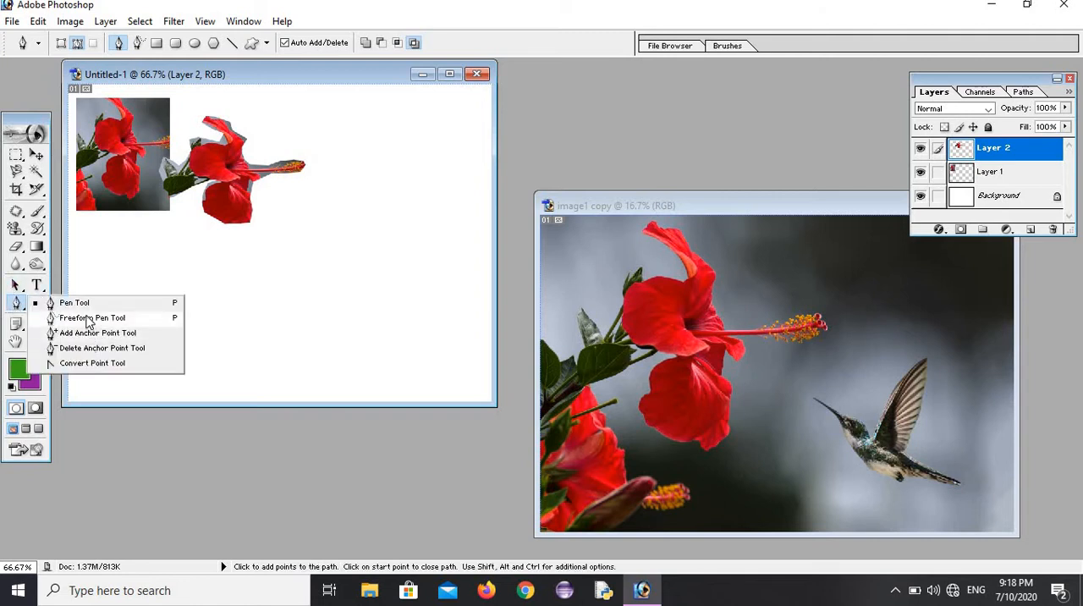
click(68, 303)
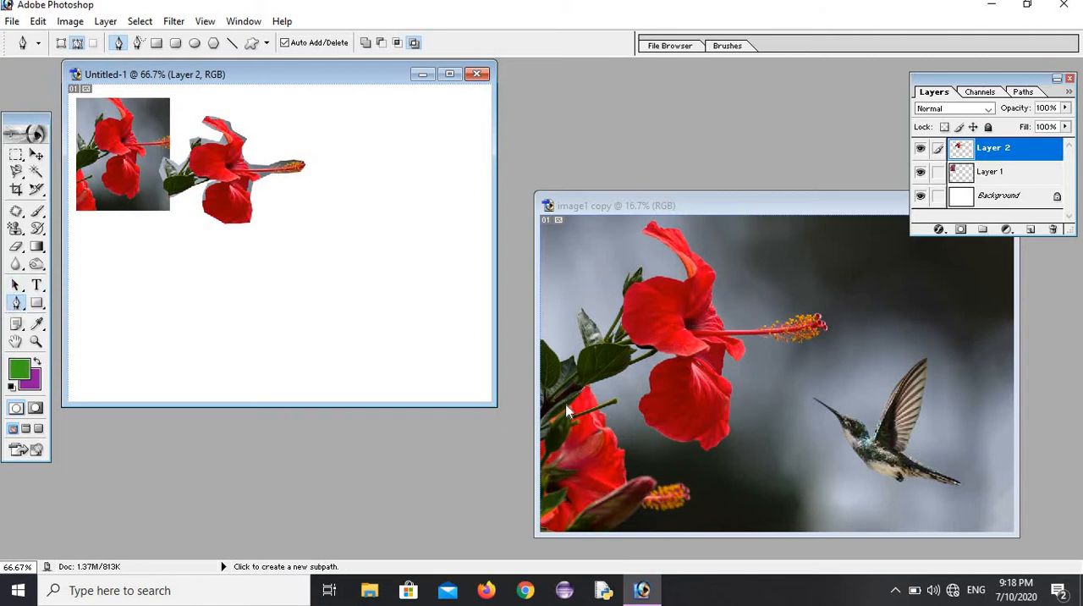
click(568, 354)
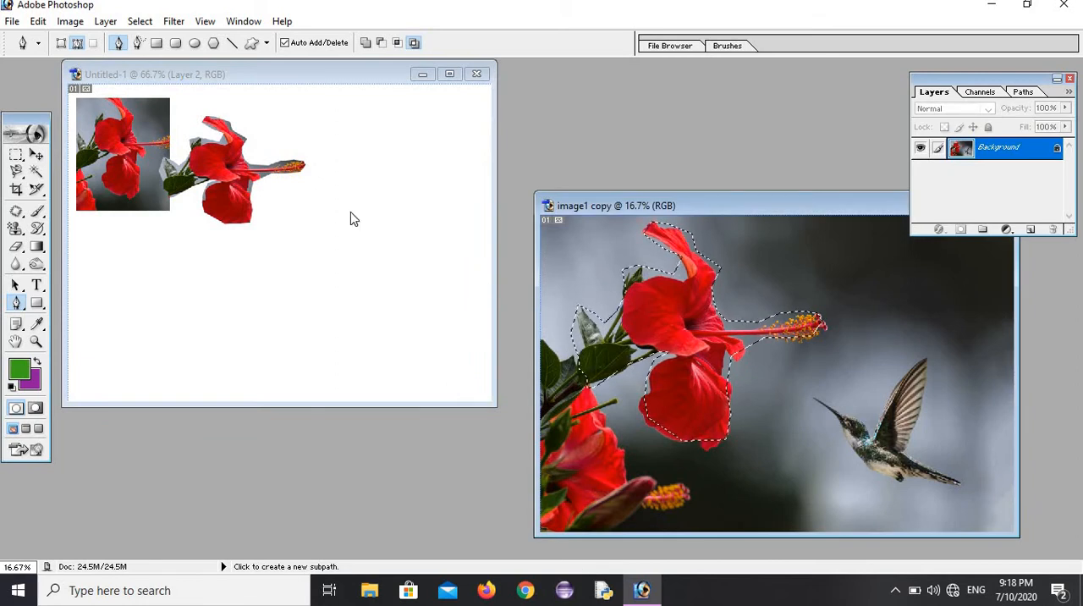
Step: Deselect the flower selection in image1 copy and return to the regular Pen tool after briefly choosing Add Anchor Point
click(141, 22)
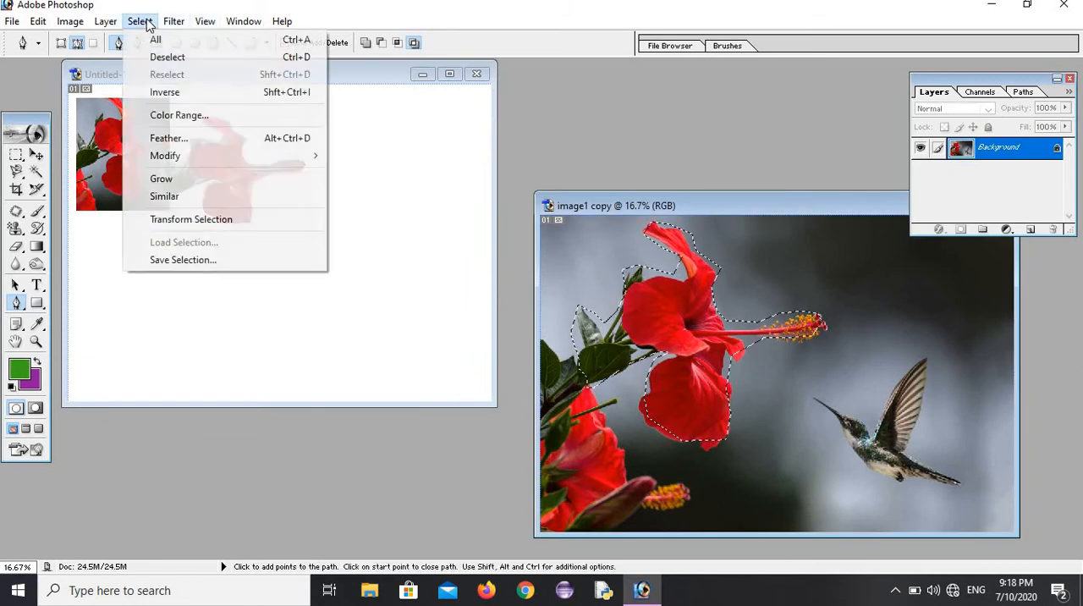
click(157, 56)
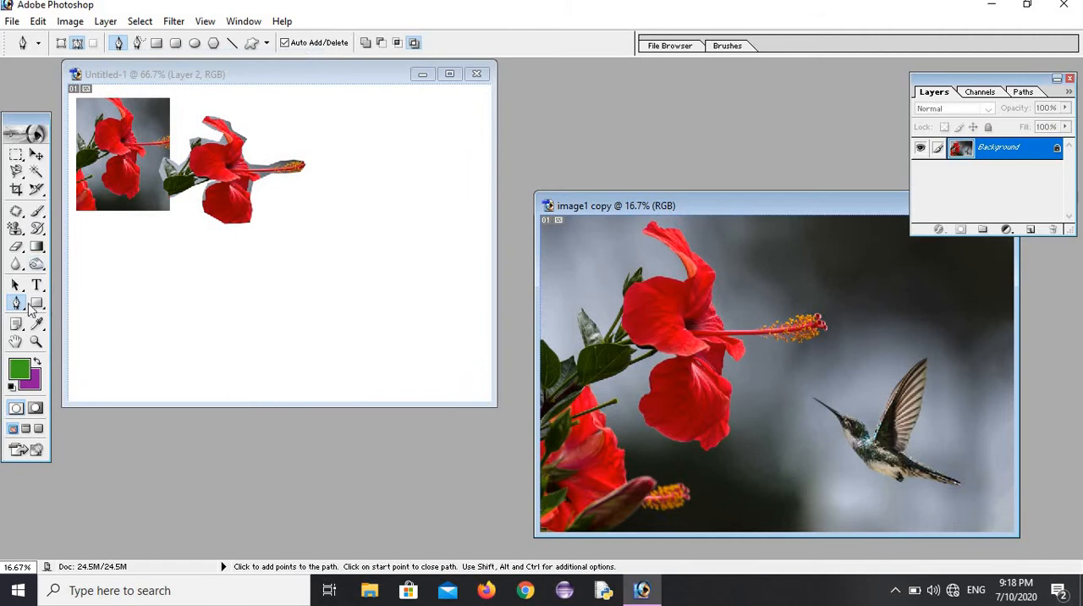
click(16, 303)
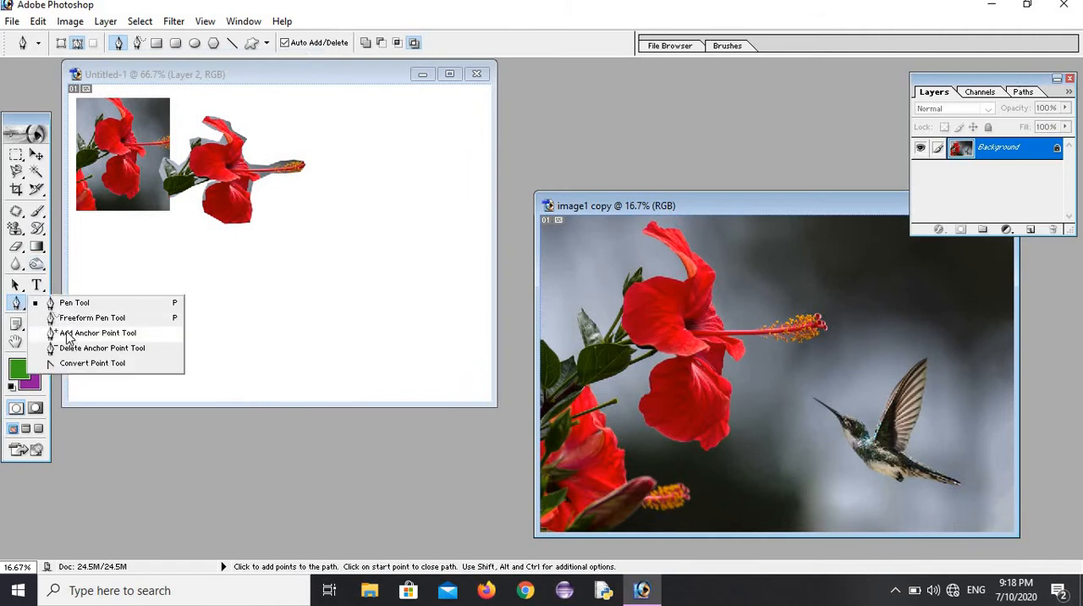
click(98, 333)
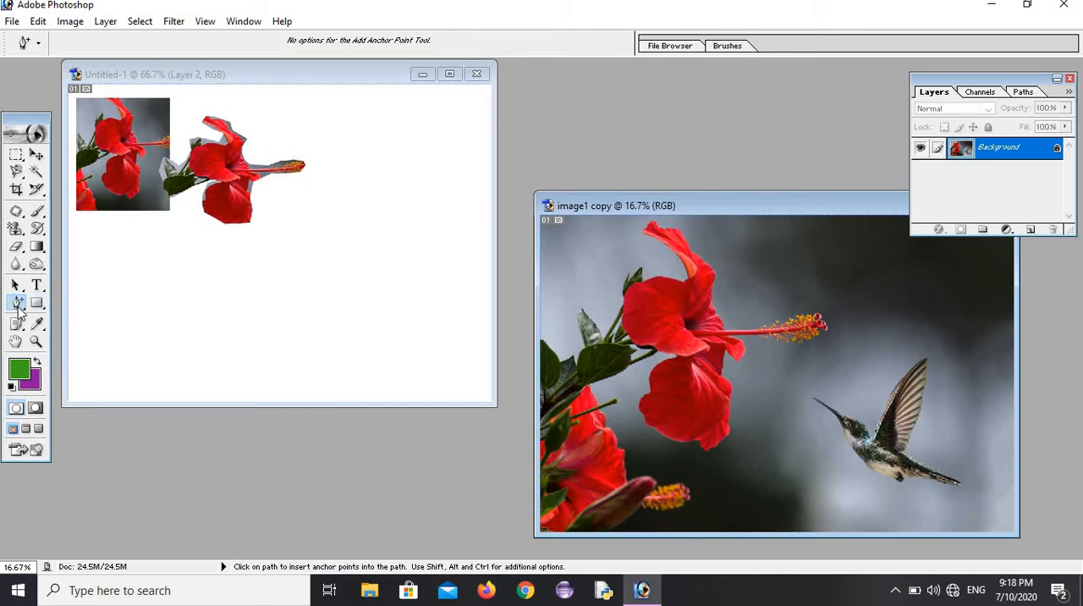
drag(25, 310, 68, 302)
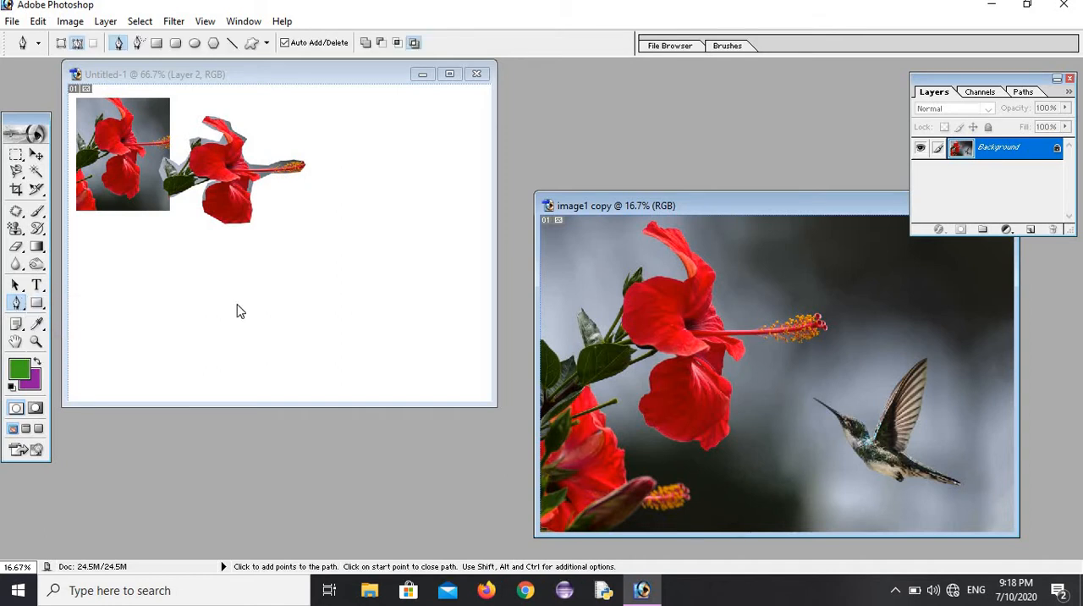
Step: Outline the upper hibiscus flower and its leaves in image1 copy with a closed Pen tool path
click(580, 314)
click(613, 313)
click(633, 276)
click(668, 271)
click(684, 267)
click(655, 247)
click(701, 246)
click(721, 271)
click(734, 315)
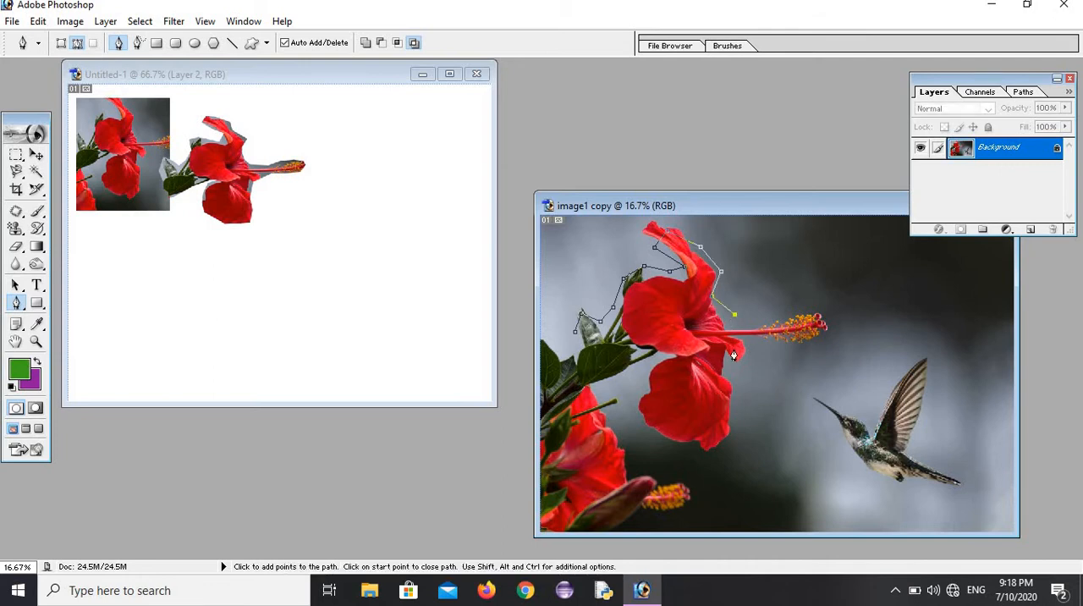
click(725, 375)
click(731, 416)
drag(640, 352, 634, 372)
click(577, 332)
Step: Insert anchor points along the path left of the lower petal and pull them outward with the Add Anchor Point tool
drag(21, 310, 97, 340)
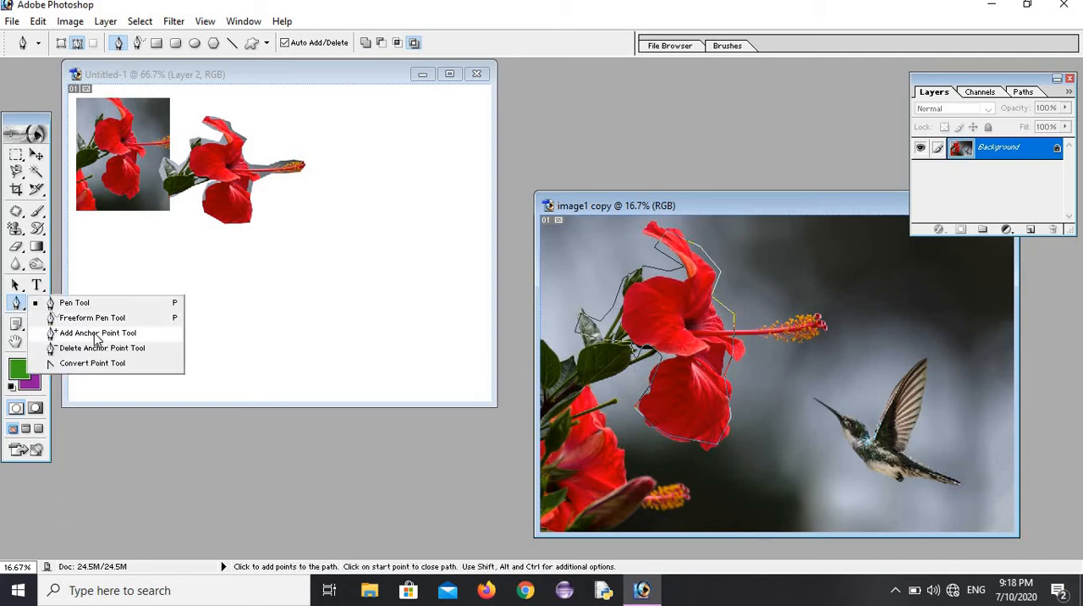
click(97, 340)
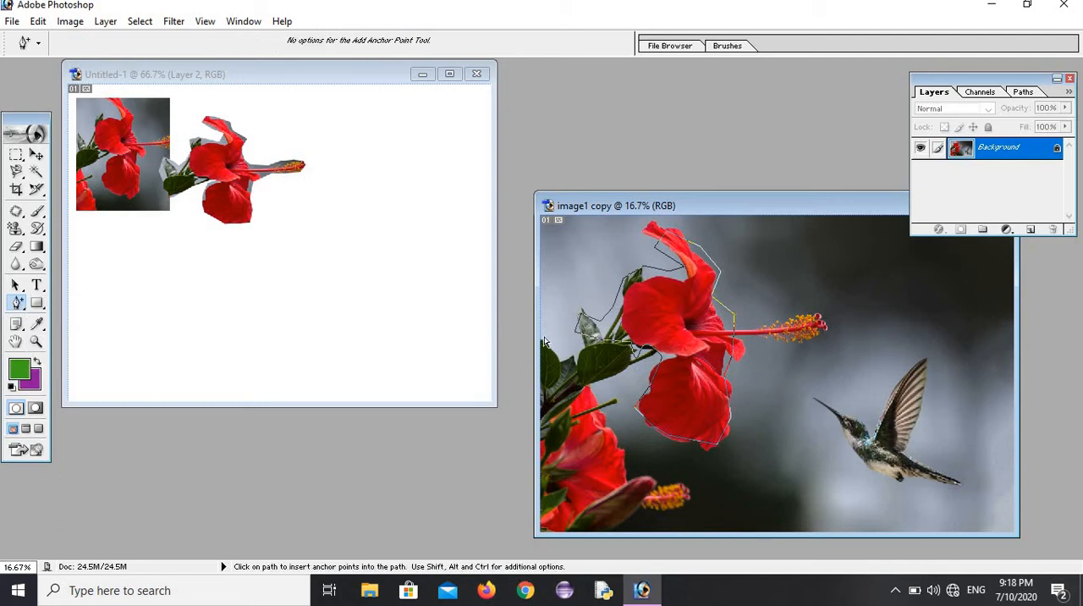
click(630, 345)
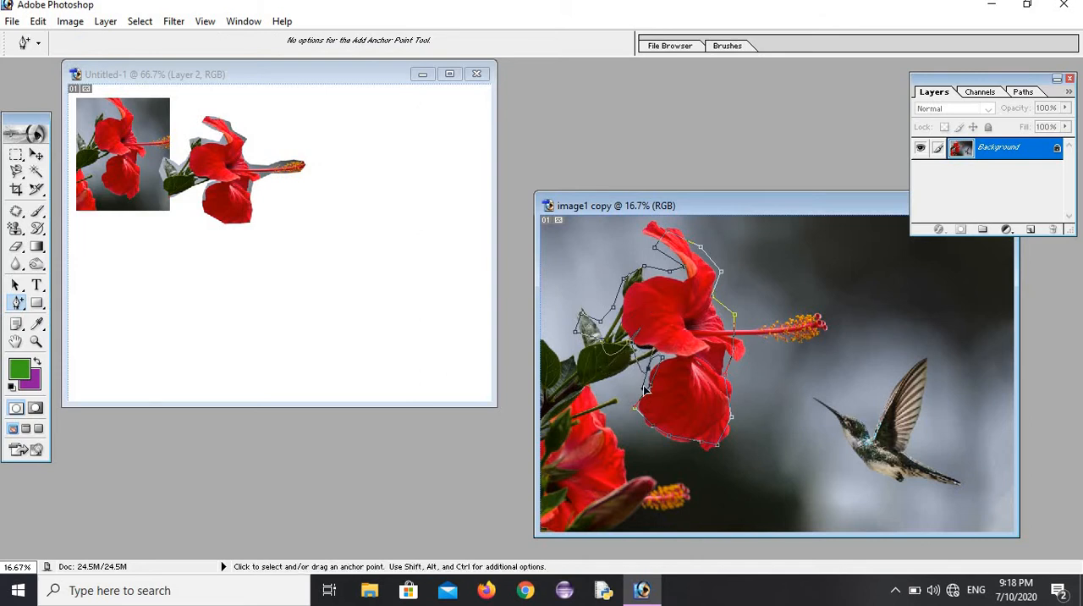
drag(644, 387, 630, 415)
click(652, 426)
drag(656, 433, 624, 463)
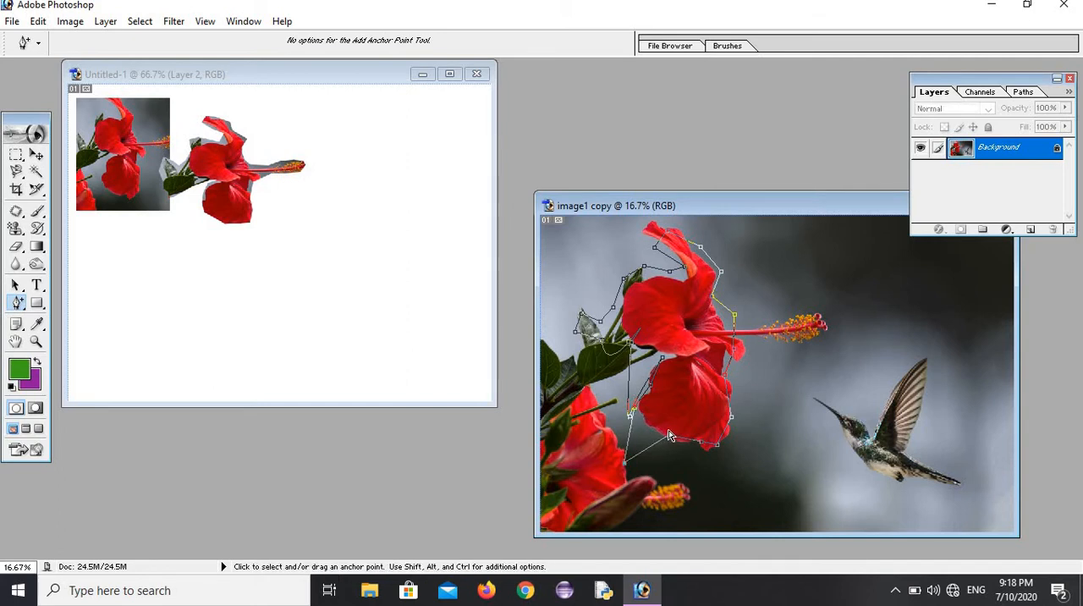
Step: Reshape the path below and to the right of the flower by adding anchor points and pulling them away from the petals
drag(668, 436, 711, 479)
drag(777, 473, 779, 475)
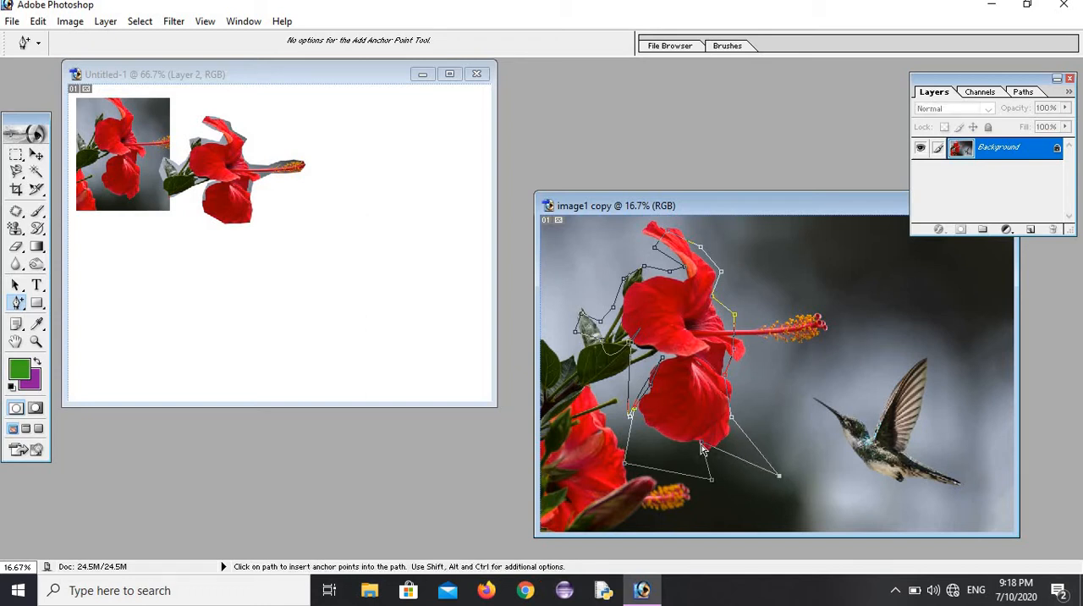
drag(701, 442, 748, 488)
drag(733, 415, 793, 380)
drag(735, 412, 777, 368)
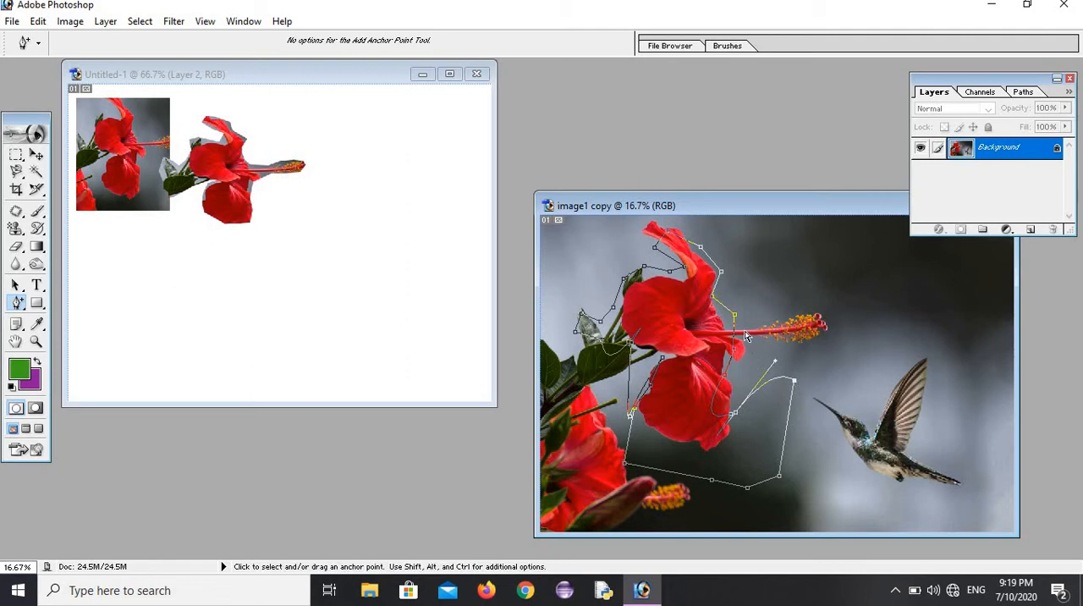
drag(737, 320, 786, 313)
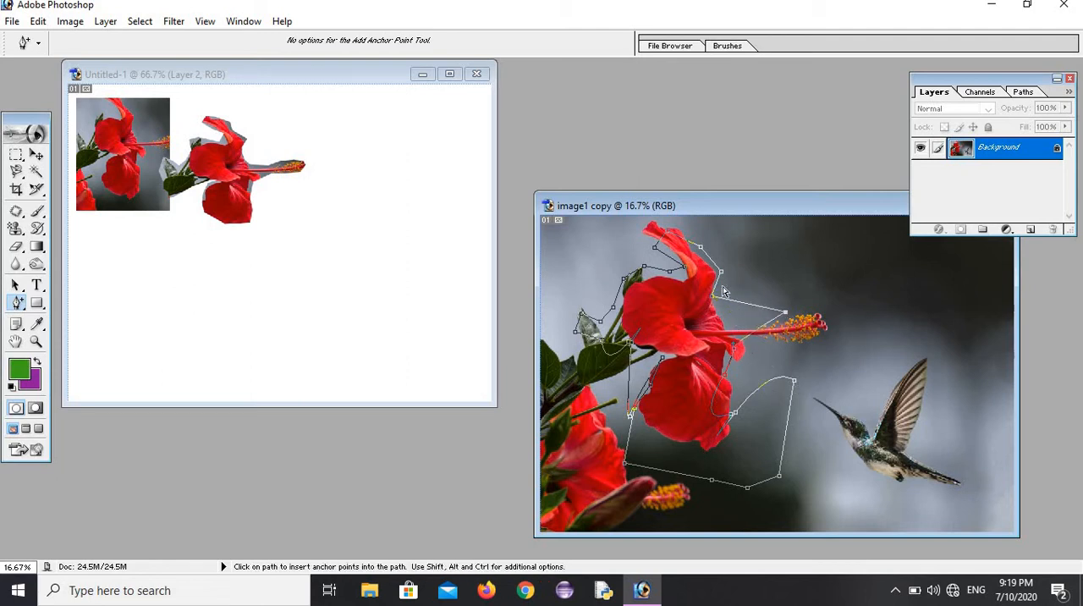
drag(715, 299, 788, 267)
drag(733, 245, 765, 240)
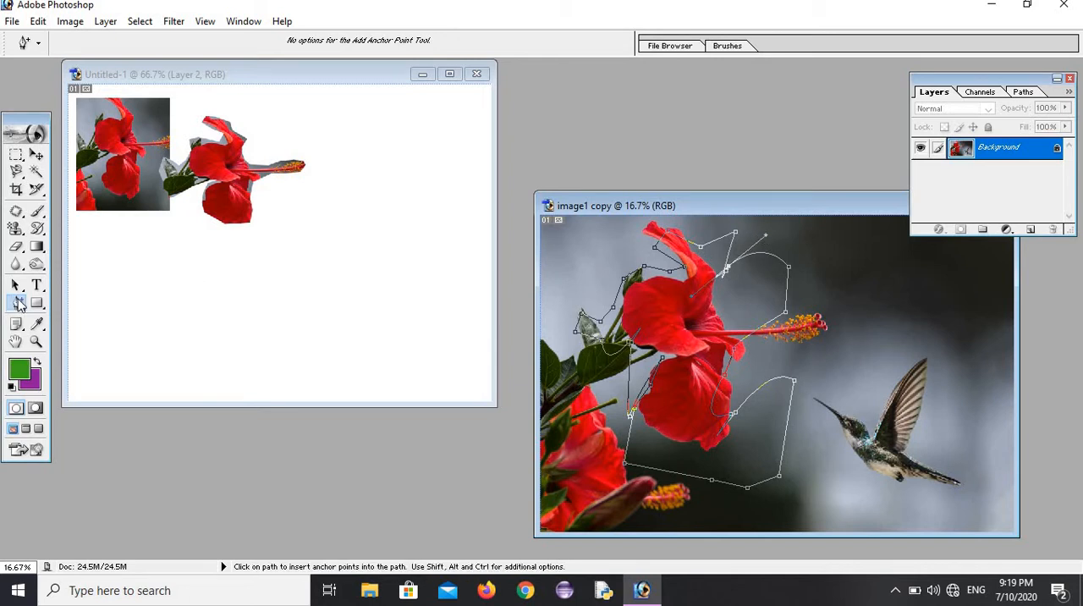
Step: Remove anchor points from the path above and below the flower with the Delete Anchor Point tool
click(19, 303)
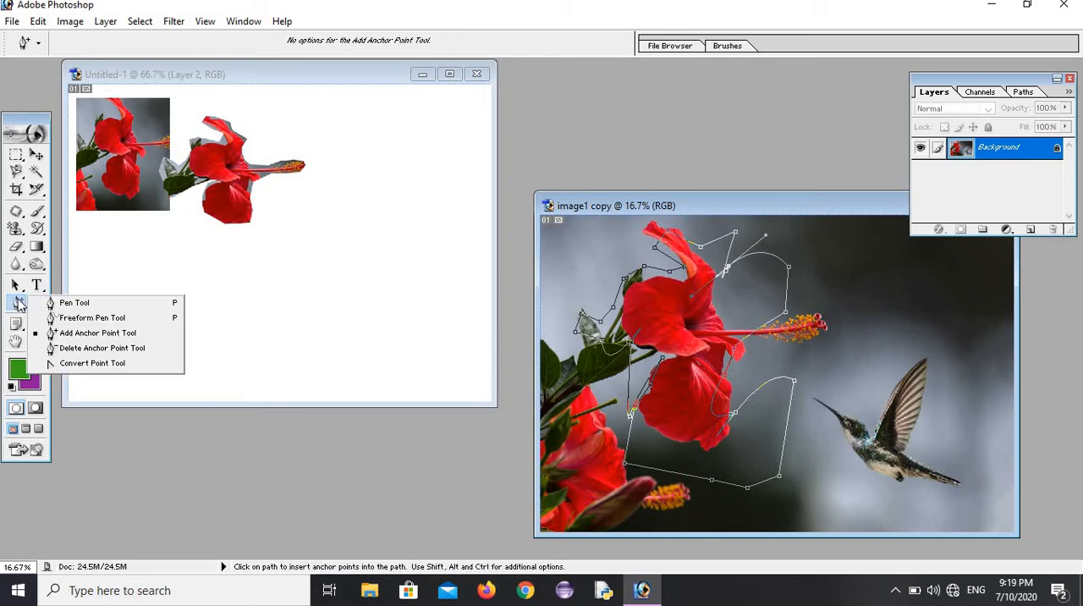
click(97, 348)
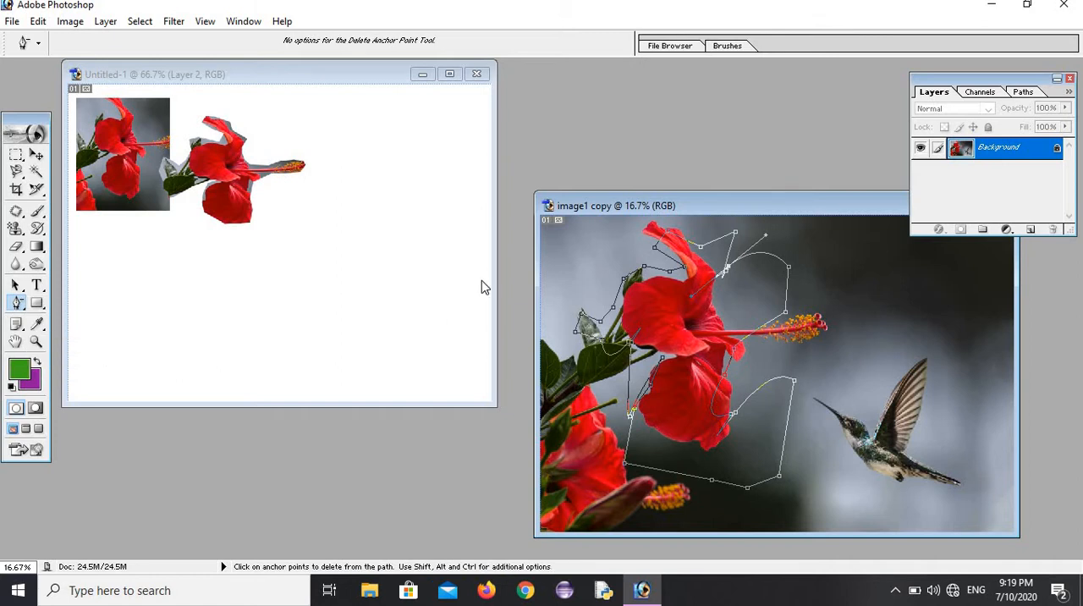
click(694, 246)
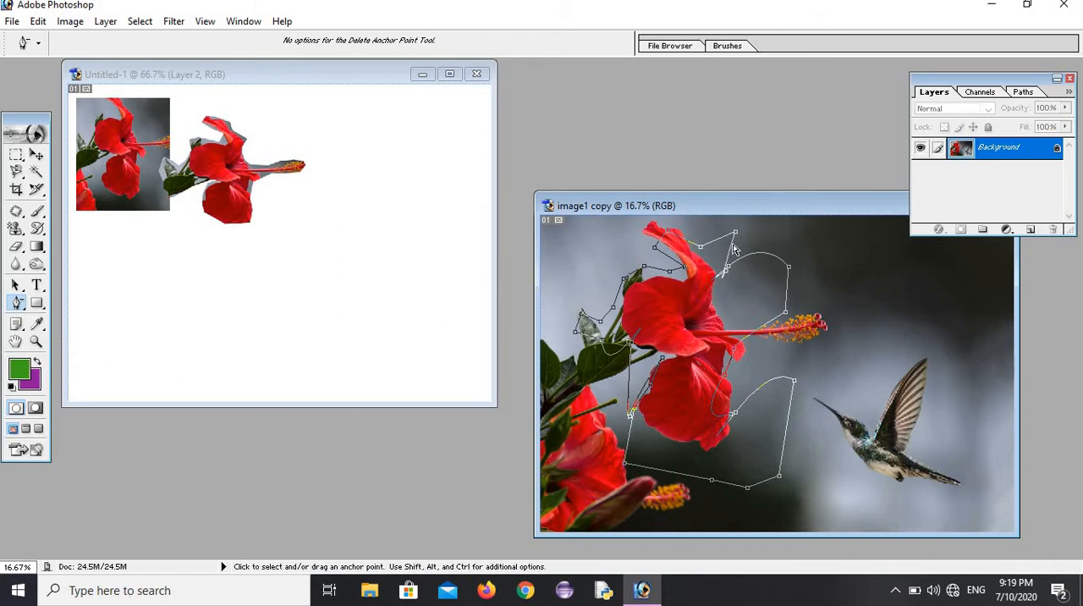
click(747, 250)
click(733, 245)
click(701, 247)
click(670, 258)
click(628, 408)
click(745, 489)
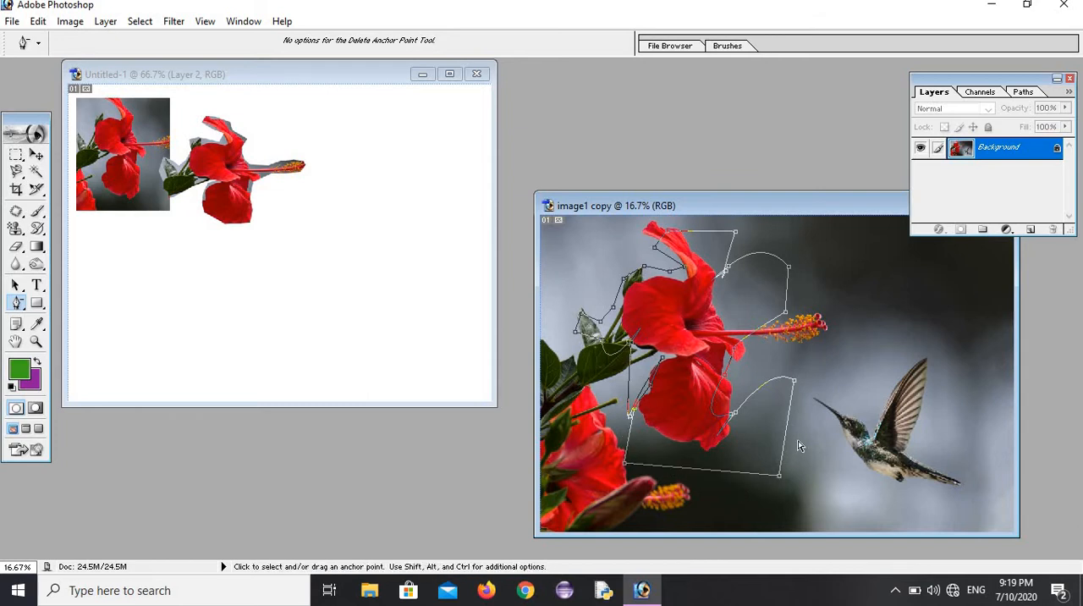
Step: Remove the path's anchor point near the stamen and delete the whole path from image1 copy
click(785, 319)
key(Delete)
key(Delete)
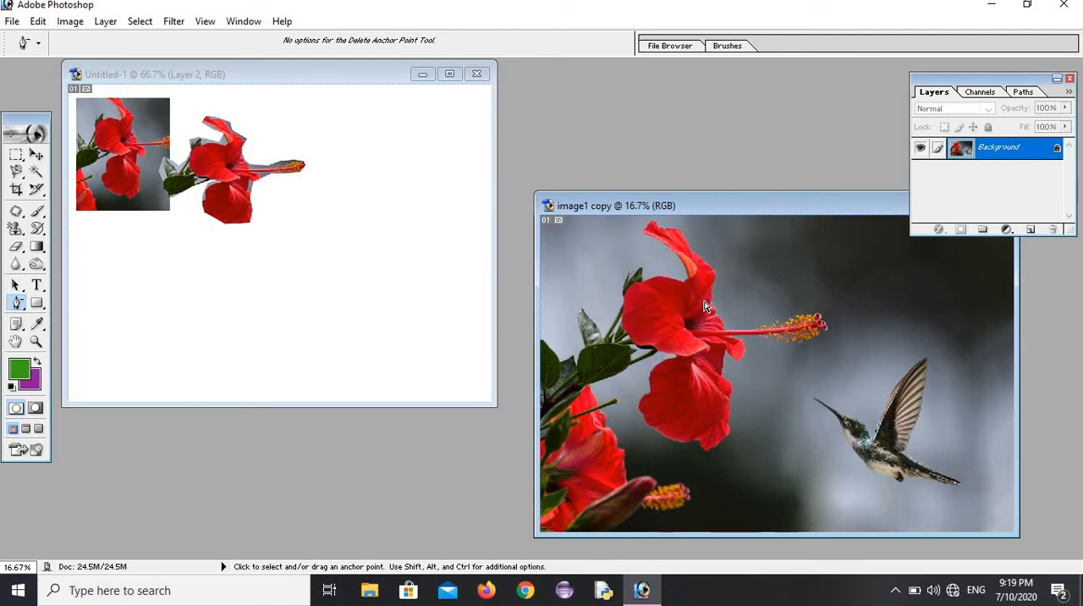
Step: Choose the Custom Shape tool, make Untitled-1 the active document and pick the grass shape
click(37, 303)
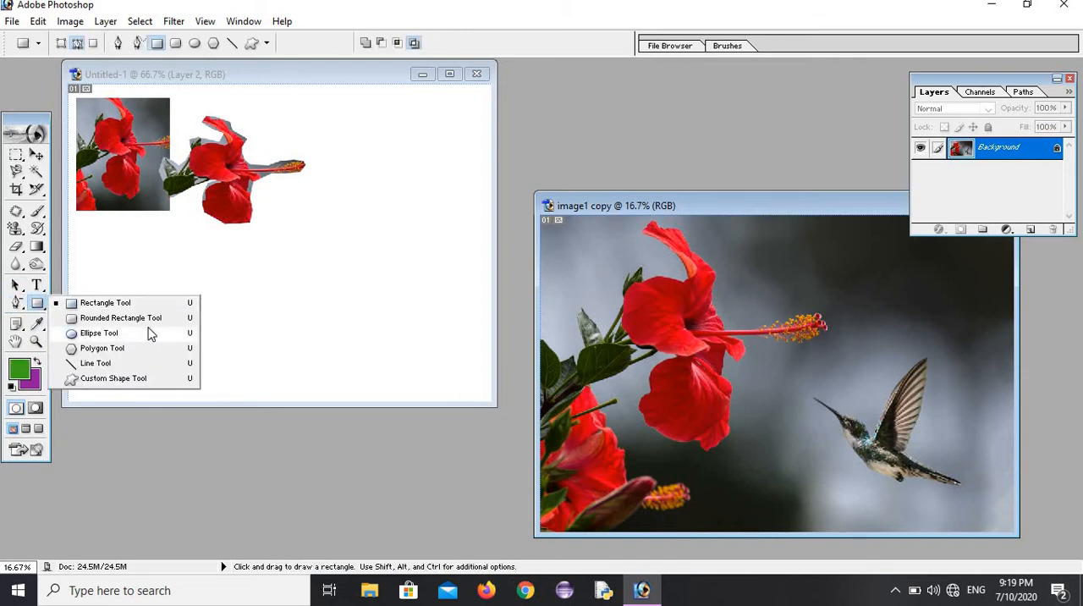
click(107, 386)
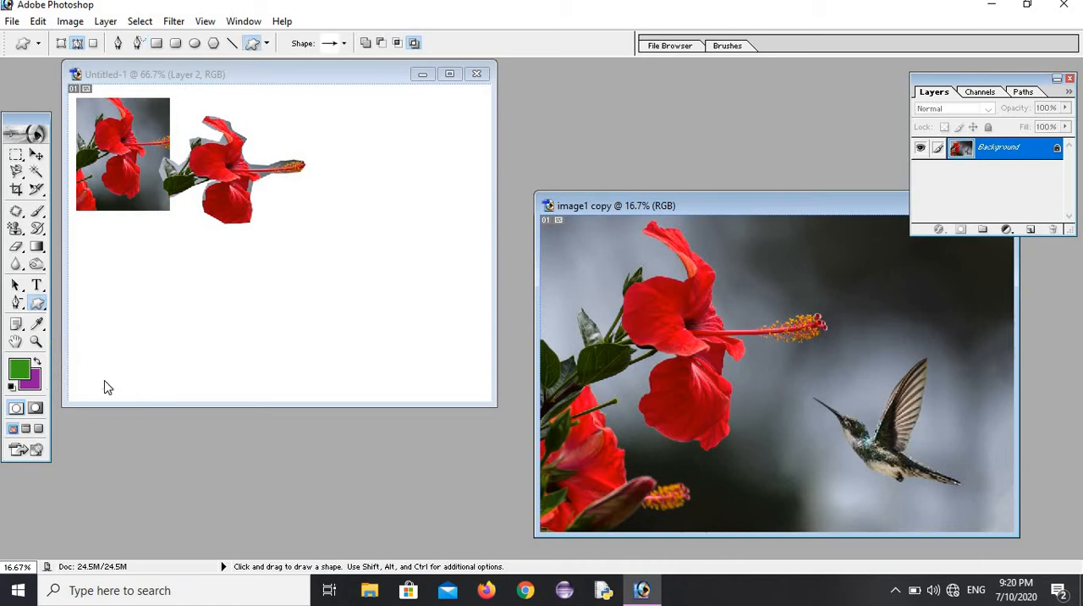
click(107, 261)
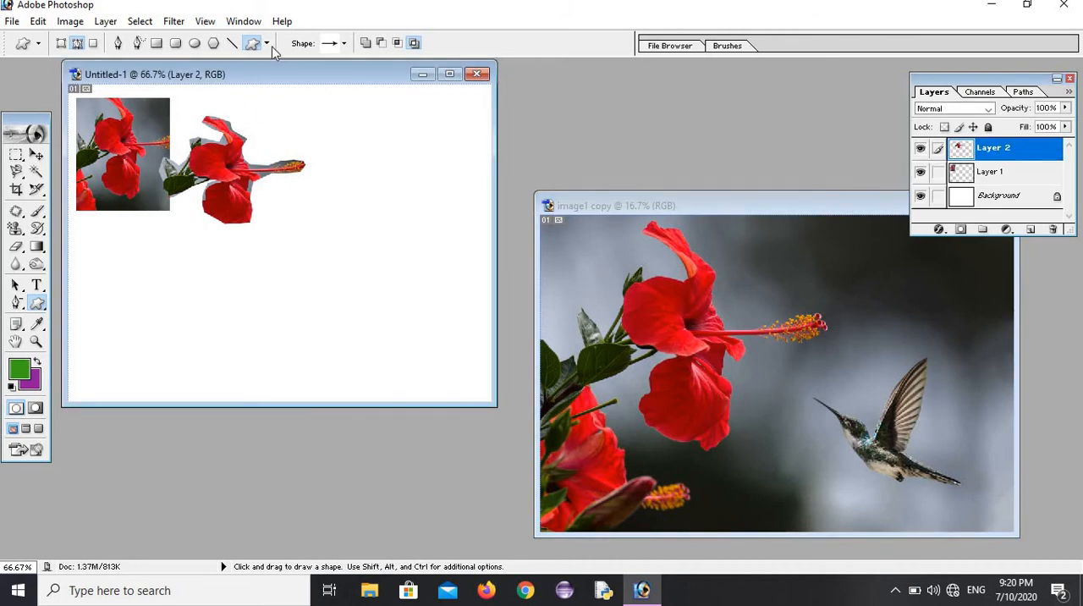
click(344, 44)
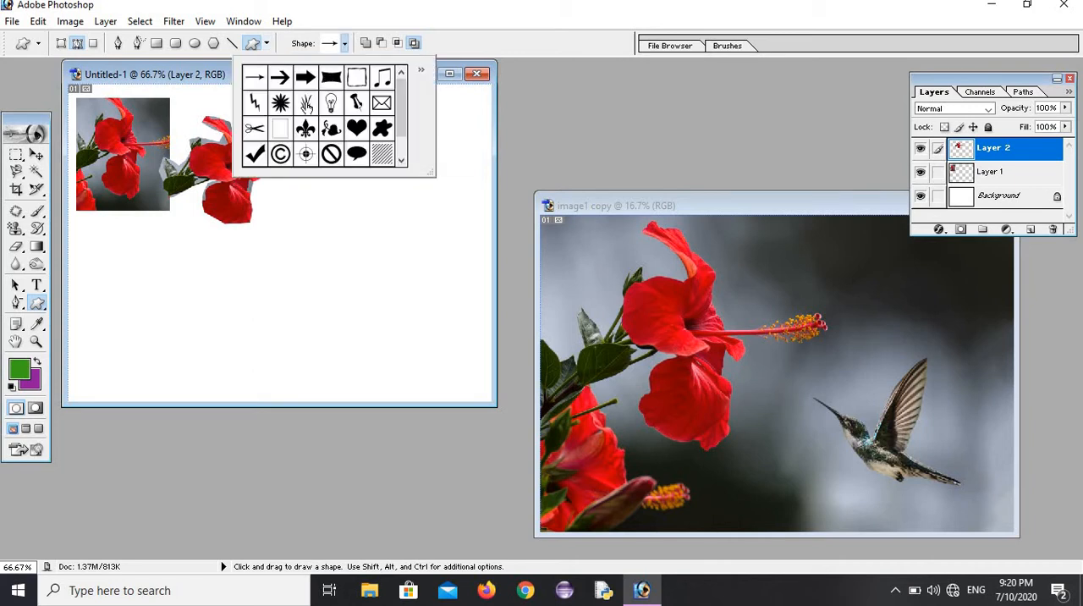
click(306, 103)
Step: Draw three grass outlines as paths across the lower part of the Untitled-1 canvas
drag(296, 274, 338, 355)
drag(379, 293, 435, 378)
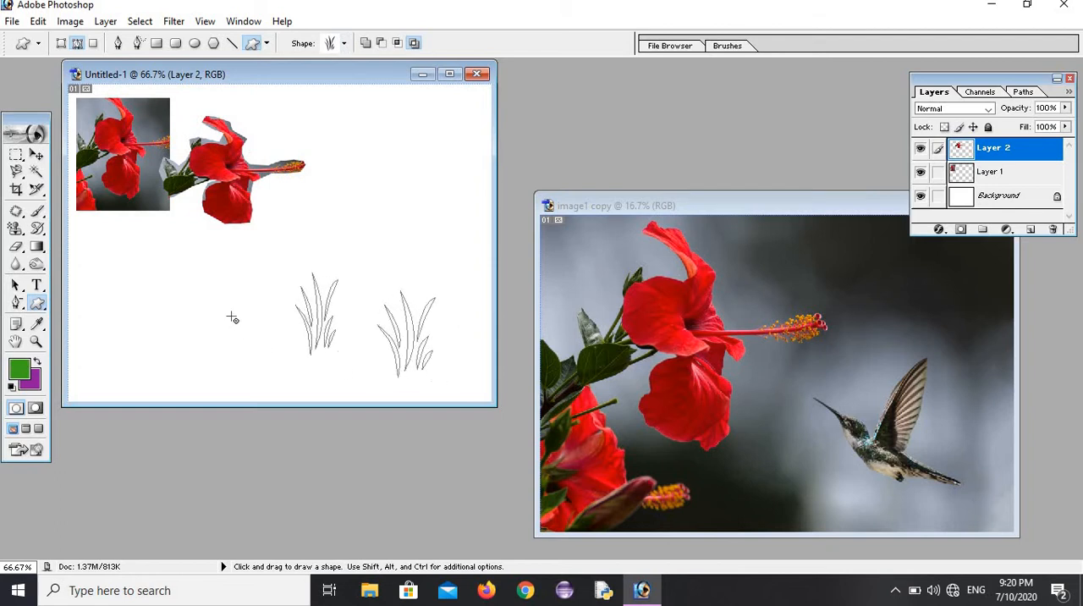
drag(226, 308, 281, 390)
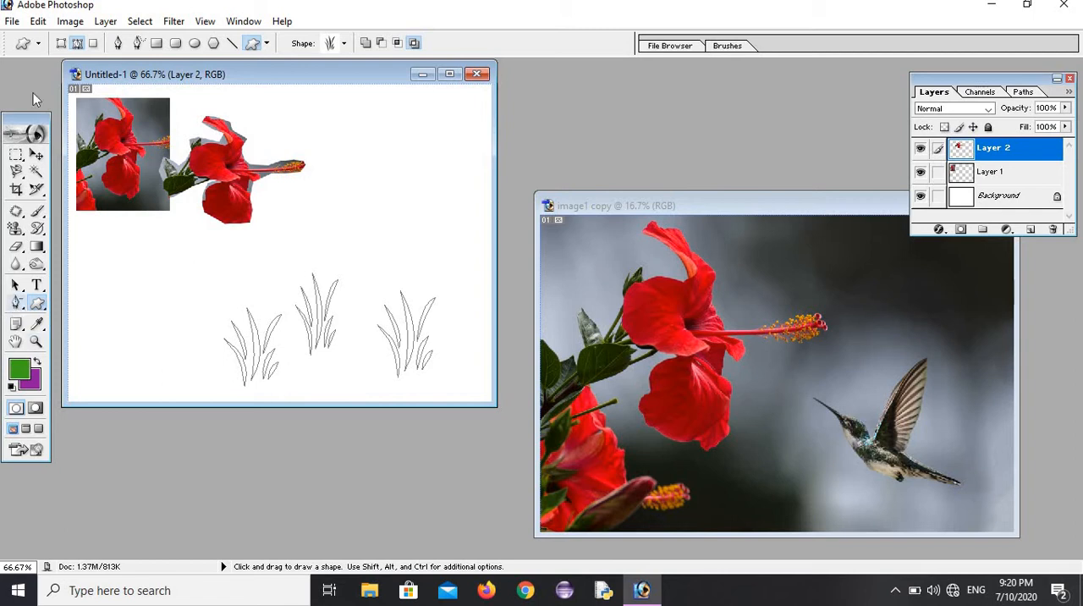
Step: Set the shape mode to Shape layers and draw seven green grass tufts of varying sizes across the lower canvas
click(61, 44)
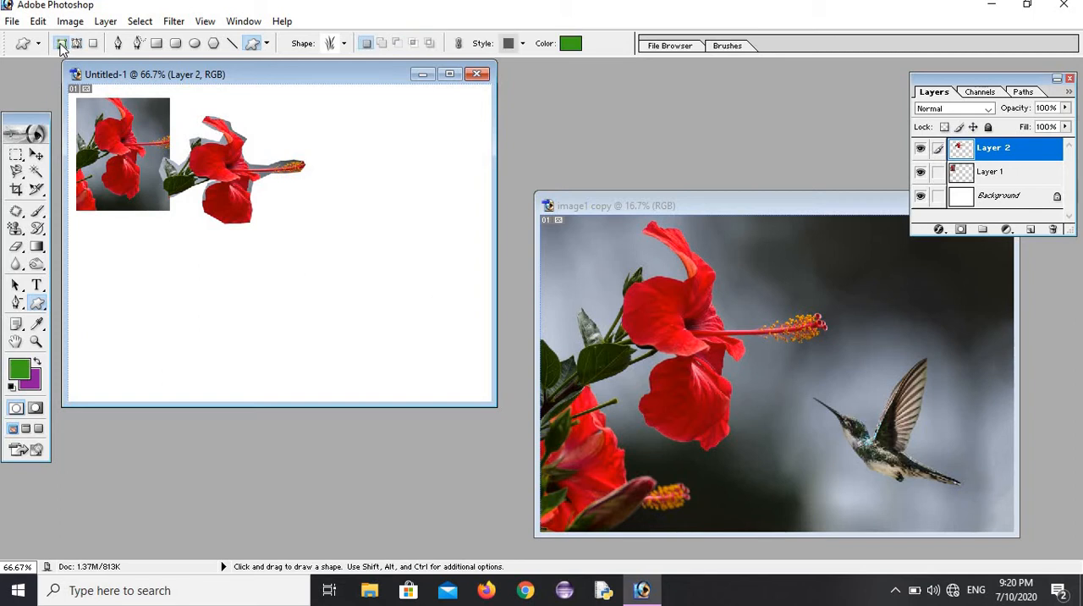
click(76, 46)
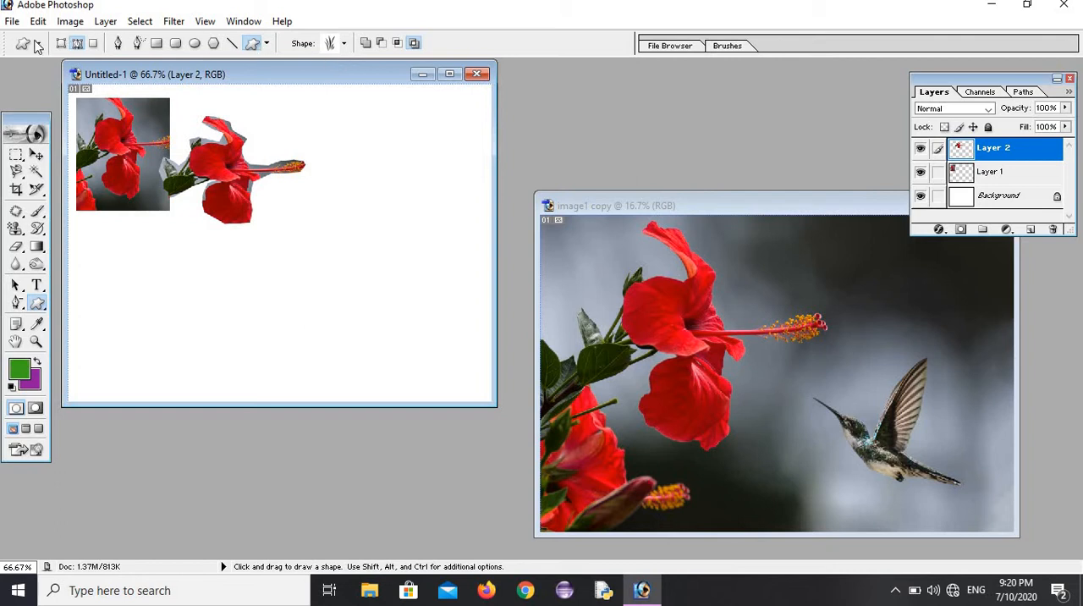
click(61, 43)
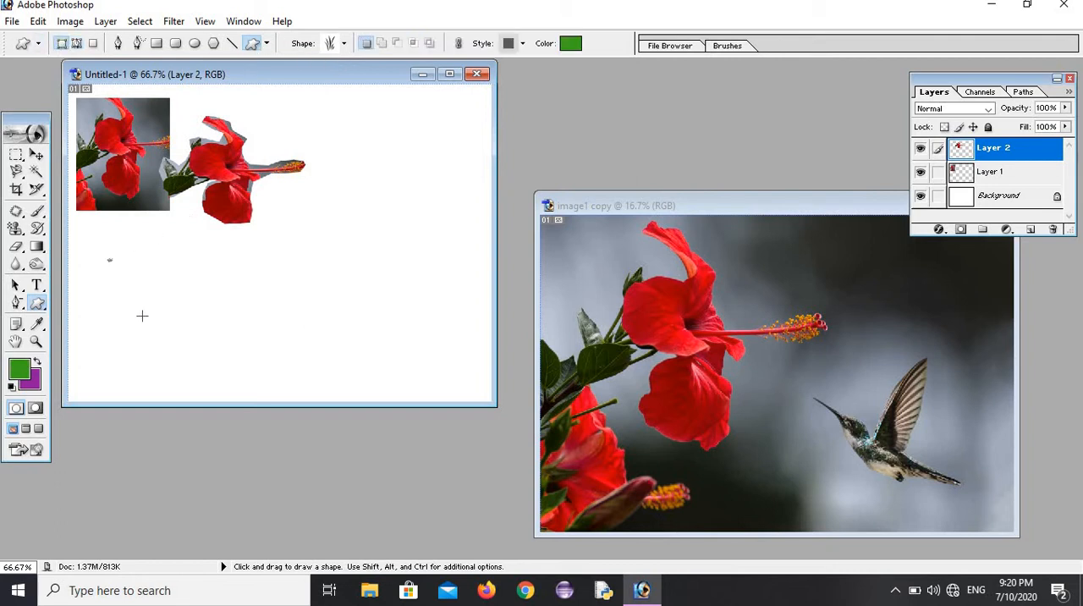
drag(142, 315, 149, 335)
drag(170, 280, 244, 390)
drag(298, 332, 332, 380)
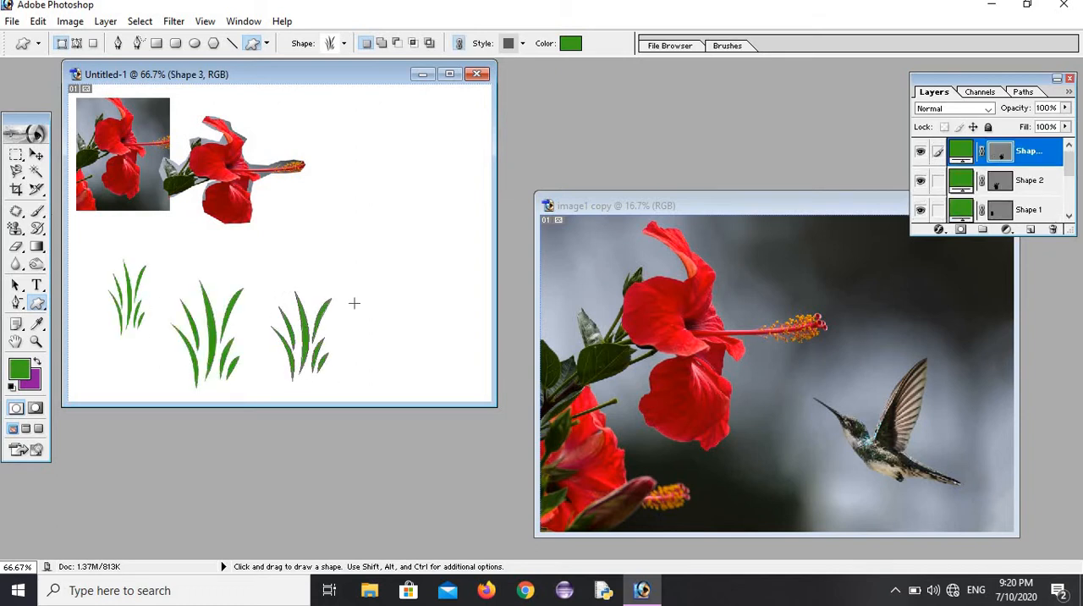
drag(355, 301, 410, 372)
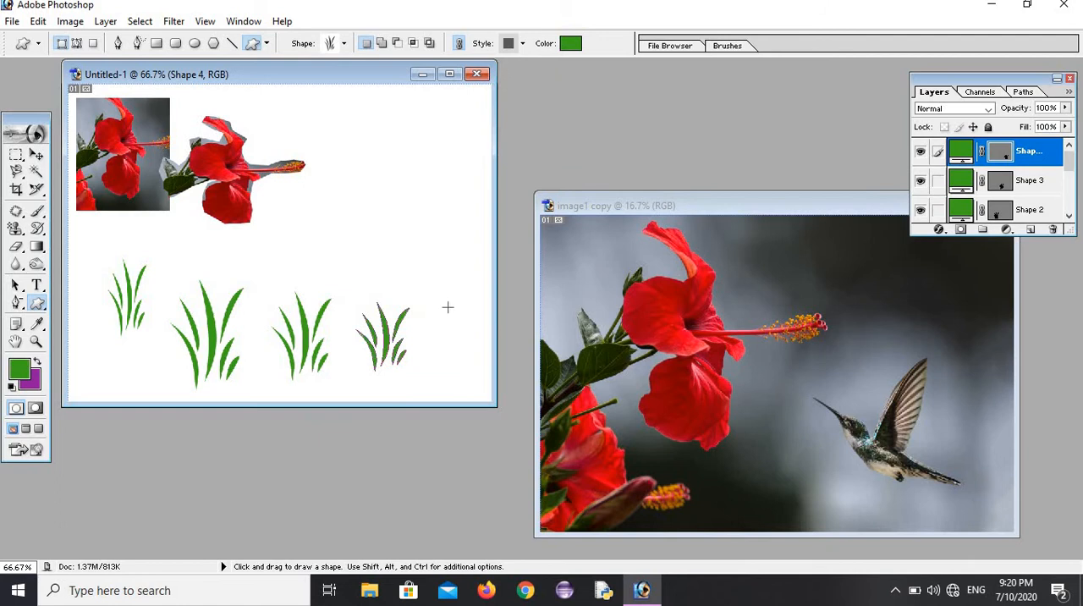
drag(418, 269, 466, 366)
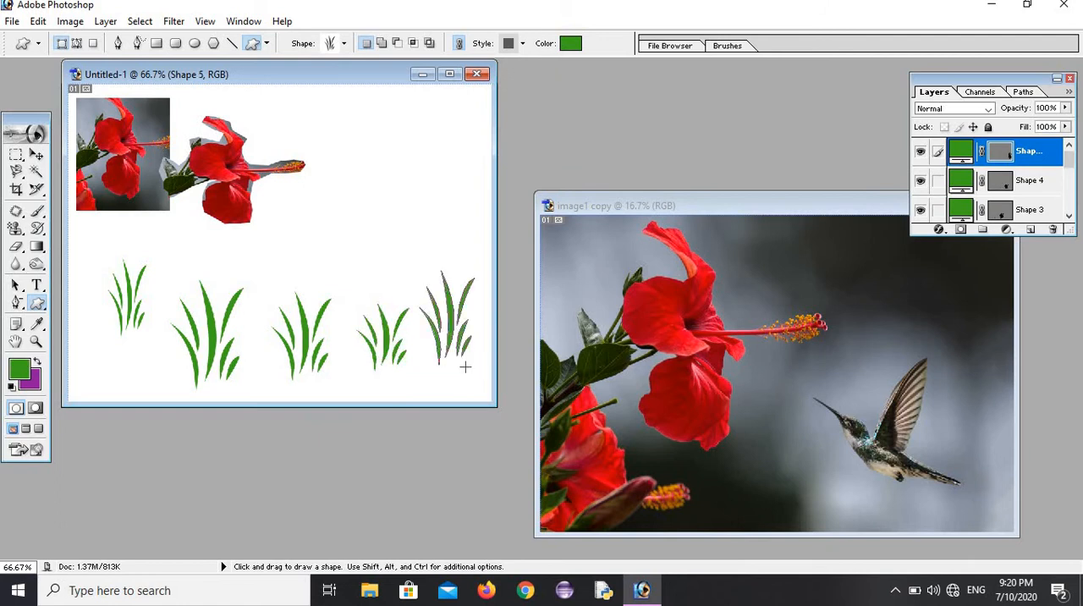
drag(132, 338, 177, 391)
drag(95, 340, 130, 389)
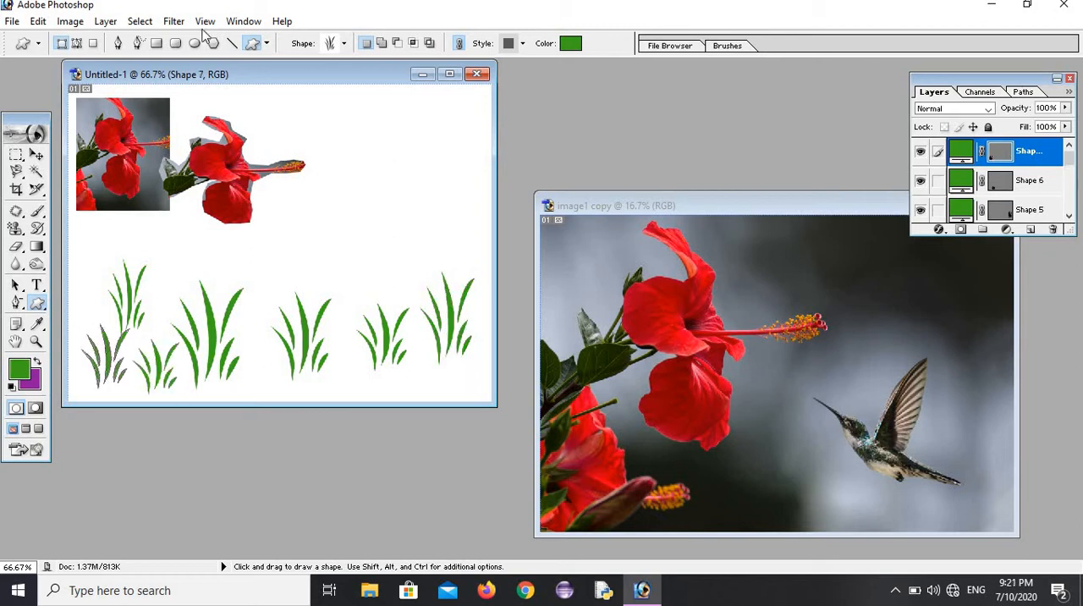
Step: Pick the fleur-de-lis custom shape and draw one in green above the grass near the middle of the Untitled-1 canvas
click(344, 44)
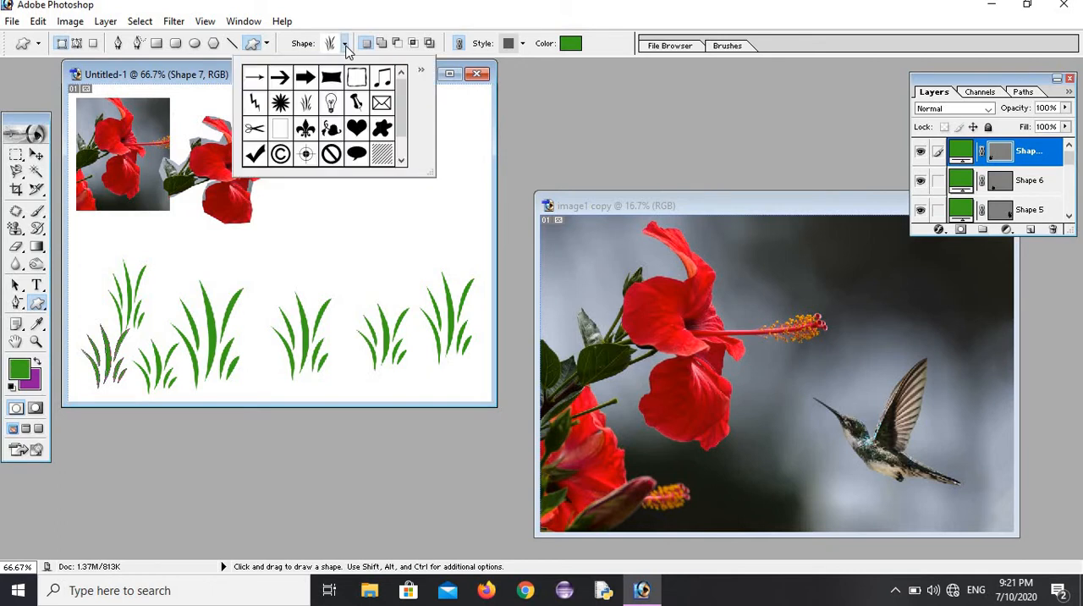
click(401, 135)
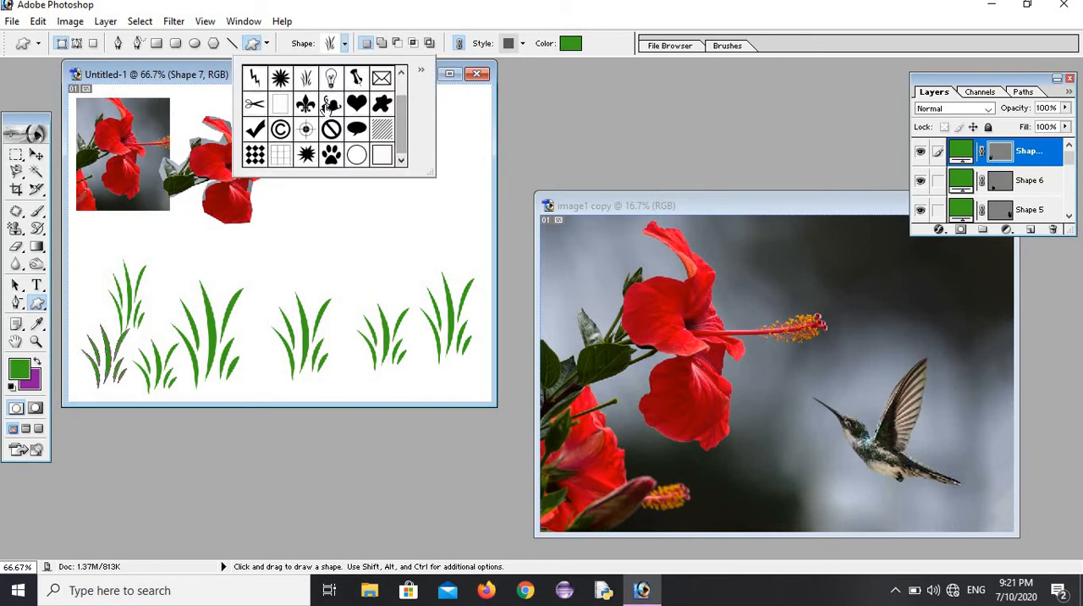
click(305, 103)
drag(286, 193, 350, 284)
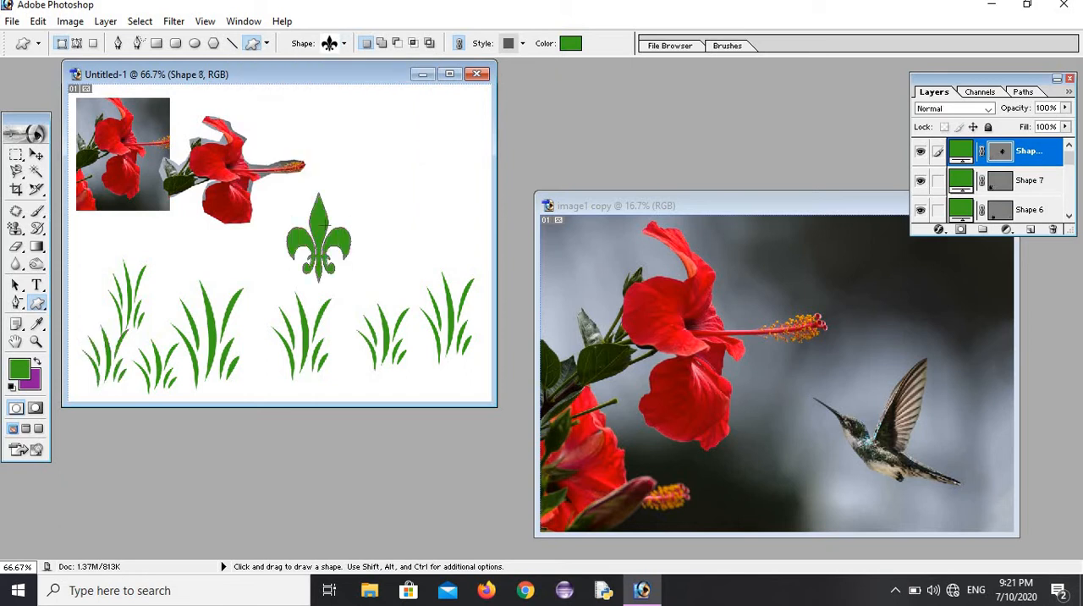
Step: Recolour the fleur-de-lis to crimson DA0F56 and draw two more of them beside the hibiscus cutout
click(571, 43)
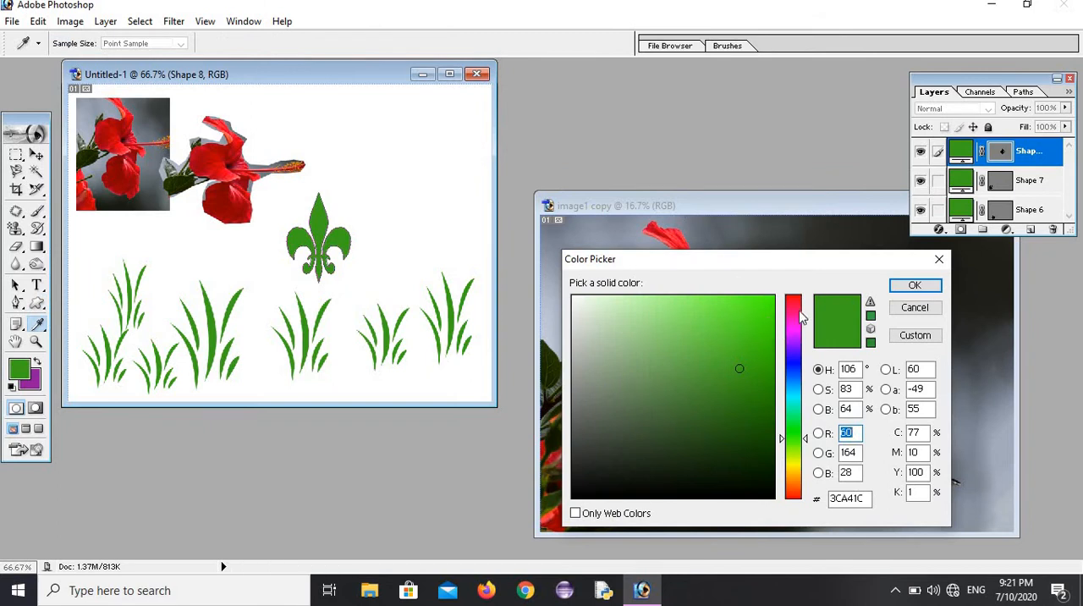
click(794, 307)
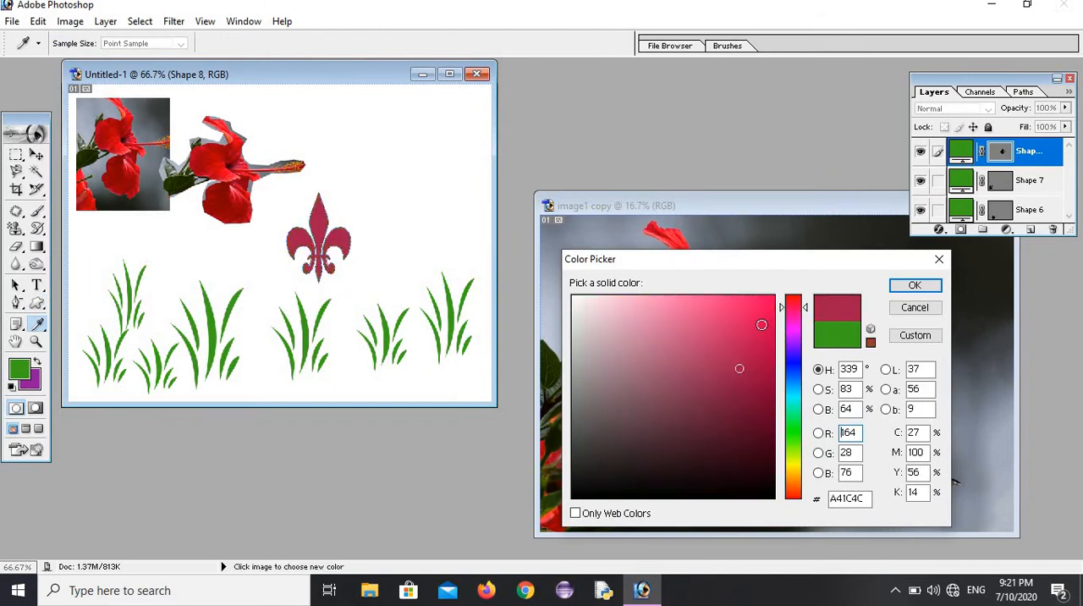
click(760, 325)
click(913, 285)
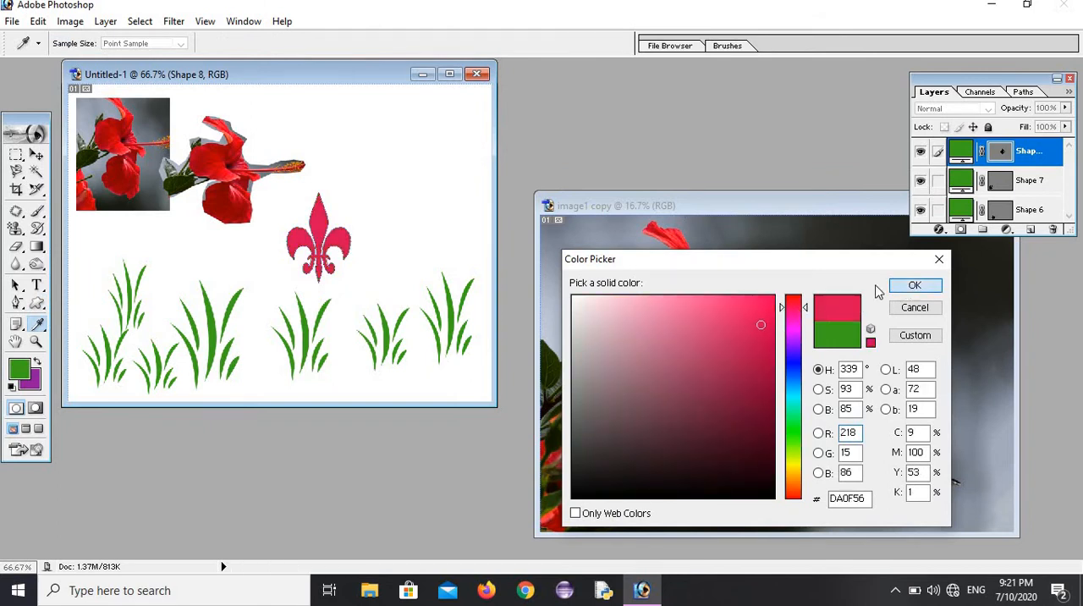
drag(395, 186, 457, 279)
drag(357, 135, 411, 206)
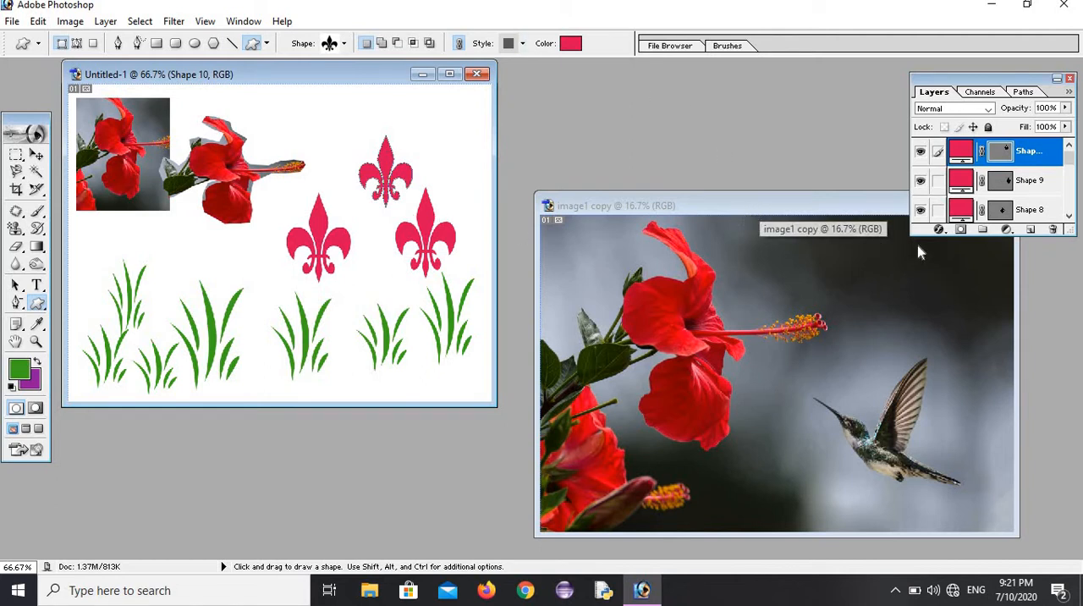
Step: Add a new layer and set the Custom Shape tool to the curled leaf ornament with a blue-violet fill of hue 260°
click(1030, 232)
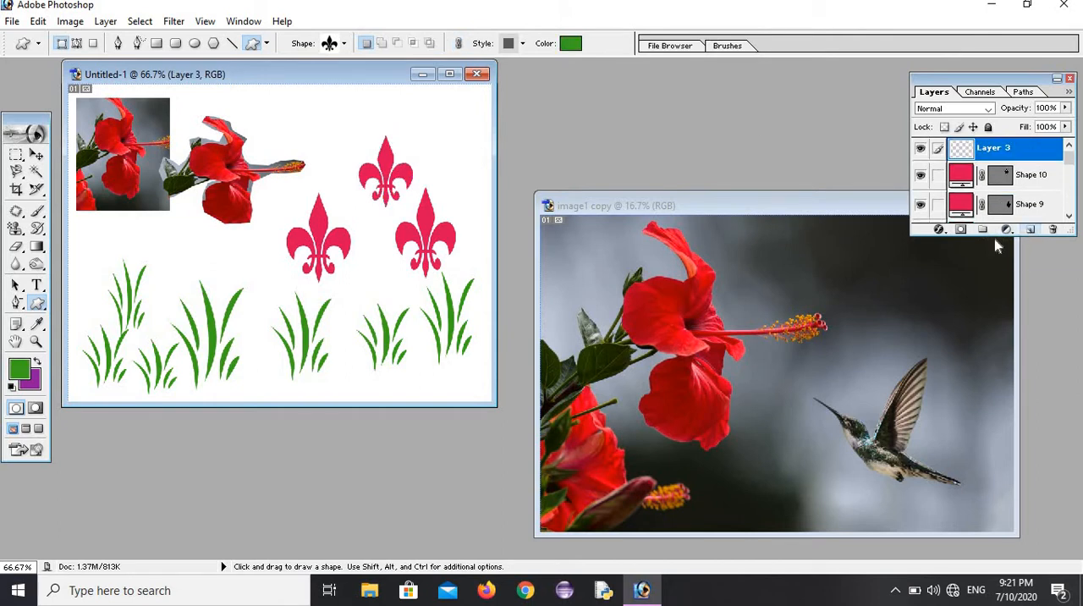
click(345, 44)
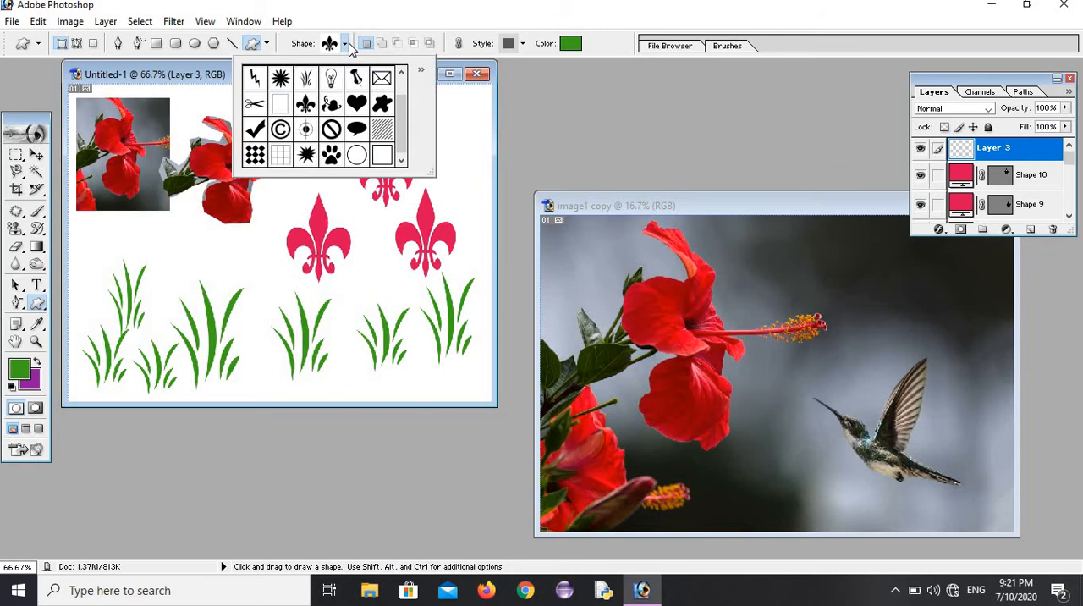
click(335, 104)
click(572, 43)
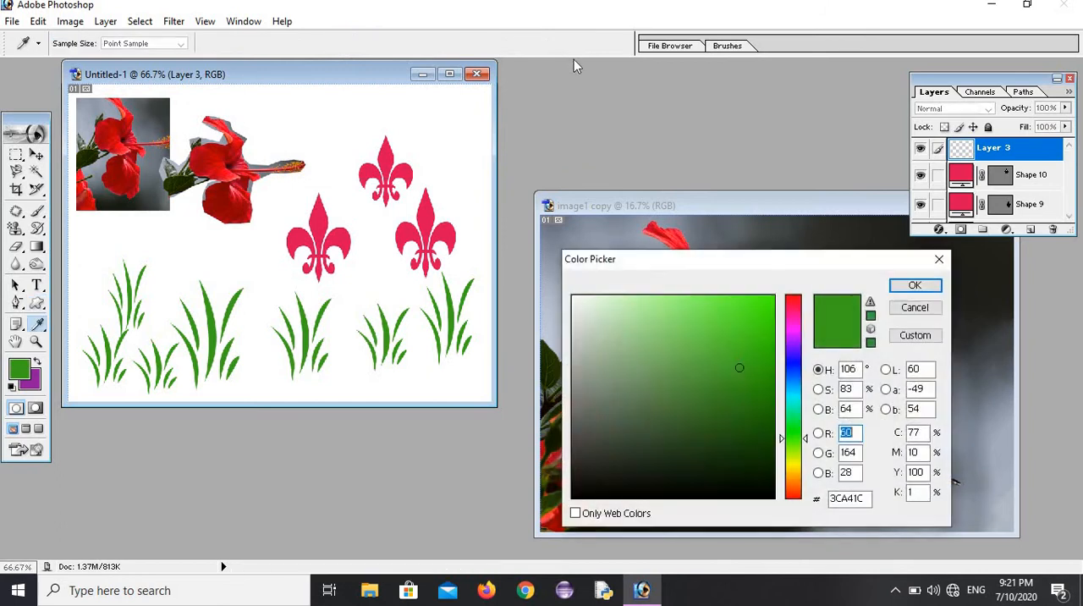
click(792, 352)
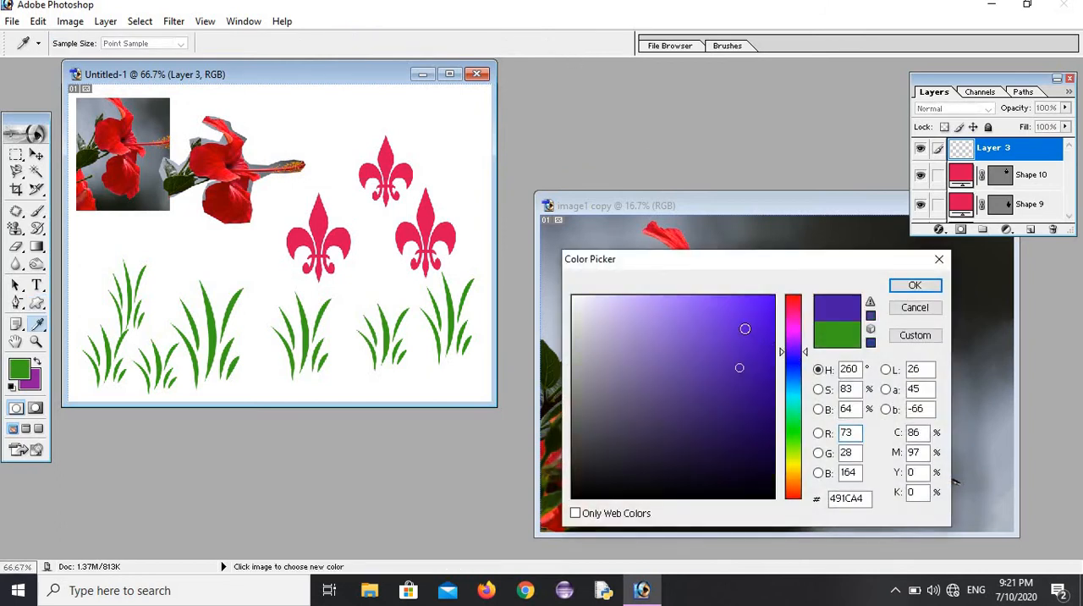
click(745, 328)
click(914, 286)
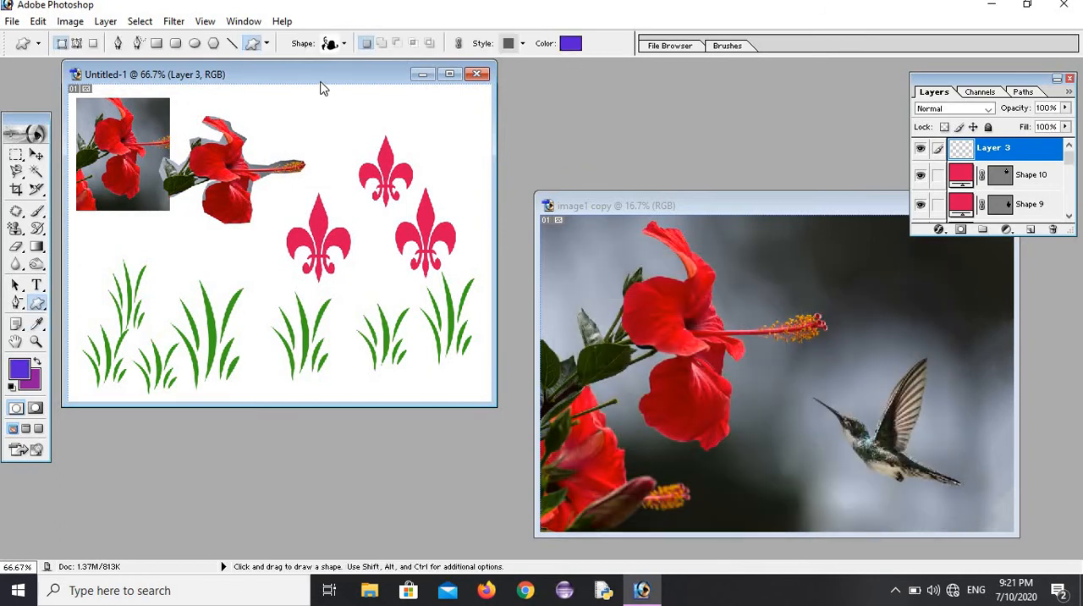
Step: Draw three blue-violet leaf ornaments of different sizes, one beside the upper fleur-de-lis and two over the grass
drag(315, 100, 385, 168)
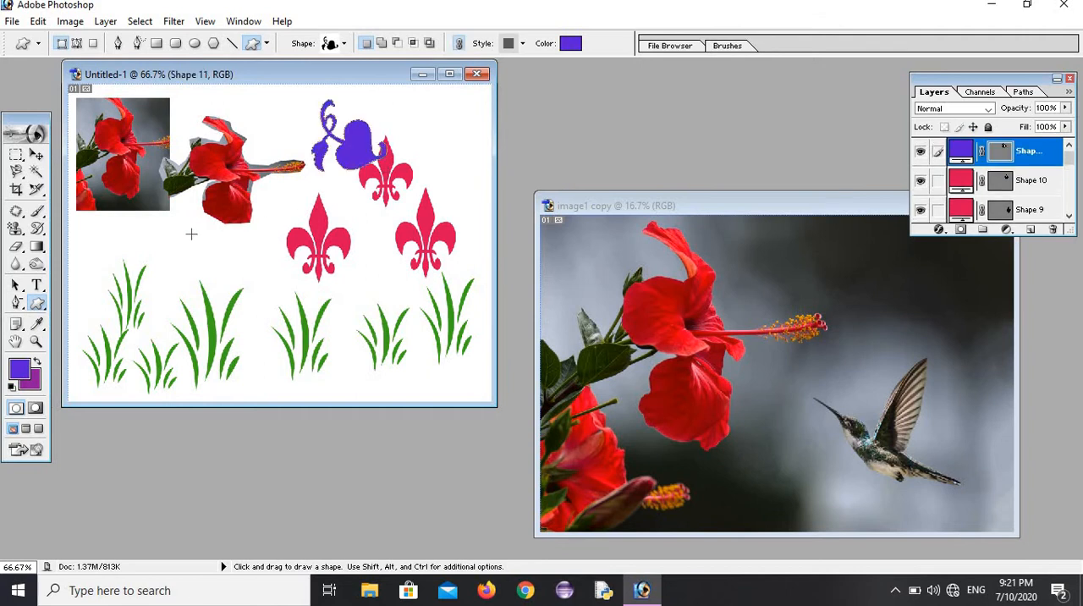
drag(191, 234, 323, 334)
drag(105, 228, 196, 296)
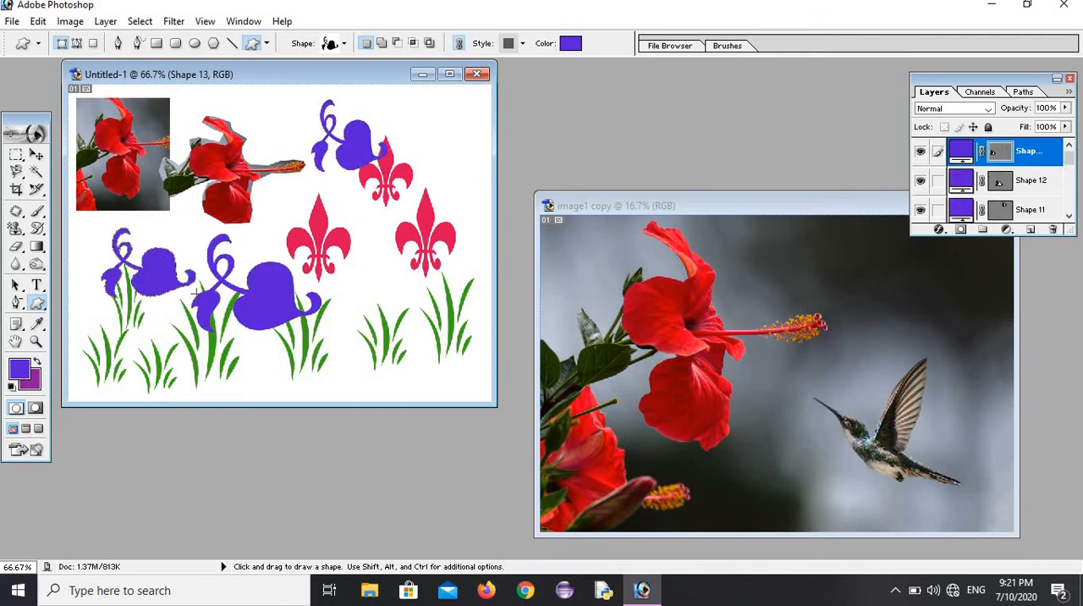
Step: Pick the rough-edged frame shape and draw a tall blue-violet frame over the middle of the canvas
click(344, 43)
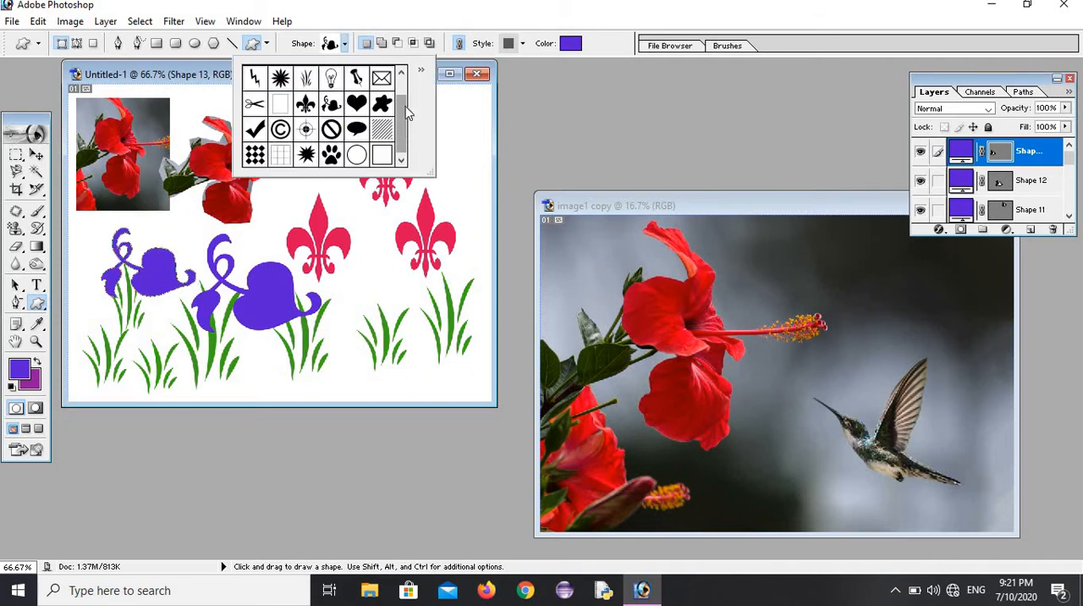
scroll(407, 112, up, 1)
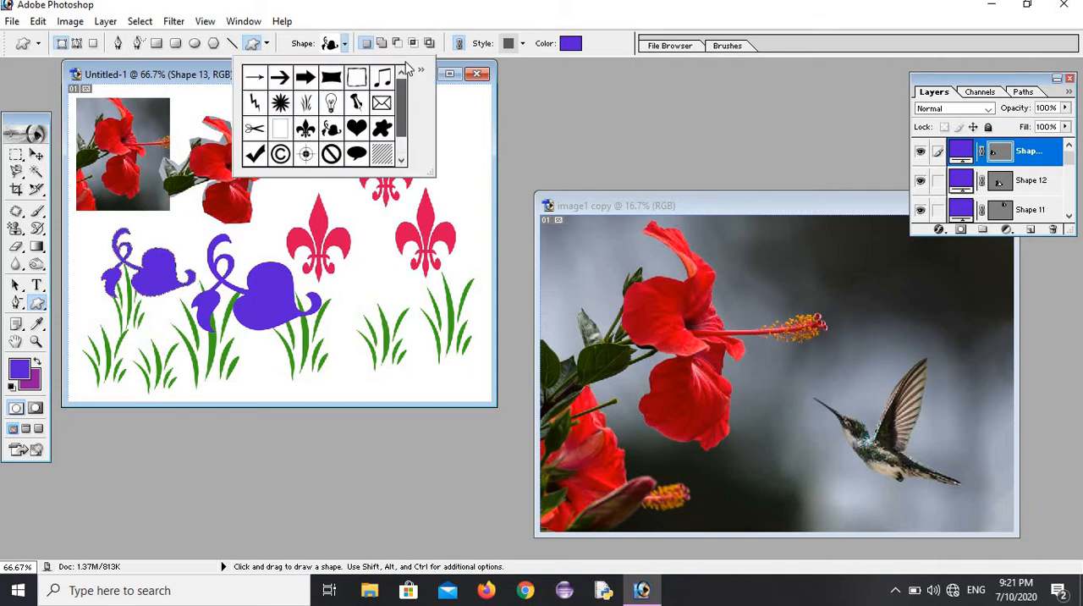
click(356, 78)
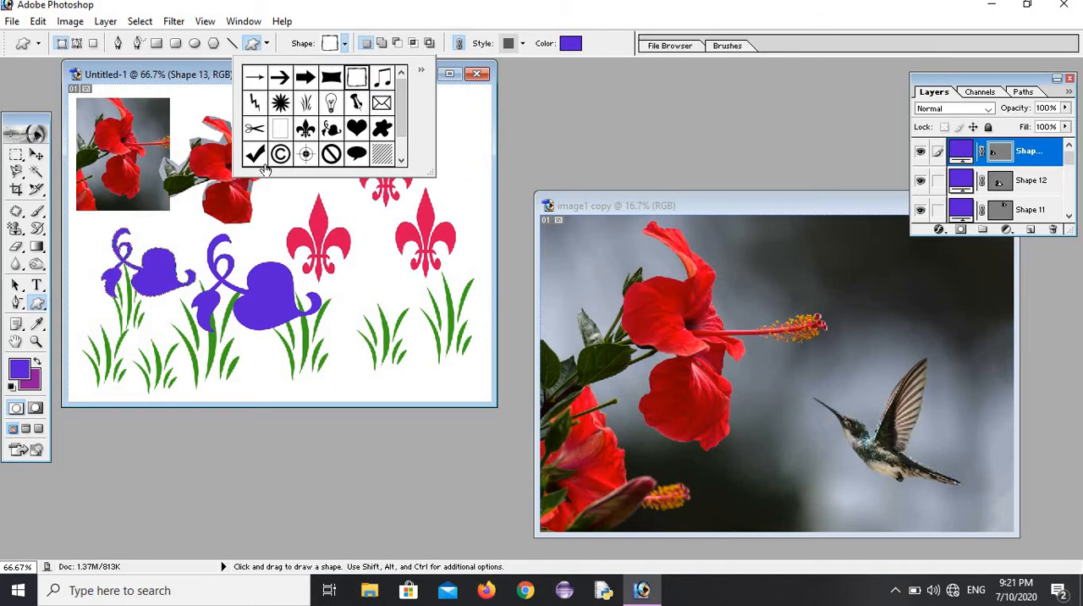
click(206, 161)
drag(206, 161, 358, 349)
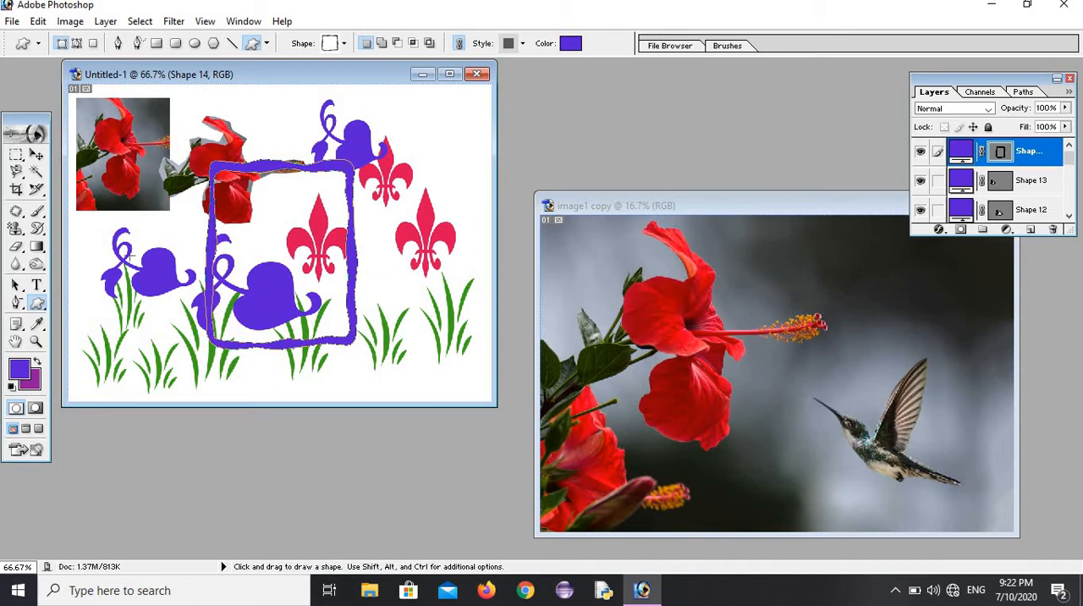
Step: Try to paint on the frame's shape layer with the Art History Brush
drag(37, 228, 87, 244)
click(157, 254)
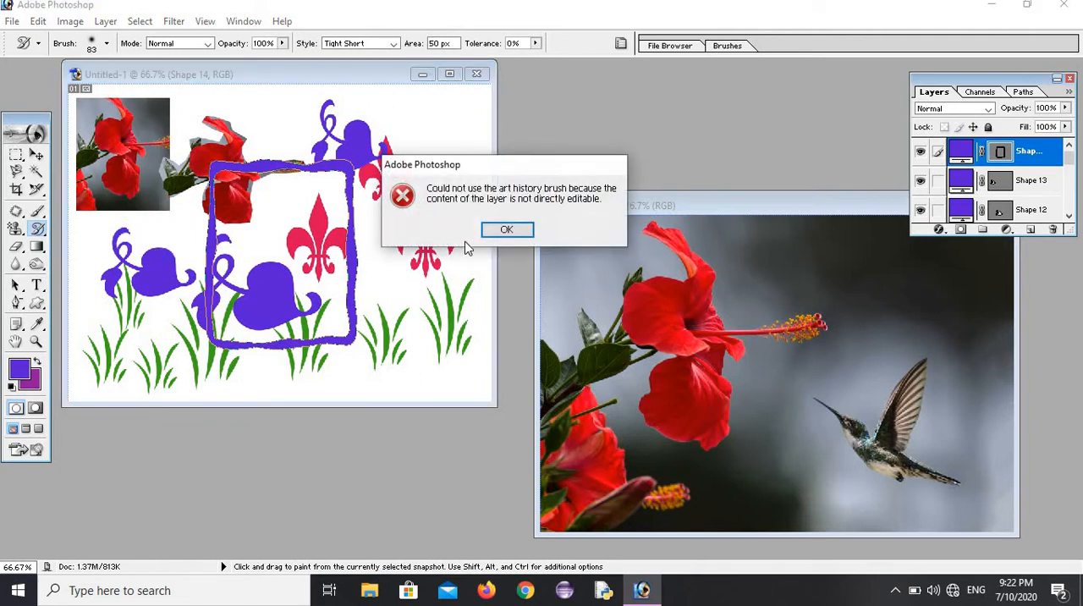
click(506, 229)
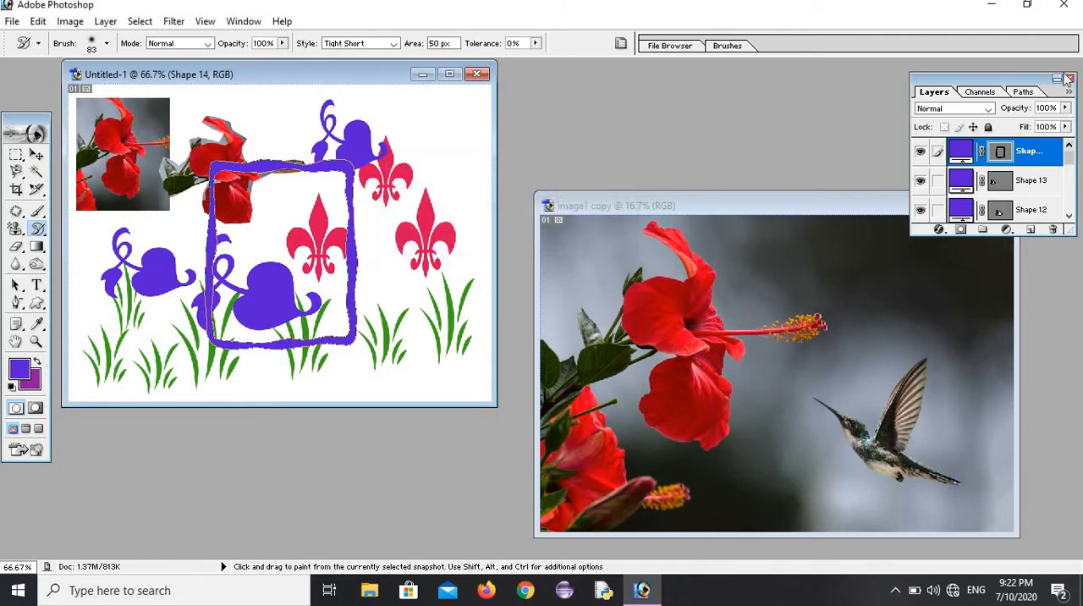
Step: Convert the locked Background of Untitled-1 into a regular layer with the default name and 100% opacity
drag(989, 78, 927, 71)
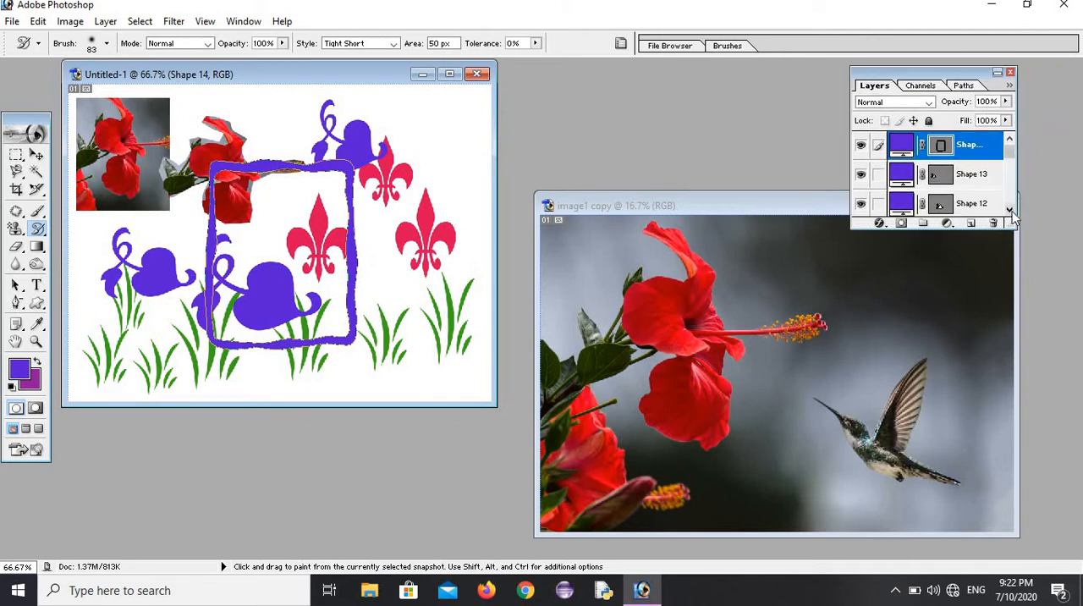
click(1010, 210)
click(1010, 210)
click(1010, 209)
click(1010, 210)
click(1009, 211)
click(1009, 212)
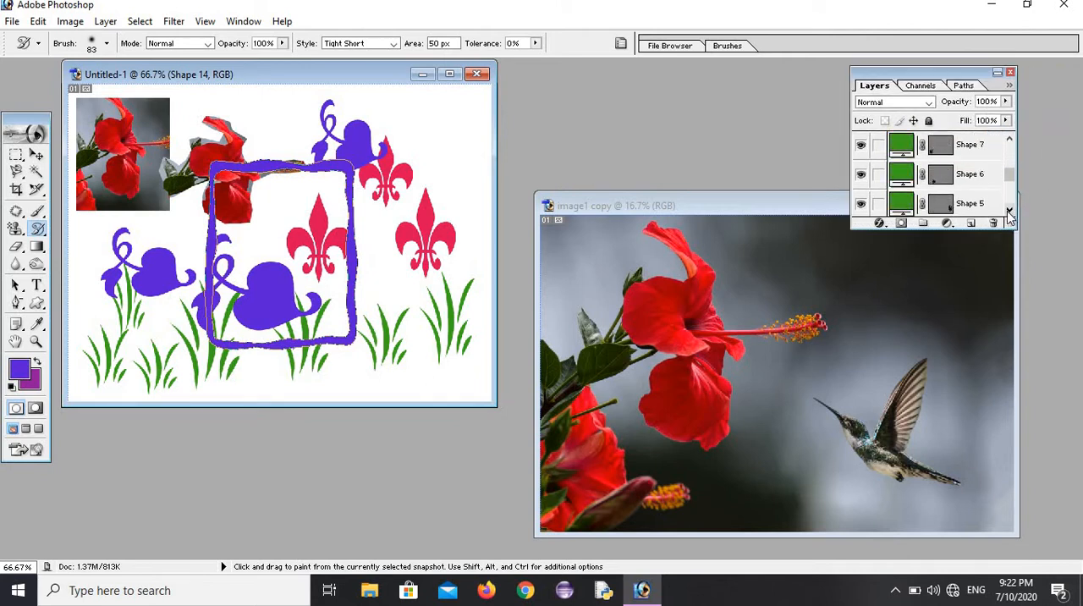
click(1009, 211)
click(1009, 211)
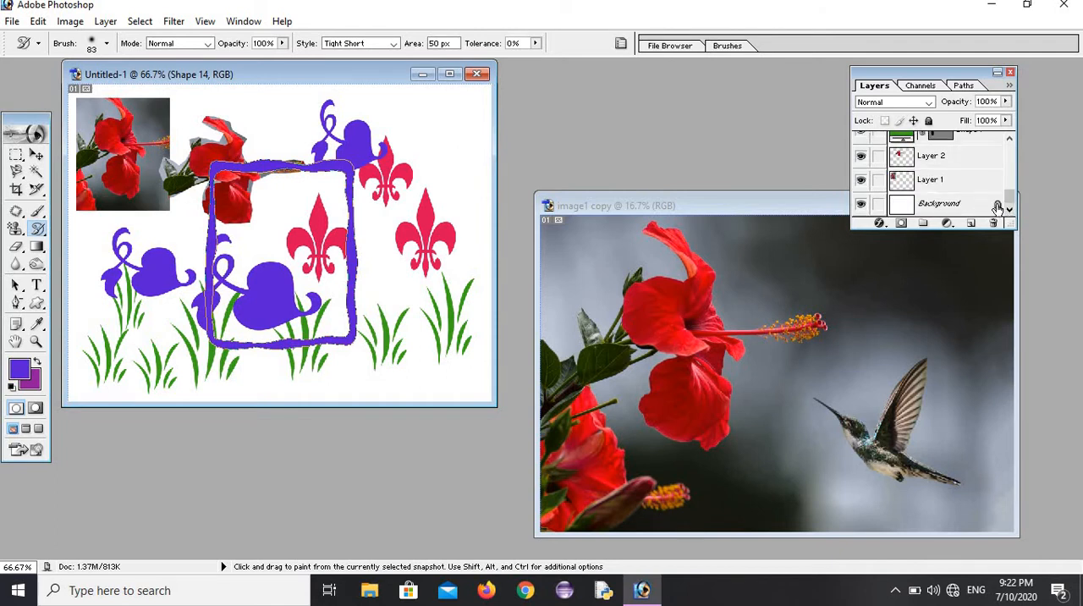
double_click(1000, 206)
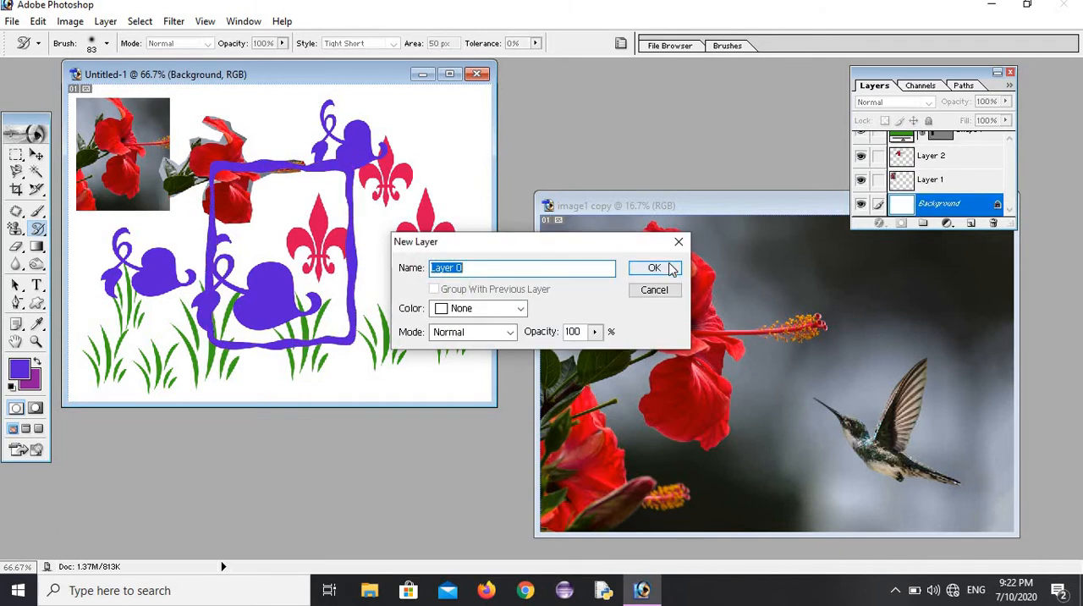
click(636, 268)
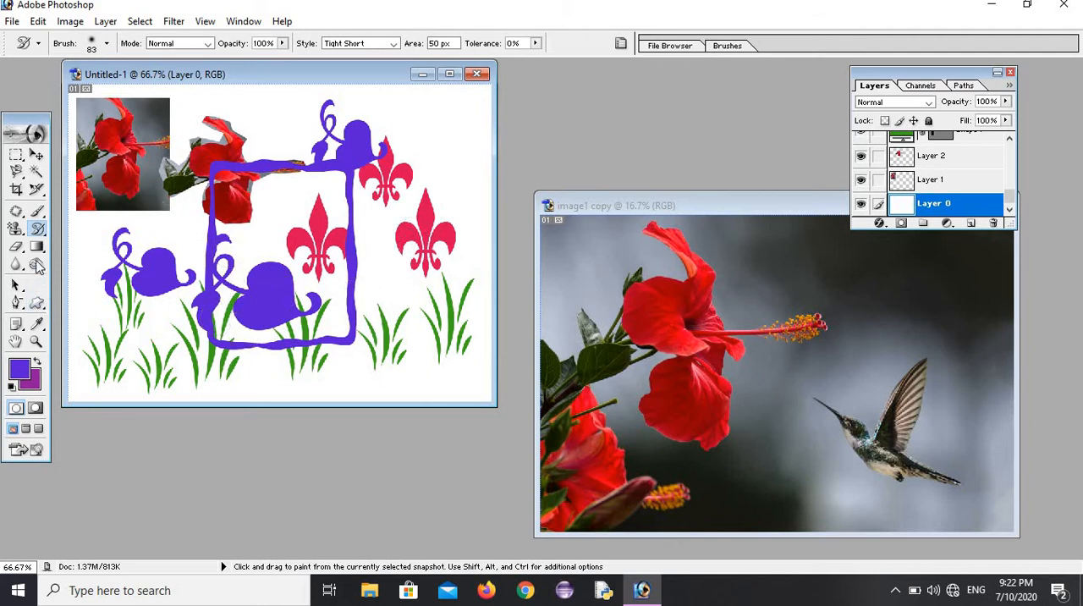
Step: Choose the Art History Brush again and close the Untitled-1 document without saving it
click(39, 231)
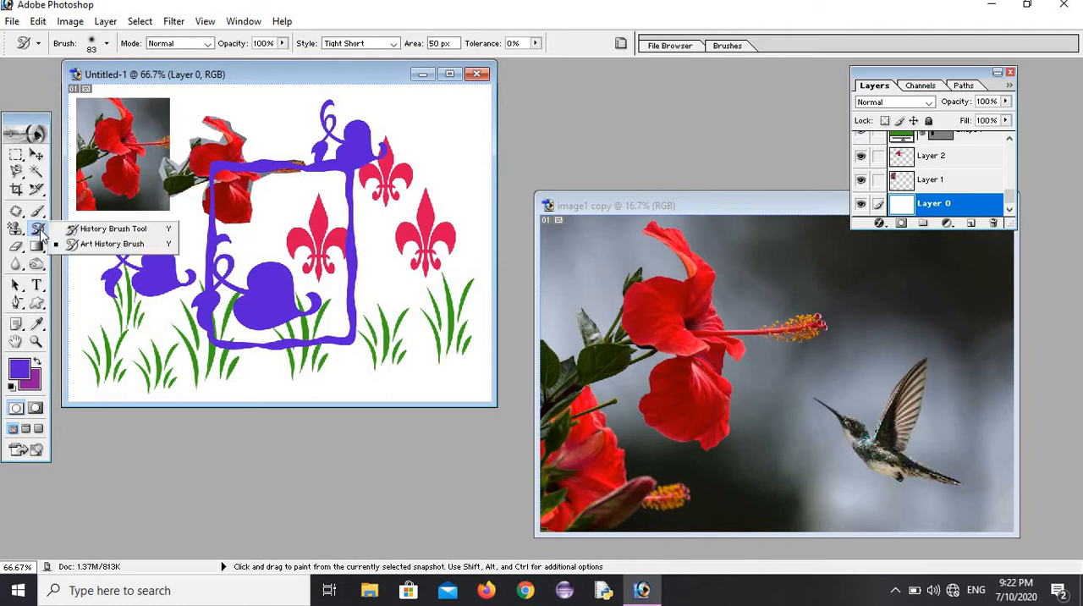
click(87, 245)
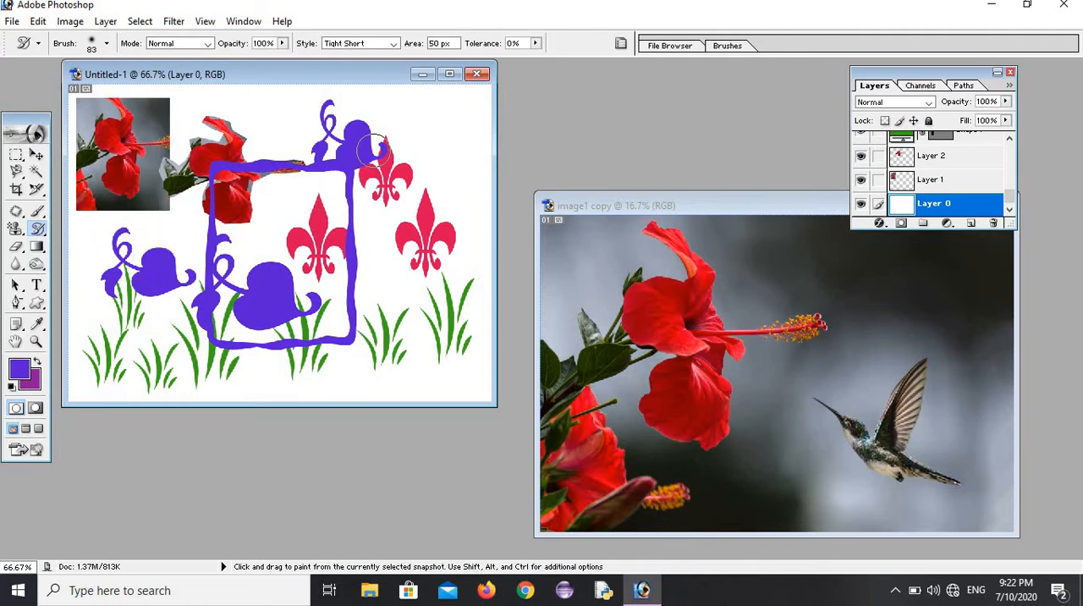
click(477, 75)
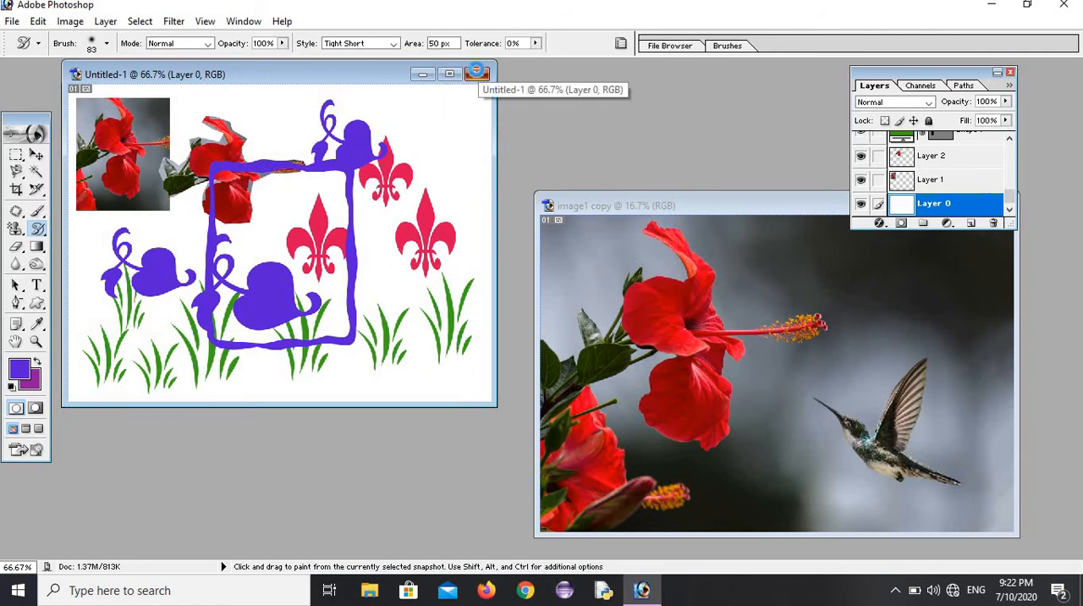
click(512, 230)
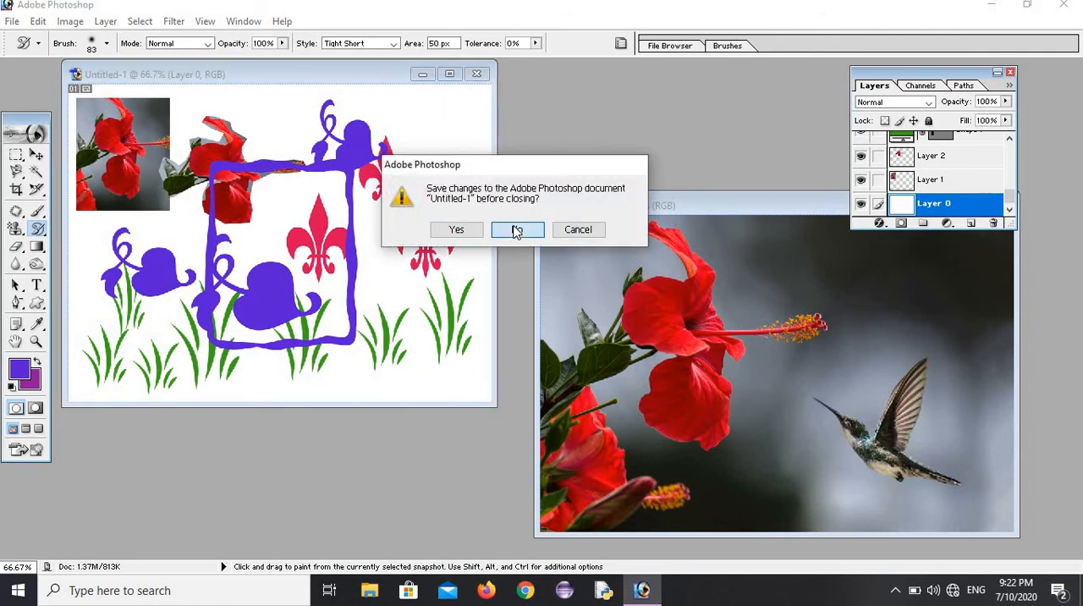
Step: Create a new 800 x 600 pixel RGB document at 72 pixels/inch with white contents
click(11, 21)
click(30, 40)
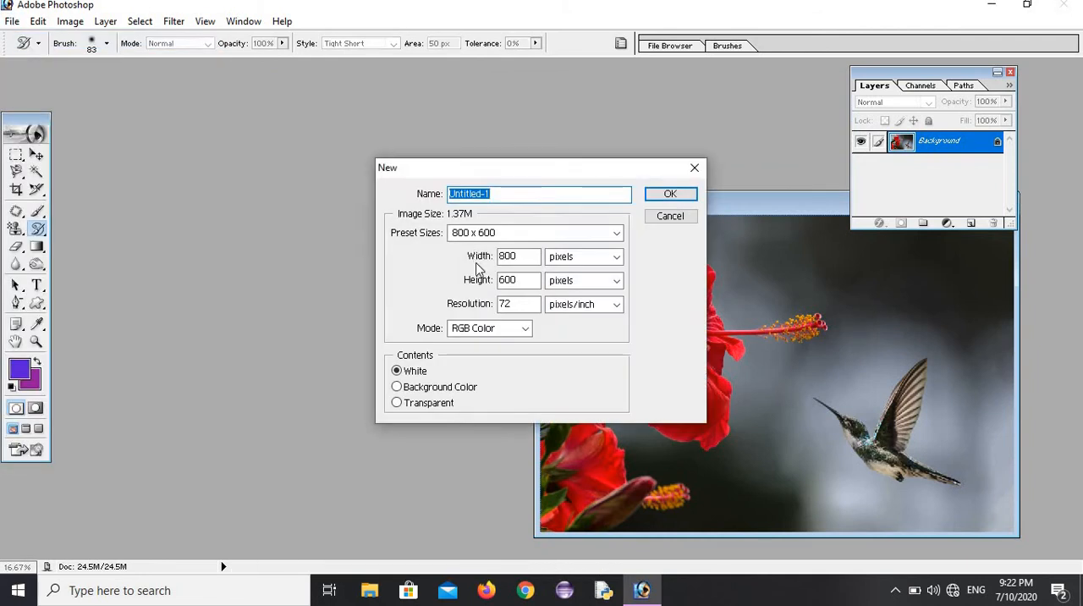
click(617, 235)
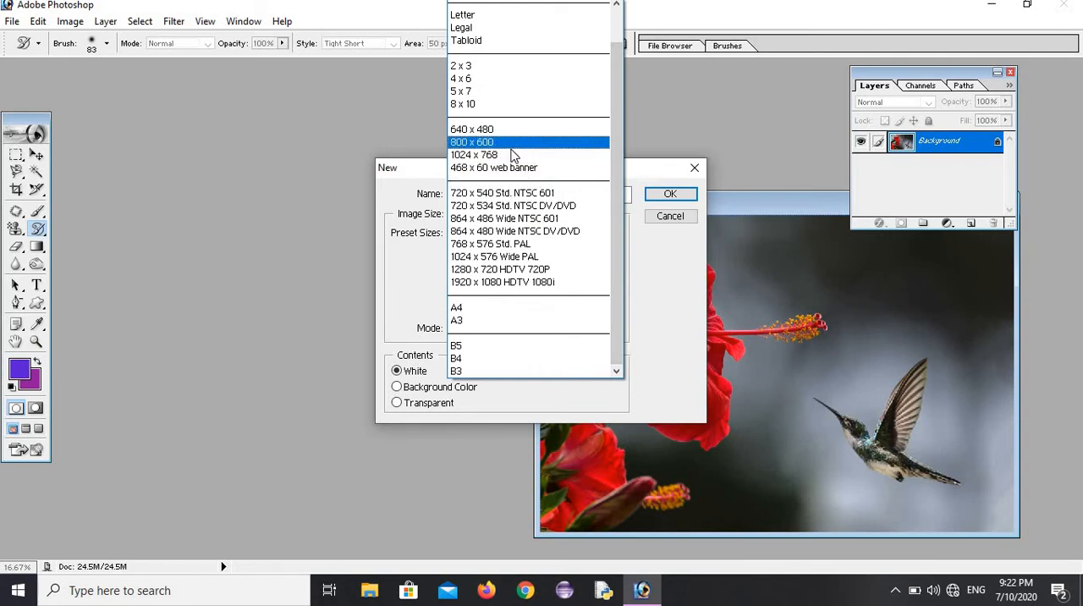
click(511, 146)
click(675, 195)
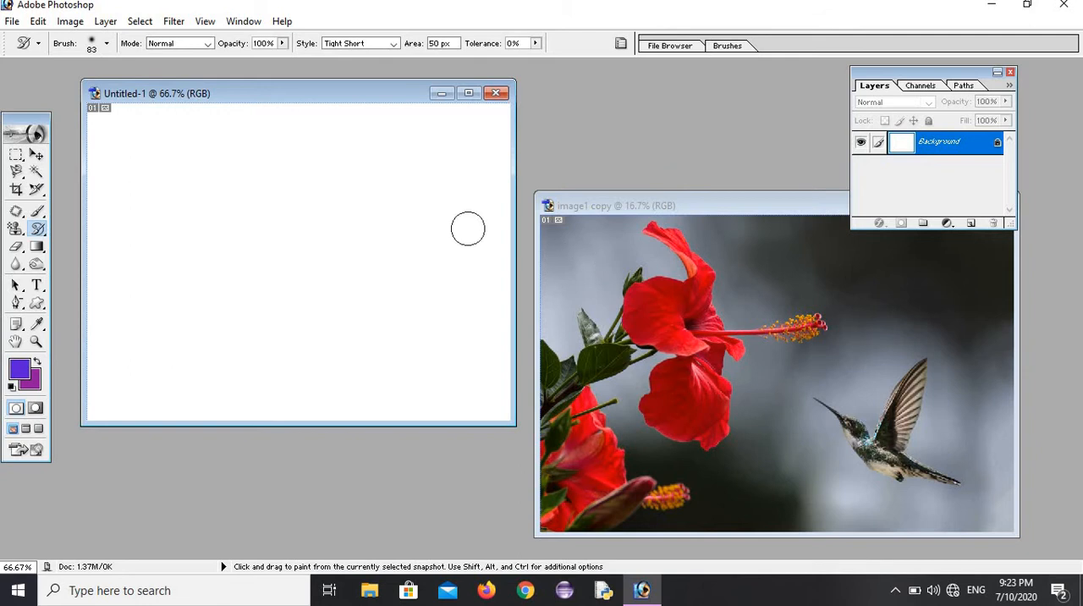
Step: Select the large hibiscus flower in image1 copy with a rectangular marquee
drag(15, 154, 109, 156)
click(585, 227)
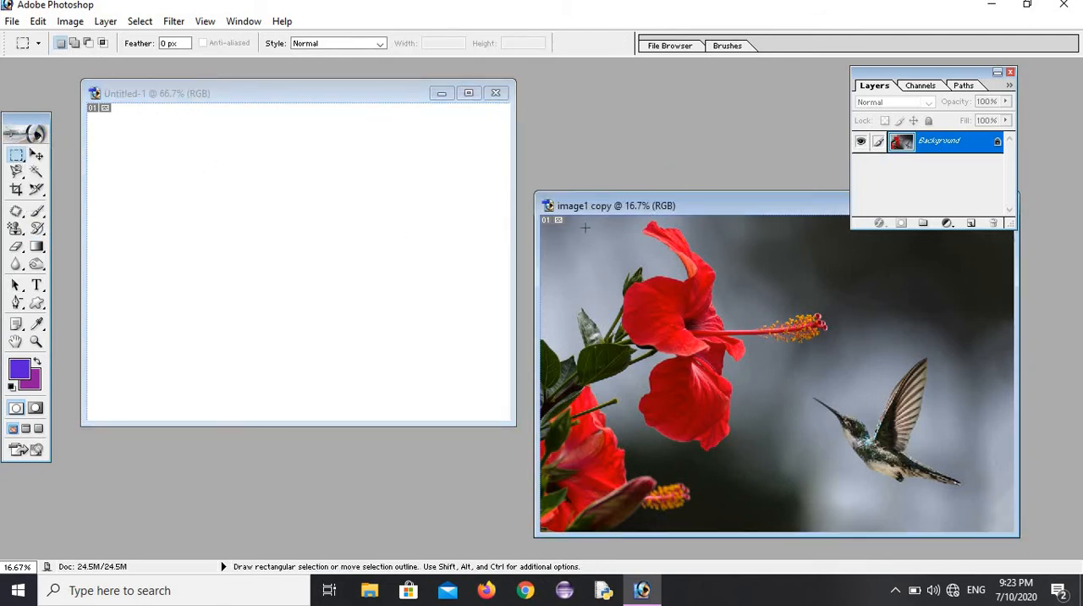
drag(621, 312, 764, 454)
Step: Move the selected hibiscus area into the new Untitled-1 document and shift it until its upper corner is within the canvas
click(37, 155)
drag(610, 321, 355, 237)
drag(342, 198, 297, 302)
drag(389, 165, 317, 293)
drag(354, 169, 272, 314)
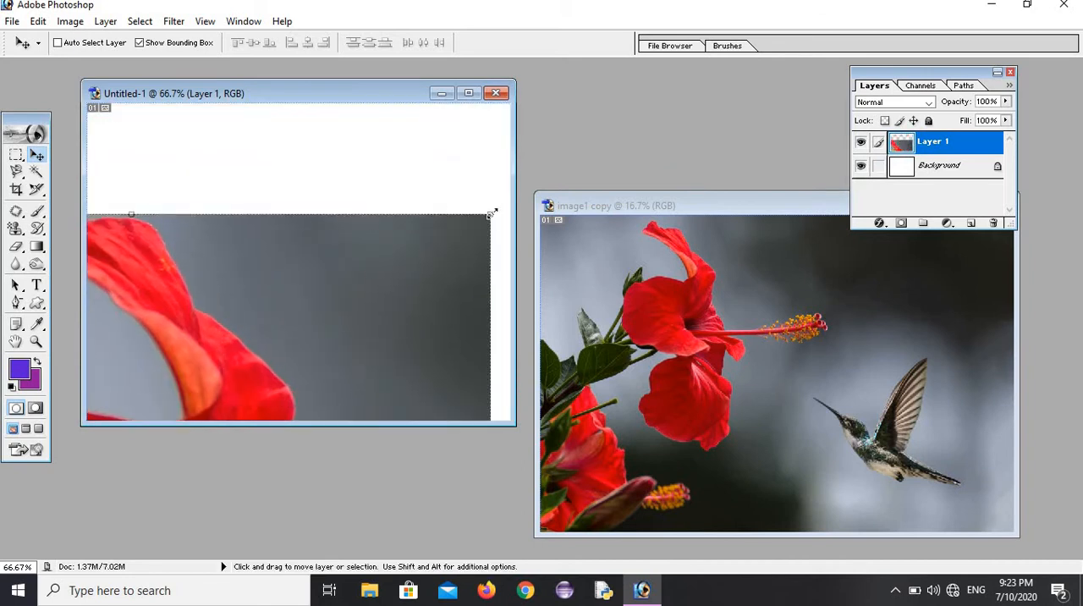
Step: Scale the moved hibiscus layer down to about 22.7% width and 59.7% height, shifting it within the Untitled-1 canvas
drag(491, 214, 456, 147)
drag(231, 329, 424, 235)
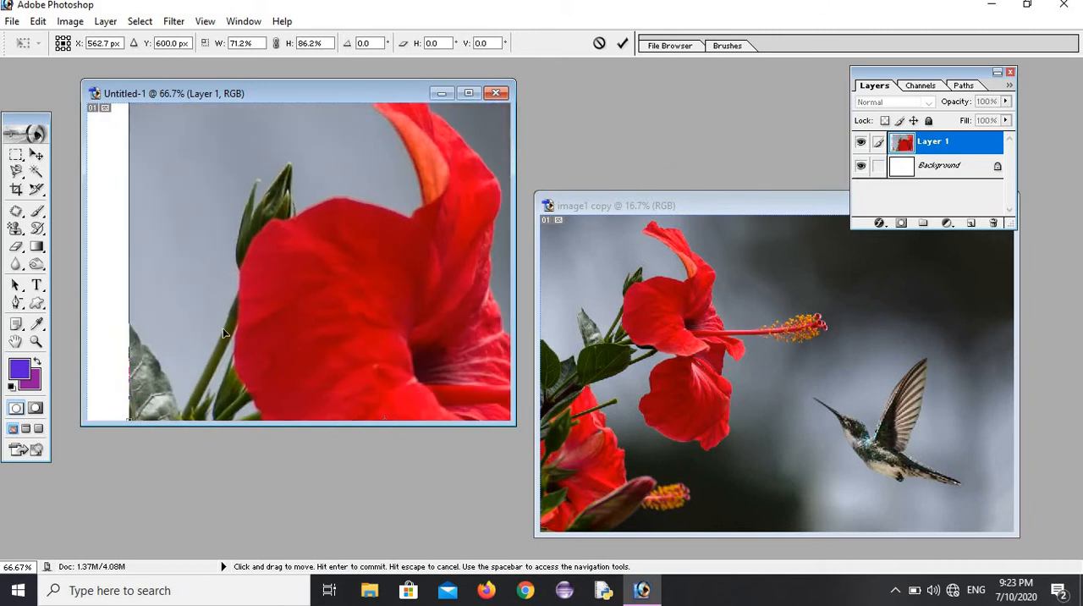
drag(267, 233, 393, 124)
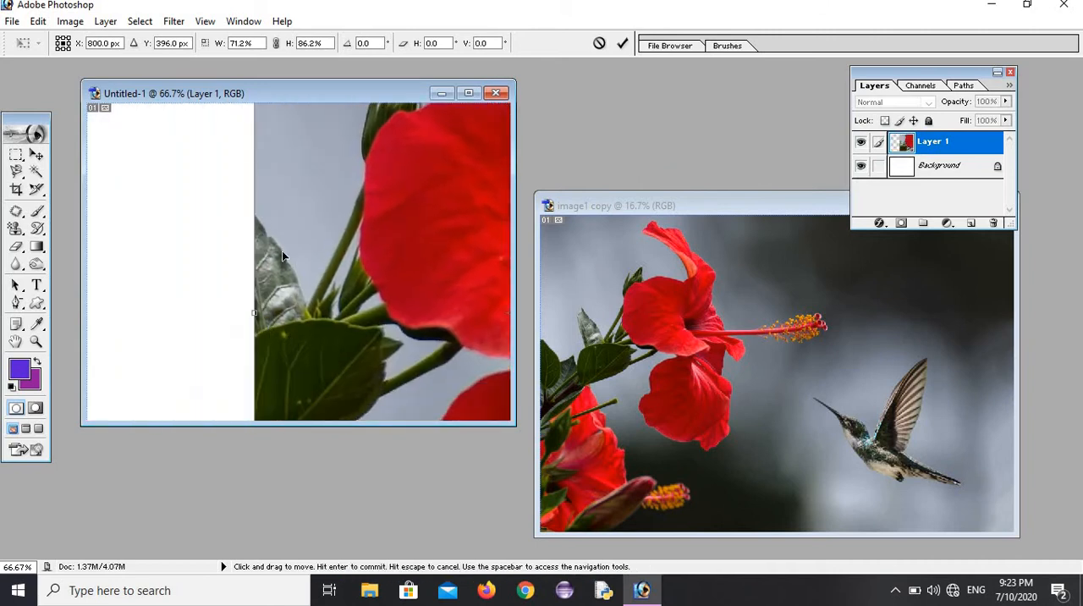
drag(282, 253, 203, 107)
drag(263, 148, 293, 169)
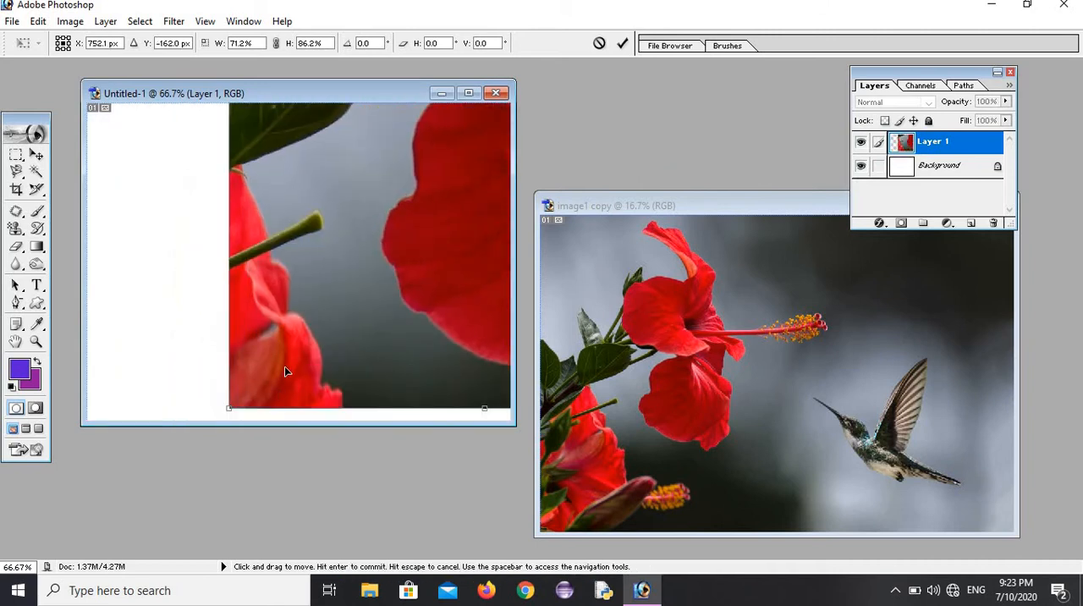
drag(284, 370, 359, 182)
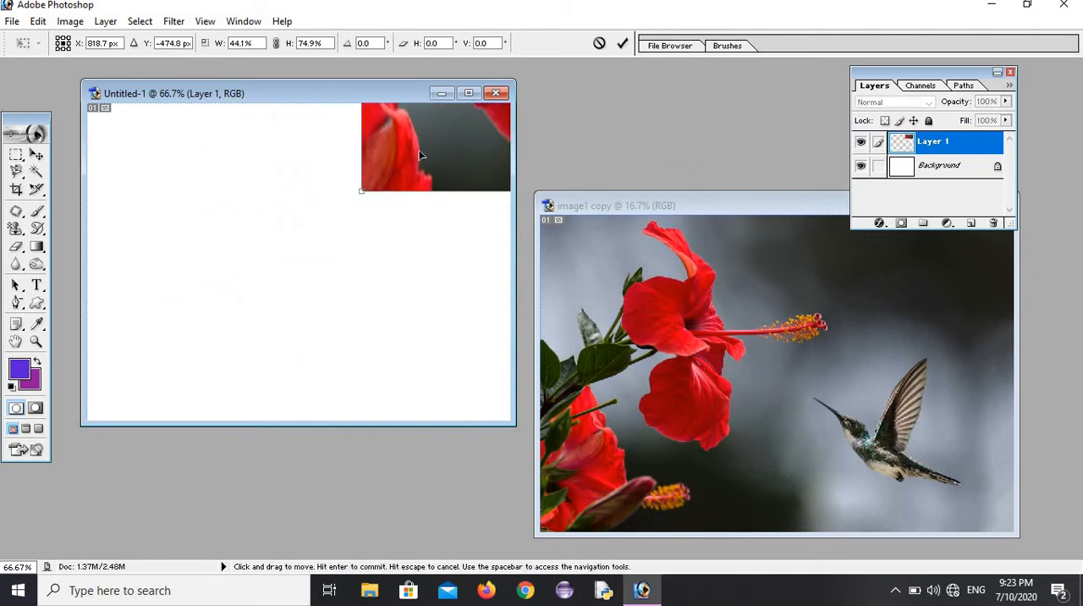
drag(275, 233, 316, 172)
drag(384, 144, 320, 264)
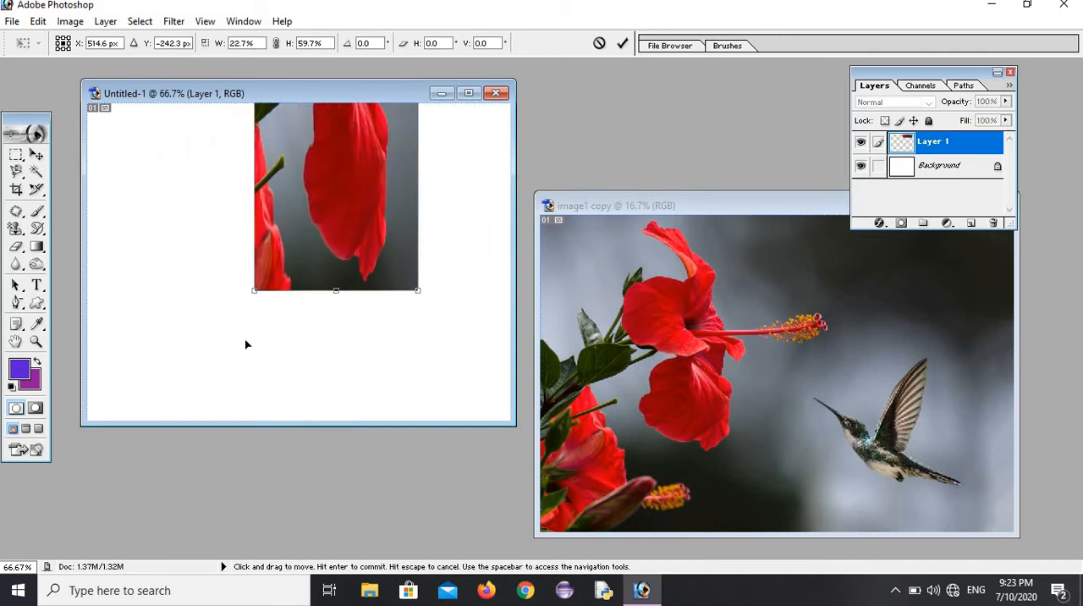
Step: Shrink the hibiscus layer to about 19% width and 12.4% height, place it near the canvas's upper-left corner and apply the transformation
drag(258, 284, 185, 379)
drag(282, 338, 296, 179)
drag(309, 138, 287, 393)
drag(306, 287, 312, 345)
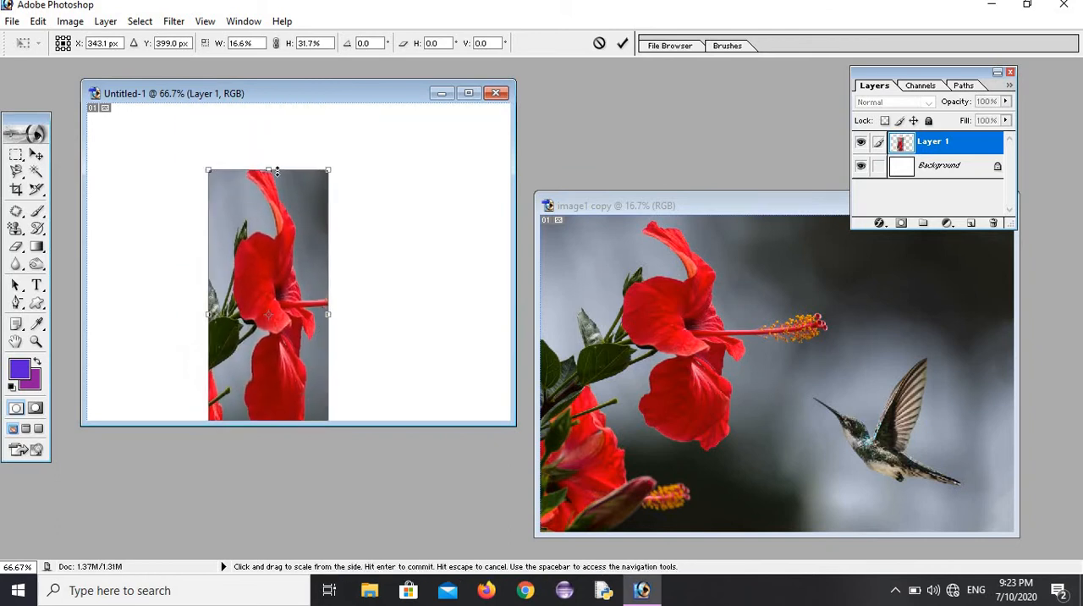
drag(259, 214, 224, 181)
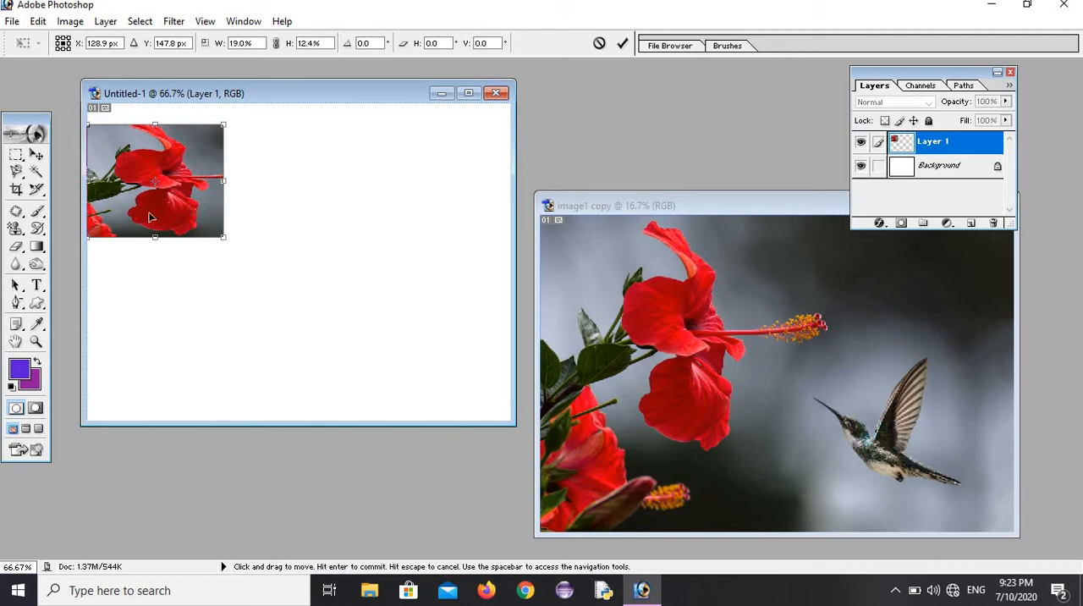
click(36, 246)
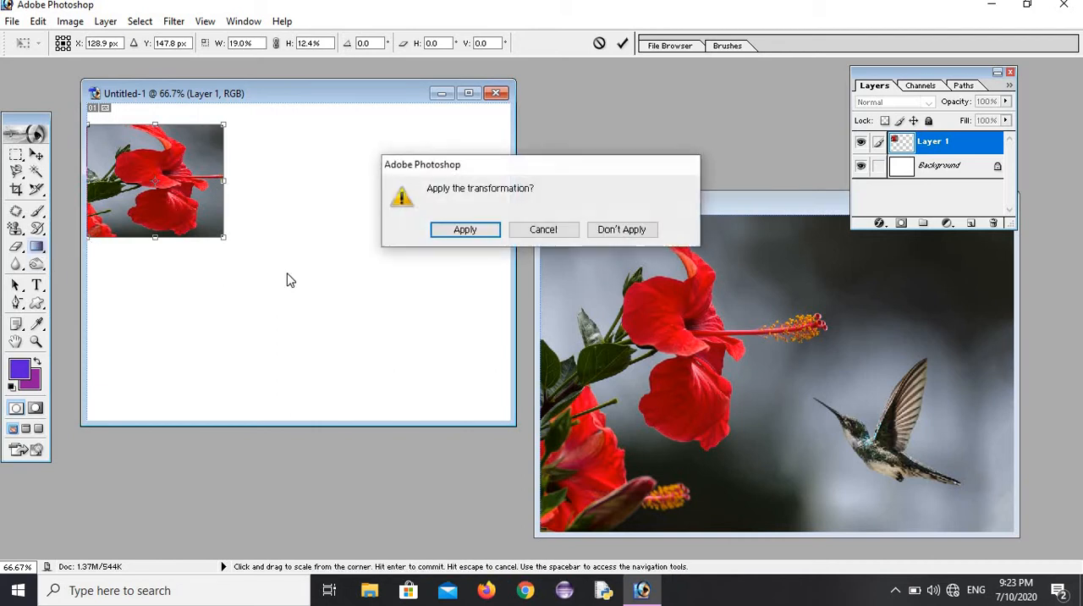
click(464, 230)
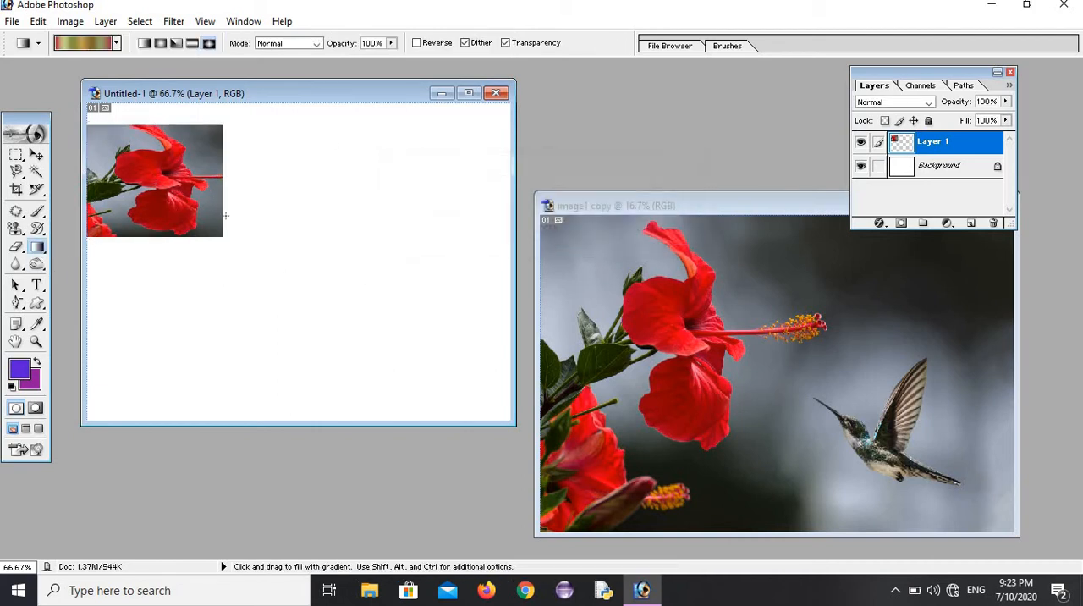
Step: Add a note reading "ruteiruteiruteirt" on the lower hibiscus petal with the Notes tool and collapse it
mouse_move(19, 324)
mouse_down()
mouse_move(88, 336)
mouse_move(92, 324)
mouse_up()
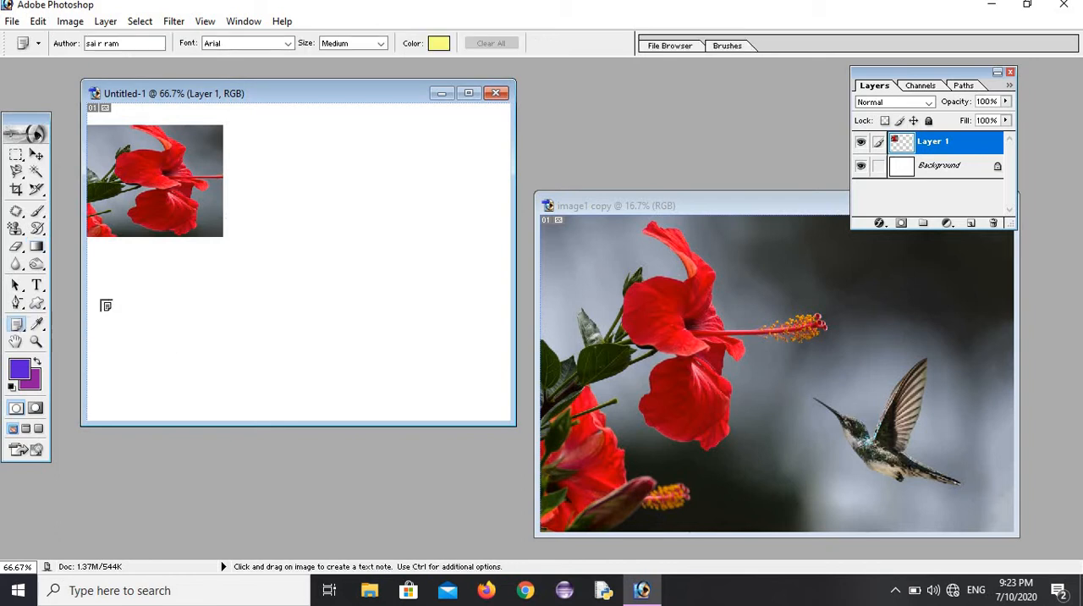
click(198, 203)
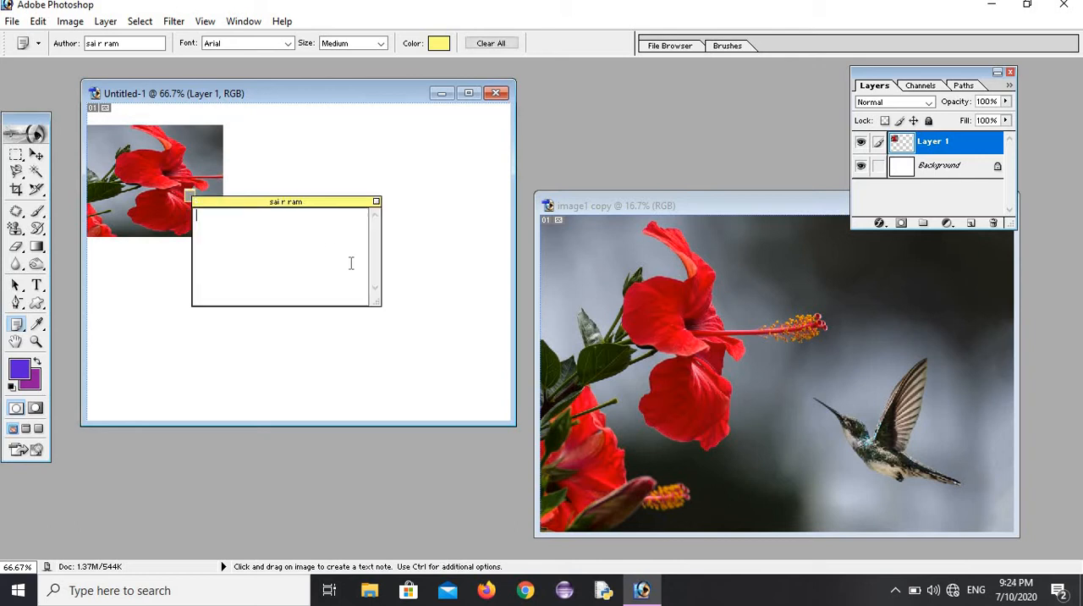
text(ruteiruteiruteirt)
click(375, 202)
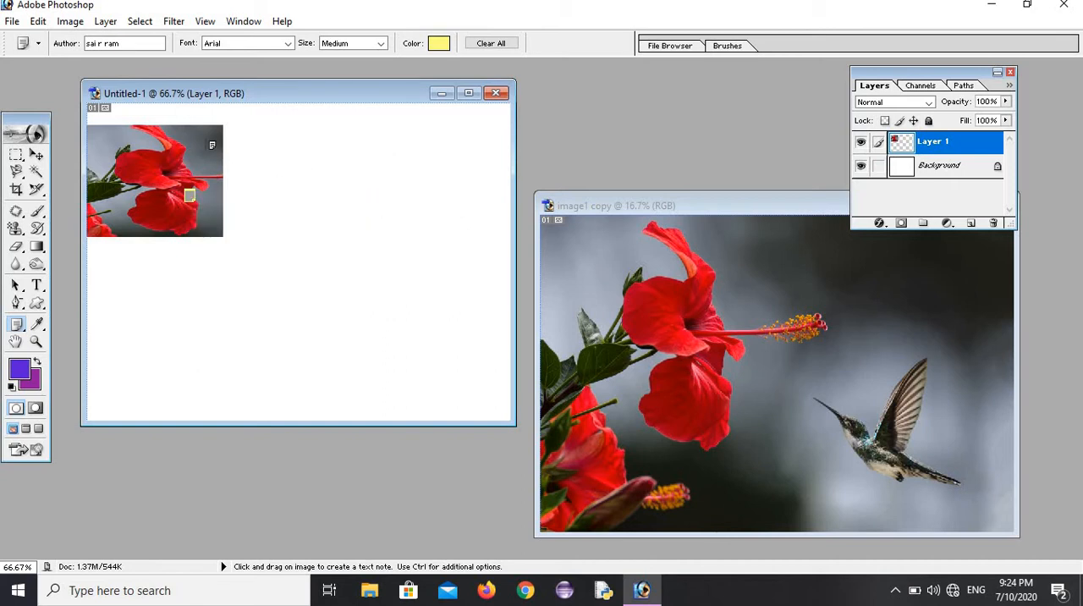
Step: Add a second note reading "jrtkjkdsjfgkdsfjkldsjfkl" near the hibiscus picture's upper-right corner and collapse it
click(206, 141)
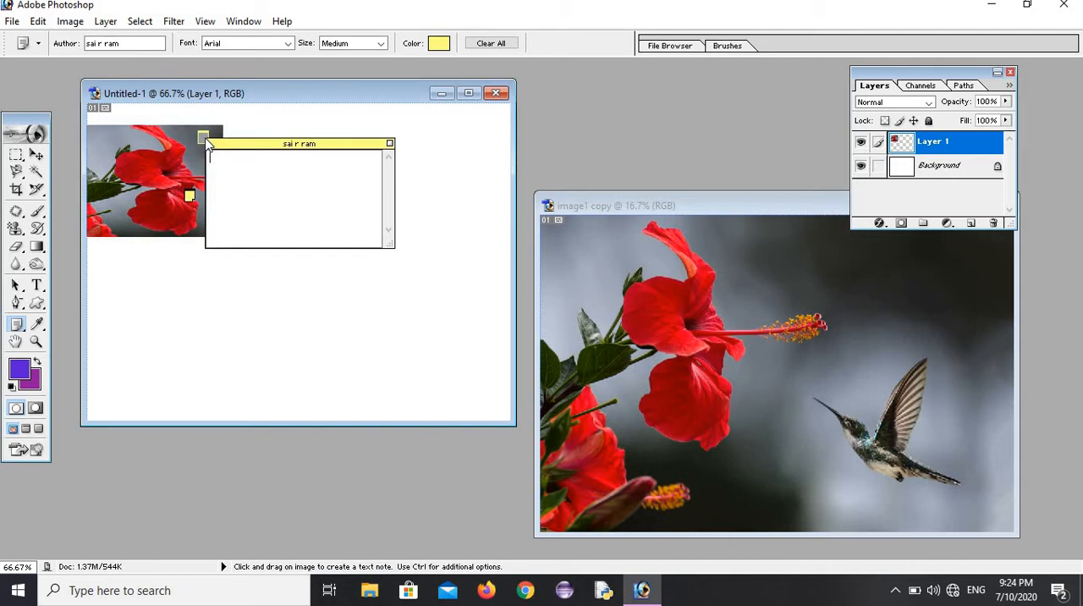
text(jrtkjkdsjfgkdsfjkldsjfkl)
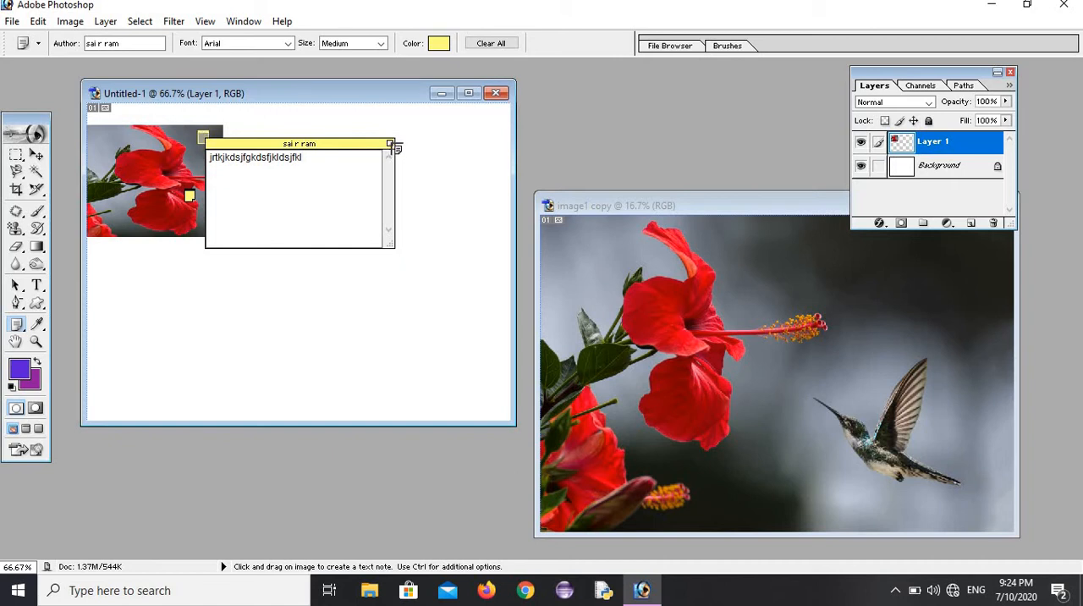
click(390, 145)
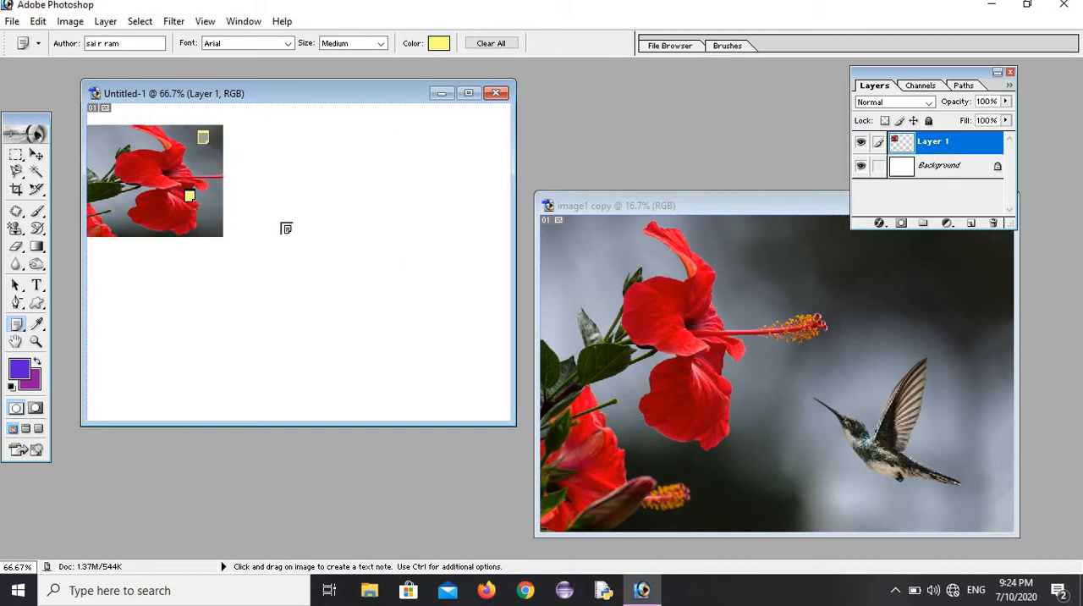
Step: Reopen the upper note on the hibiscus picture to read its text, and close it again
right_click(203, 140)
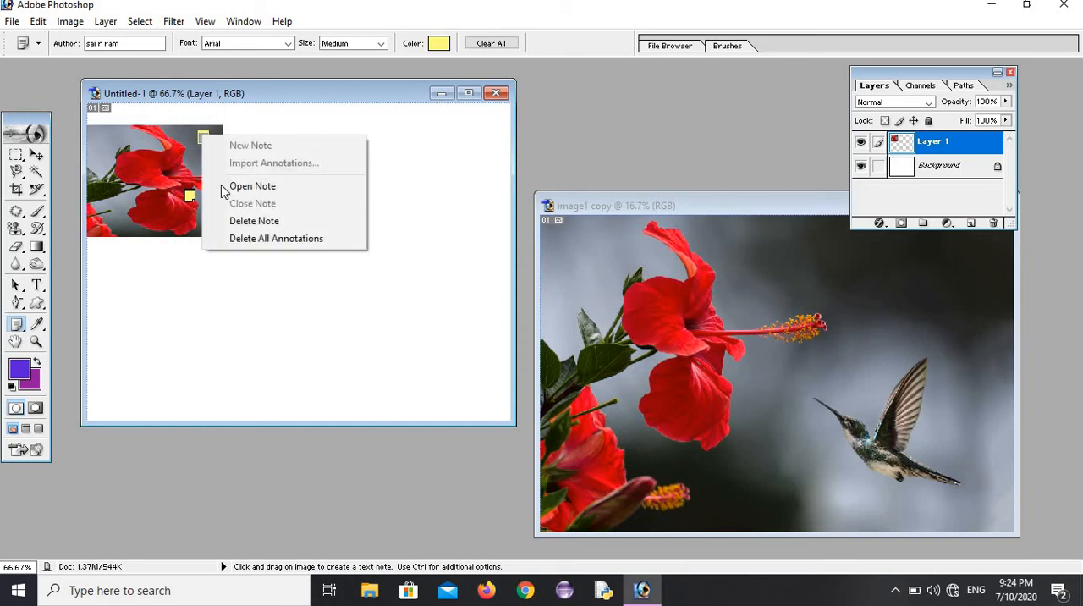
click(268, 188)
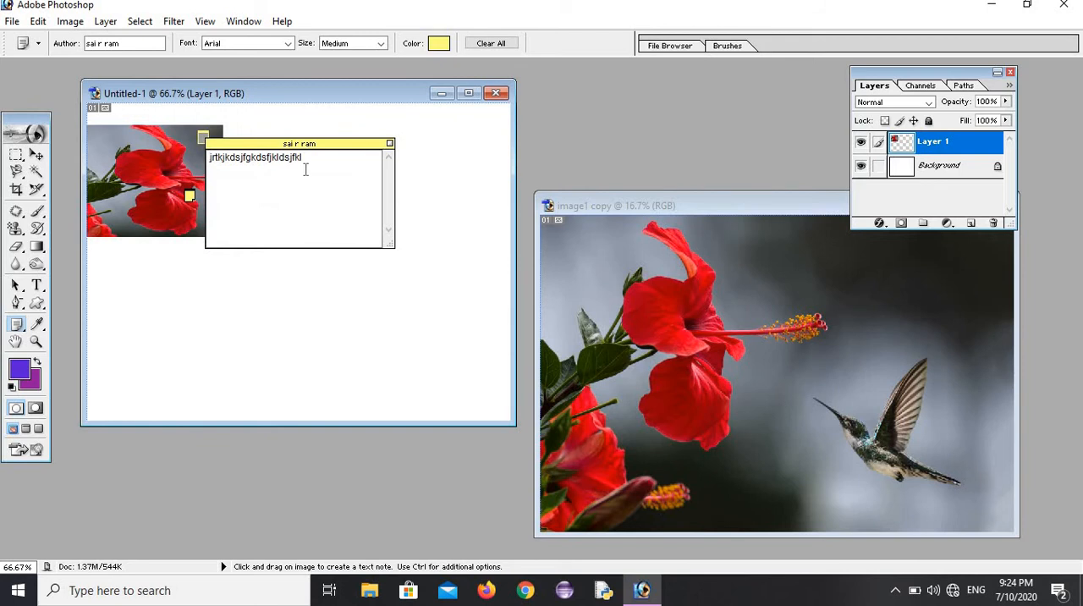
click(390, 144)
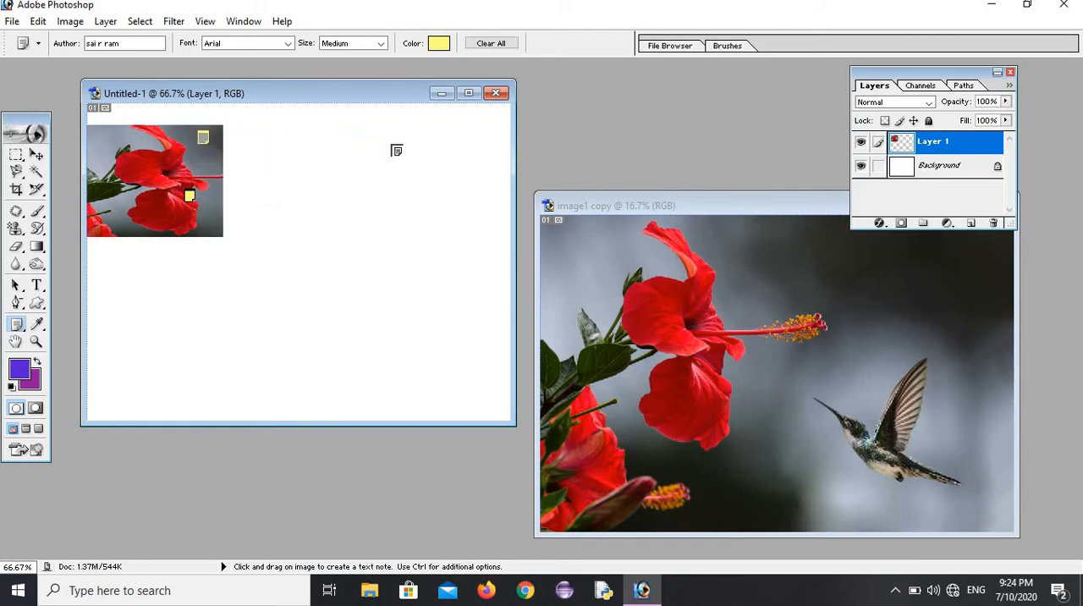
Step: Delete all annotations from the Untitled-1 document
right_click(189, 202)
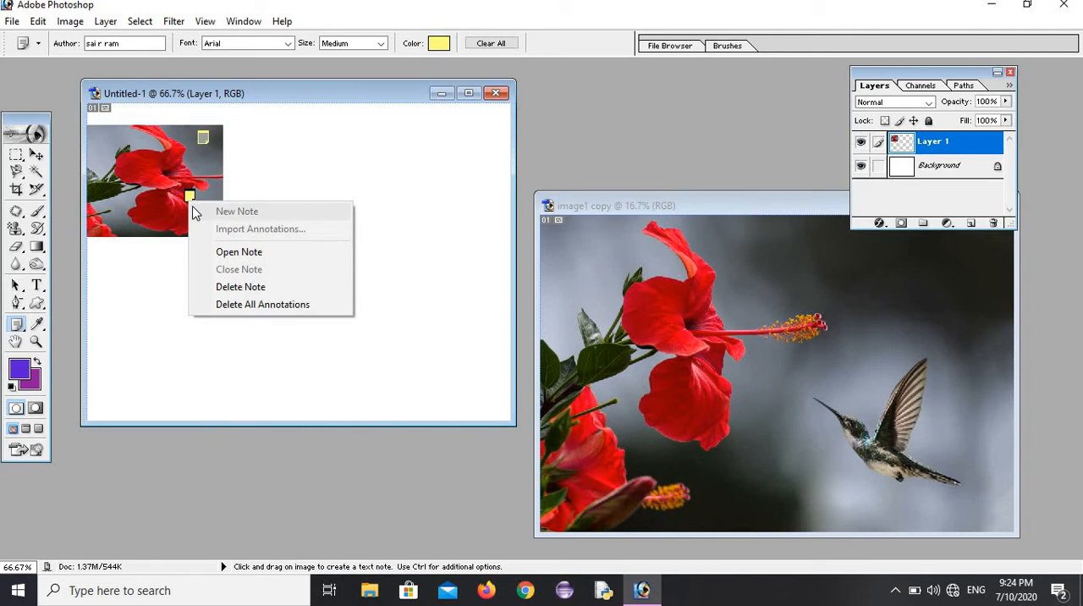
click(262, 305)
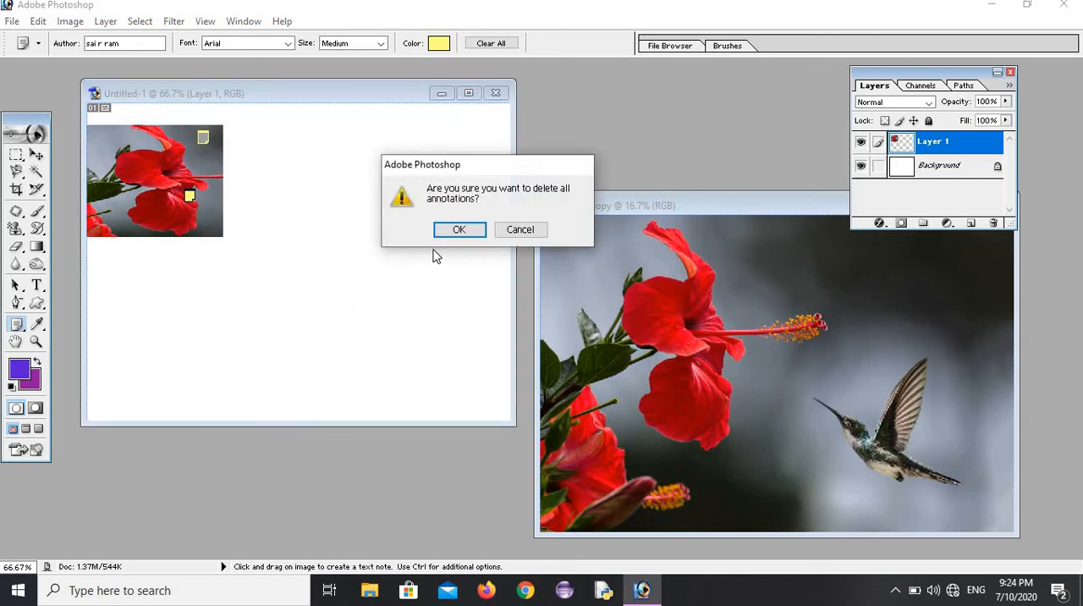
click(457, 232)
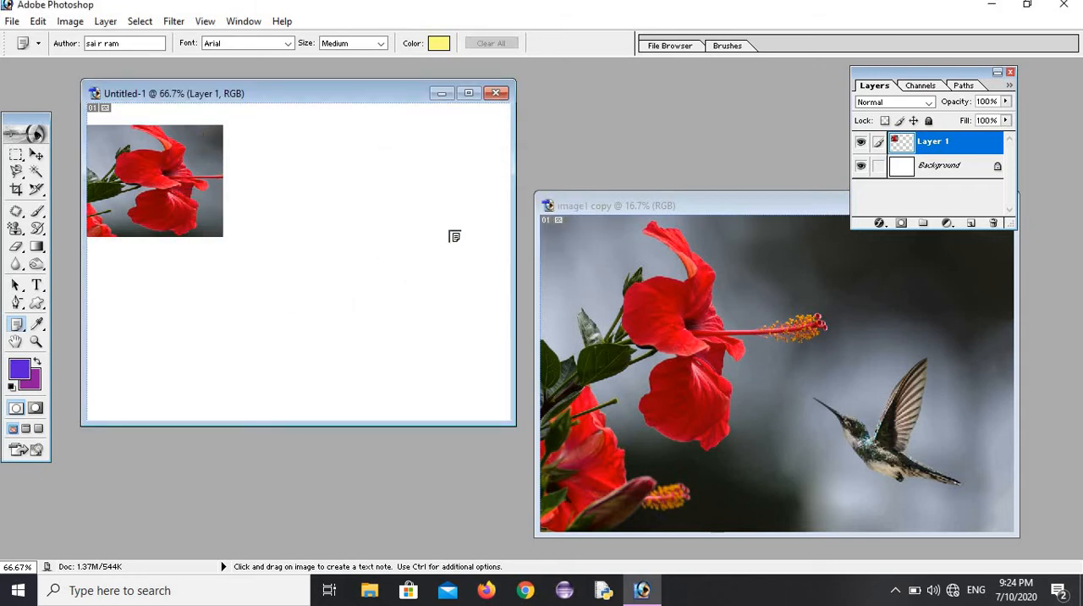
Step: Sample foreground colours from the hibiscus picture with the Eyedropper, finishing on the dark green of the leaf
click(37, 328)
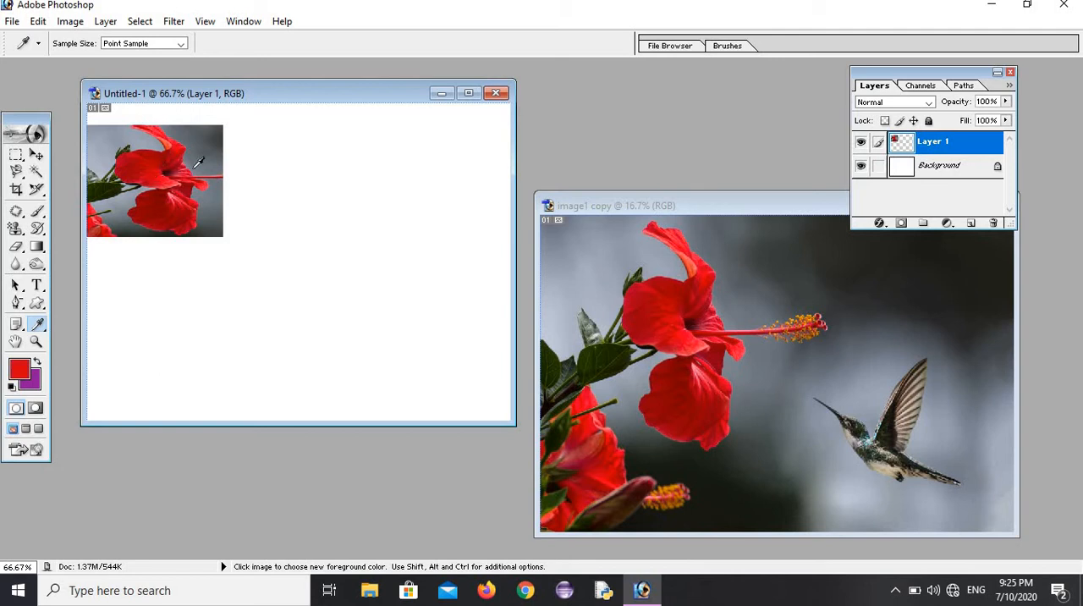
click(212, 141)
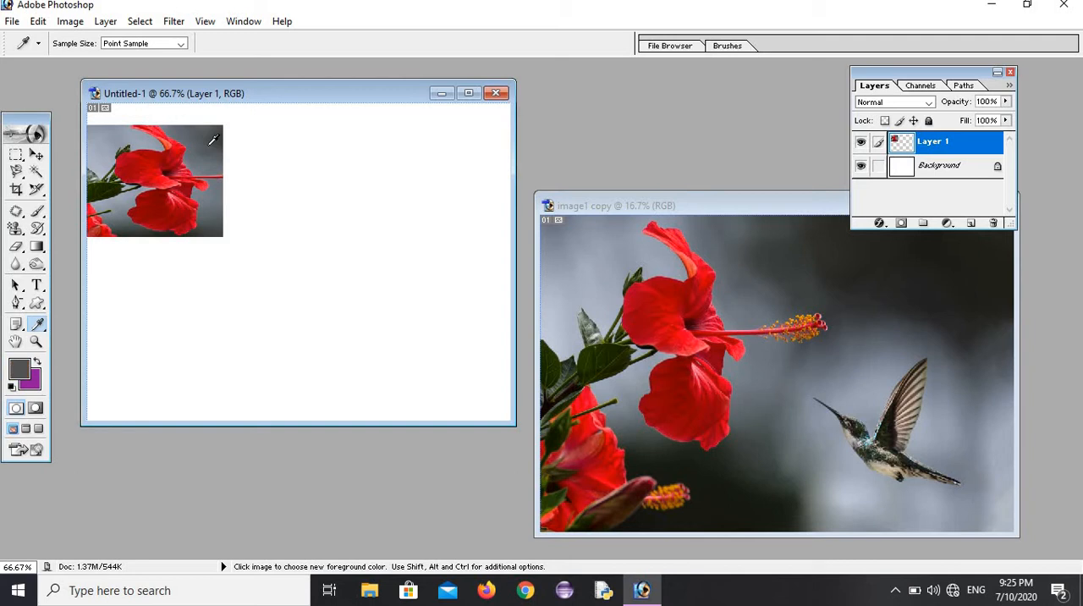
click(106, 181)
Step: Magnify the hibiscus picture in Untitled-1 to 500% with the Zoom tool
click(35, 341)
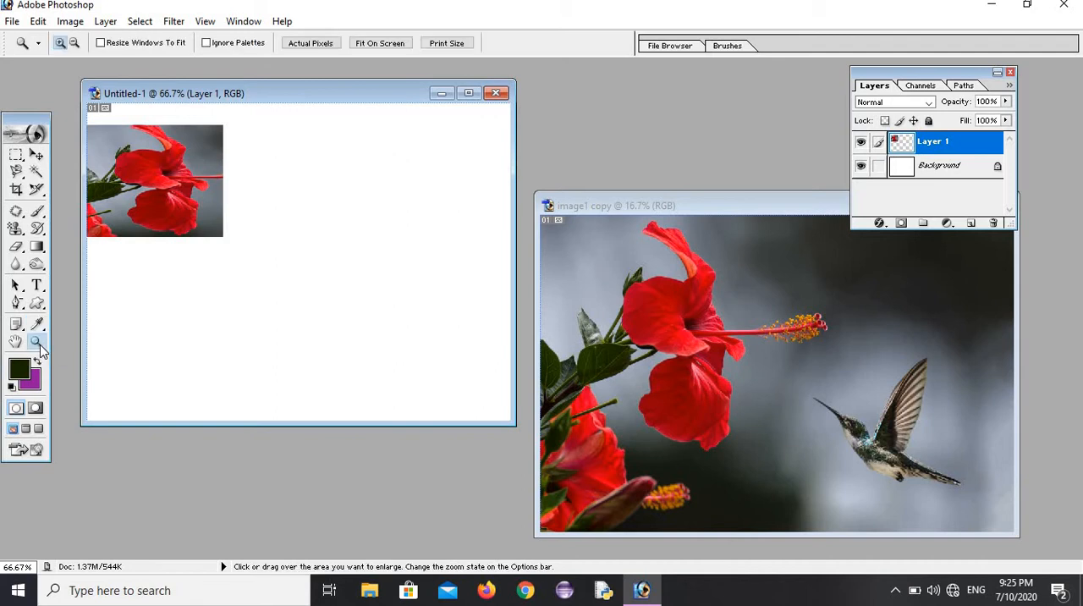
click(136, 209)
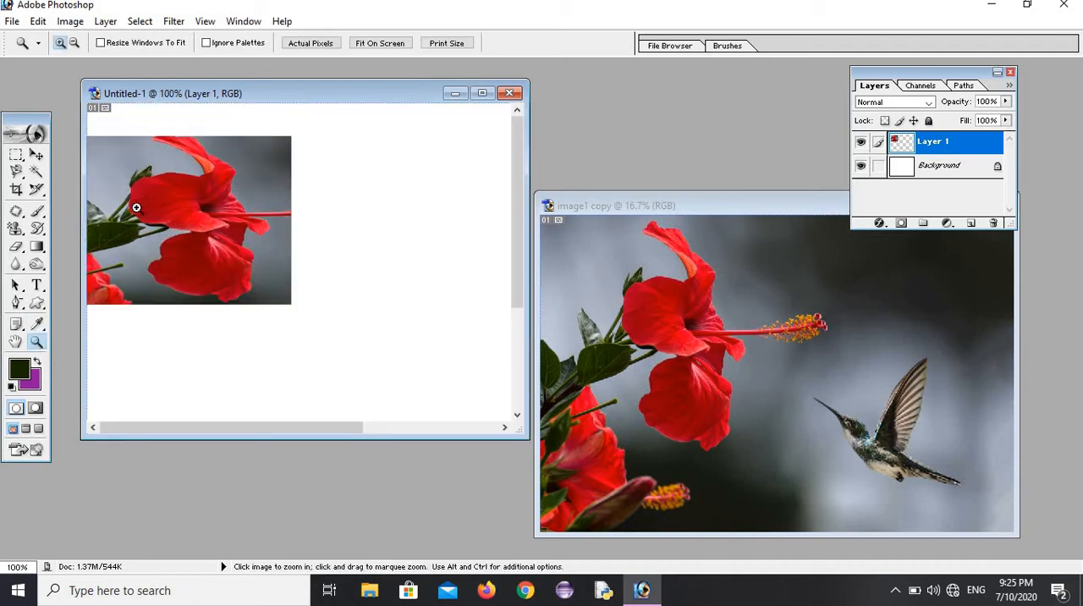
click(136, 208)
click(137, 208)
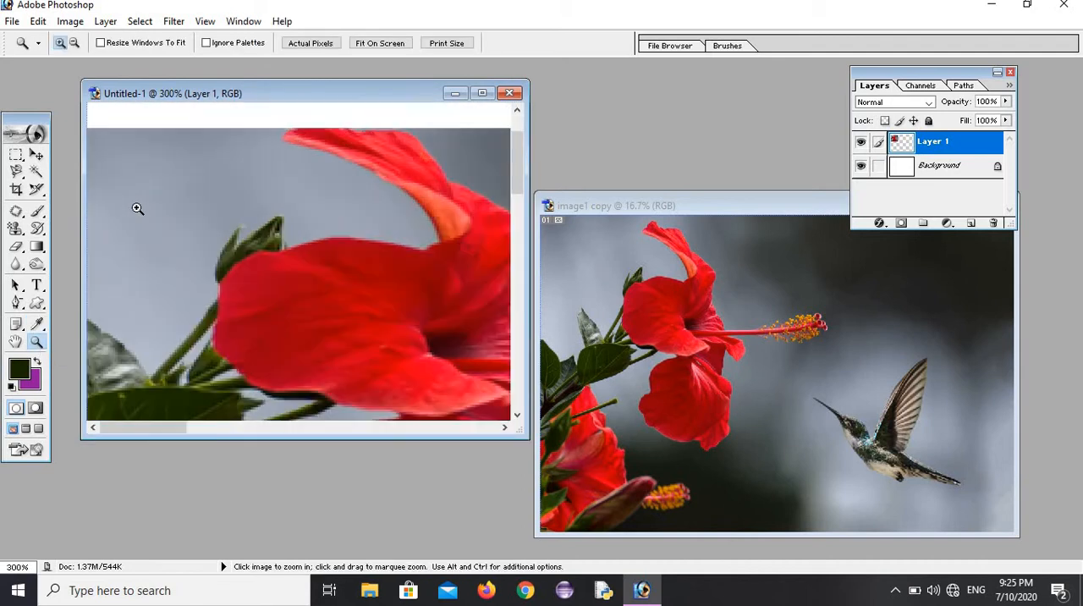
click(137, 209)
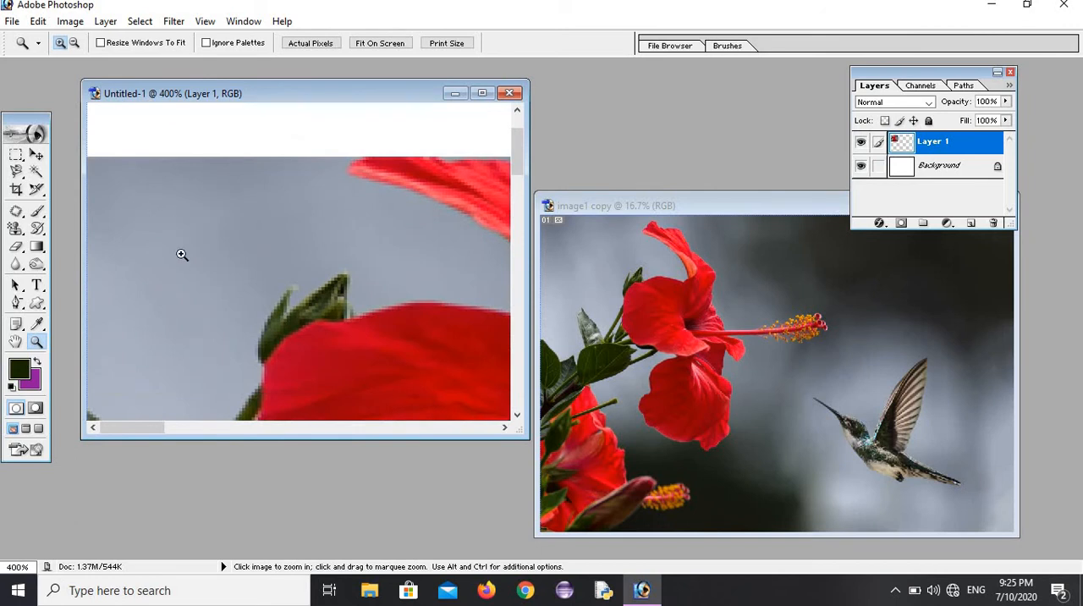
click(188, 252)
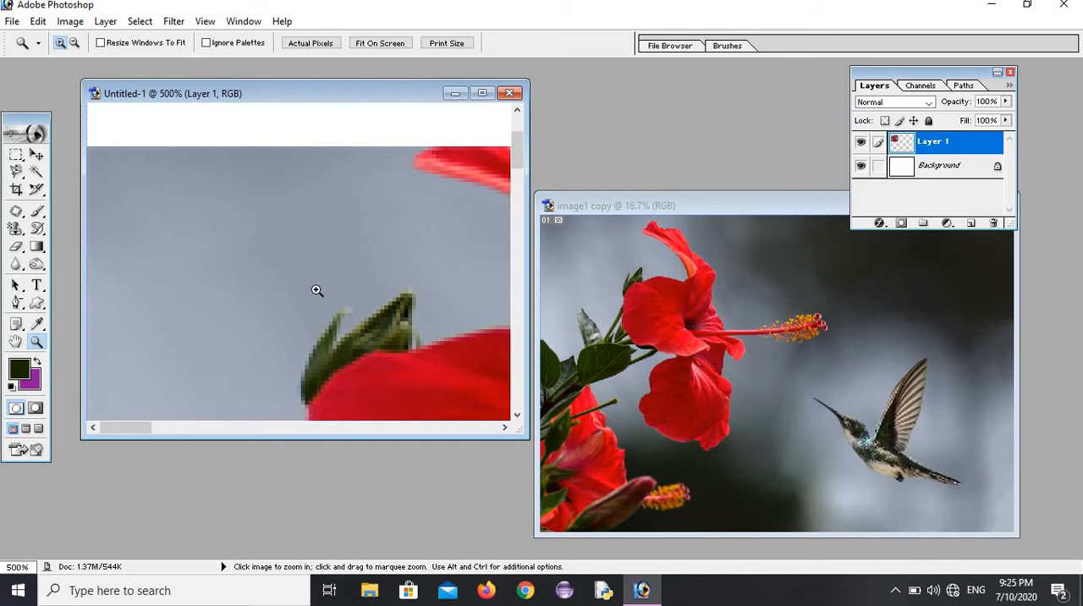
Step: Examine the different parts of the magnified hibiscus picture with the Hand tool
click(15, 341)
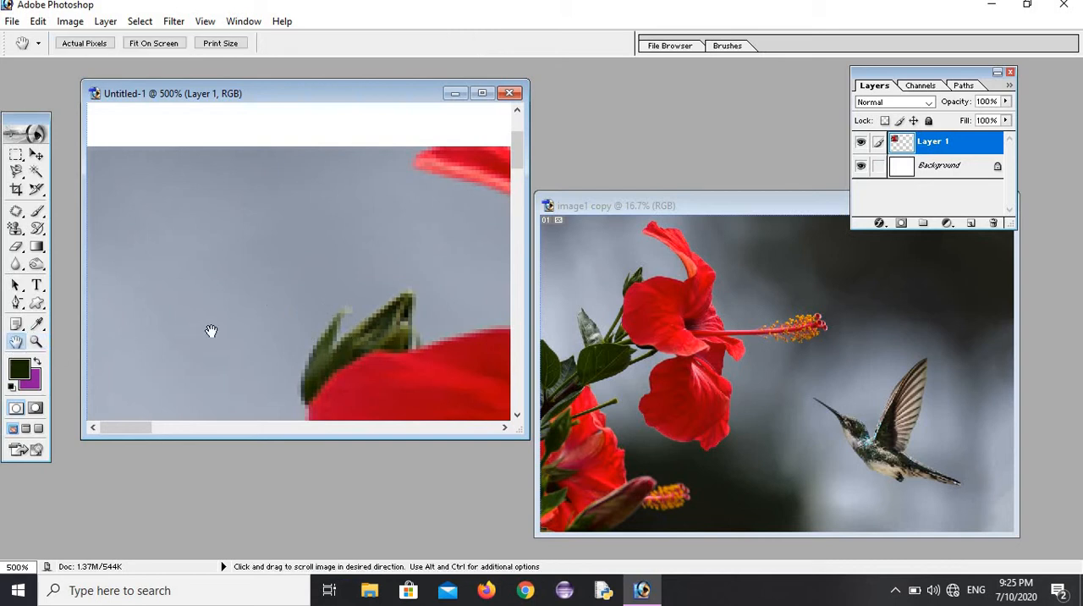
drag(210, 330, 138, 160)
drag(348, 305, 105, 302)
drag(446, 276, 358, 268)
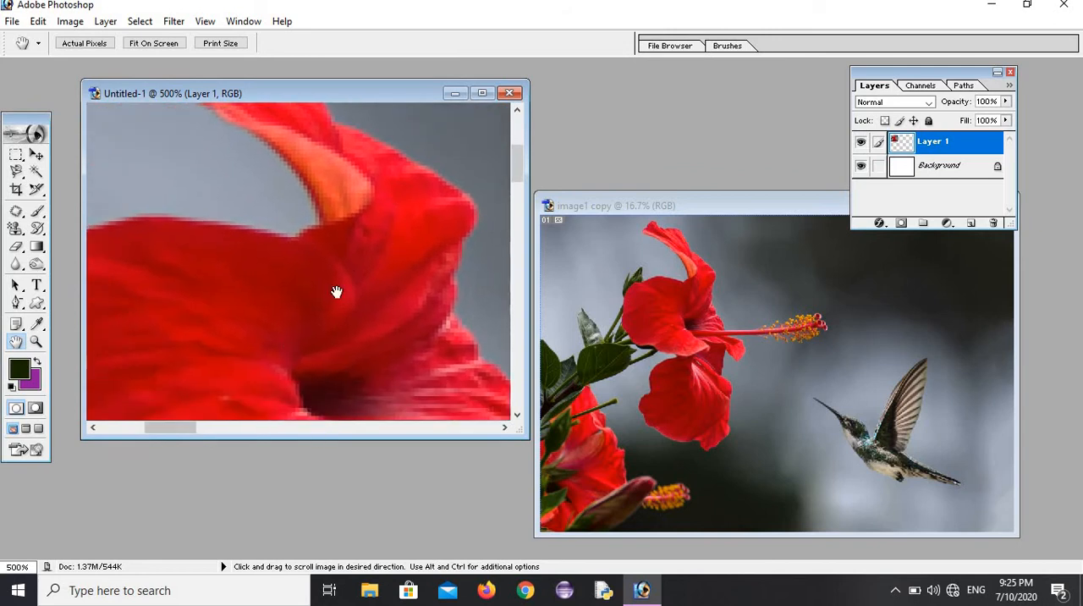
drag(296, 326, 456, 180)
drag(271, 286, 391, 42)
drag(329, 247, 119, 52)
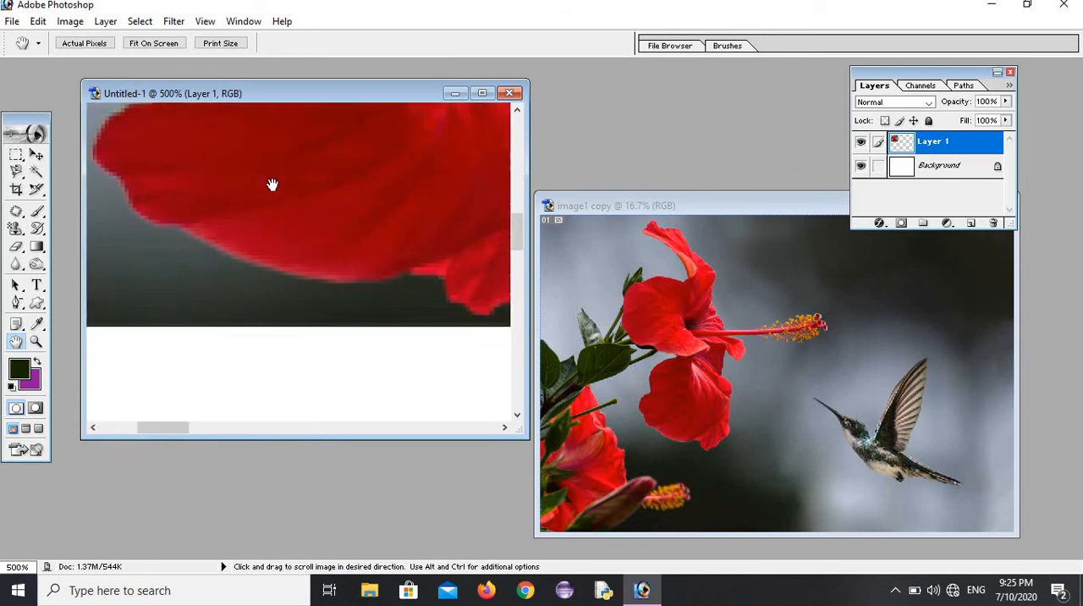
drag(190, 278, 279, 176)
drag(387, 362, 307, 184)
mouse_move(417, 304)
mouse_down()
mouse_move(330, 271)
mouse_move(418, 302)
mouse_up()
drag(189, 284, 330, 330)
drag(319, 411, 362, 240)
drag(288, 253, 162, 310)
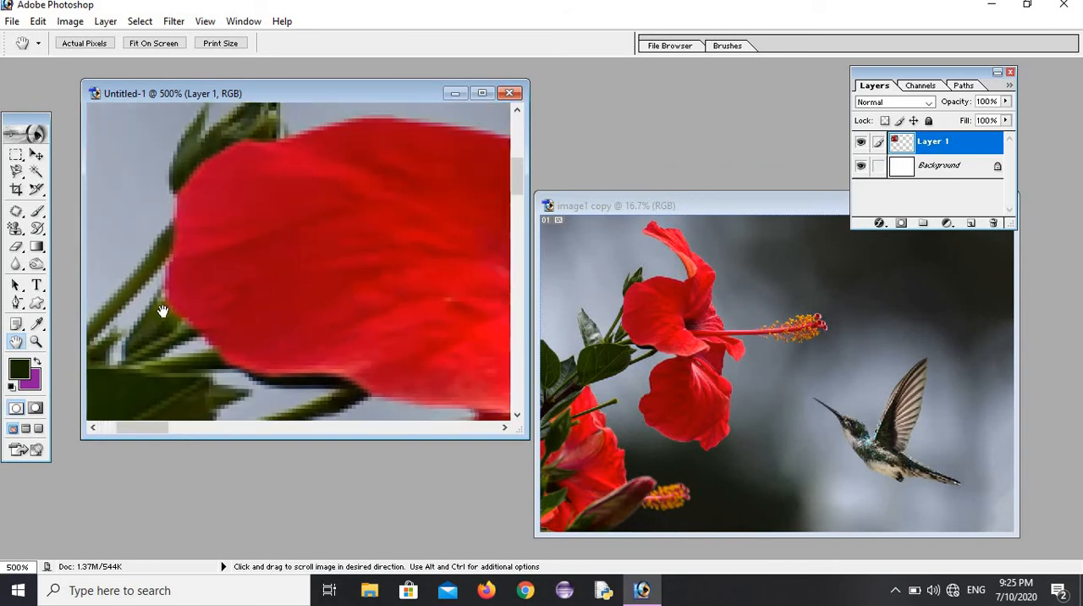
drag(354, 268, 318, 278)
drag(377, 152, 195, 347)
drag(332, 237, 294, 309)
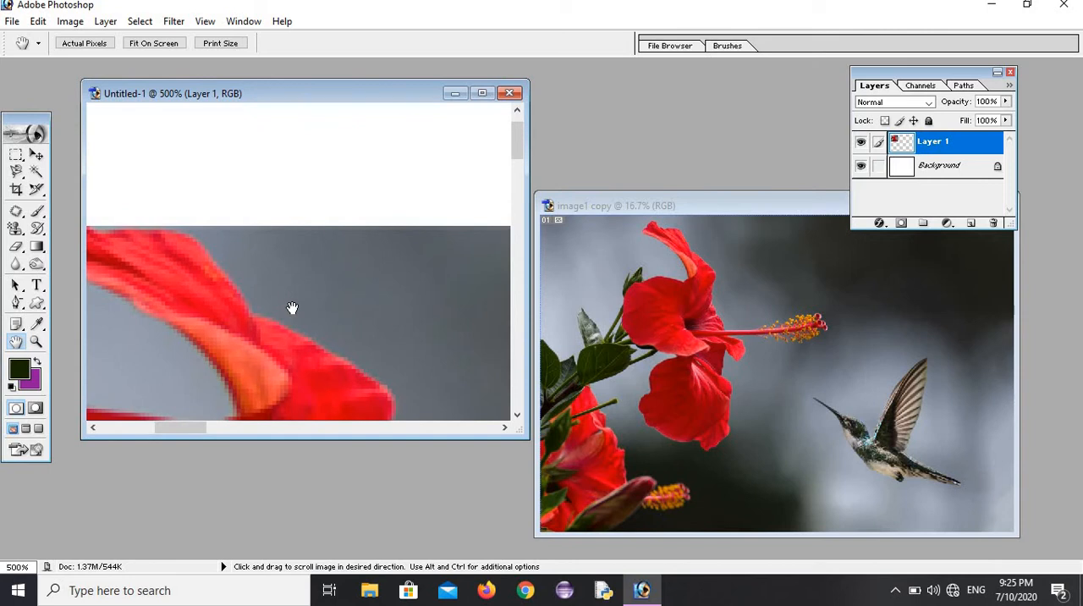
Step: Display Untitled-1 at actual pixels and fit it on screen
click(84, 44)
click(144, 44)
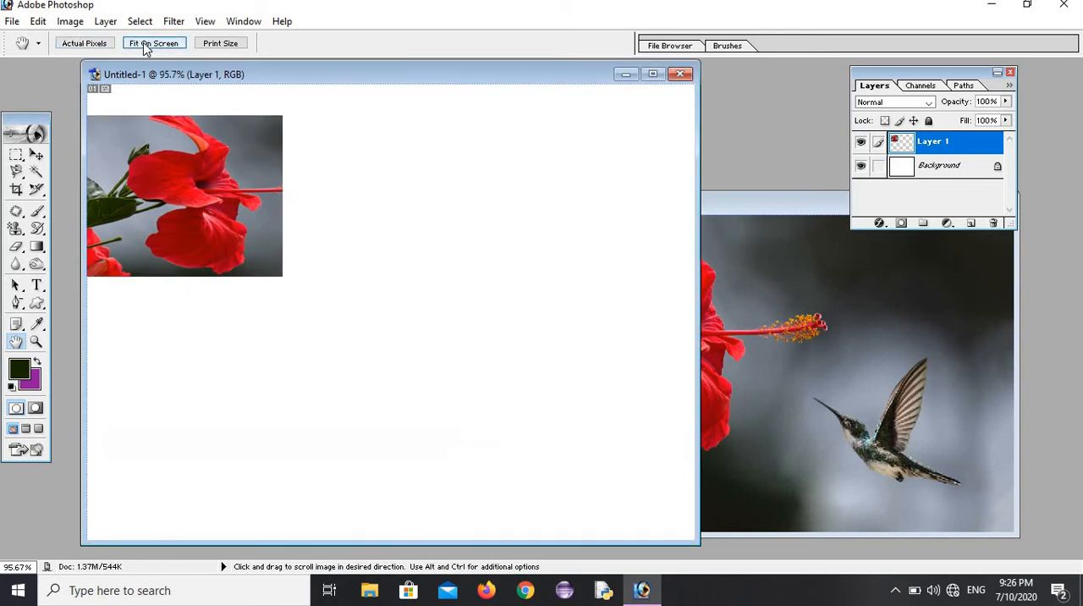
Step: Display Untitled-1 at print size and at actual pixels
click(215, 44)
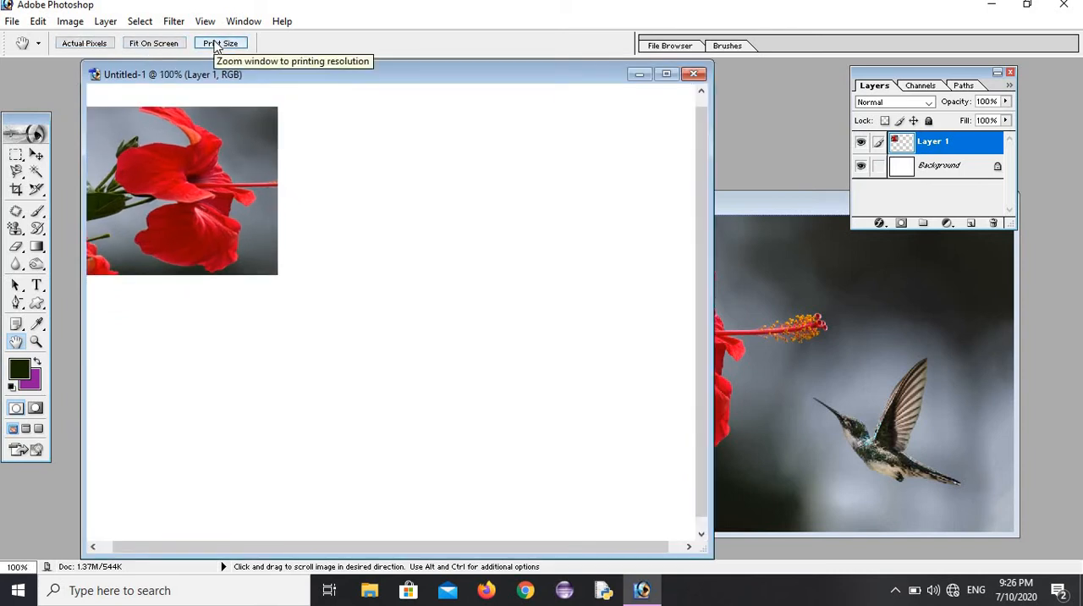
click(99, 46)
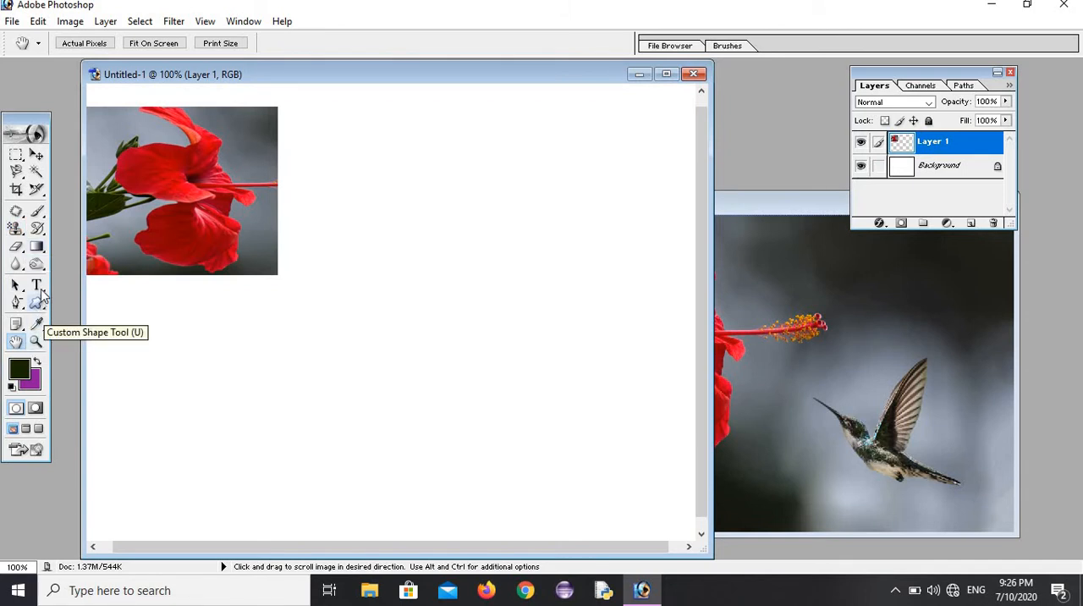
Step: Open the portrait of the woman in the yellow saree from the sample pictures folder
click(41, 265)
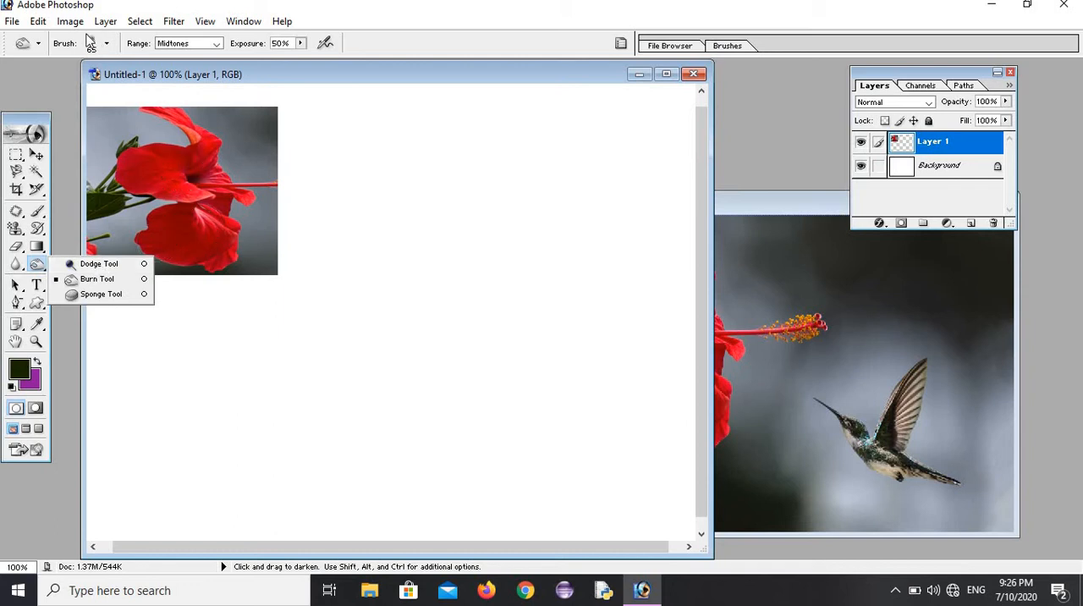
click(13, 21)
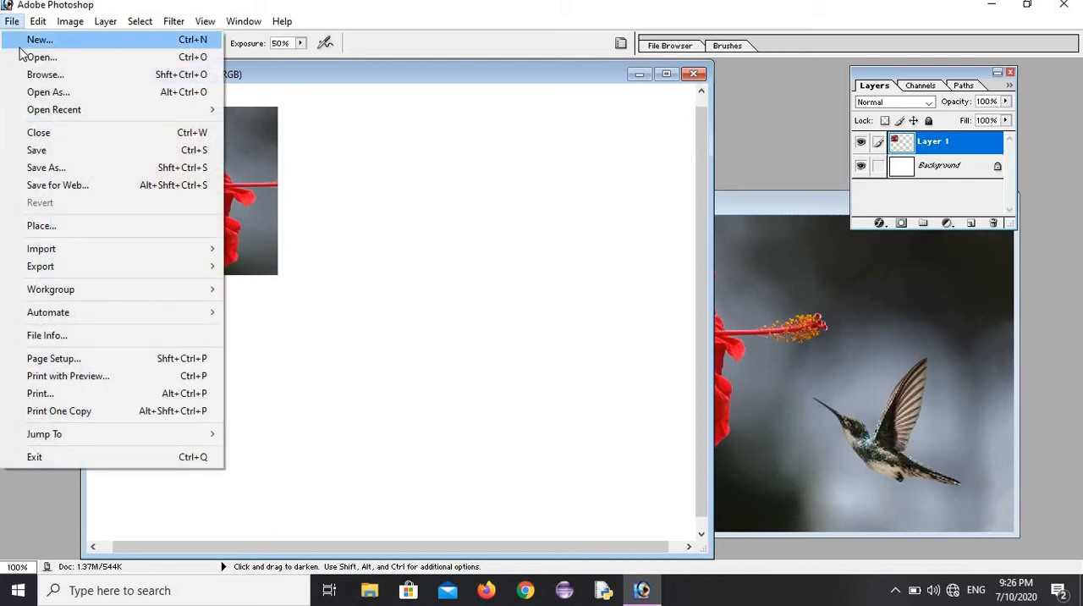
click(34, 57)
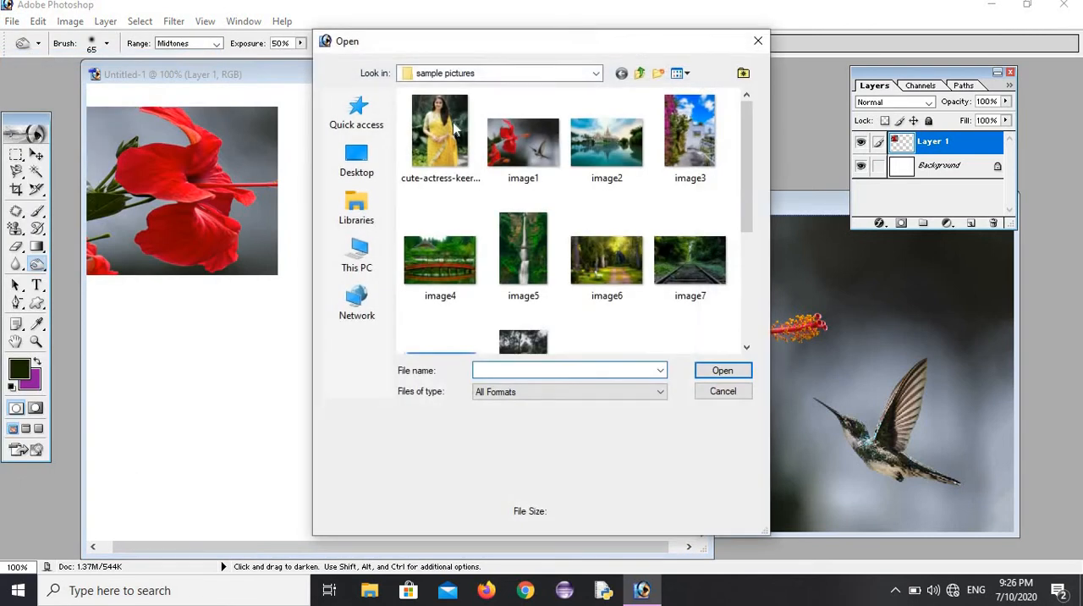
click(441, 129)
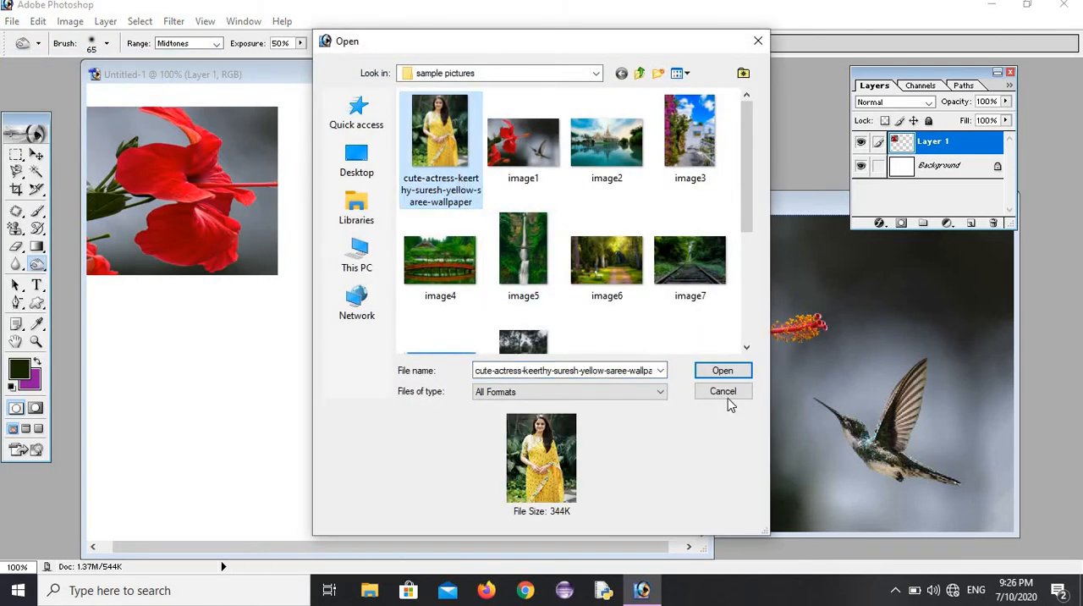
click(722, 370)
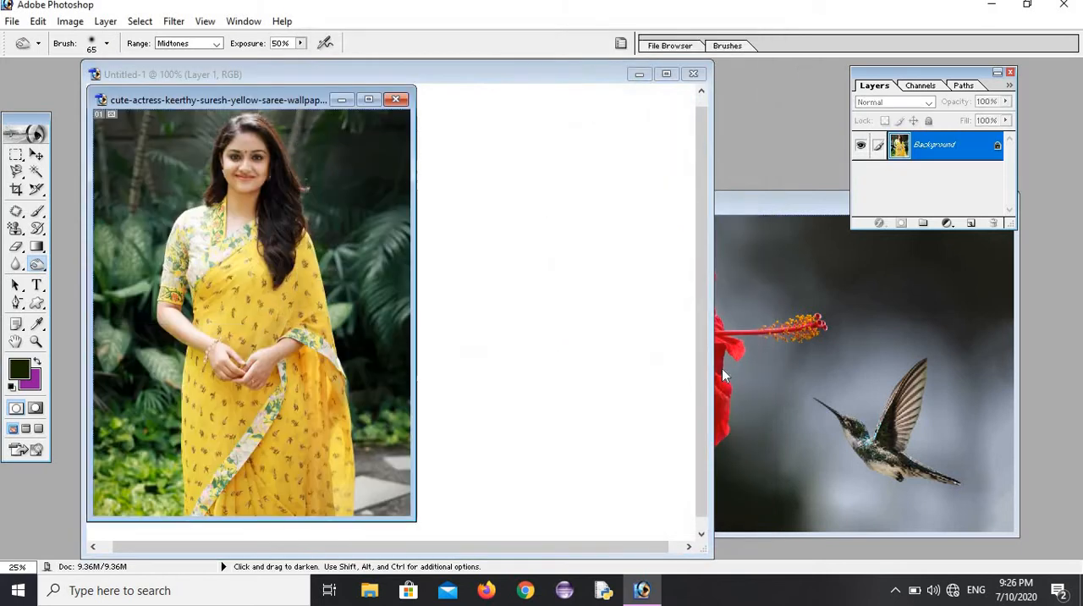
Step: Duplicate the yellow saree portrait and close the original, placing the copy's window beside the hibiscus picture
right_click(258, 101)
click(290, 107)
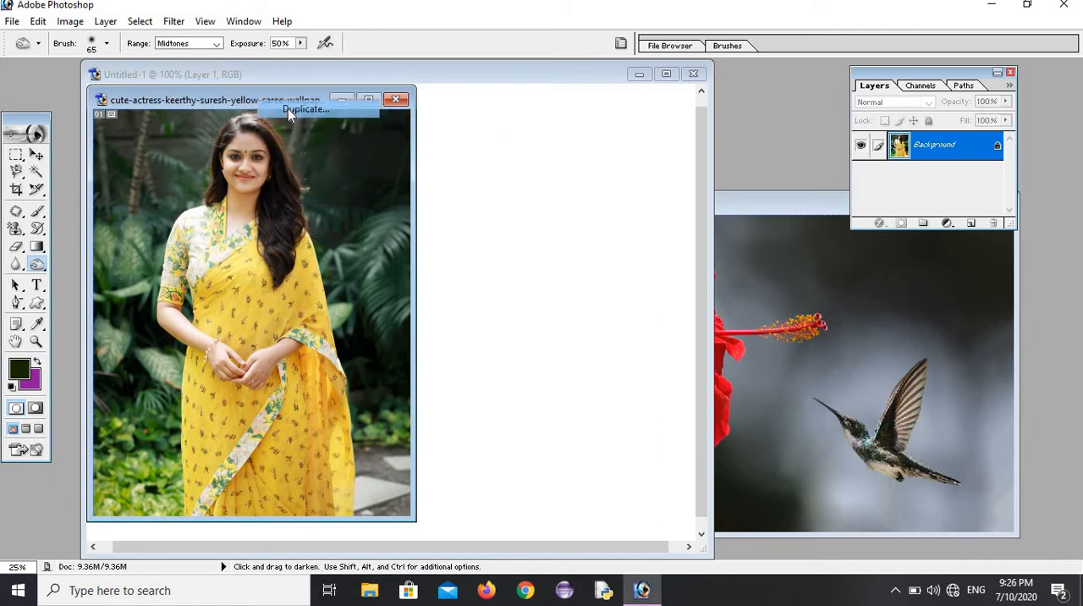
click(666, 279)
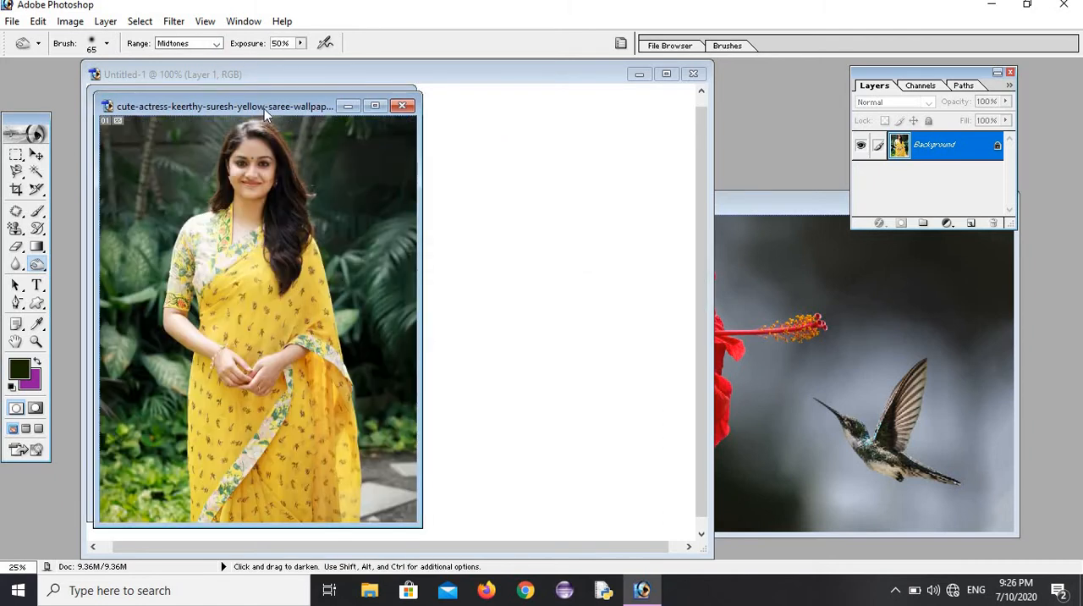
drag(264, 108, 587, 295)
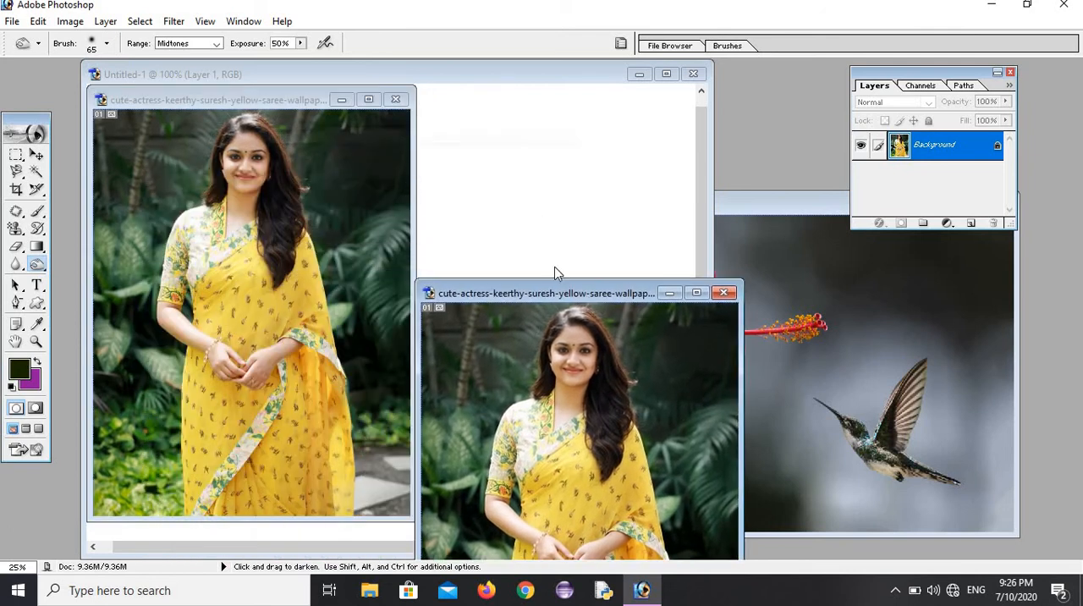
click(395, 100)
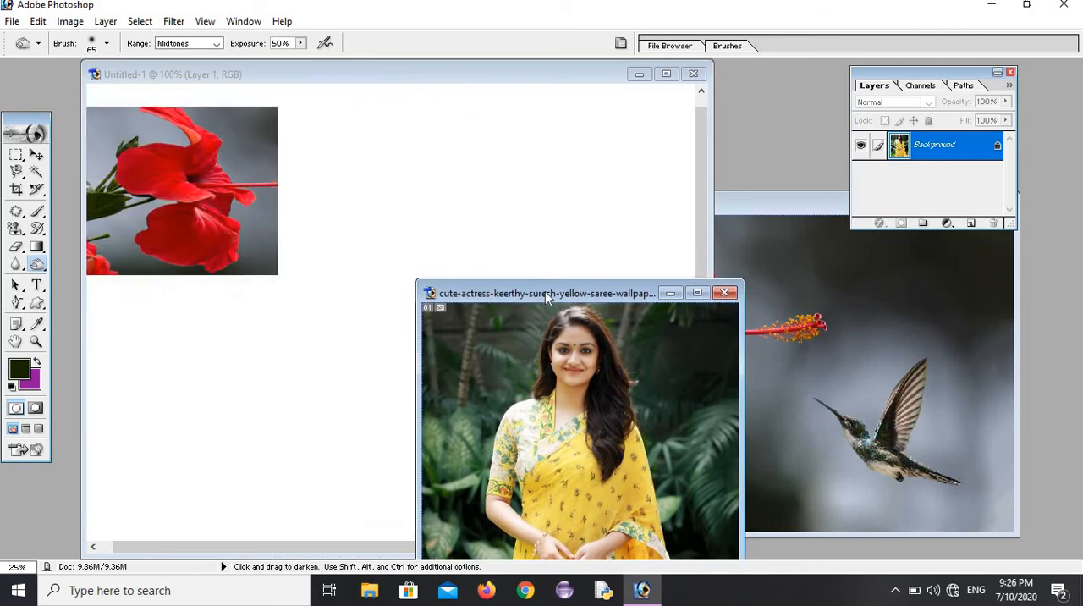
drag(545, 291, 664, 117)
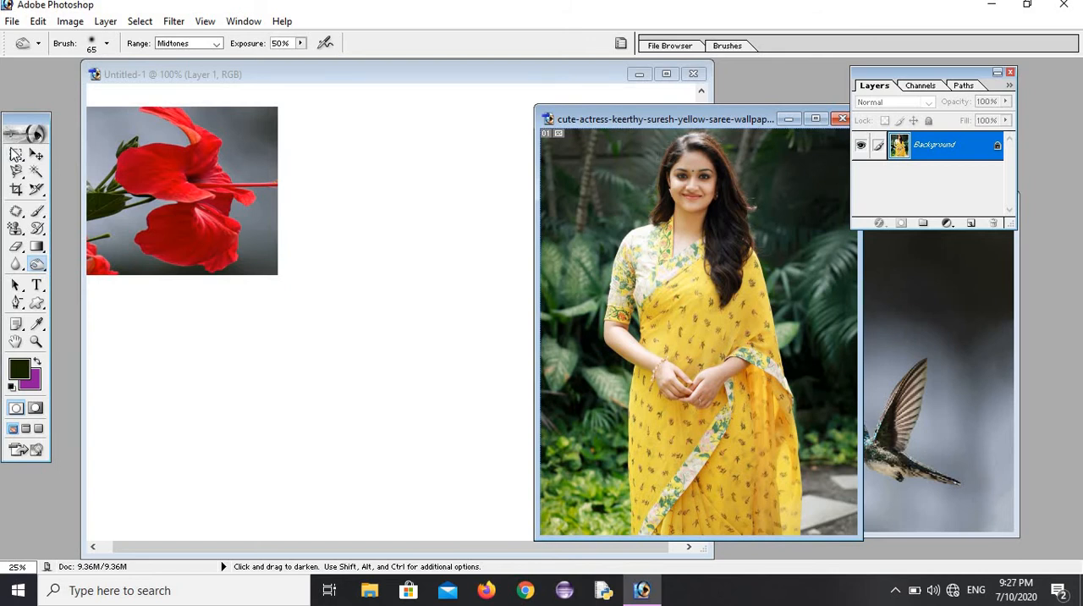
Step: Select the woman's head and upper body with a rectangular marquee and move the selection into Untitled-1 as a new layer
click(17, 156)
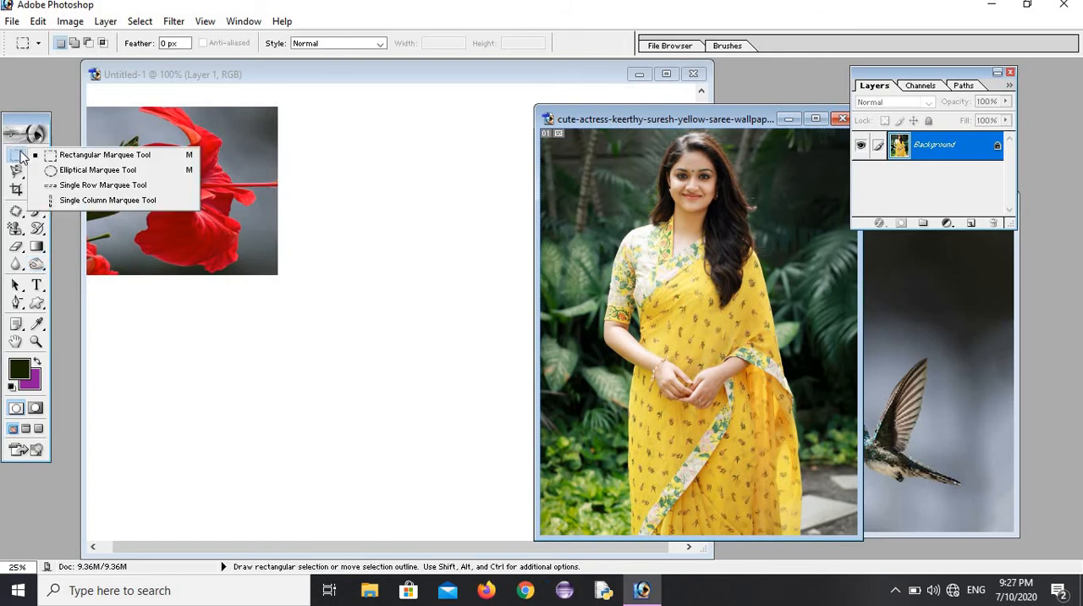
click(73, 155)
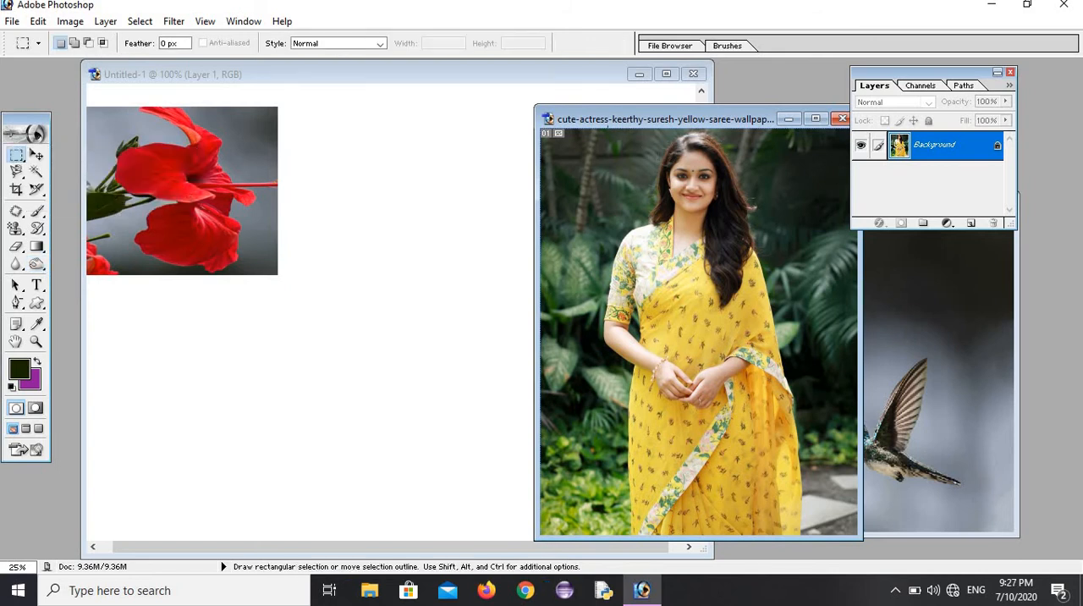
drag(608, 127, 842, 458)
click(37, 155)
drag(598, 317, 446, 346)
Step: Reposition the pasted portrait layer in Untitled-1 until its upper edge shows just below the top of the hibiscus picture
mouse_move(423, 238)
mouse_down()
mouse_move(426, 359)
mouse_move(408, 300)
mouse_move(423, 350)
mouse_up()
drag(454, 193, 415, 308)
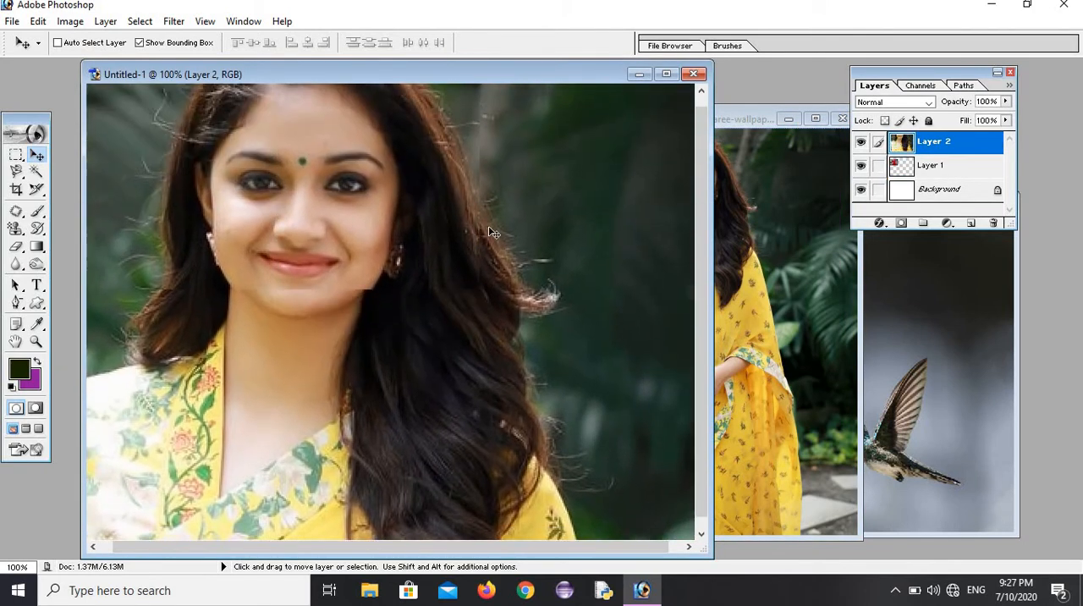
drag(506, 236, 477, 307)
drag(551, 234, 537, 311)
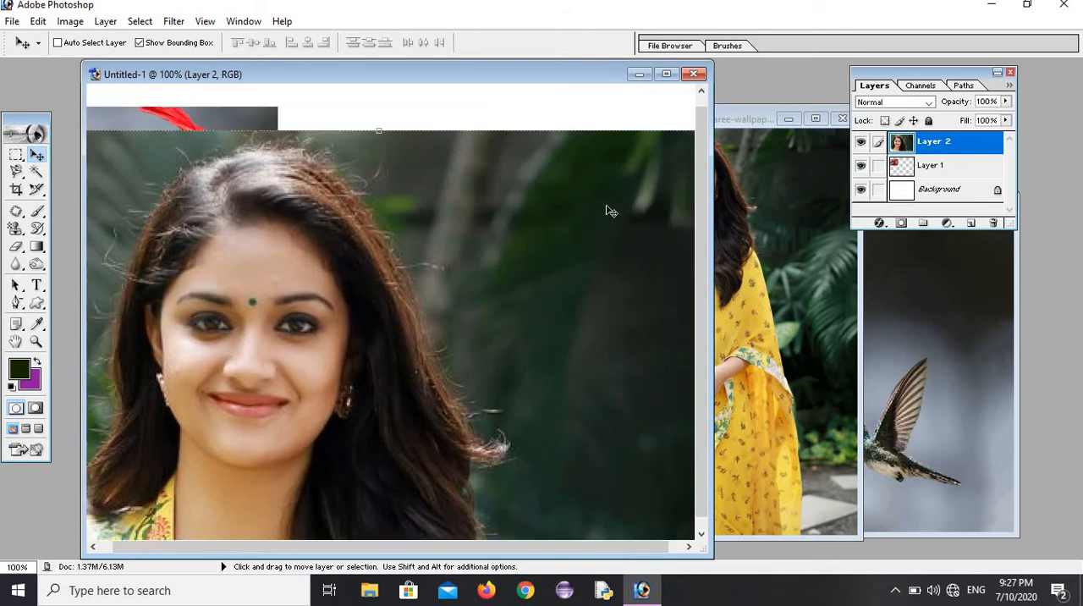
drag(641, 184, 550, 180)
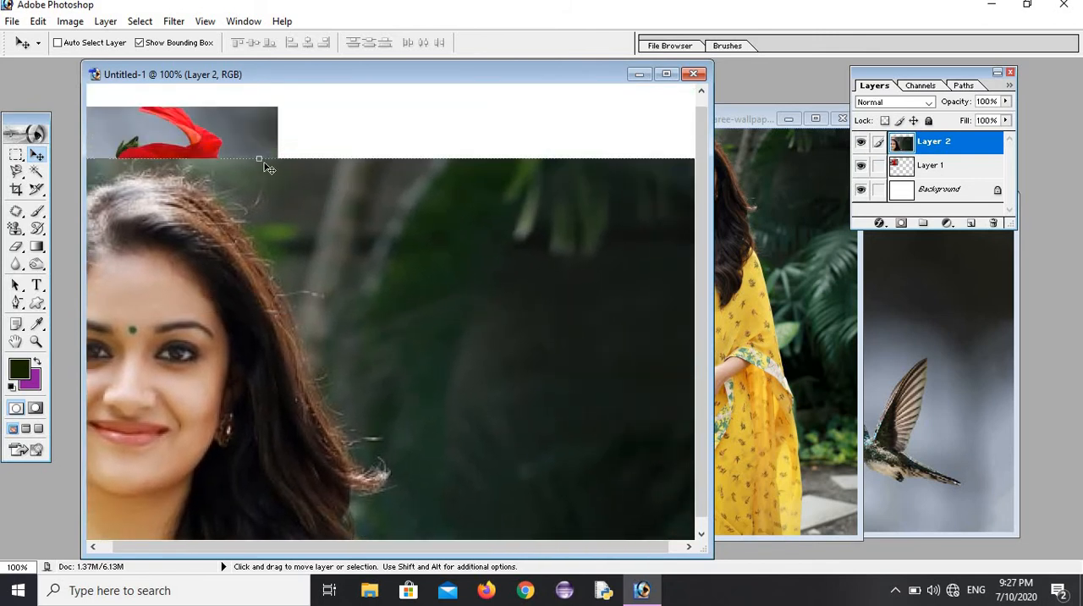
Step: Scale the portrait layer to 91.1% height, move it so the face is fully in view, and apply the transformation
drag(258, 155, 259, 276)
drag(334, 277, 465, 118)
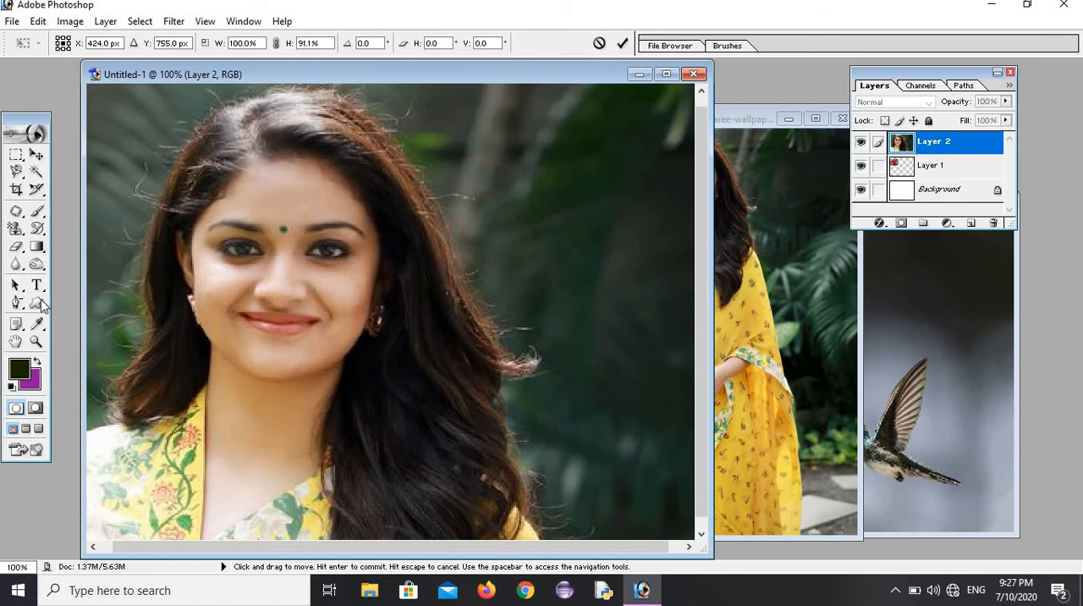
click(37, 263)
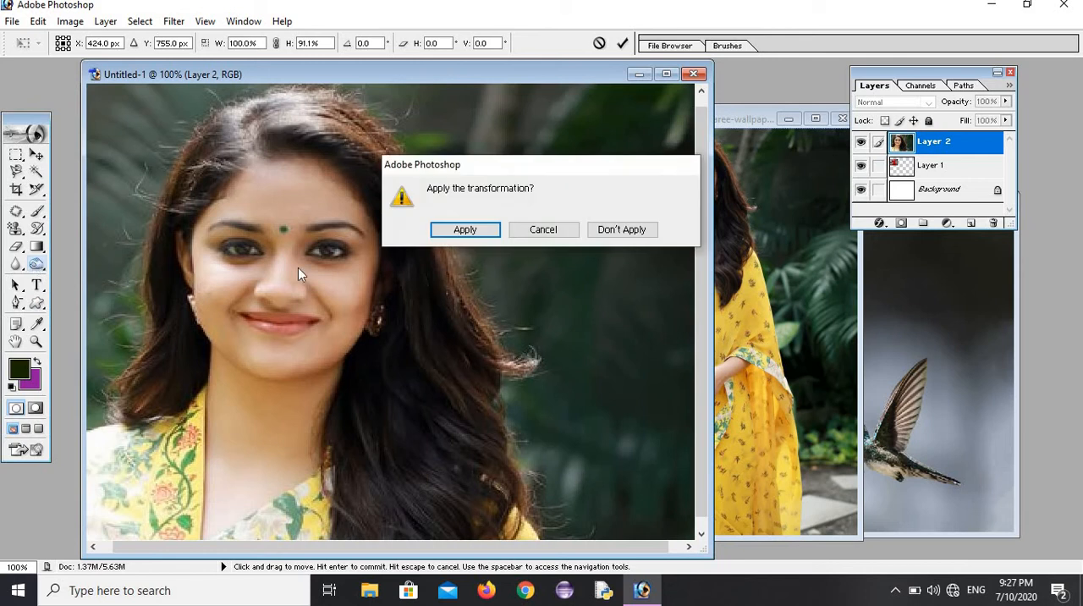
click(478, 229)
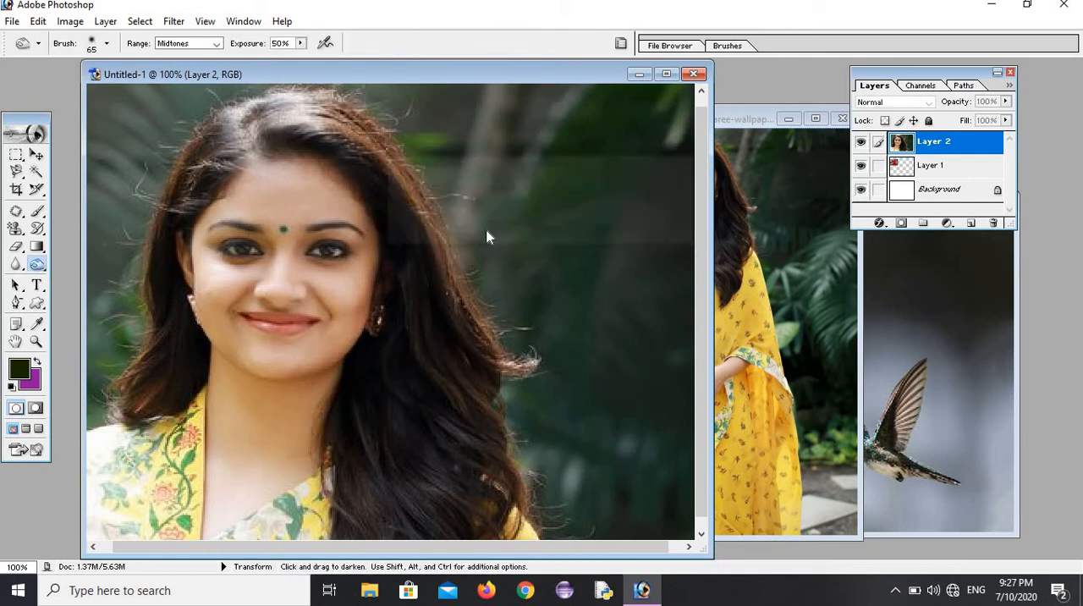
Step: Lighten the skin of the woman's face with the Dodge tool, using midtones at 50% exposure
right_click(40, 268)
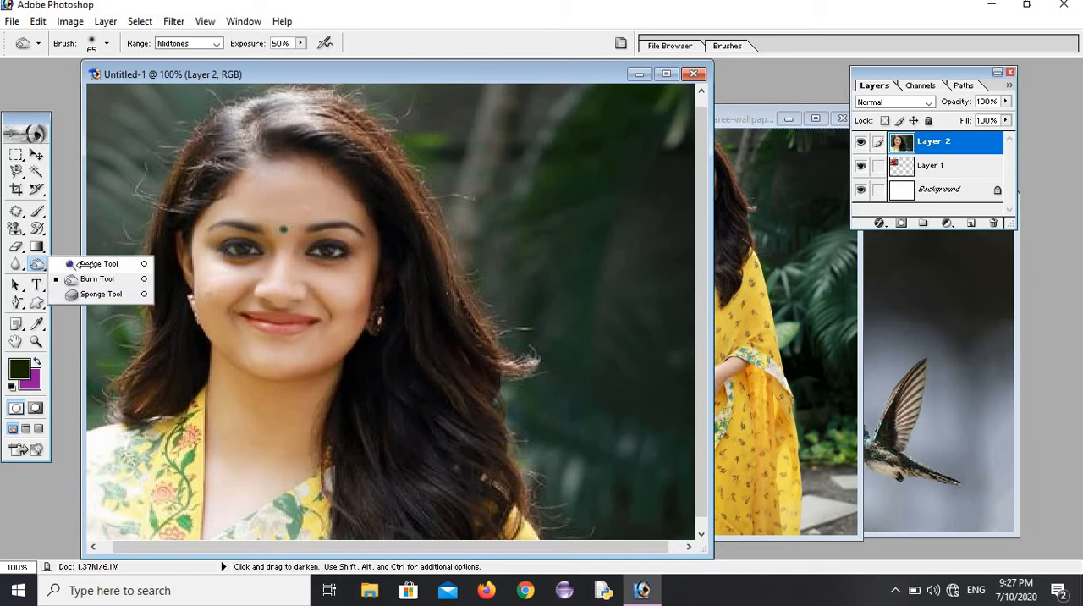
click(82, 264)
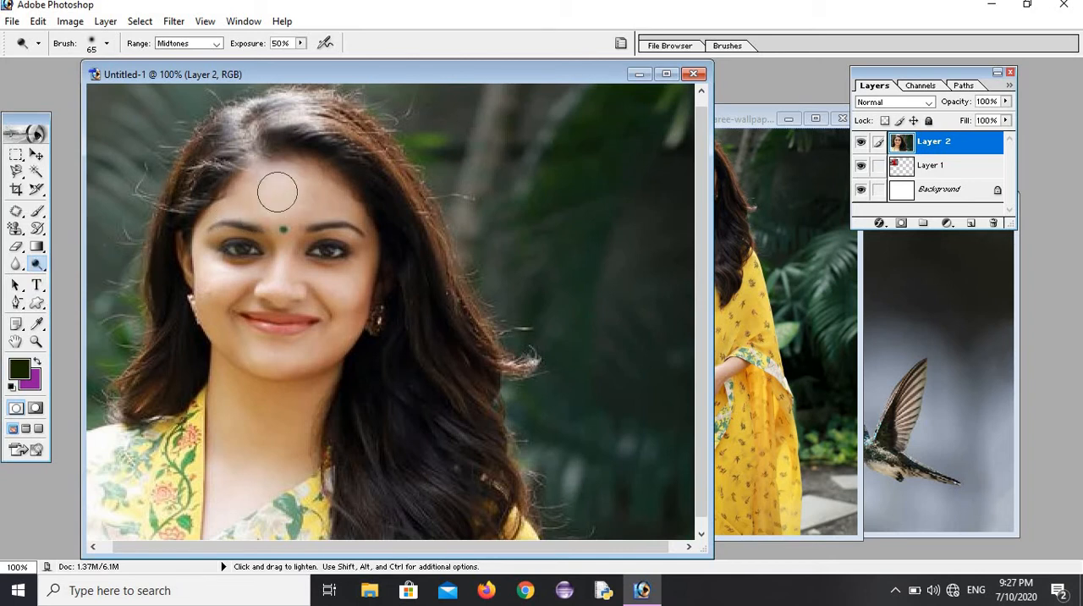
mouse_move(278, 192)
mouse_down()
mouse_move(230, 201)
mouse_move(290, 178)
mouse_move(341, 197)
mouse_move(290, 182)
mouse_move(301, 200)
mouse_move(354, 195)
mouse_move(337, 263)
mouse_move(353, 259)
mouse_move(372, 299)
mouse_move(375, 283)
mouse_move(322, 349)
mouse_move(295, 348)
mouse_move(290, 334)
mouse_move(323, 310)
mouse_move(262, 325)
mouse_move(275, 286)
mouse_move(231, 306)
mouse_move(234, 333)
mouse_move(195, 302)
mouse_move(245, 234)
mouse_move(199, 249)
mouse_move(214, 284)
mouse_move(278, 289)
mouse_move(341, 339)
mouse_move(312, 359)
mouse_move(319, 319)
mouse_up()
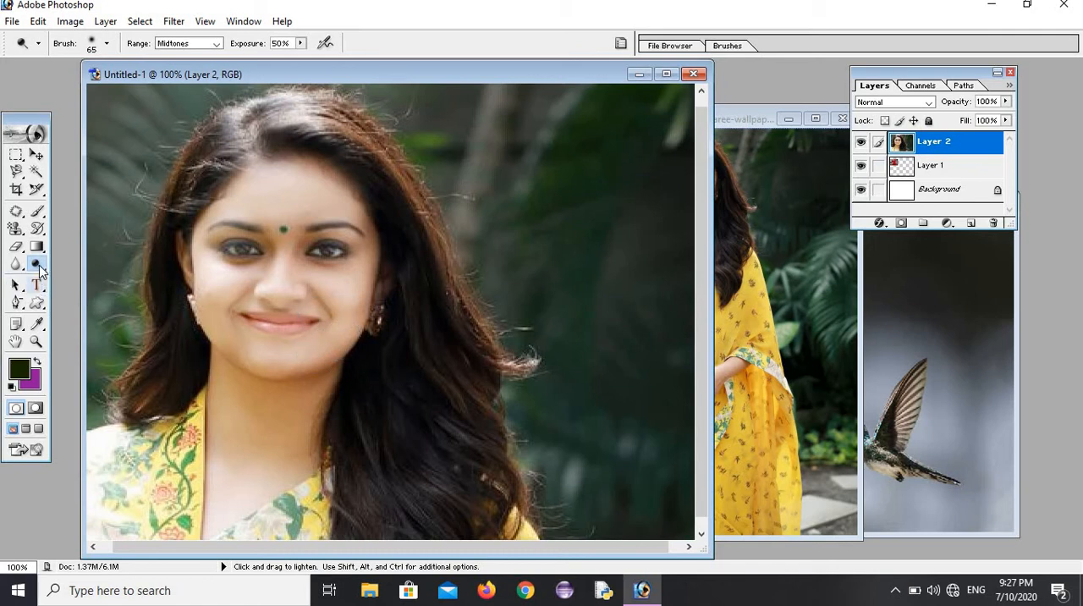
Step: Darken the woman's face with the Burn tool on midtones at 50% exposure and desaturate it with the Sponge tool at 50% flow
drag(38, 264, 81, 278)
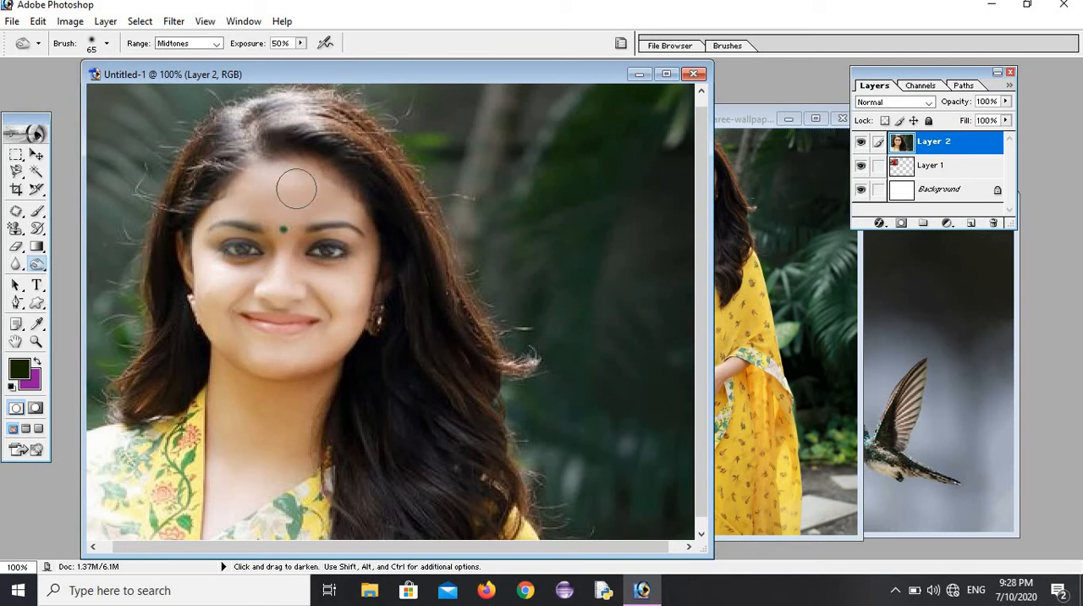
mouse_move(203, 239)
mouse_down()
mouse_move(203, 273)
mouse_move(237, 245)
mouse_move(216, 286)
mouse_move(231, 303)
mouse_move(242, 293)
mouse_move(203, 316)
mouse_move(234, 338)
mouse_move(318, 333)
mouse_move(330, 358)
mouse_move(293, 357)
mouse_move(356, 318)
mouse_move(356, 277)
mouse_move(386, 265)
mouse_move(215, 288)
mouse_move(210, 277)
mouse_move(297, 215)
mouse_move(233, 199)
mouse_move(208, 209)
mouse_move(299, 200)
mouse_move(258, 244)
mouse_move(262, 290)
mouse_move(301, 309)
mouse_move(251, 244)
mouse_move(294, 107)
mouse_move(190, 178)
mouse_move(211, 151)
mouse_move(198, 157)
mouse_move(237, 146)
mouse_move(242, 132)
mouse_move(315, 121)
mouse_move(225, 136)
mouse_move(202, 220)
mouse_move(186, 212)
mouse_up()
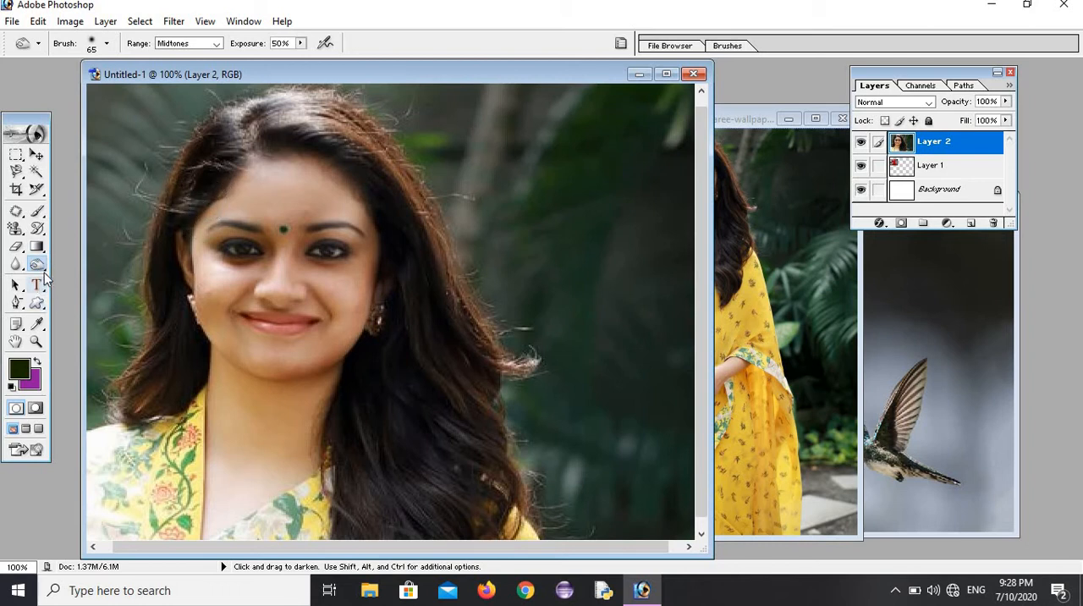
drag(47, 268, 93, 296)
mouse_move(199, 277)
mouse_down()
mouse_move(203, 310)
mouse_move(221, 267)
mouse_move(215, 312)
mouse_move(218, 278)
mouse_move(189, 288)
mouse_move(212, 239)
mouse_move(202, 265)
mouse_up()
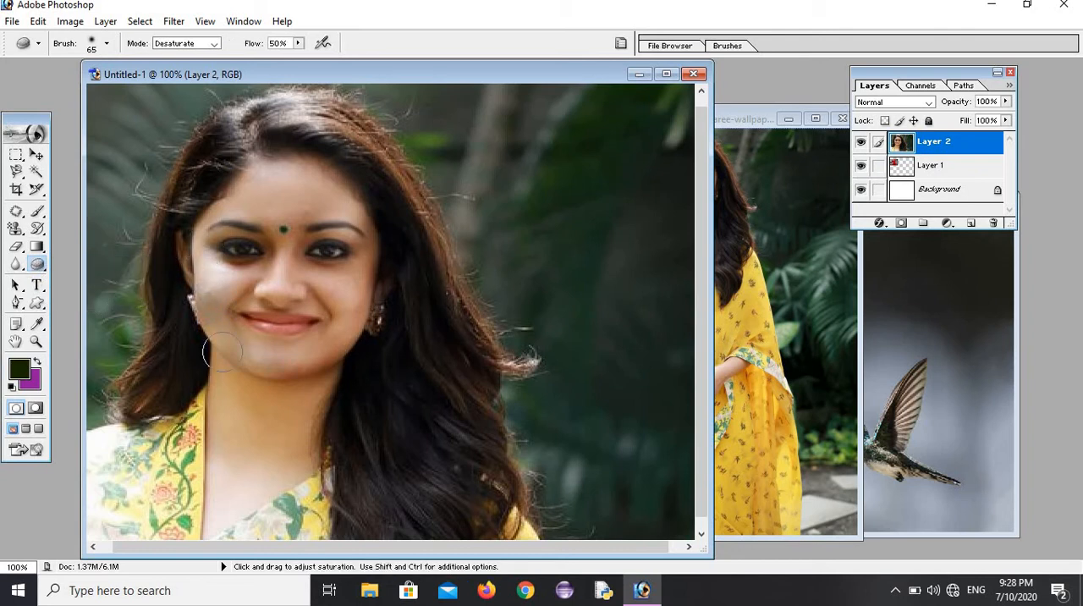
Step: Brighten the desaturated face around the eyes and cheeks with the Dodge tool at 50% exposure
click(45, 268)
click(89, 262)
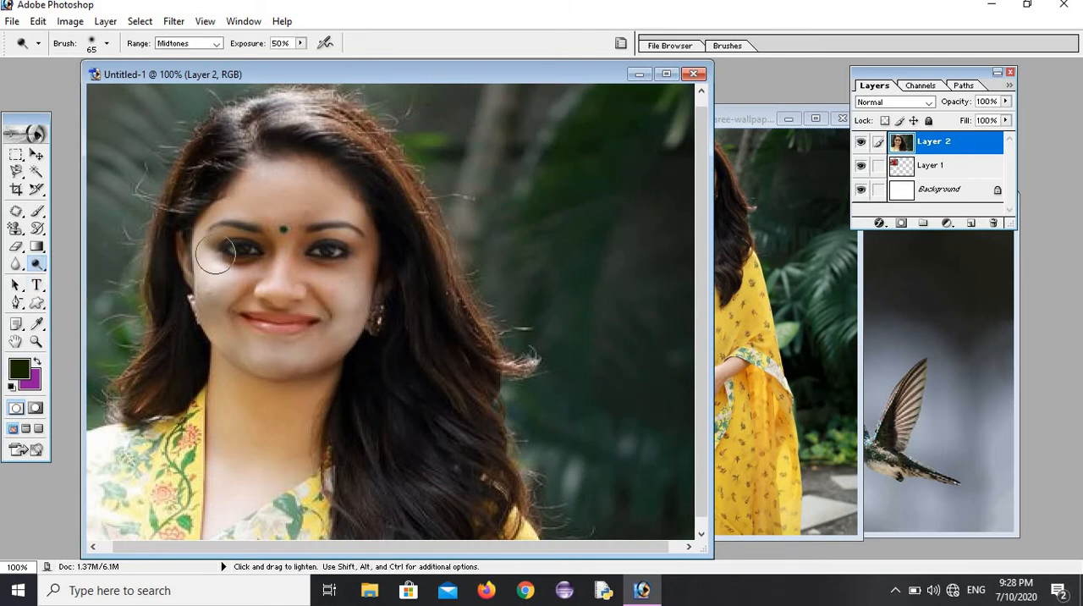
mouse_move(215, 254)
mouse_down()
mouse_move(226, 282)
mouse_move(195, 344)
mouse_move(244, 372)
mouse_move(291, 368)
mouse_move(224, 339)
mouse_move(336, 290)
mouse_move(327, 328)
mouse_move(340, 360)
mouse_move(275, 296)
mouse_move(240, 309)
mouse_move(193, 350)
mouse_up()
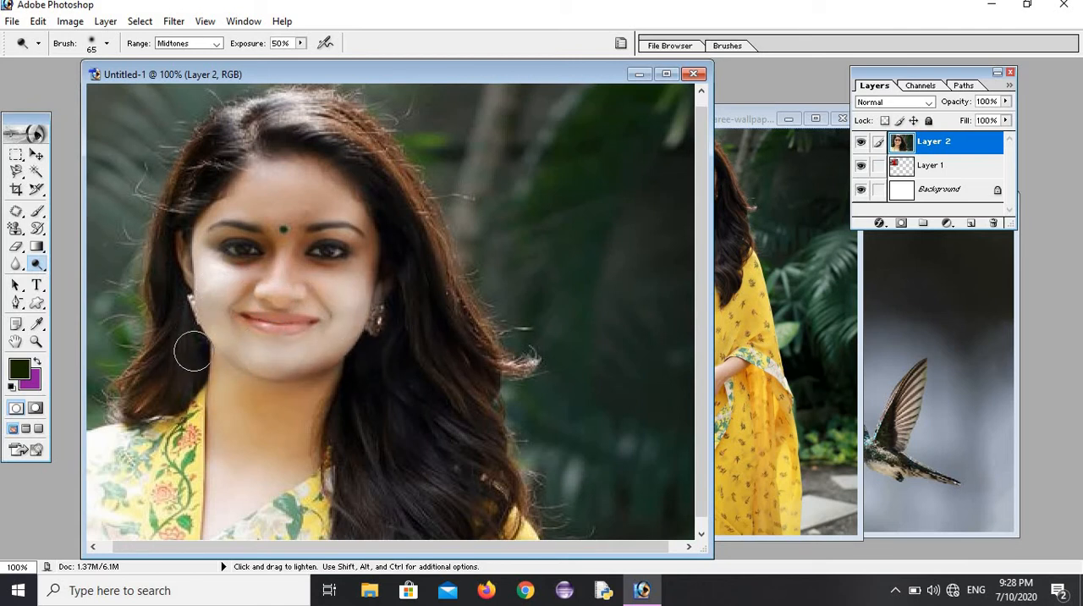
click(17, 211)
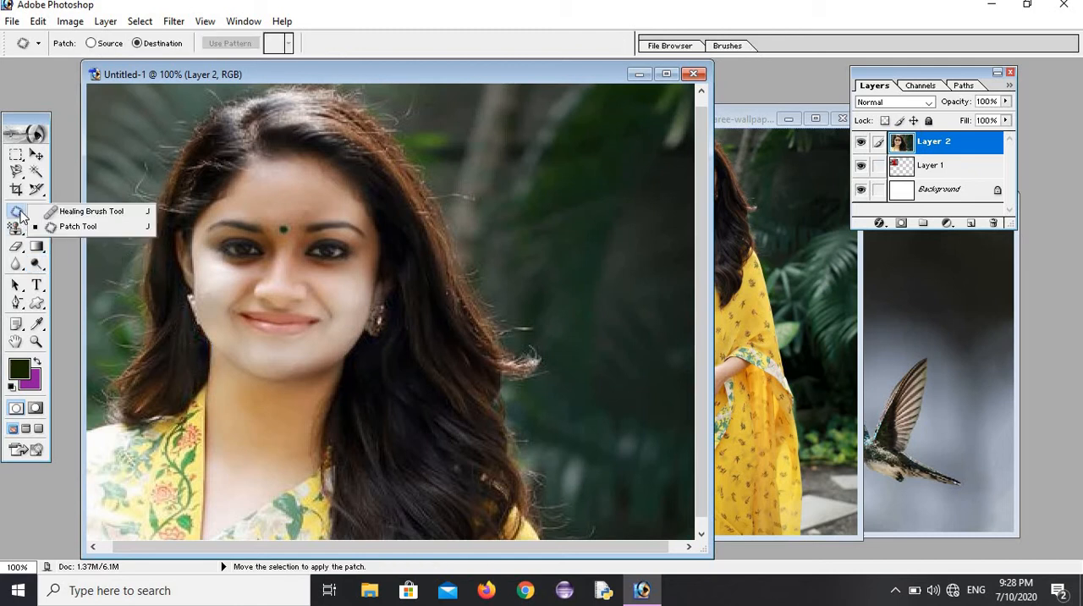
click(78, 226)
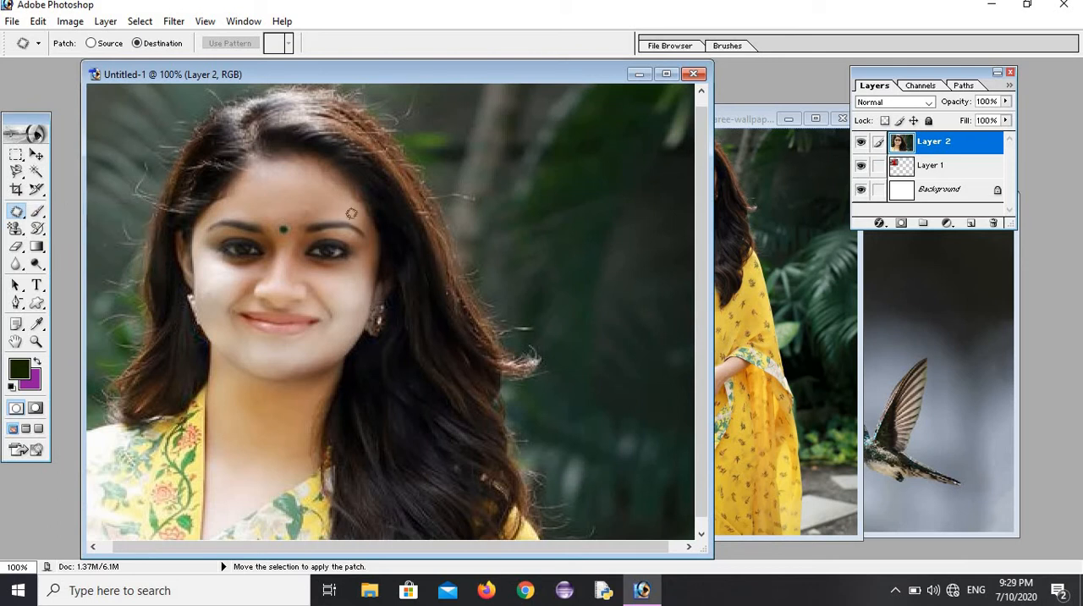
click(38, 229)
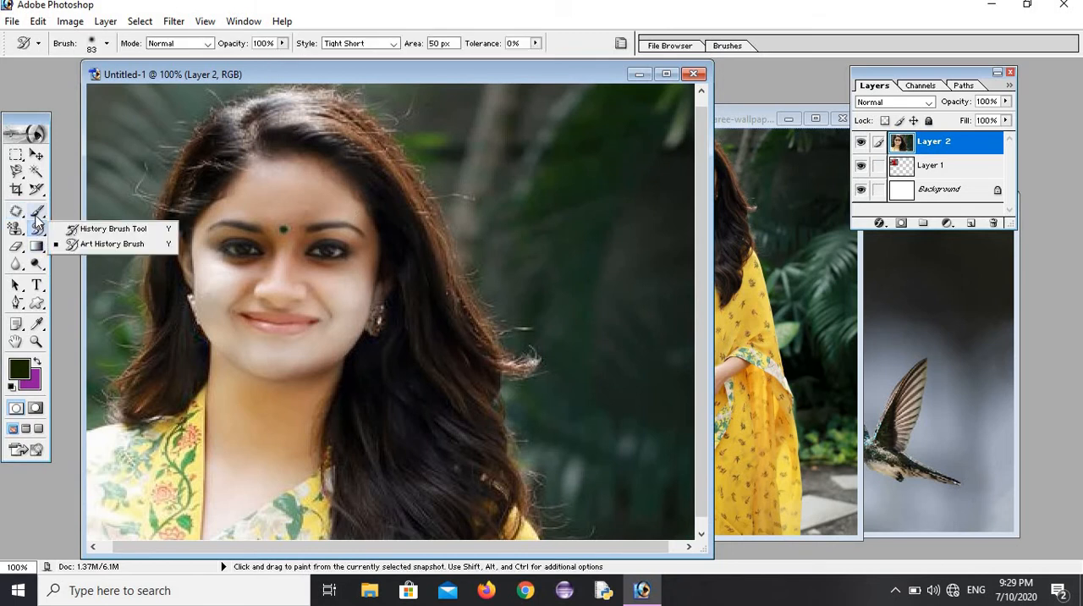
Step: Paint a small dark dot on the woman's right-hand cheek with the Brush tool, using the 5 px hard brush
click(36, 210)
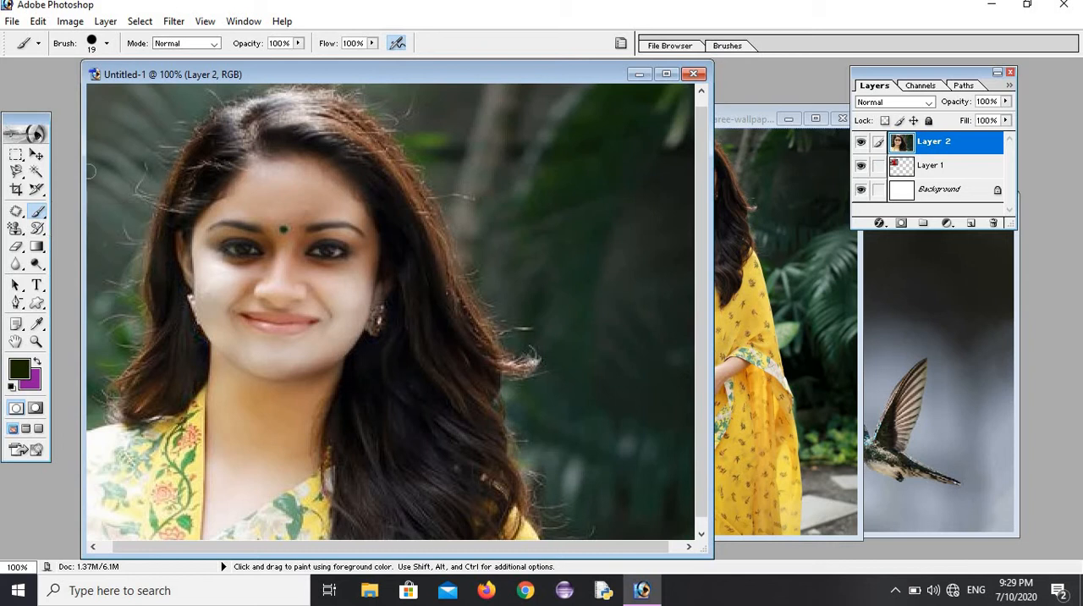
click(107, 43)
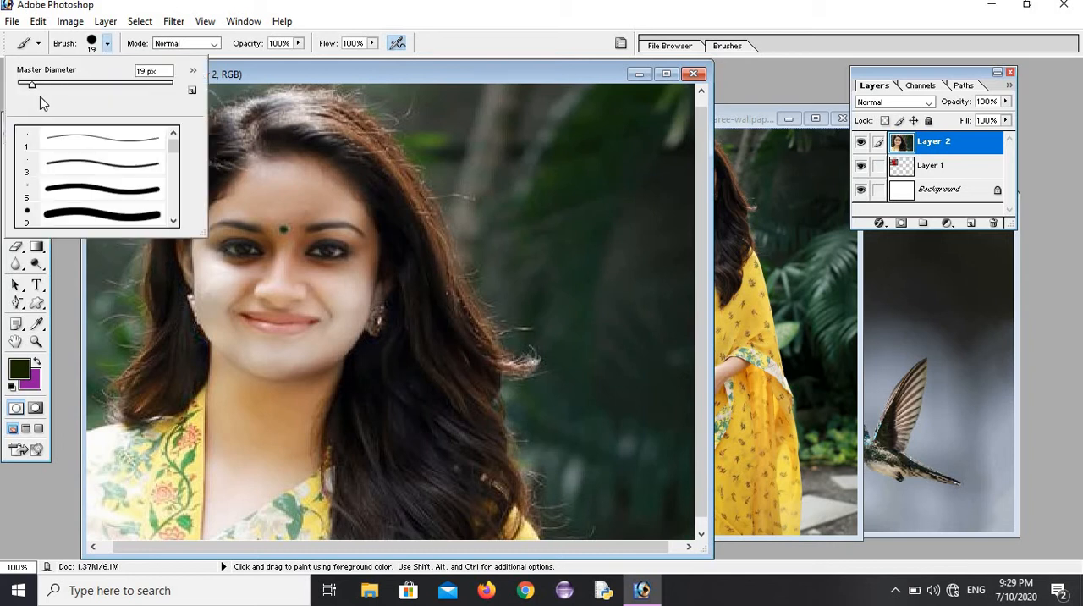
drag(33, 87, 31, 88)
click(54, 196)
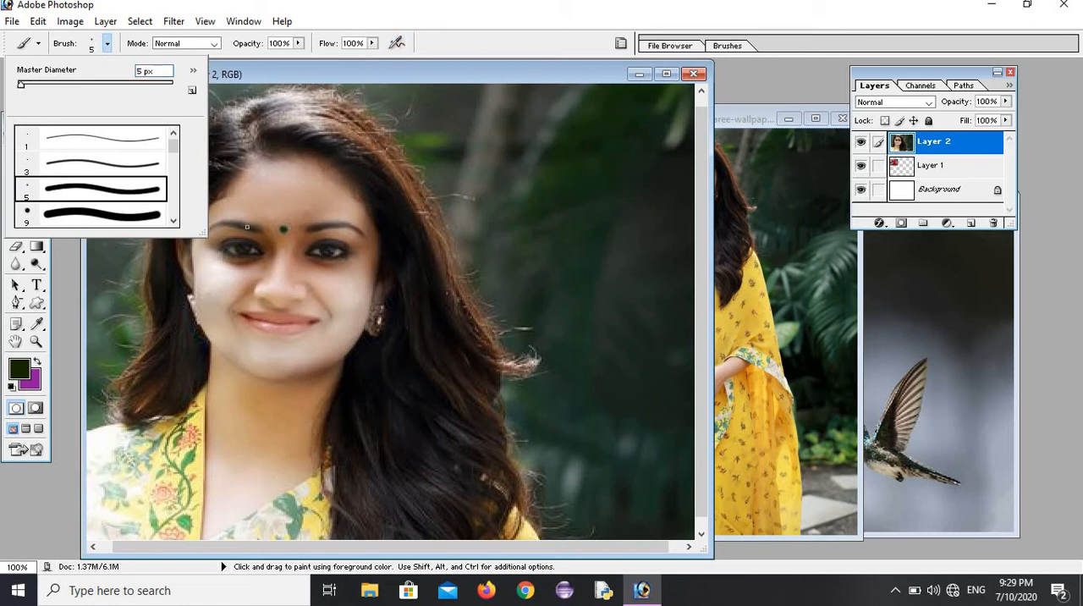
click(341, 291)
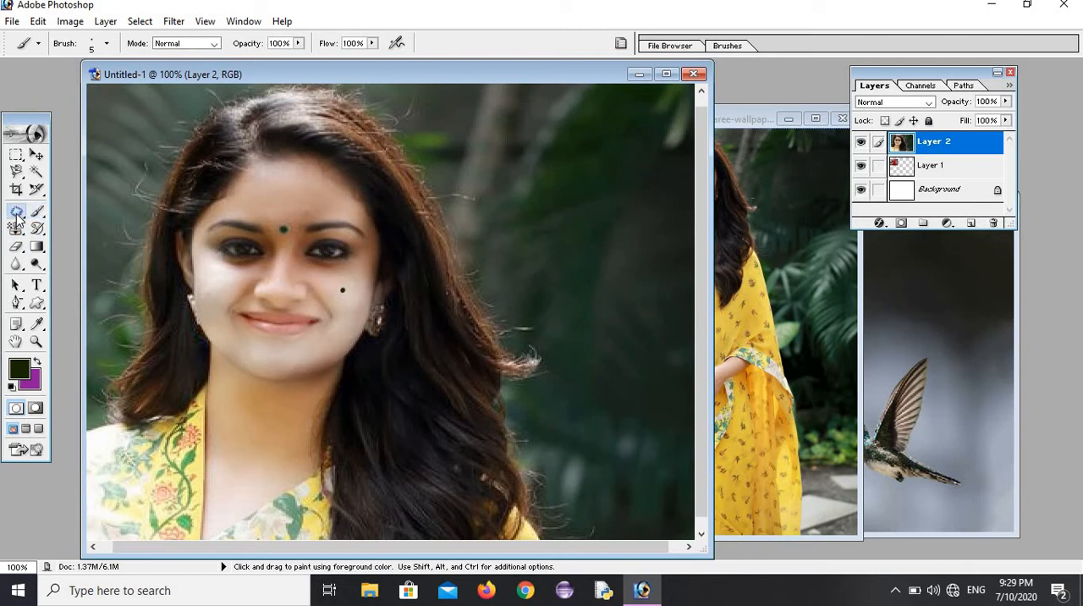
Step: Cover the dot on the cheek with clean skin from just below it using the Patch tool in Destination mode, and deselect
drag(16, 212, 71, 233)
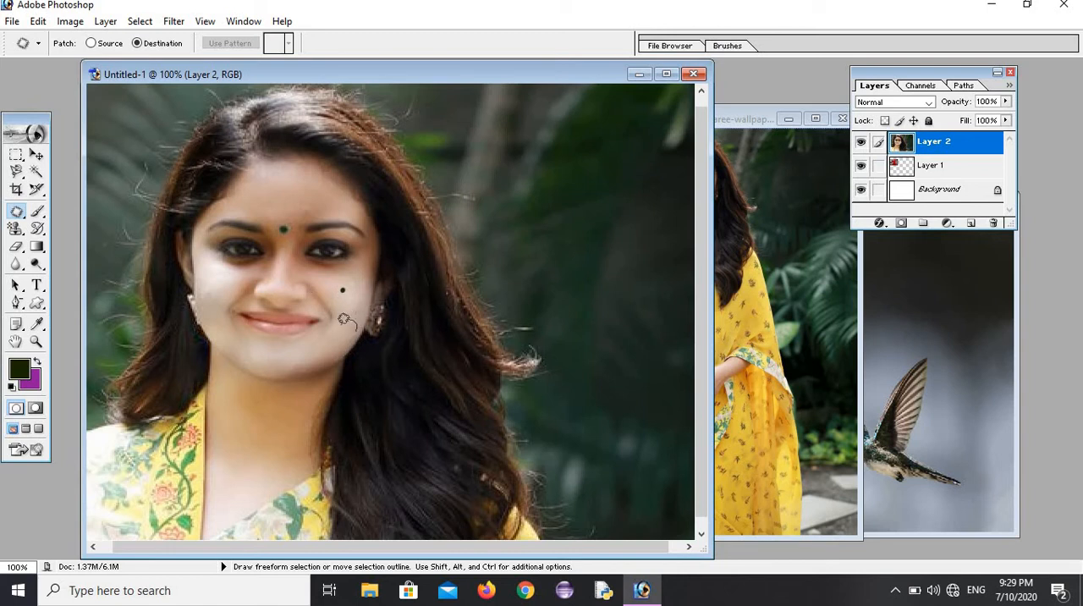
mouse_move(339, 321)
mouse_down()
mouse_move(348, 332)
mouse_move(350, 294)
mouse_up()
key(ctrl+d)
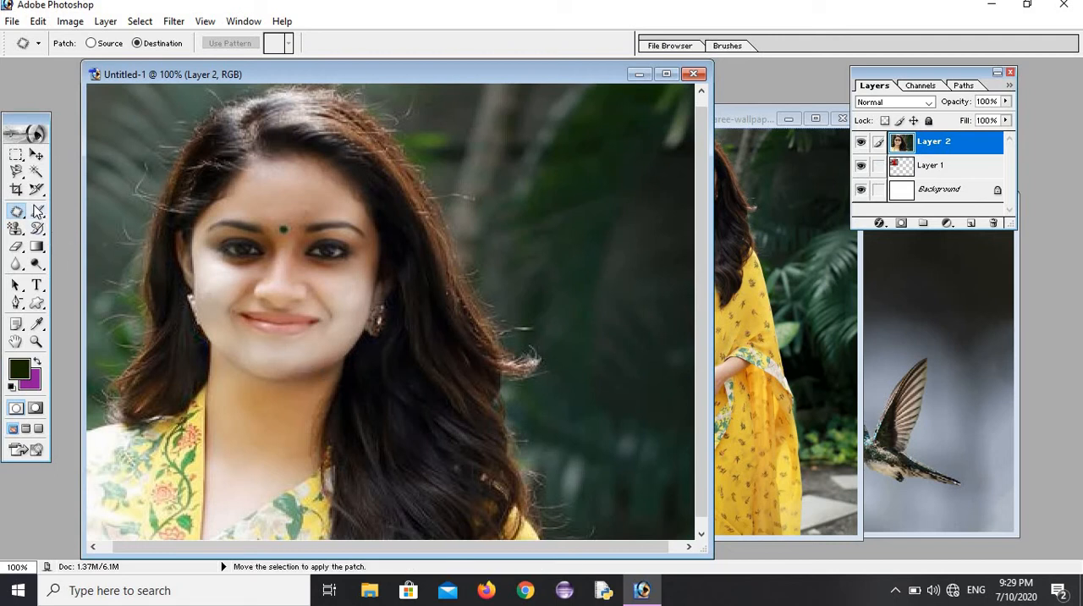
Step: Paint two small dark dots close together on the same cheek with the 5 px Brush tool
click(38, 213)
right_click(38, 212)
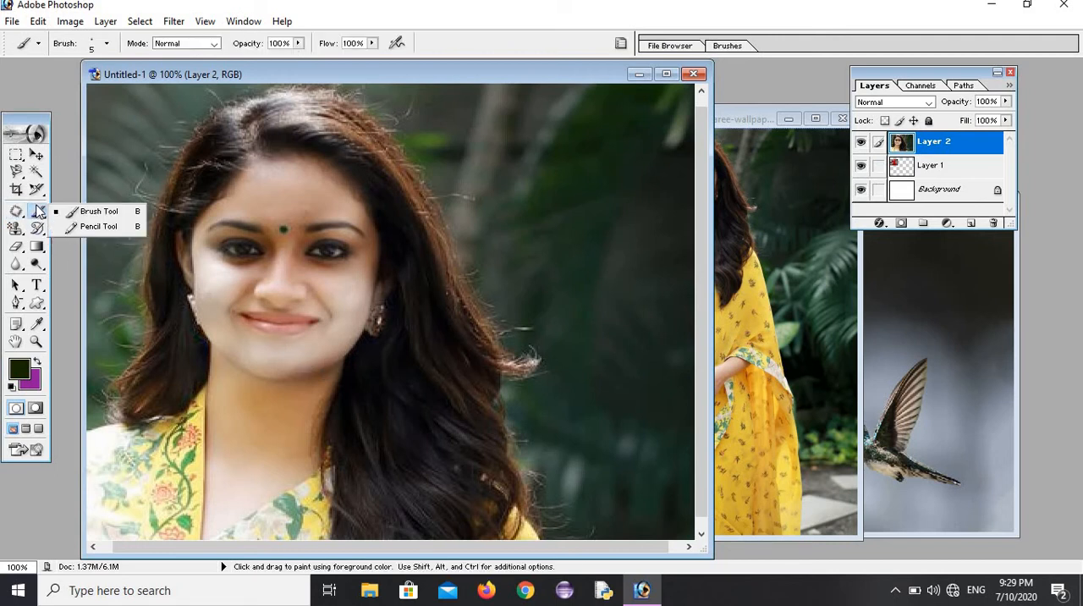
click(91, 213)
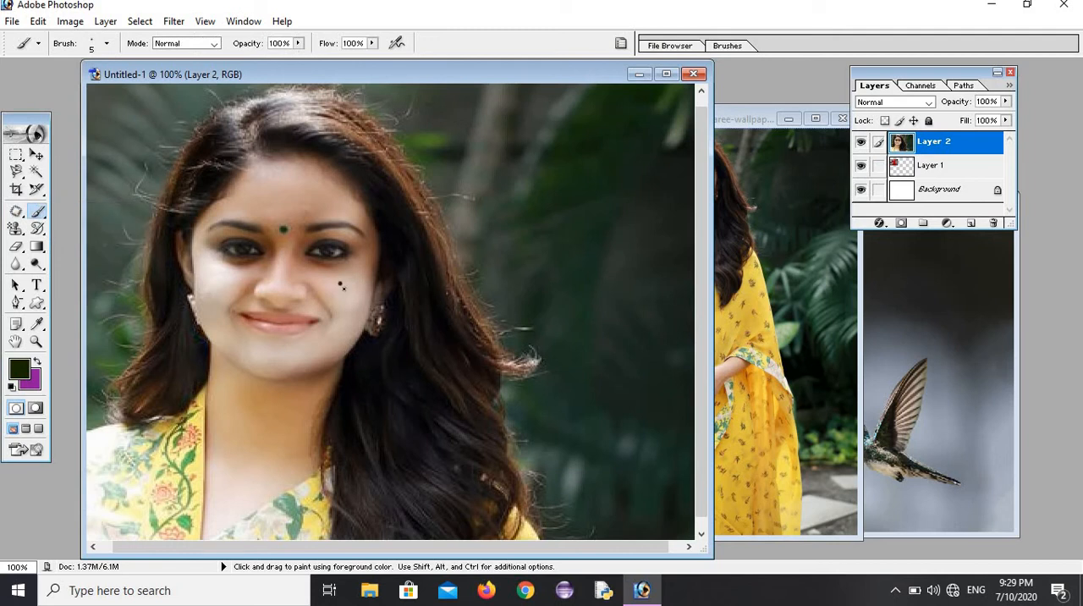
Step: Patch over both dots on the cheek with a nearby area of clean skin in Destination mode, and clear the selection
click(18, 213)
right_click(19, 213)
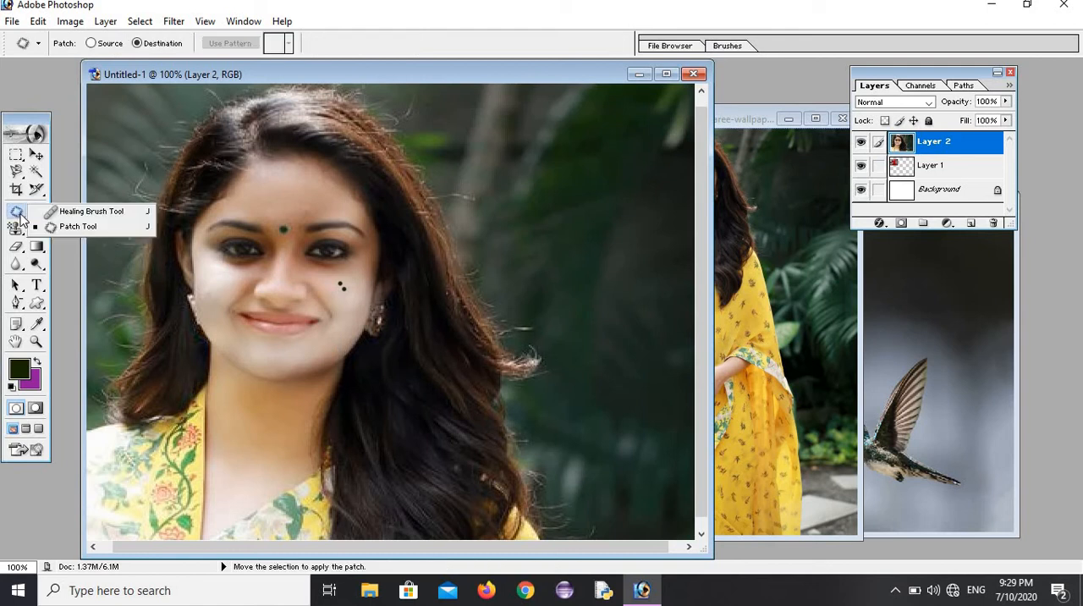
click(64, 227)
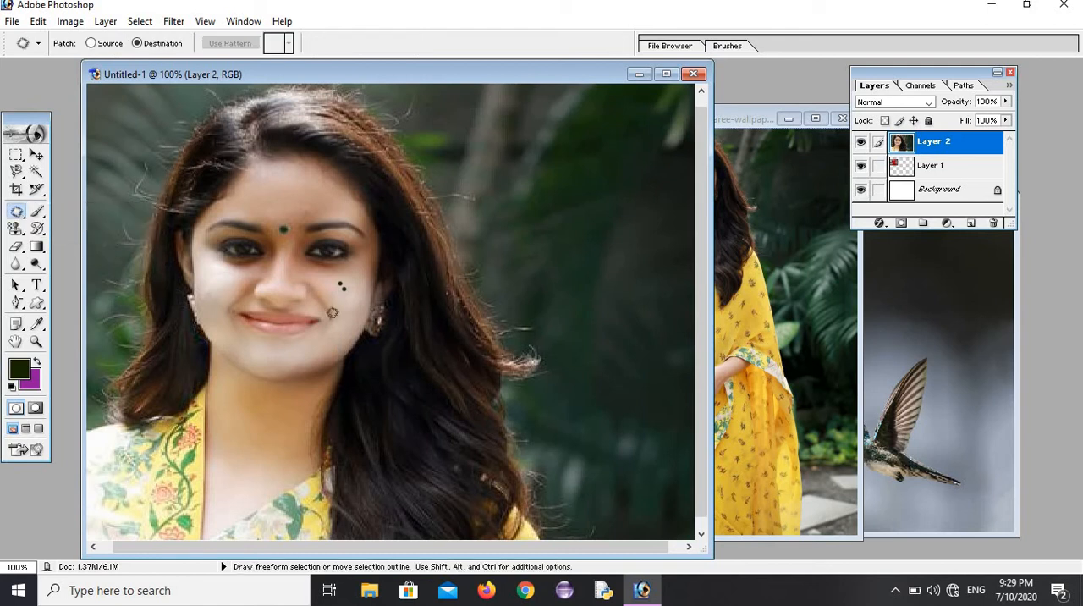
mouse_move(339, 307)
mouse_down()
mouse_move(353, 326)
mouse_move(355, 306)
mouse_move(341, 335)
mouse_move(344, 288)
mouse_up()
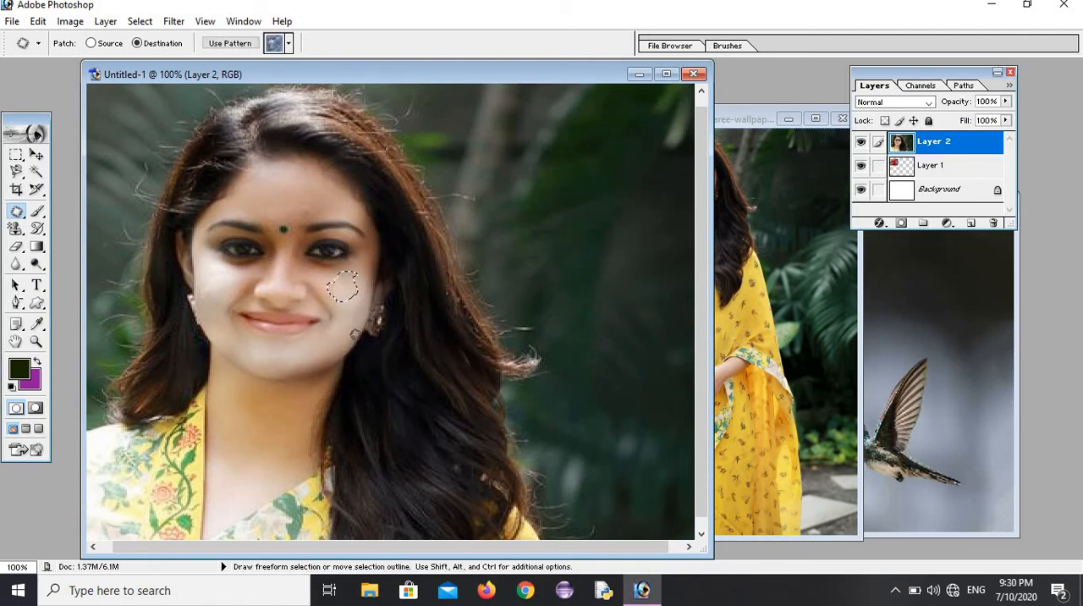
key(ctrl+d)
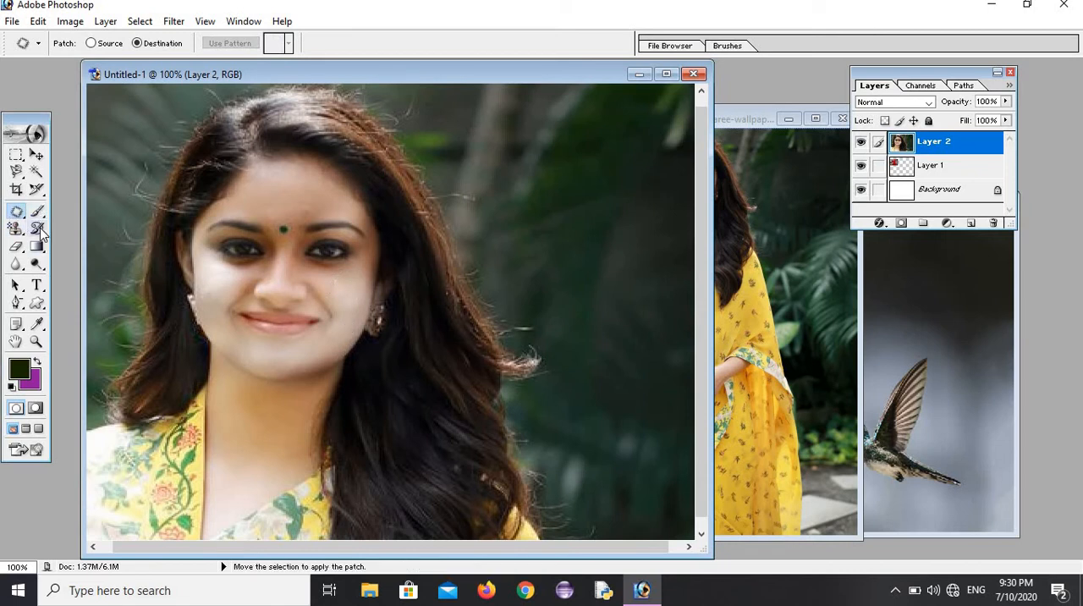
Step: Paint another dark dot on the cheek and retouch it with the 19 px Healing Brush, using skin sampled nearby as the source
drag(37, 211, 85, 213)
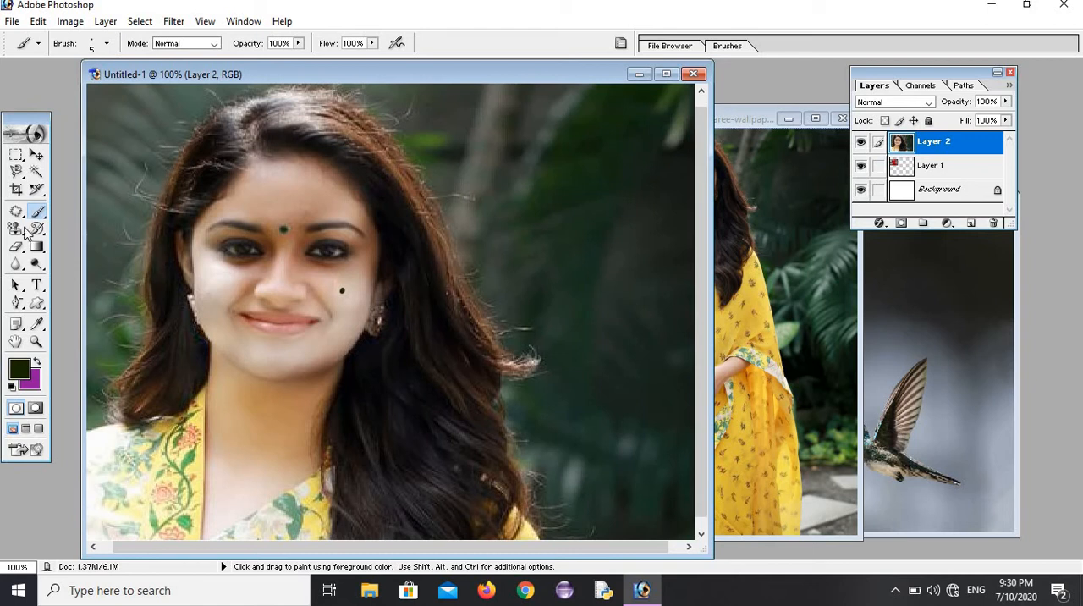
drag(16, 211, 66, 213)
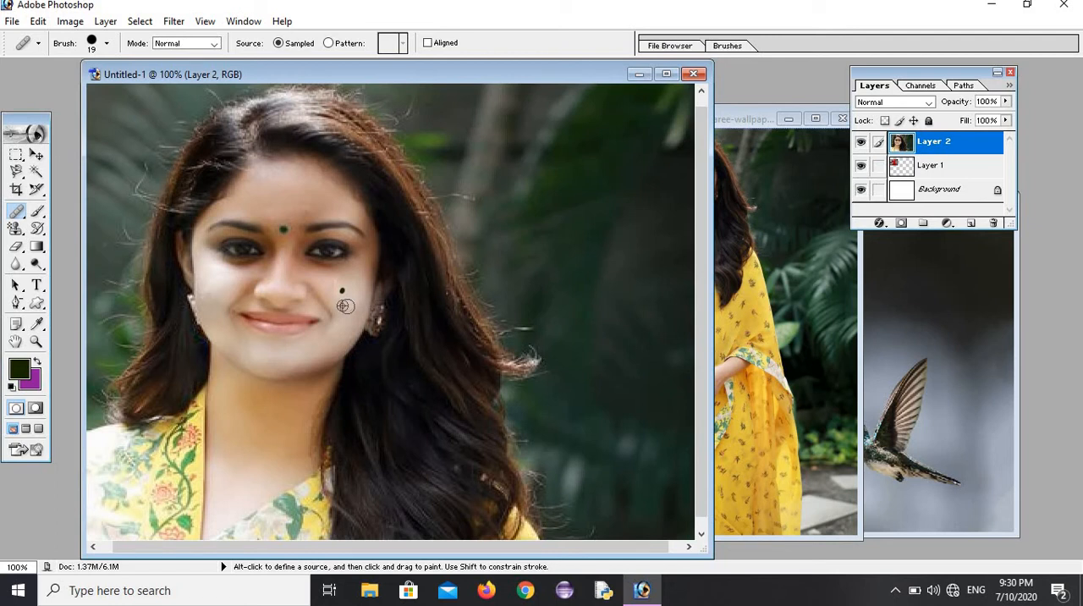
alt+click(347, 305)
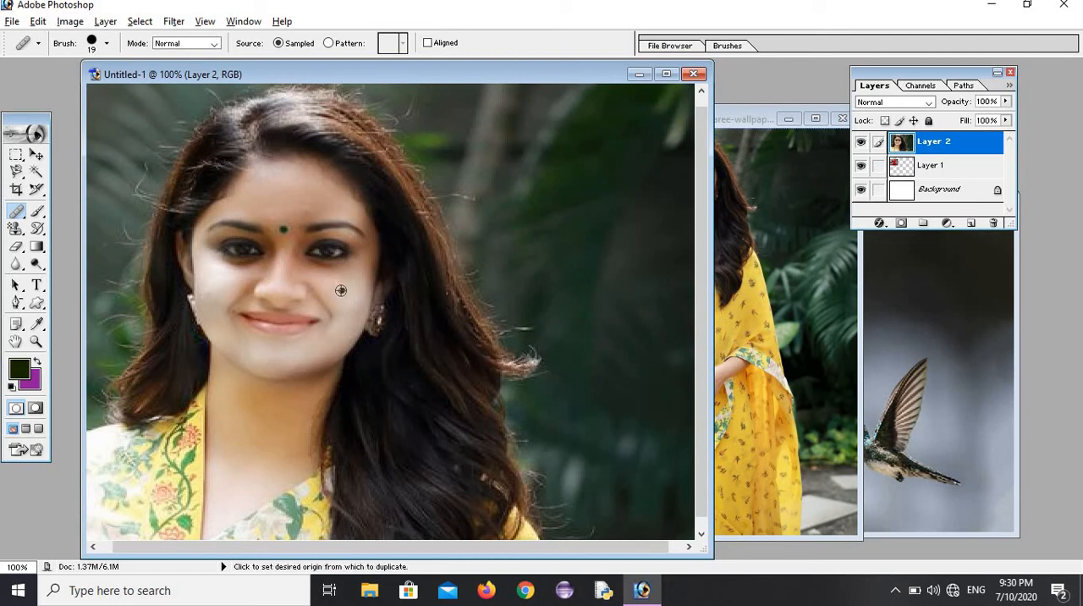
click(341, 291)
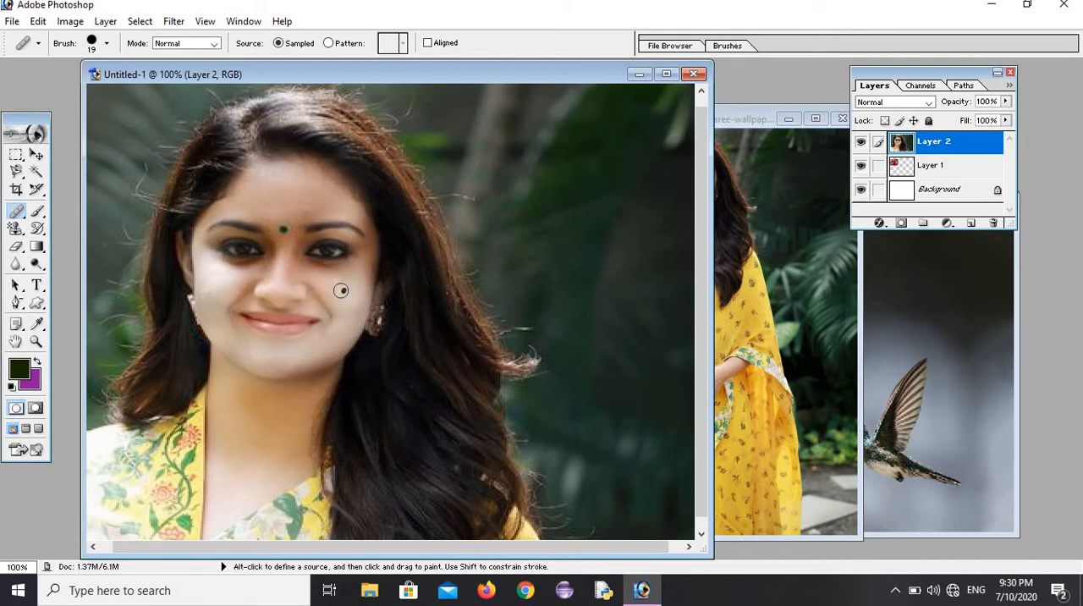
click(348, 294)
click(349, 297)
click(363, 297)
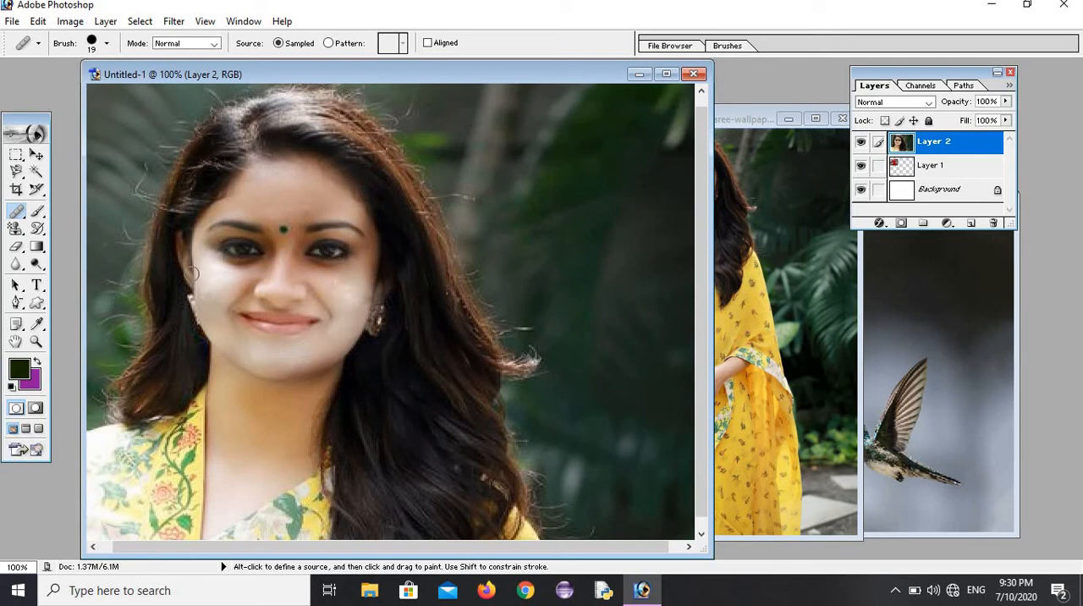
Step: Show the picture in full screen with the menu bar and in plain full screen, and return to the standard screen mode
click(25, 429)
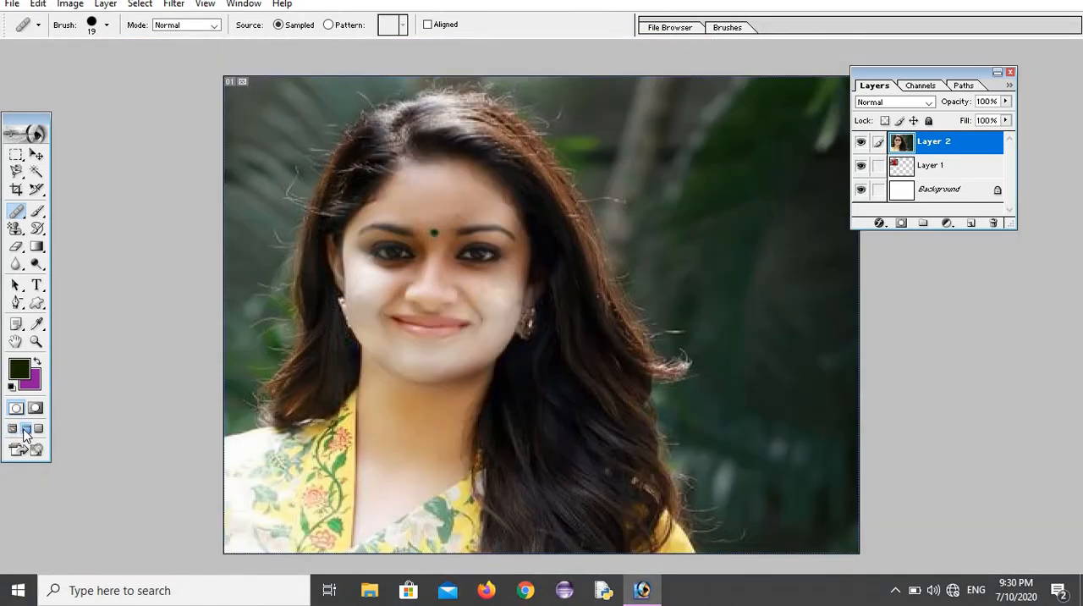
click(38, 429)
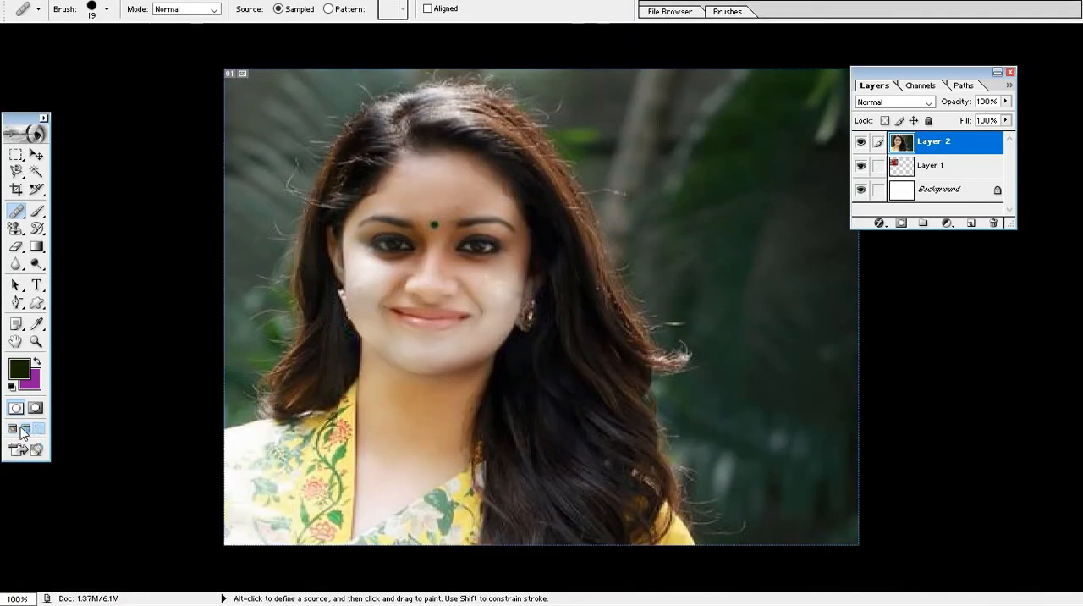
click(12, 429)
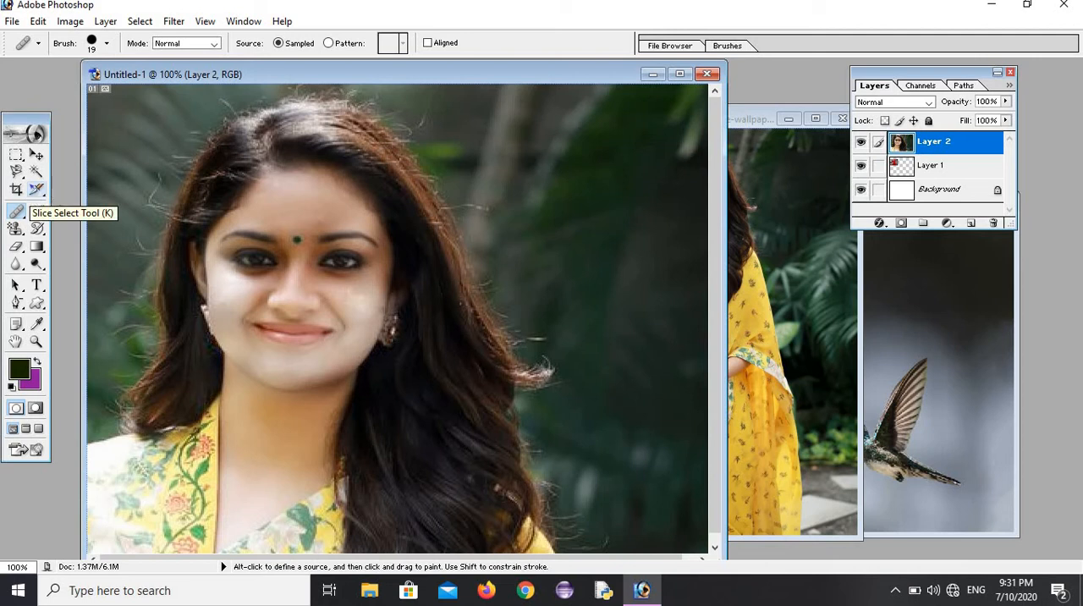
Step: Close the Untitled-1 document without saving and clear the selection in the yellow saree picture
click(702, 74)
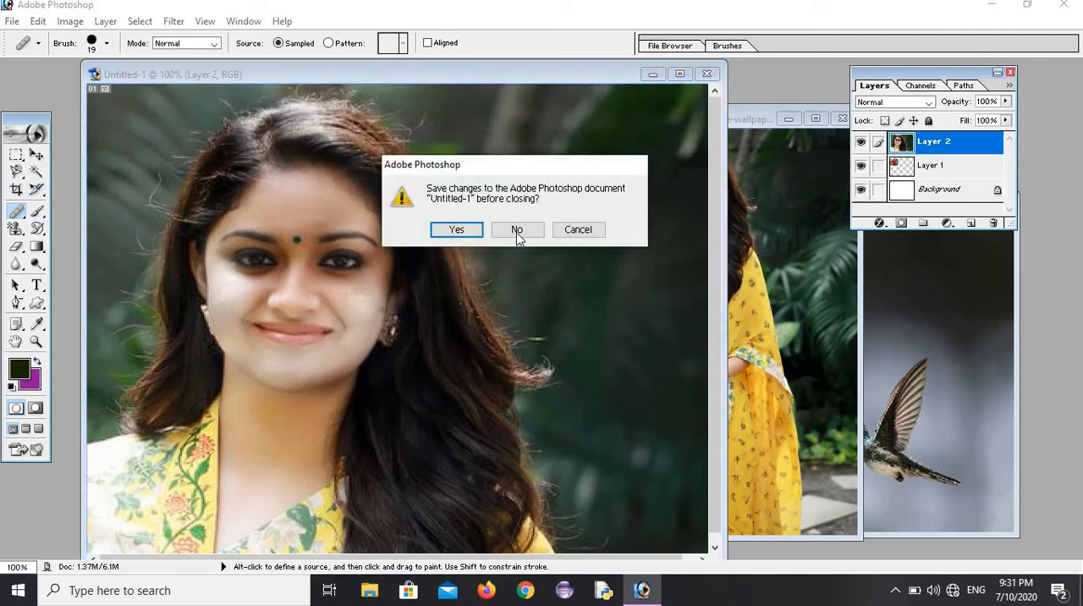
click(515, 234)
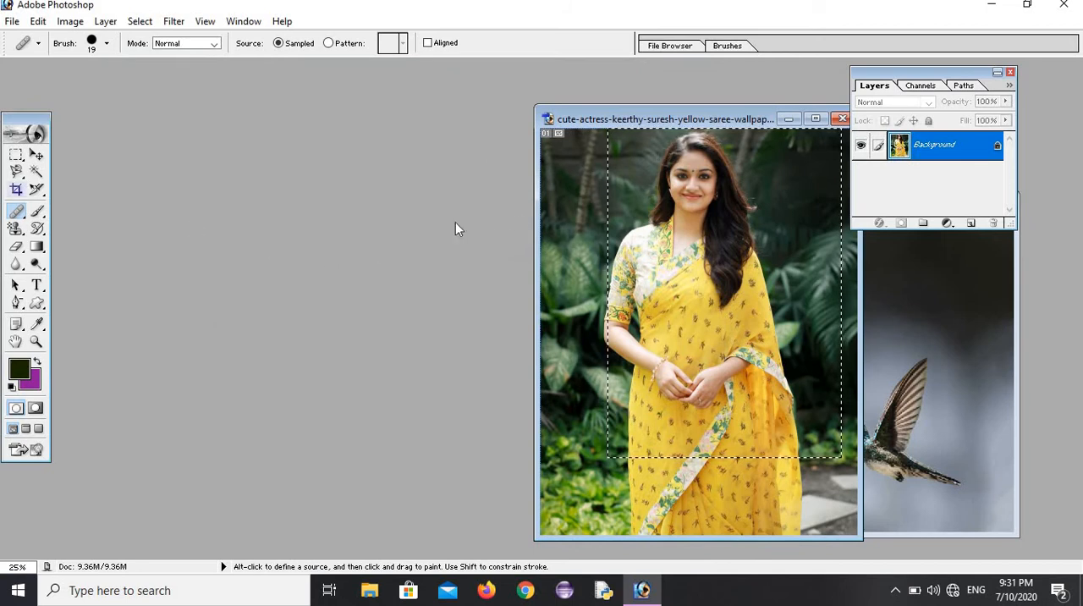
click(140, 23)
click(168, 60)
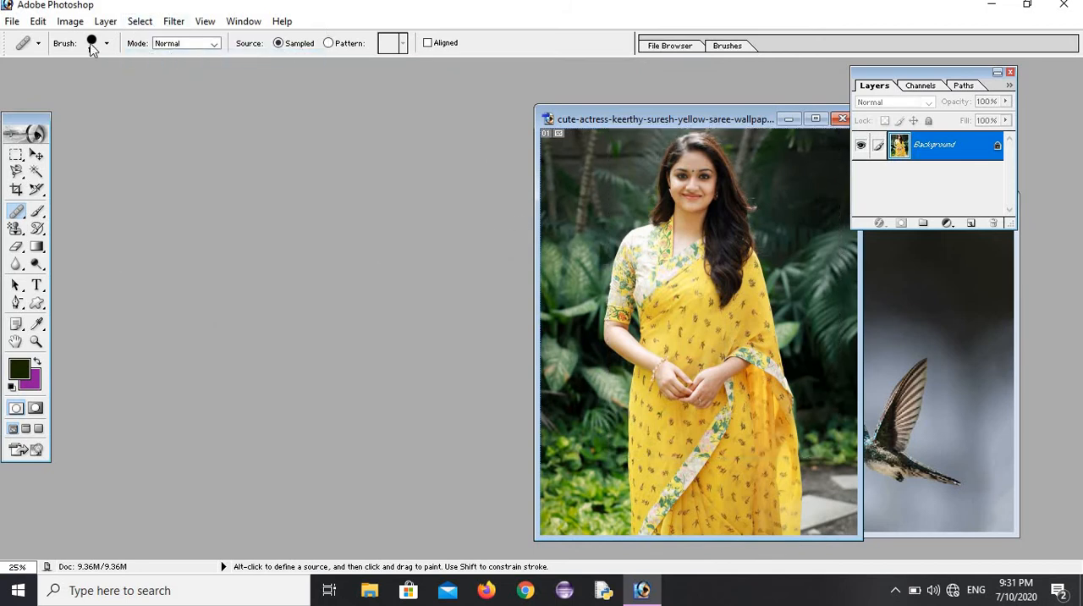
Step: Create a white 800 x 600 pixel RGB document at 72 pixels/inch and move its window clear of the saree picture
click(13, 23)
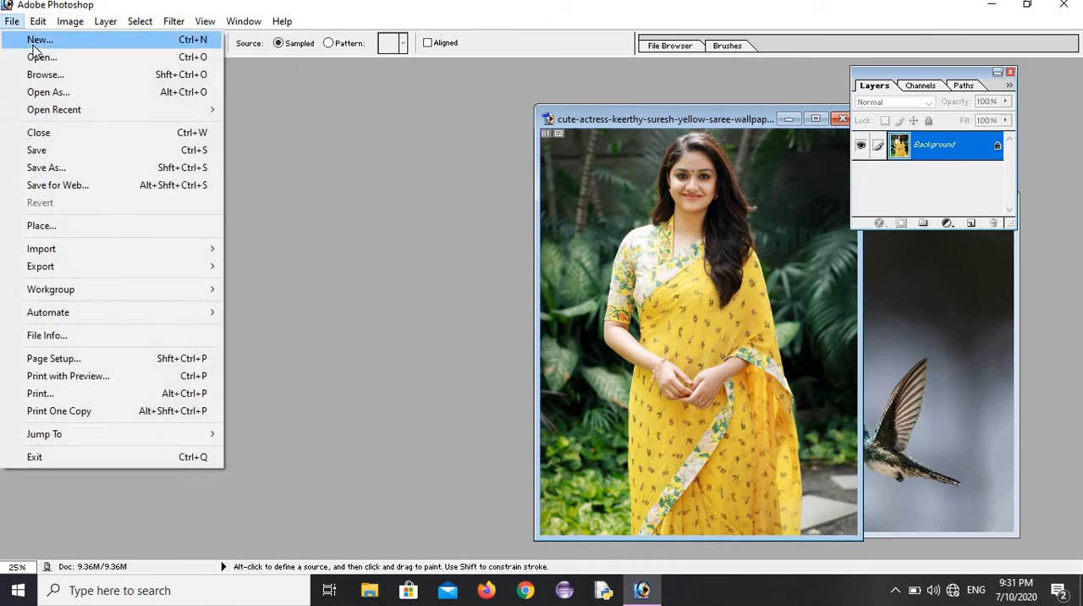
click(38, 44)
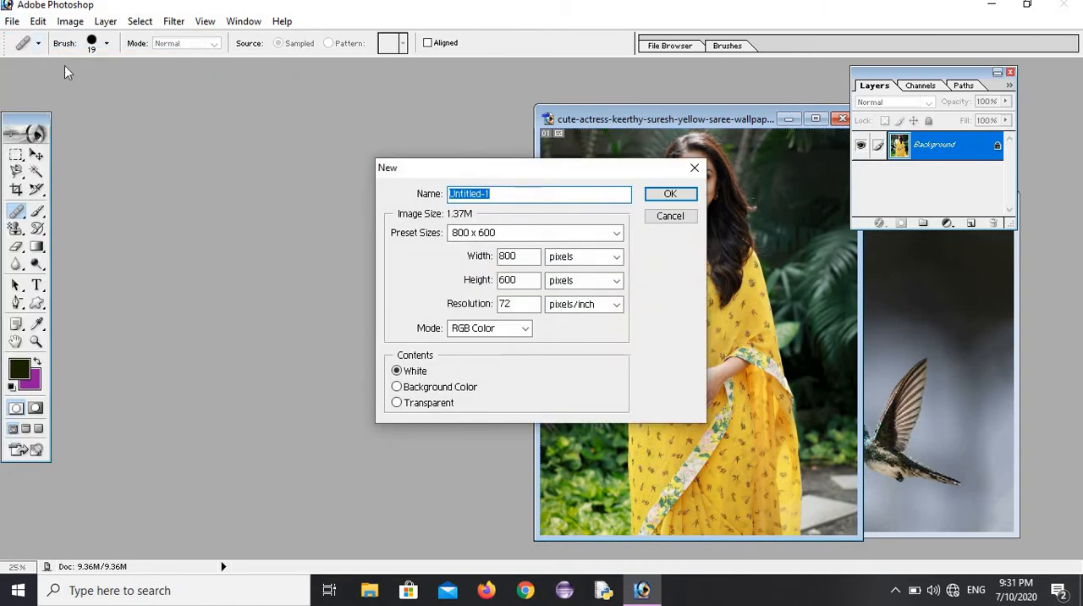
click(663, 194)
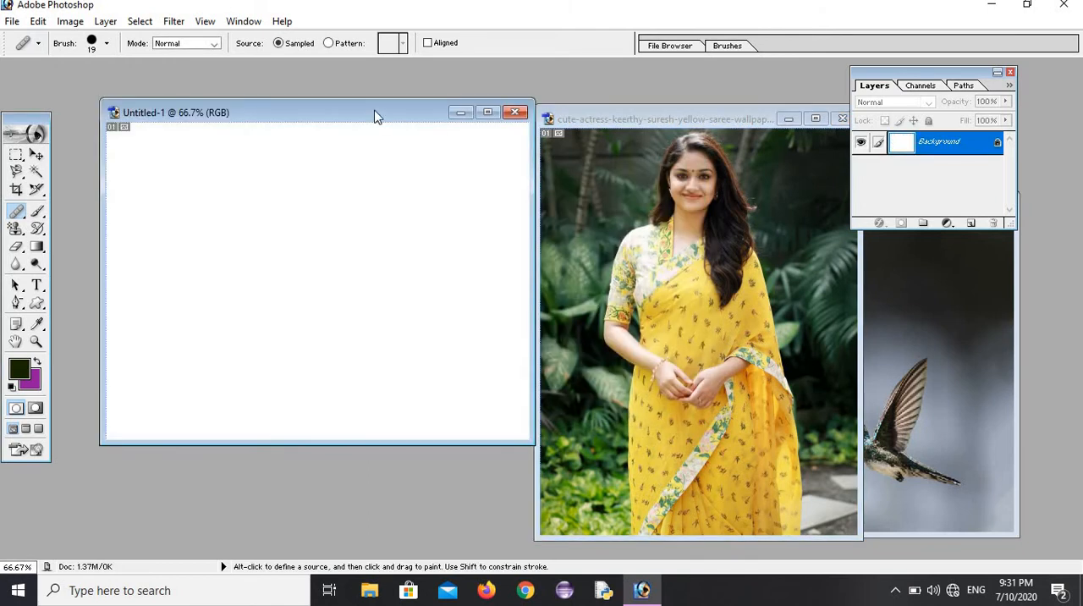
drag(374, 110, 352, 91)
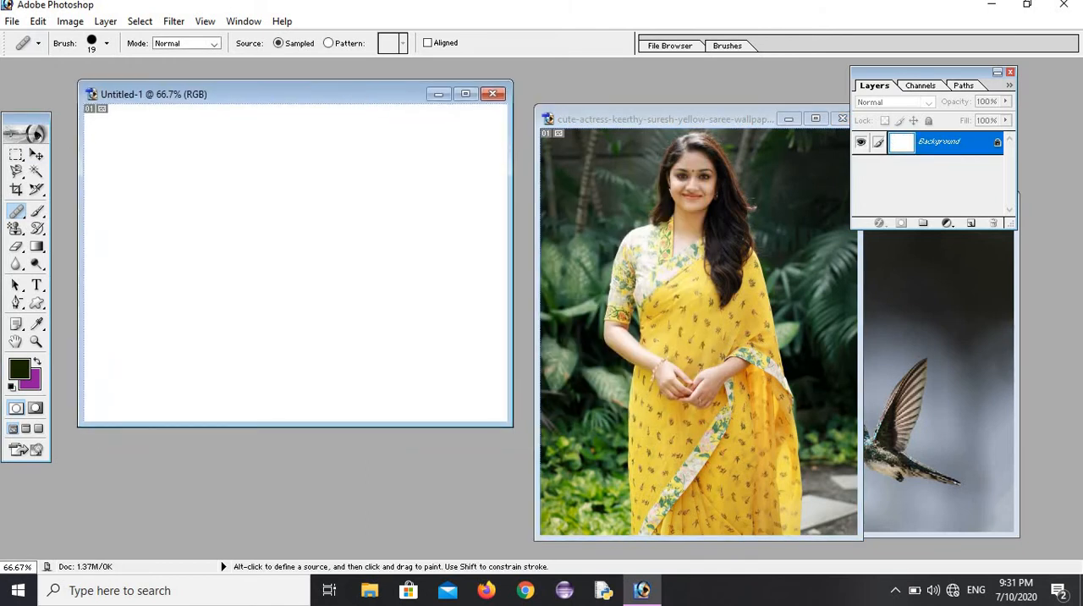
Step: Select the woman's head in the saree picture with a rectangular marquee and move a copy of it into the blank document
drag(16, 155, 70, 159)
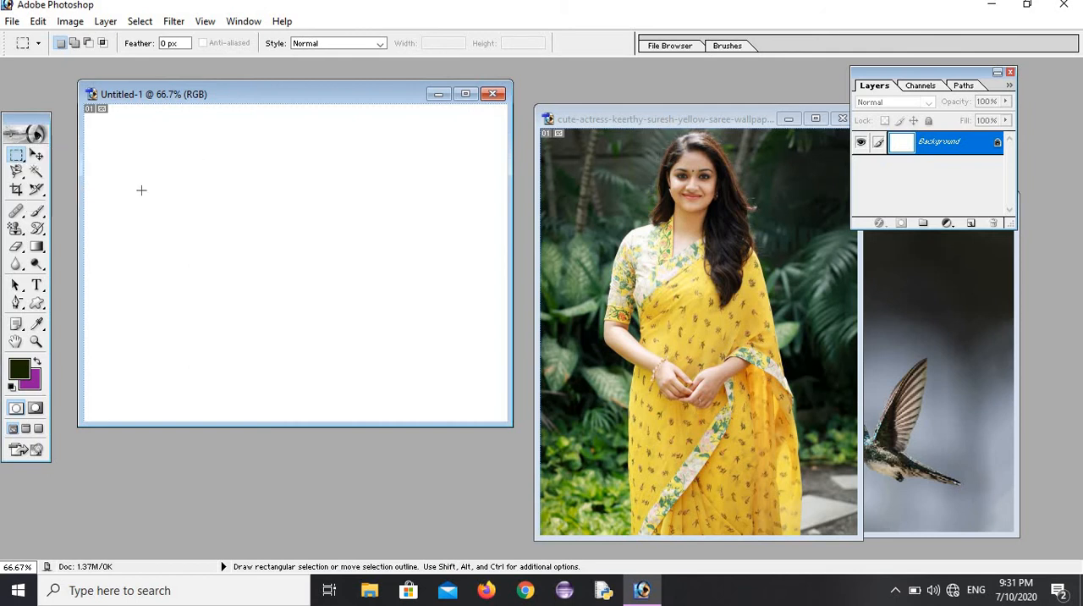
click(647, 140)
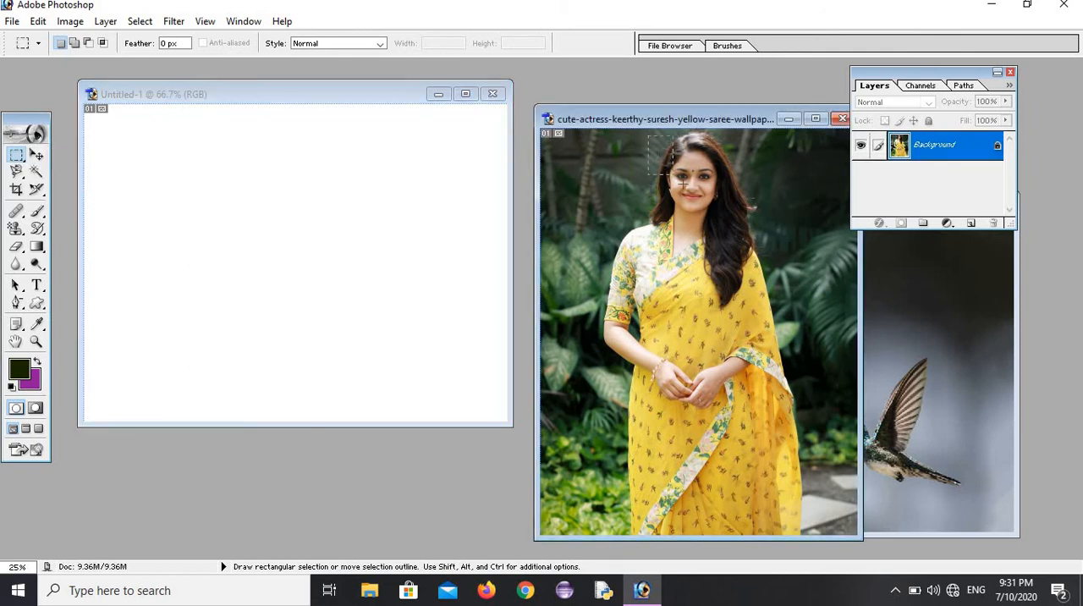
drag(723, 218, 752, 225)
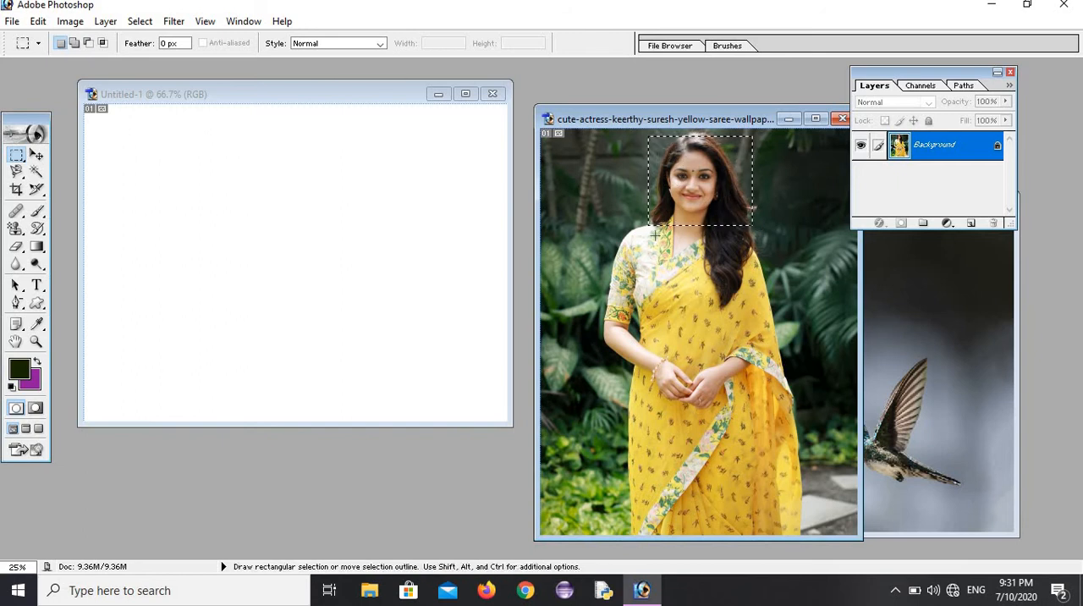
click(36, 155)
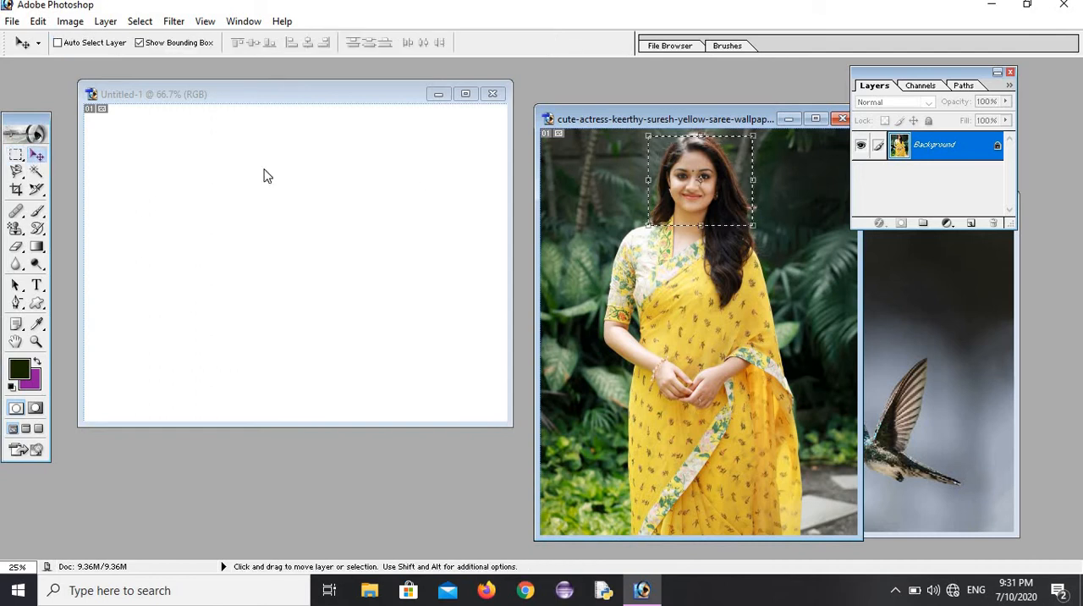
drag(665, 176, 315, 242)
drag(384, 292, 270, 312)
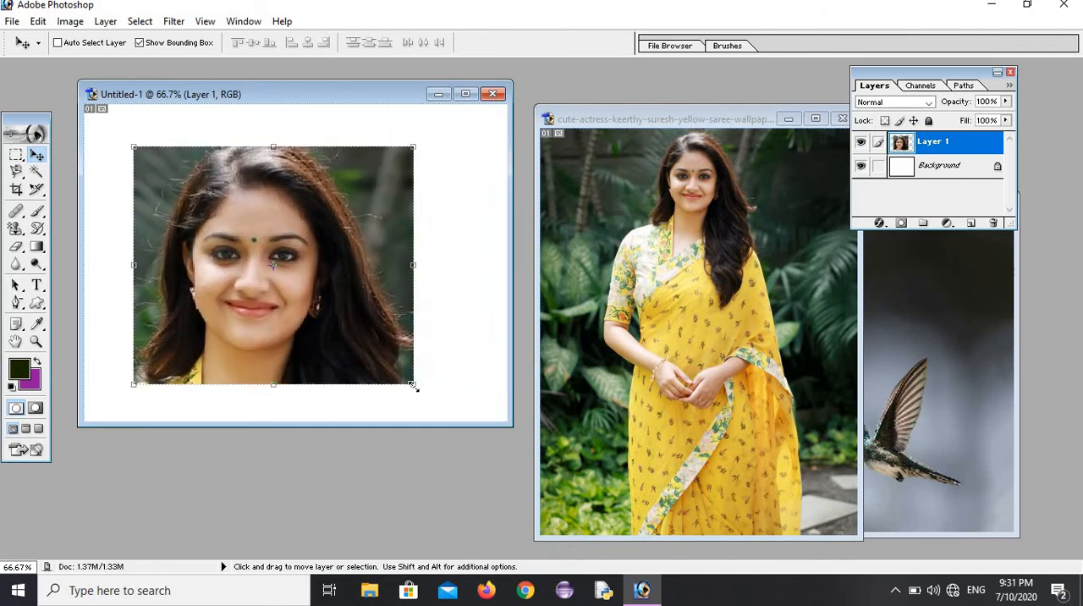
Step: Scale the head portrait to about 31.3% width and 35.5% height in the canvas's upper left corner, and apply the transformation
drag(413, 385, 78, 154)
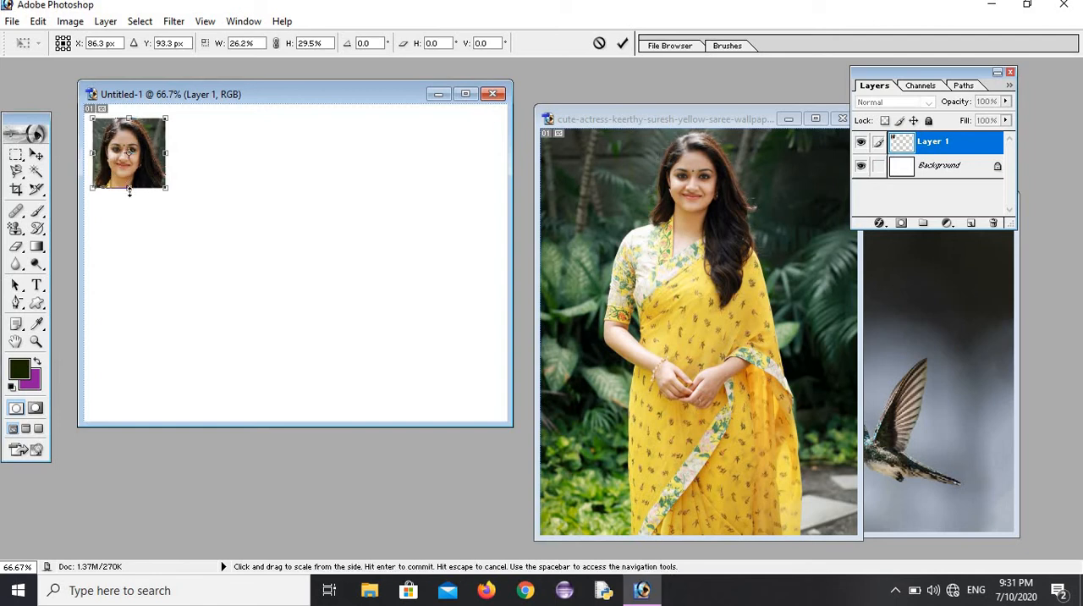
drag(132, 206, 132, 219)
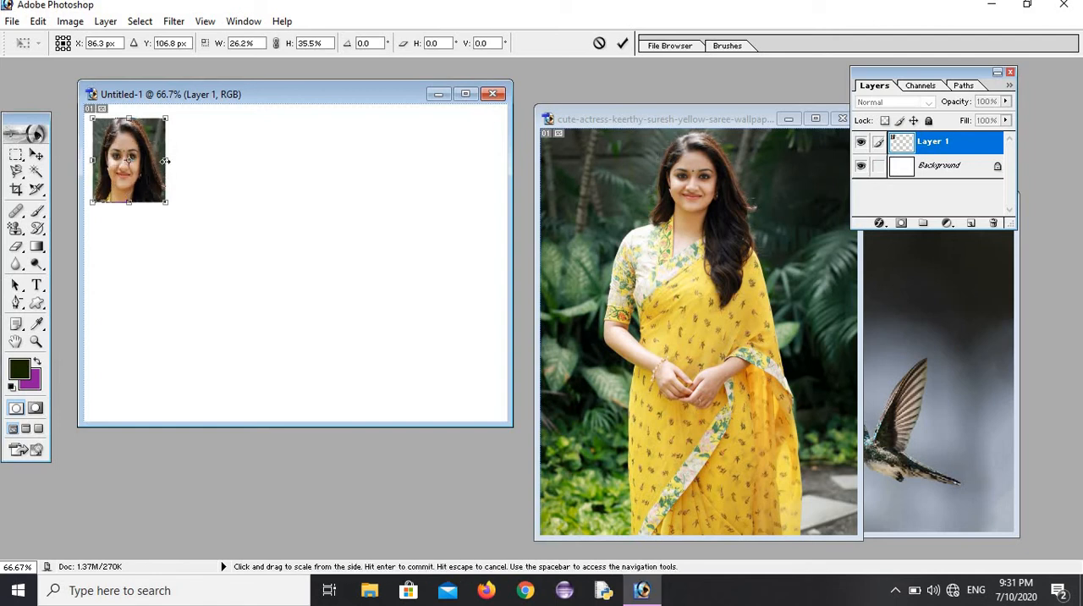
drag(176, 161, 180, 160)
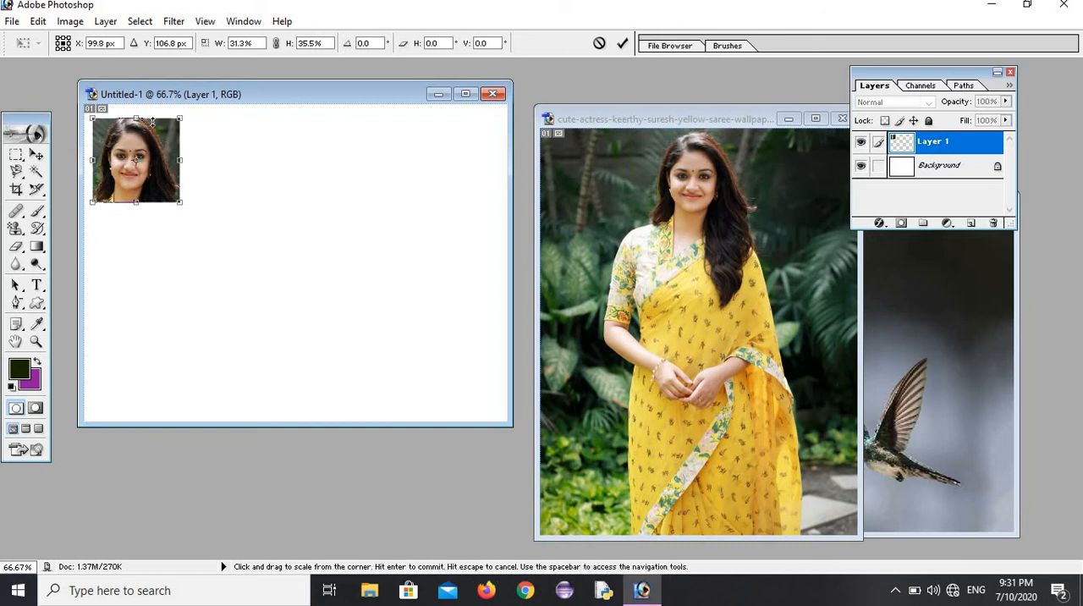
click(36, 246)
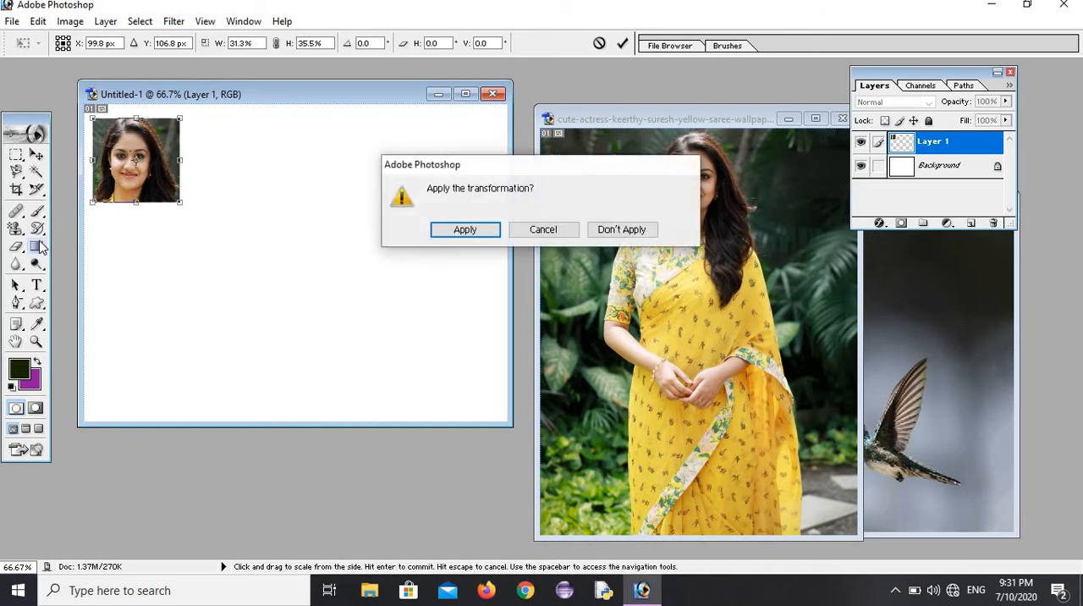
click(449, 230)
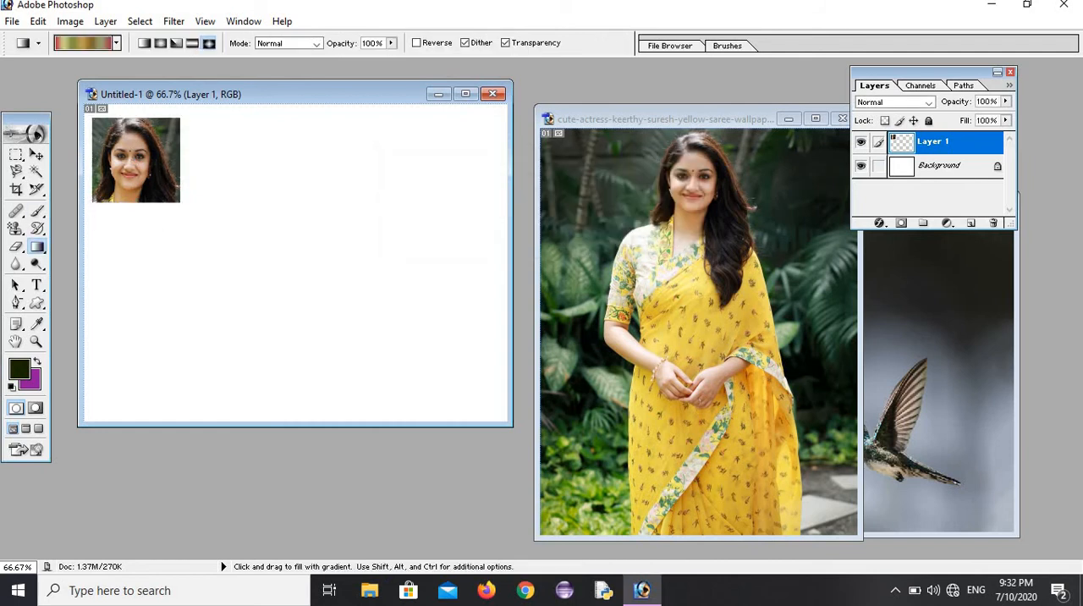
Step: Copy and paste the small portrait using a rectangular selection around it, and place the copy just to its right with a narrow gap
drag(17, 159, 184, 208)
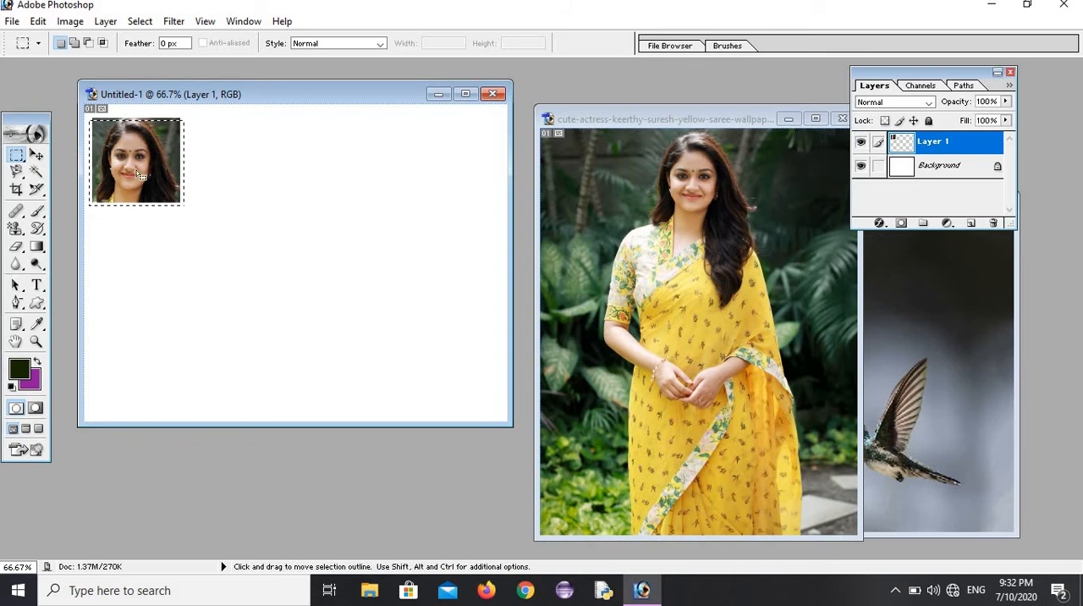
click(39, 21)
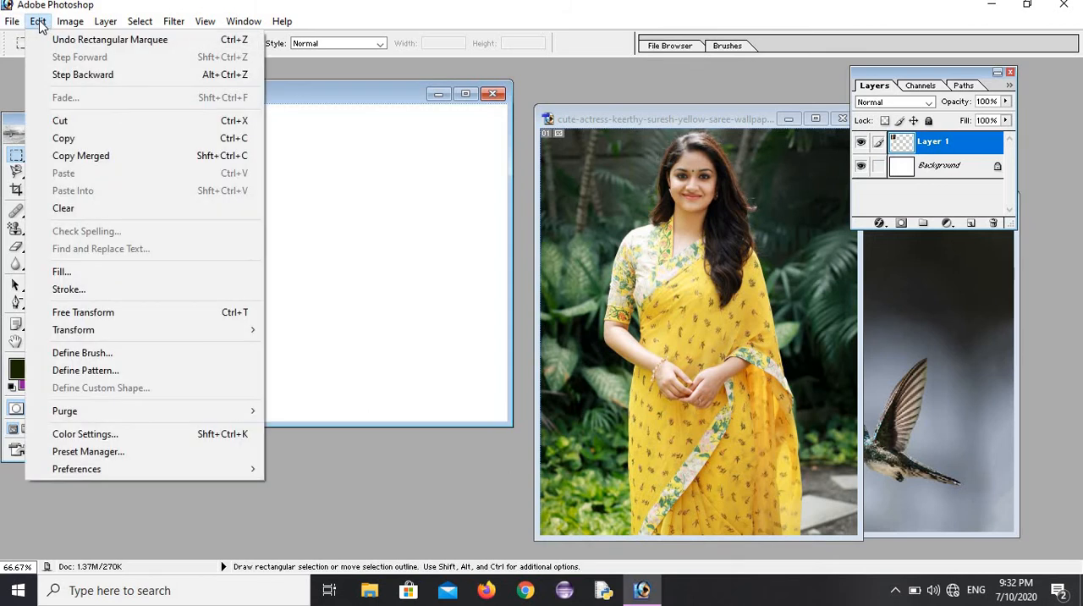
click(63, 138)
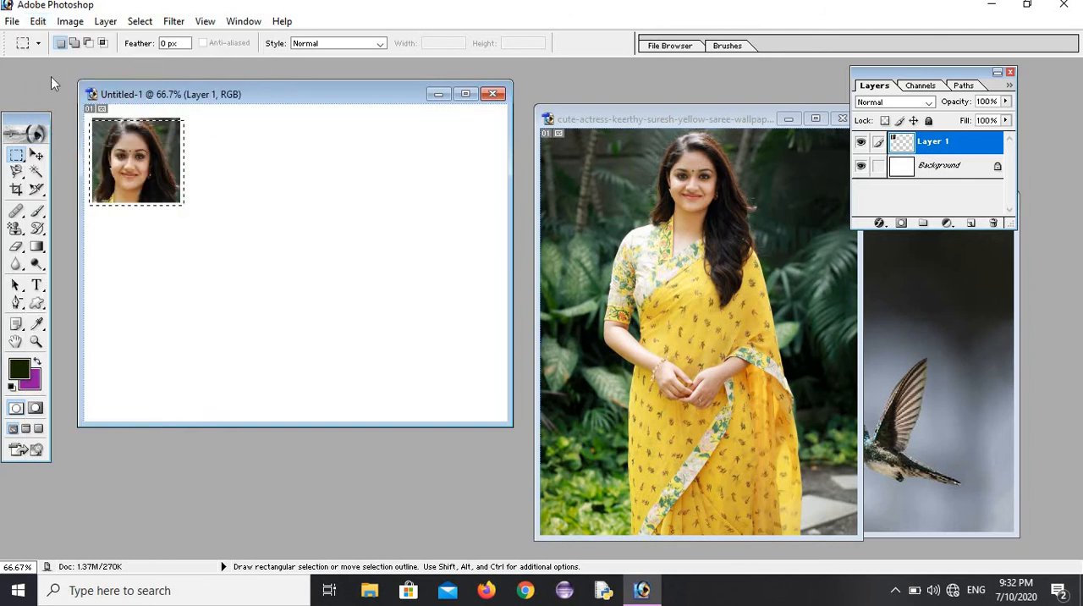
click(38, 21)
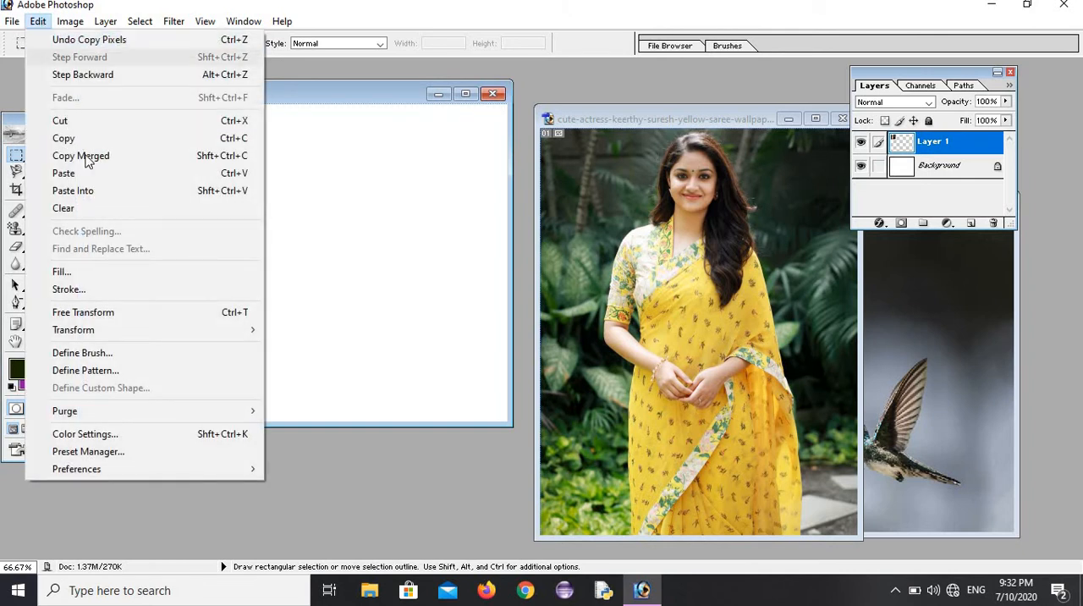
click(85, 166)
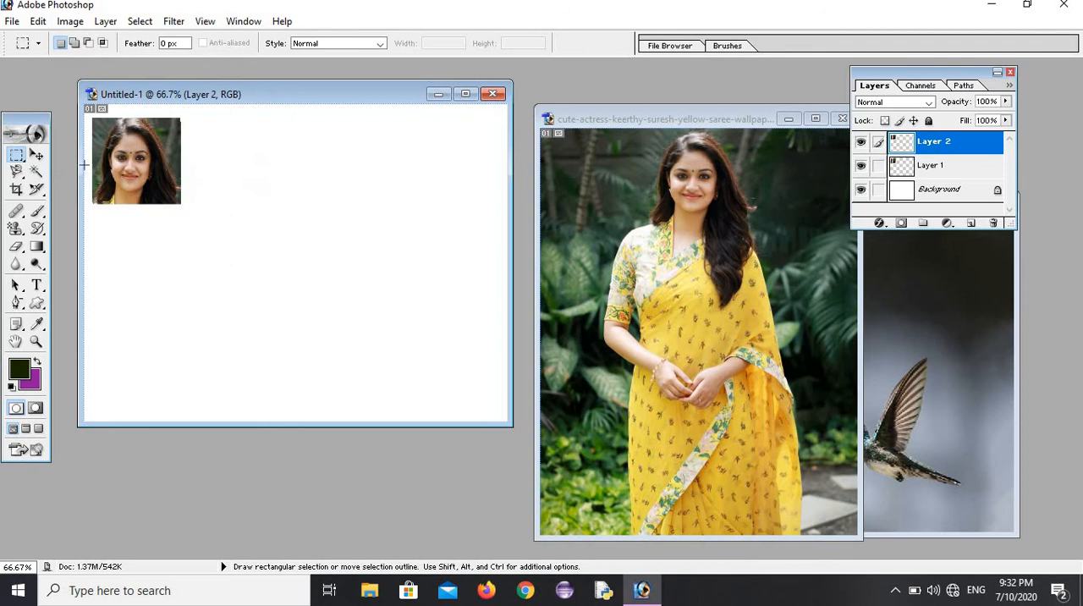
click(36, 155)
drag(113, 169, 199, 160)
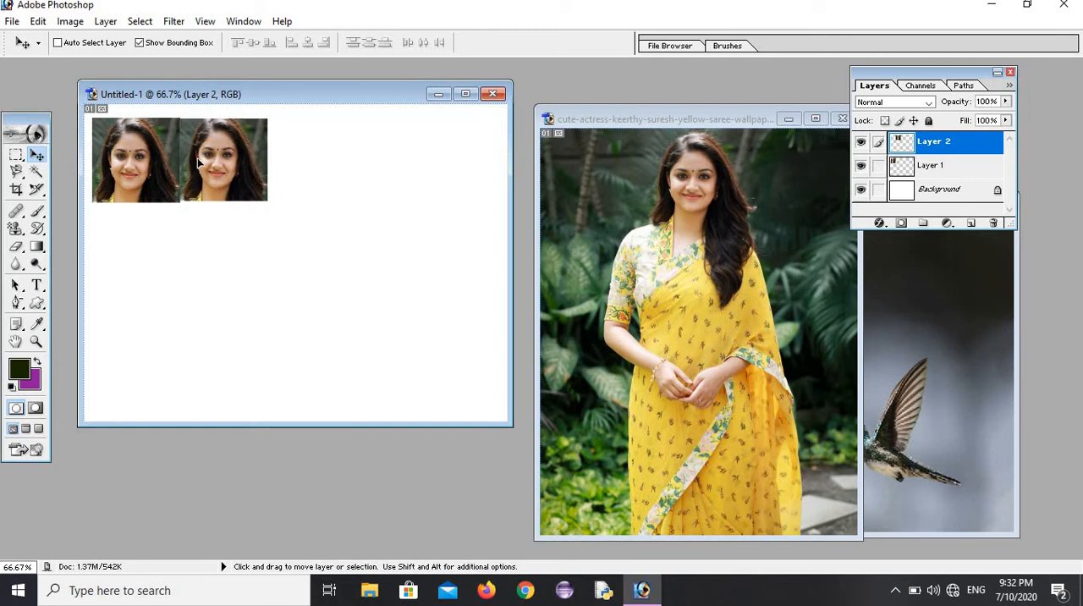
drag(198, 162, 204, 164)
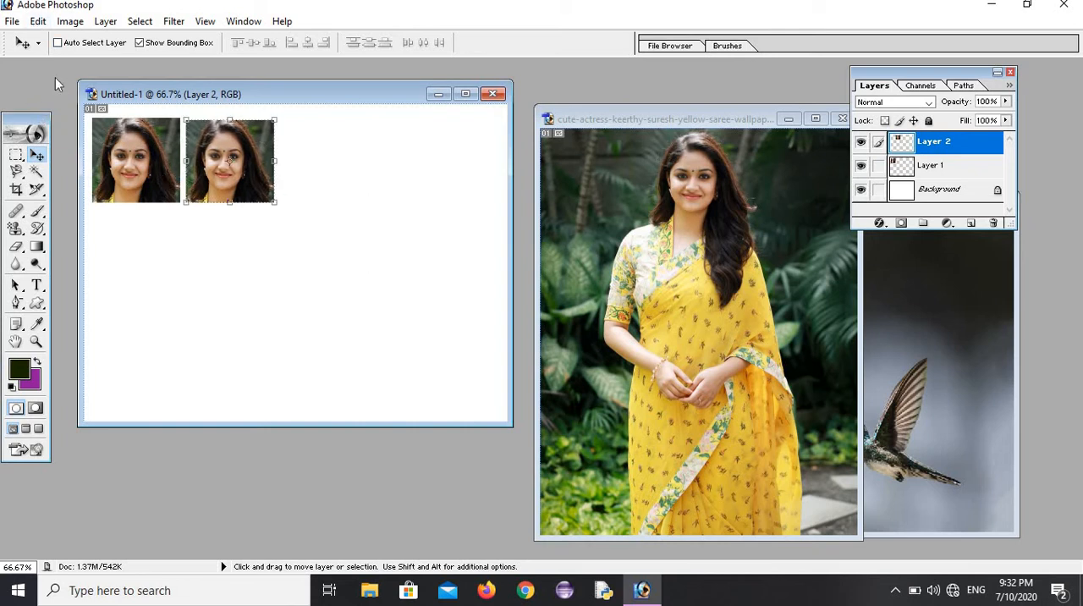
Step: Paste two more copies of the portrait and line them up to complete a row of four across the canvas
click(38, 21)
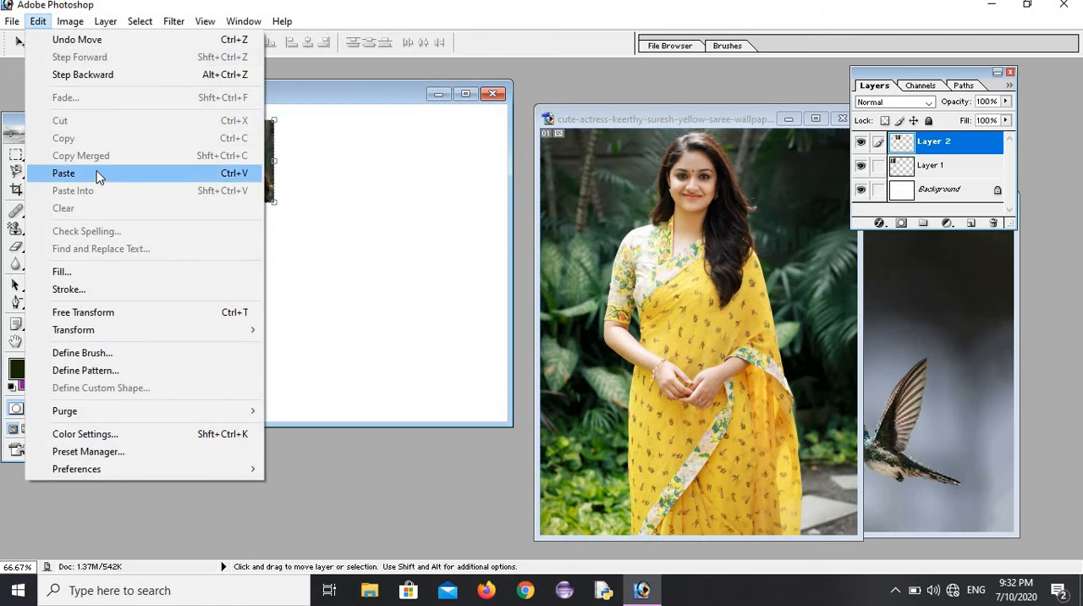
click(98, 174)
drag(279, 261, 299, 159)
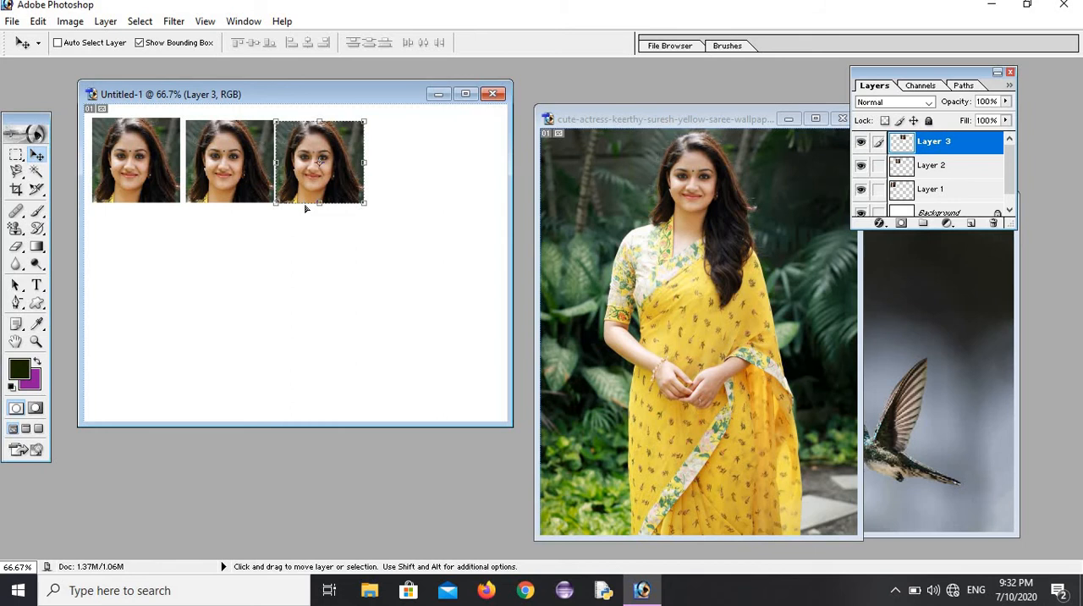
key(ctrl+v)
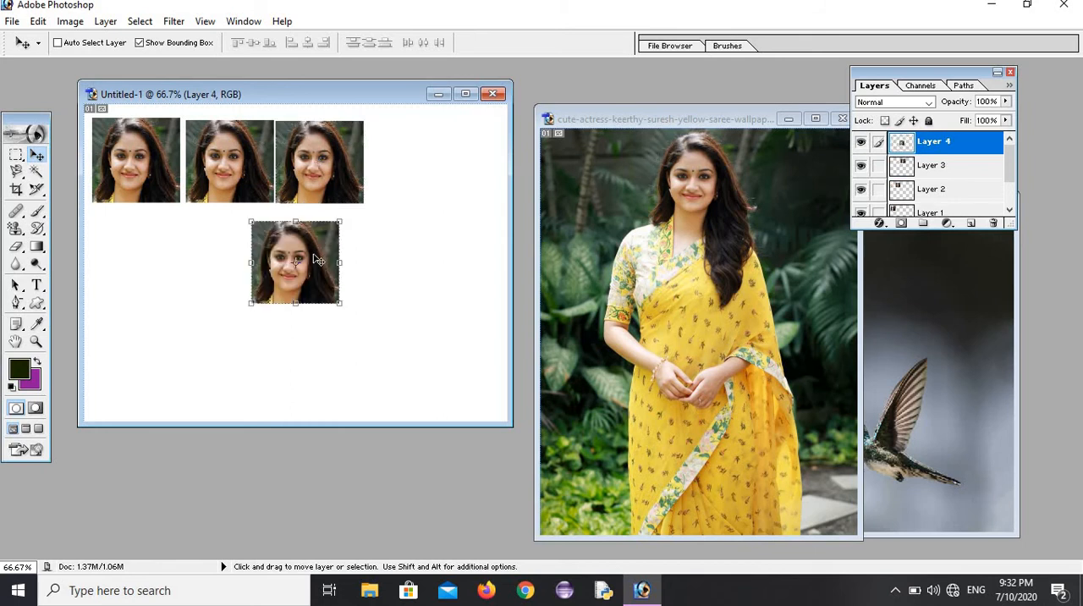
drag(308, 254, 422, 154)
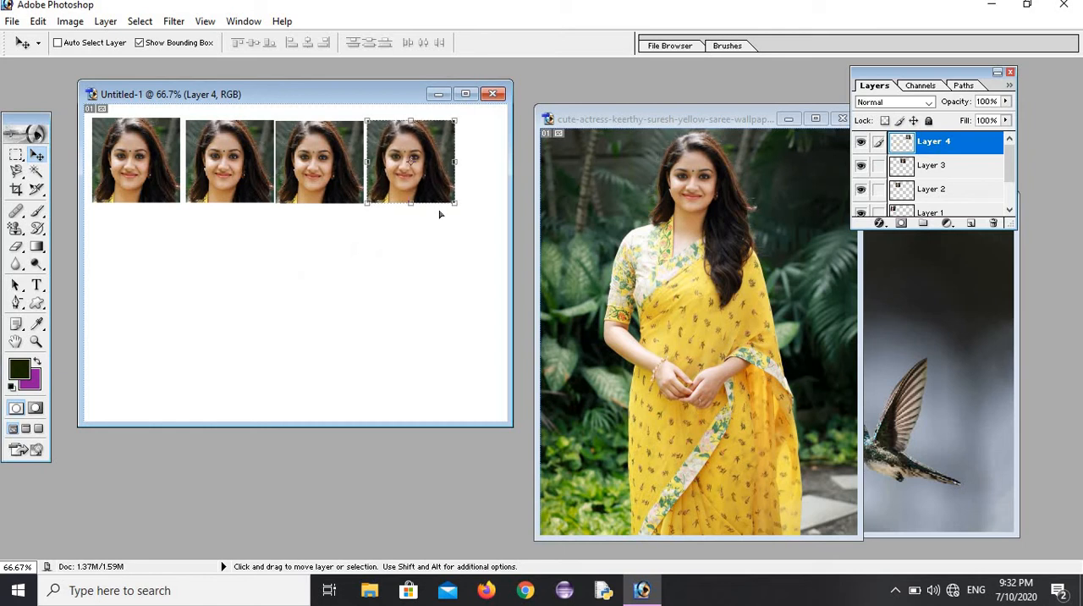
Step: Paste a portrait below the fourth one and duplicate it with the Move tool to fill a second and third row of four
key(ctrl+v)
drag(330, 258, 435, 242)
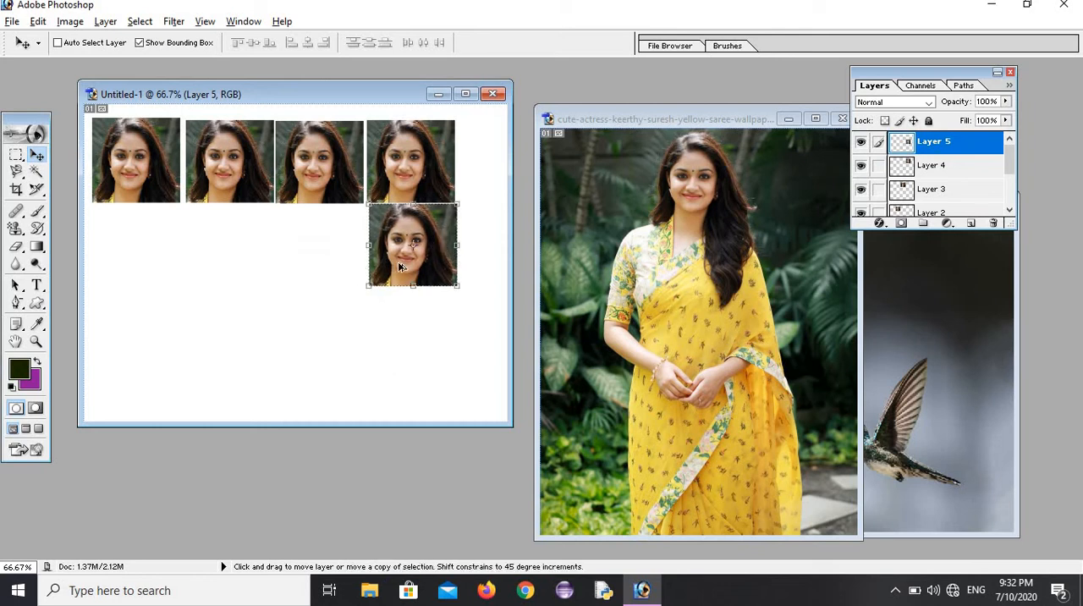
alt+drag(398, 267, 437, 354)
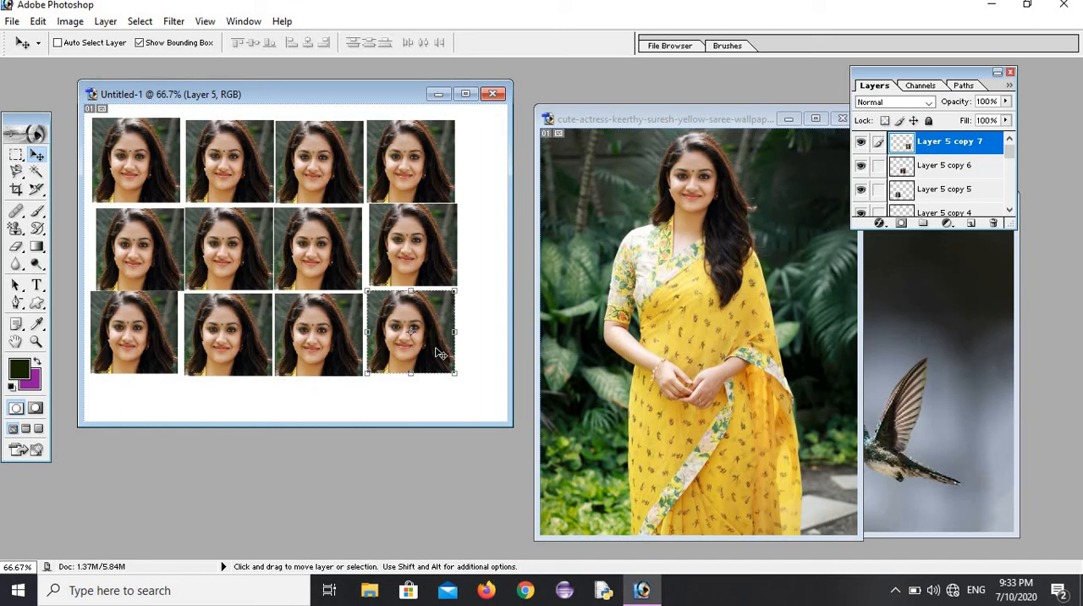
Step: Undo the last portrait copy at the end of the third row and redo it
click(38, 21)
click(51, 40)
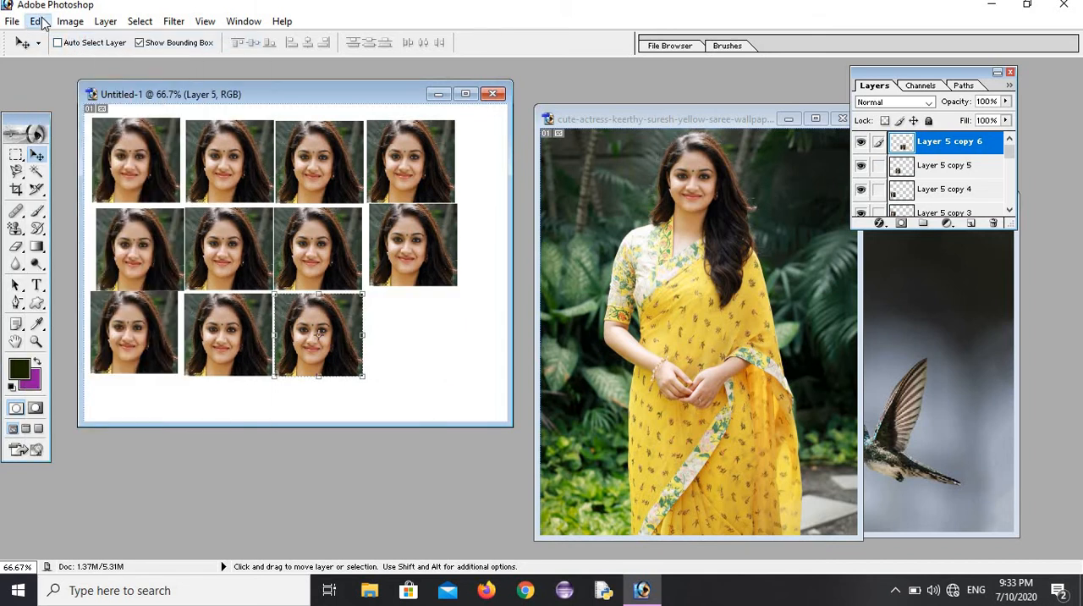
click(38, 21)
click(81, 43)
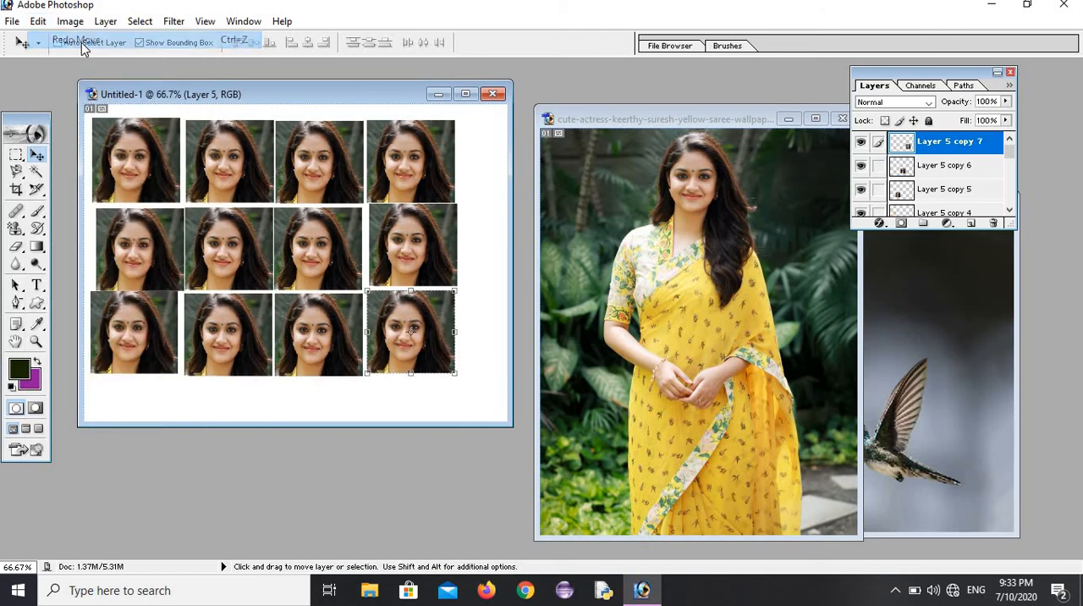
Step: Step backward to remove the last portrait copy in the third row and step forward to restore it
click(40, 22)
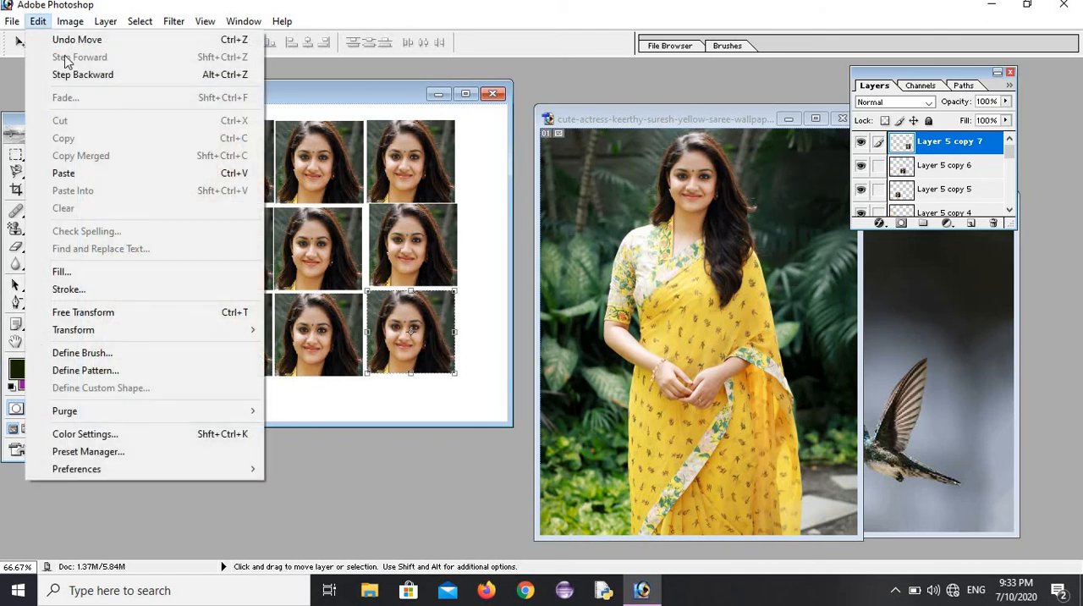
click(76, 74)
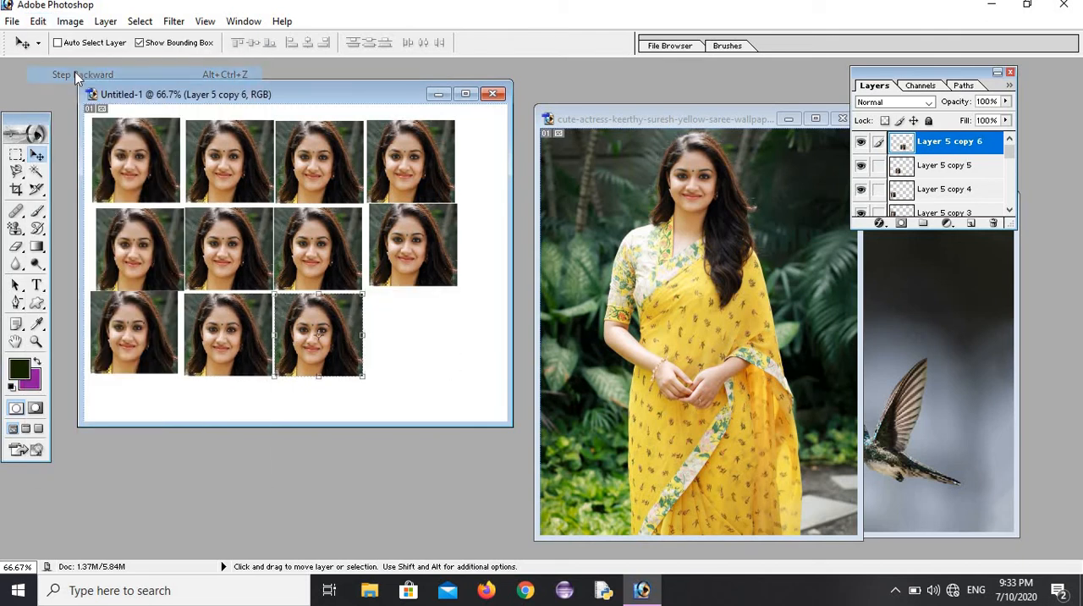
click(38, 21)
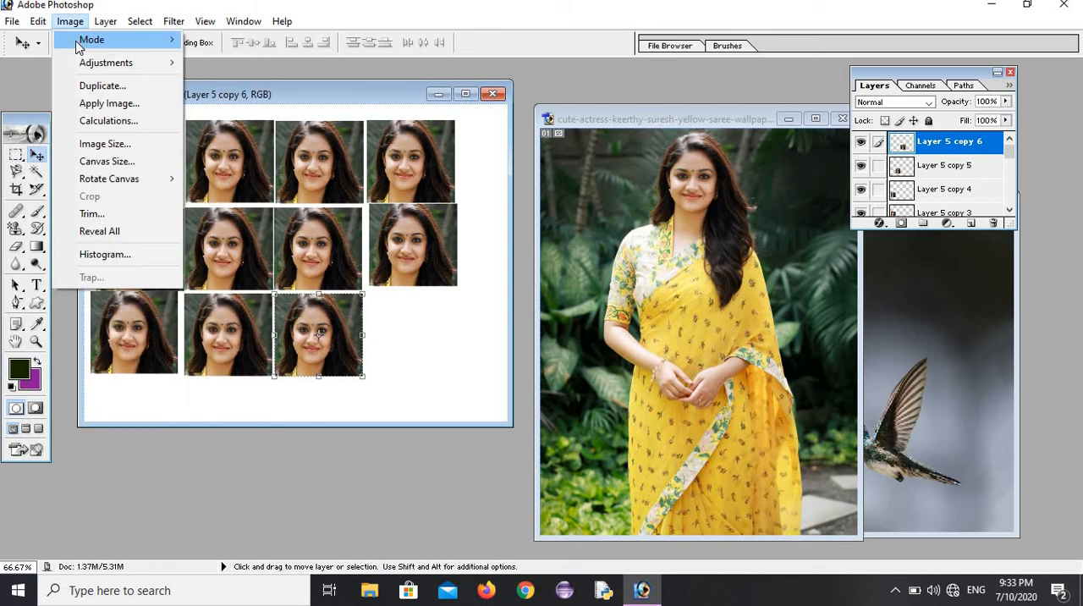
click(63, 56)
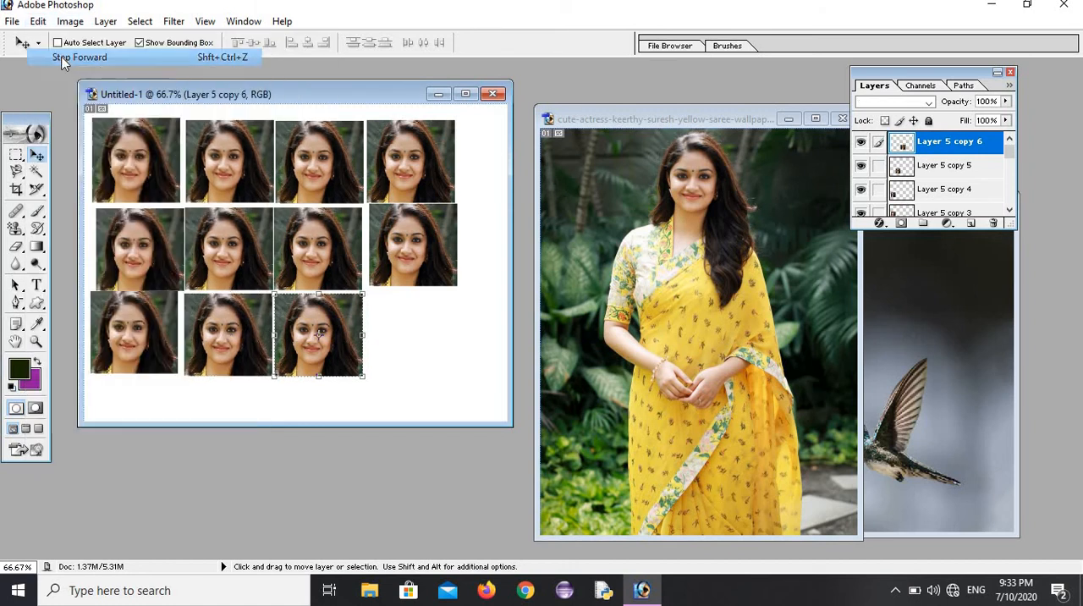
click(38, 21)
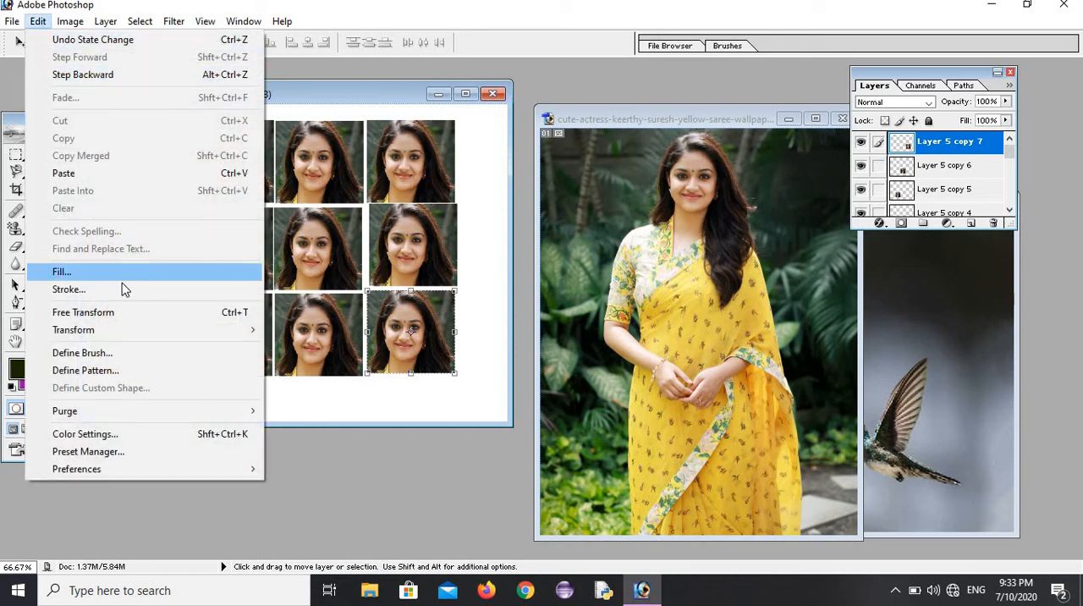
click(286, 211)
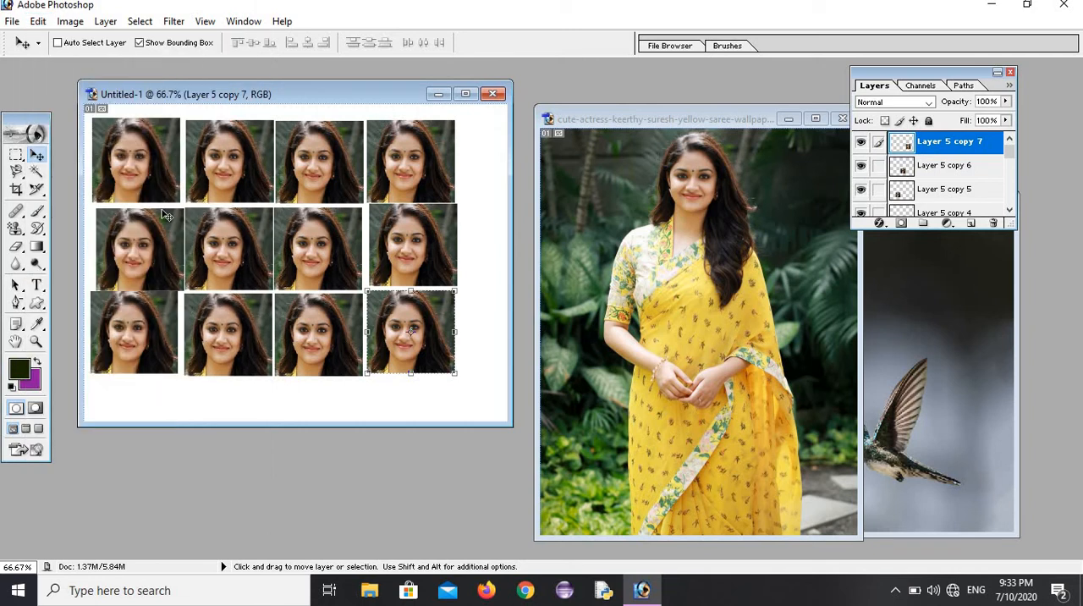
Step: Draw a rectangular selection around the second portrait of the middle row and convert it into a border selection 4 pixels wide
click(17, 158)
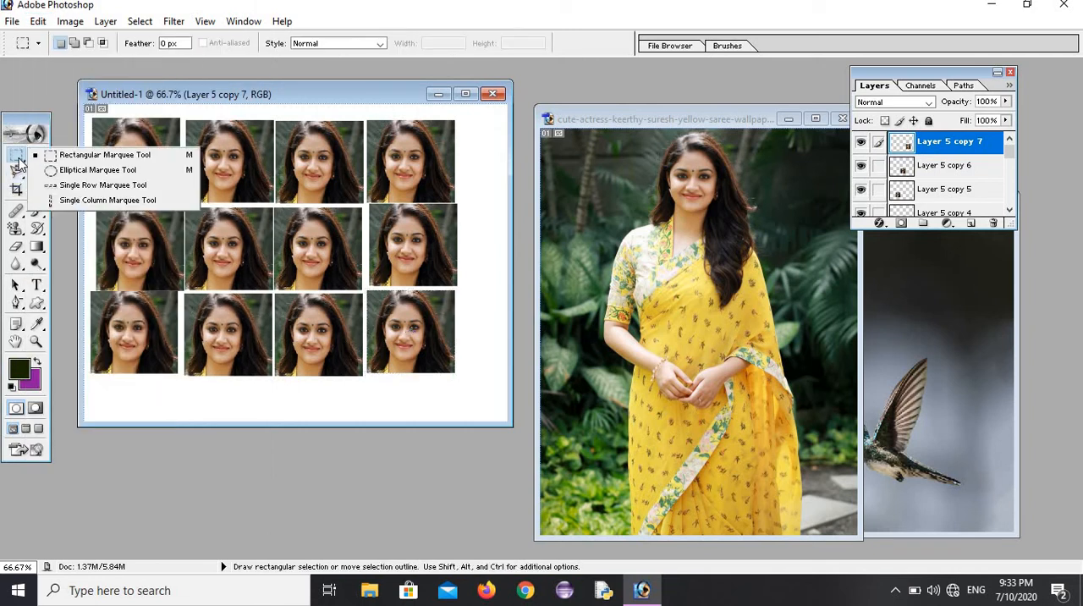
click(88, 159)
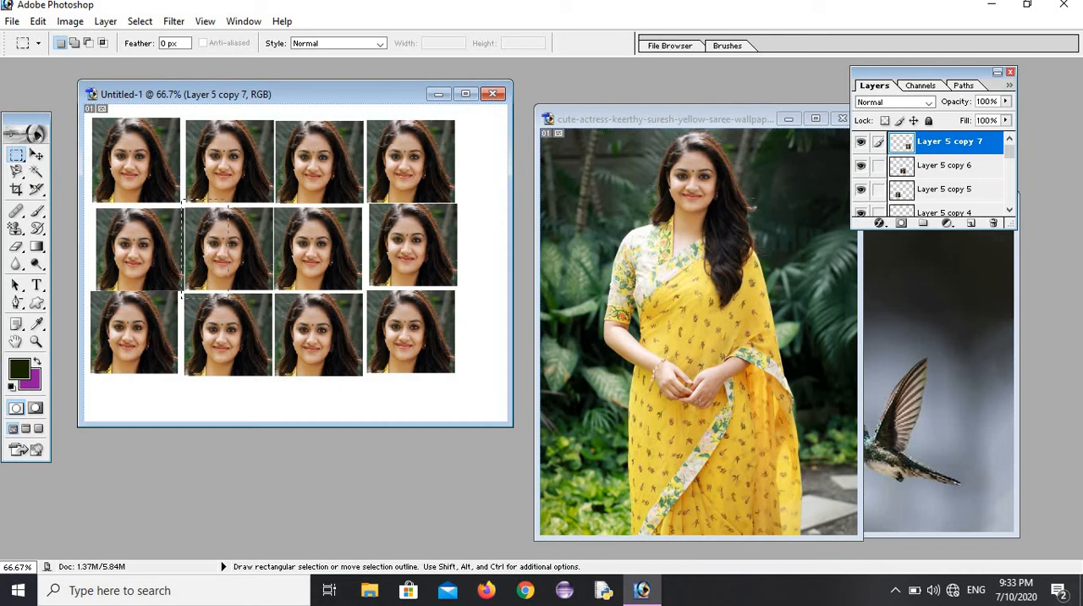
drag(252, 295, 269, 296)
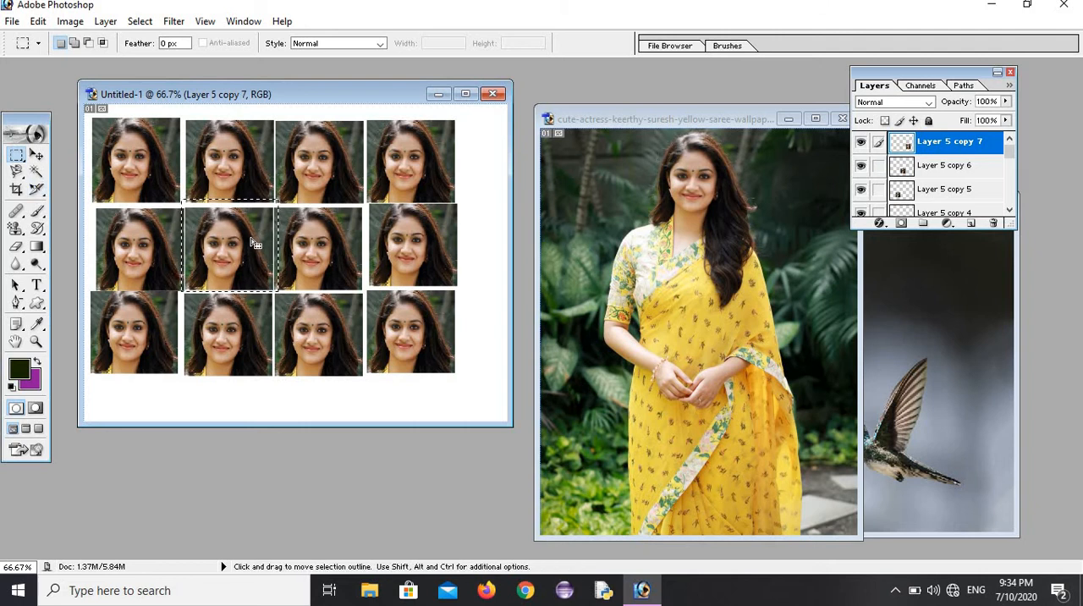
click(140, 21)
mouse_move(284, 152)
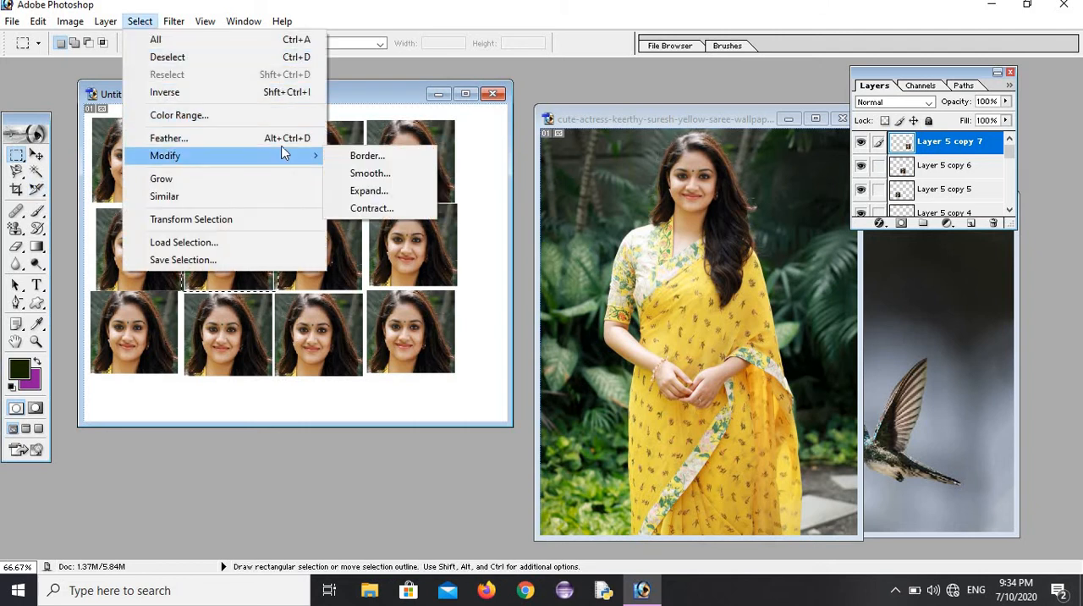
click(366, 156)
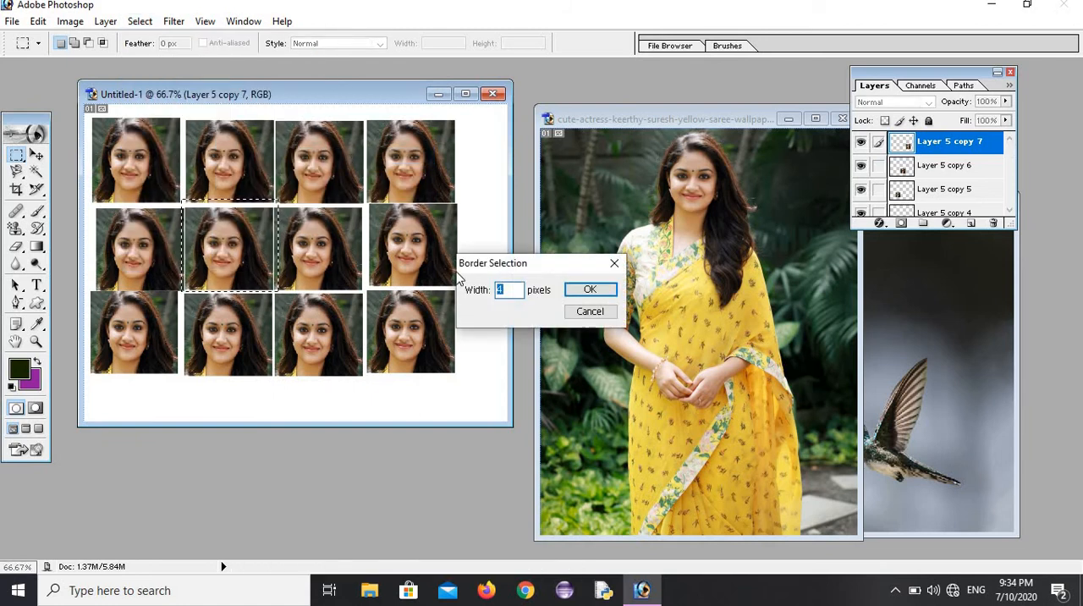
click(572, 291)
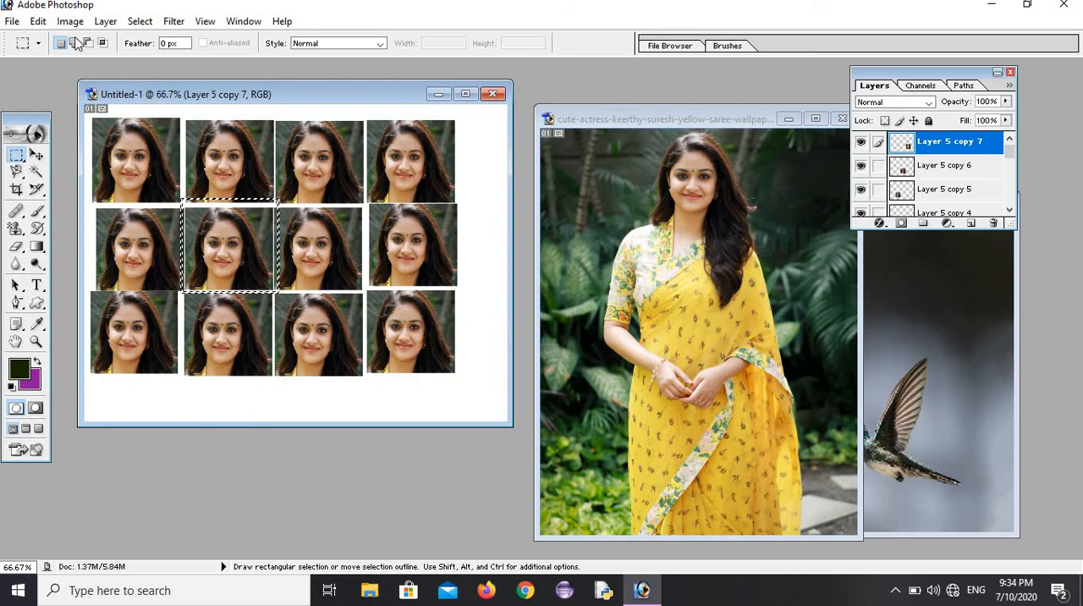
Step: Fill the border selection with the plain orange custom pattern in Normal mode at 100% opacity
click(38, 21)
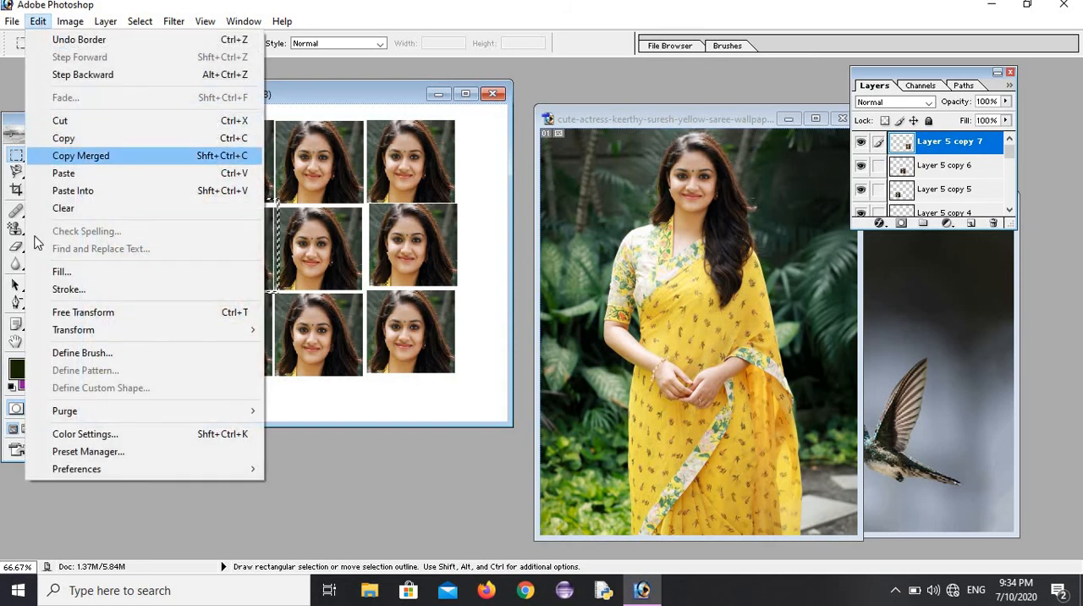
click(61, 272)
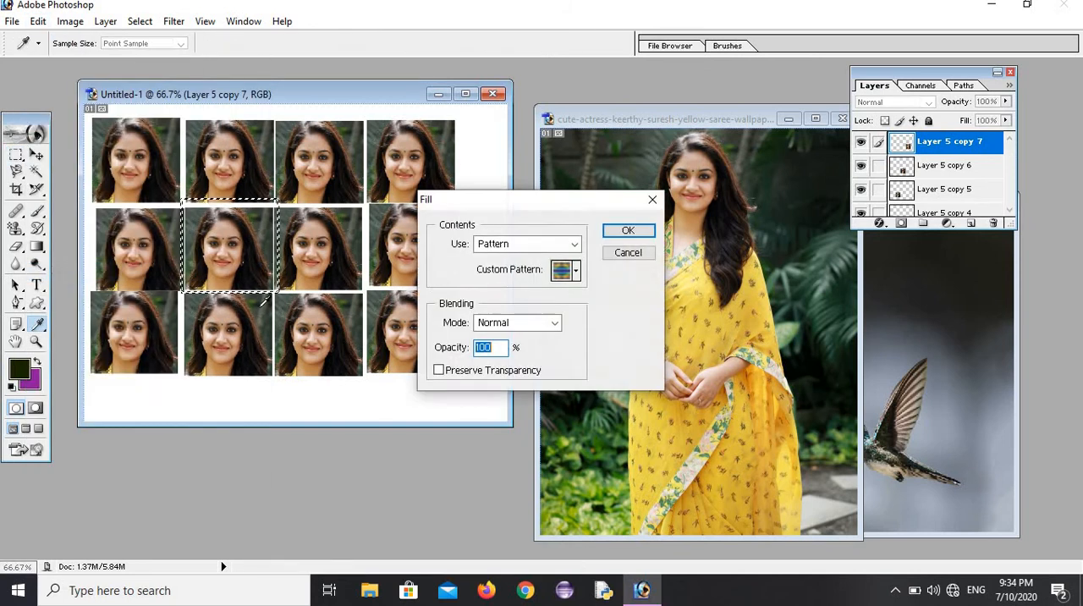
click(576, 272)
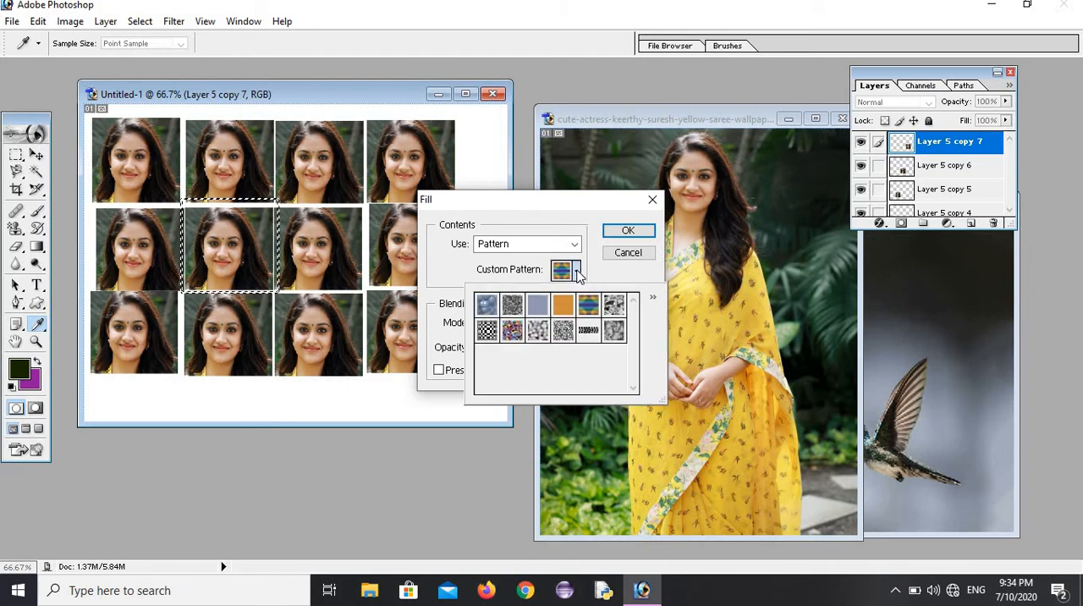
click(564, 308)
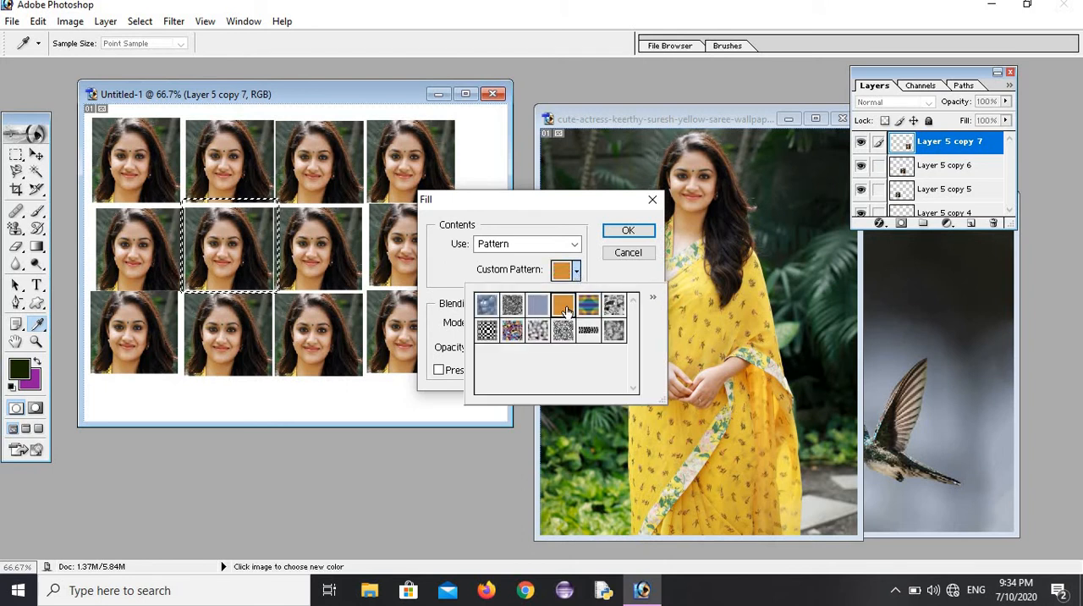
click(628, 231)
click(636, 230)
key(m)
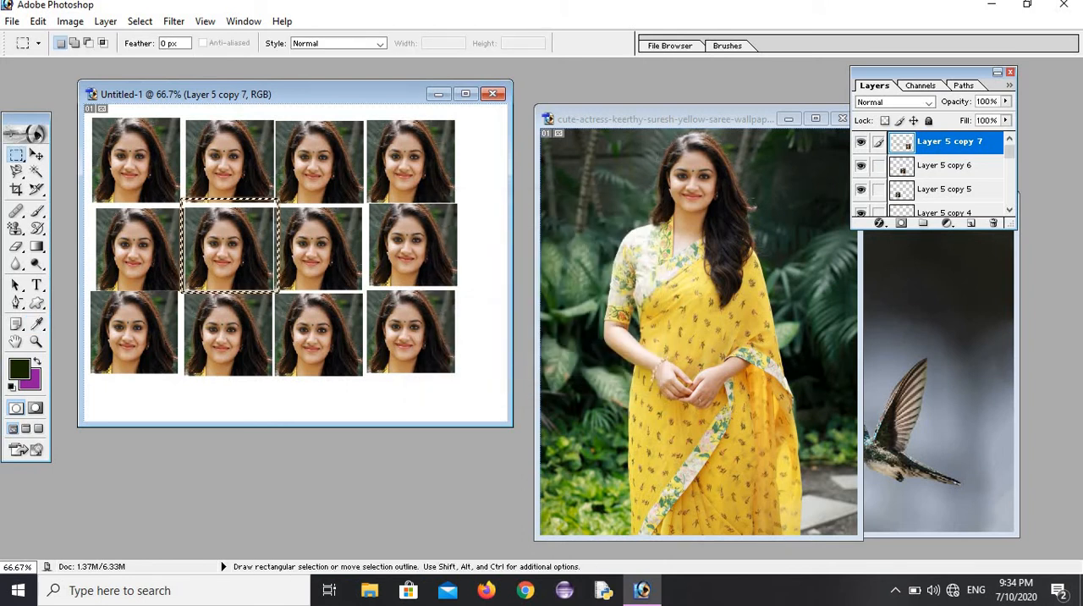
Step: Stroke the border selection with a centred 1 px line in crimson (#D71056)
click(38, 23)
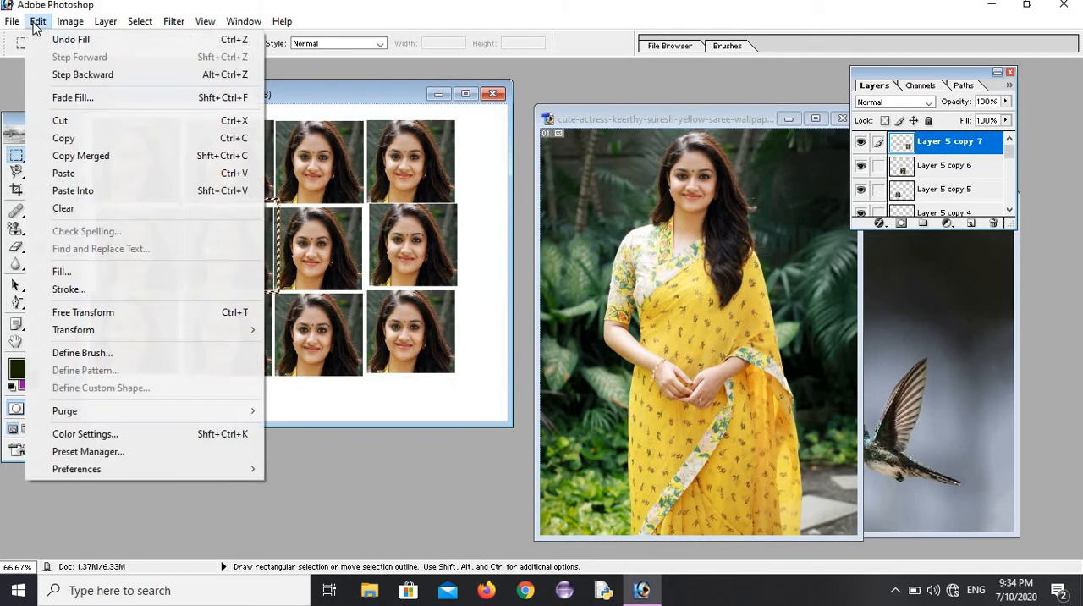
click(68, 290)
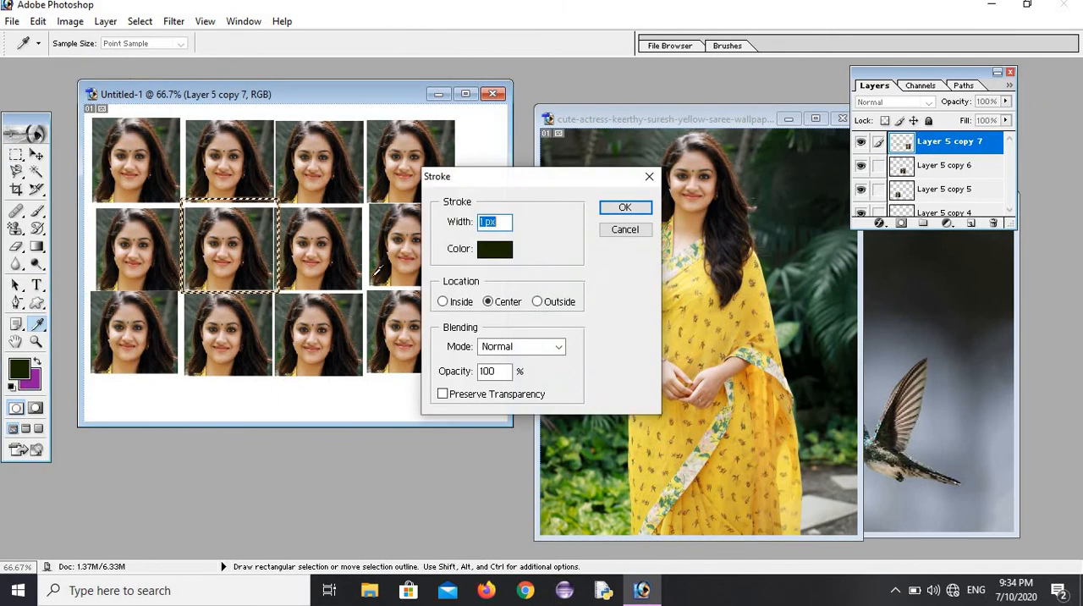
click(507, 251)
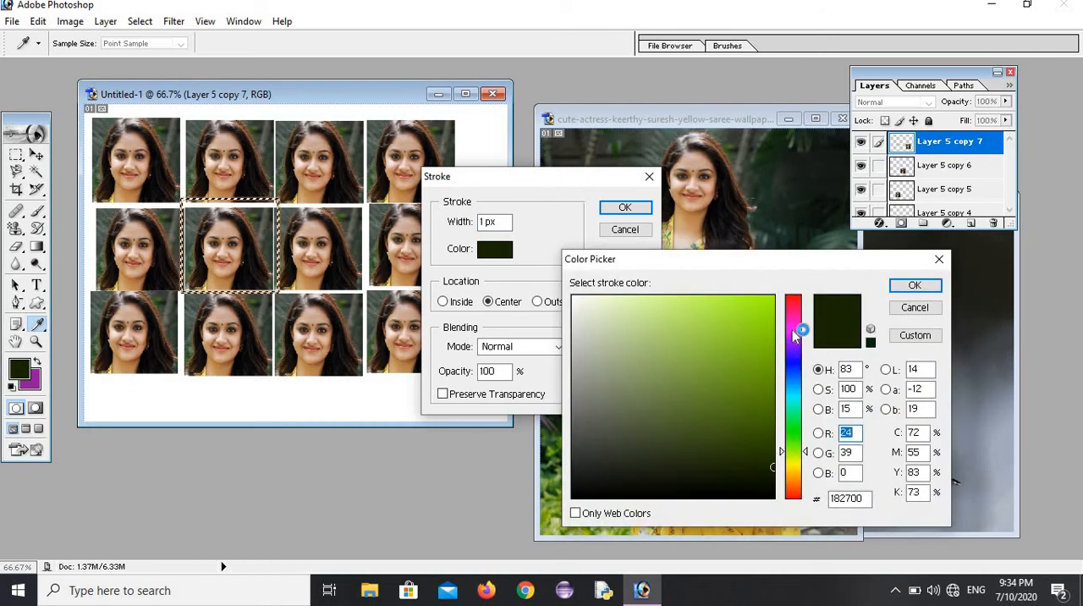
drag(789, 324, 790, 307)
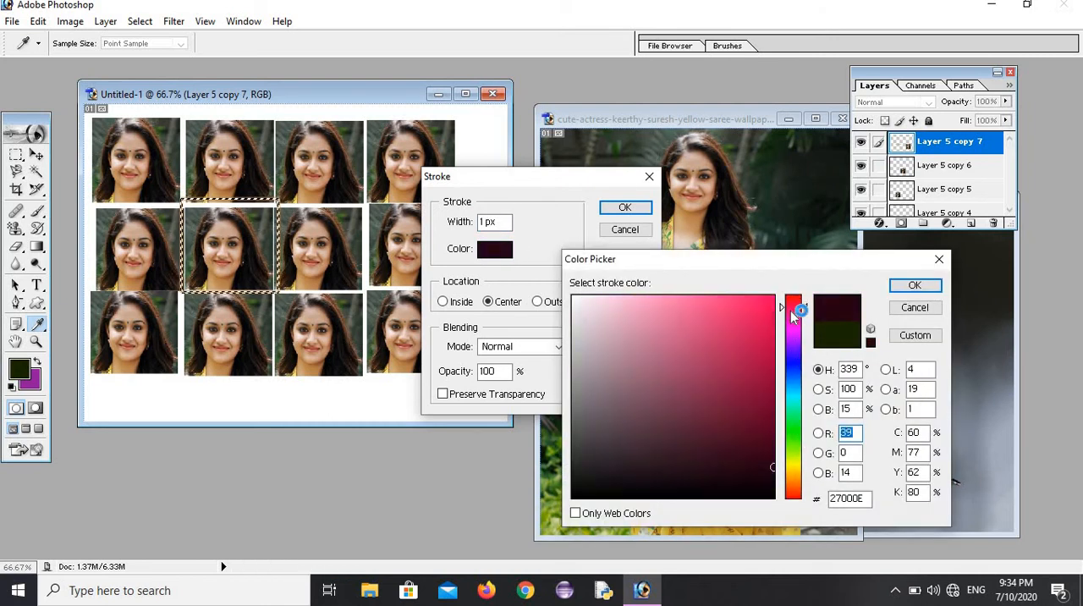
click(756, 330)
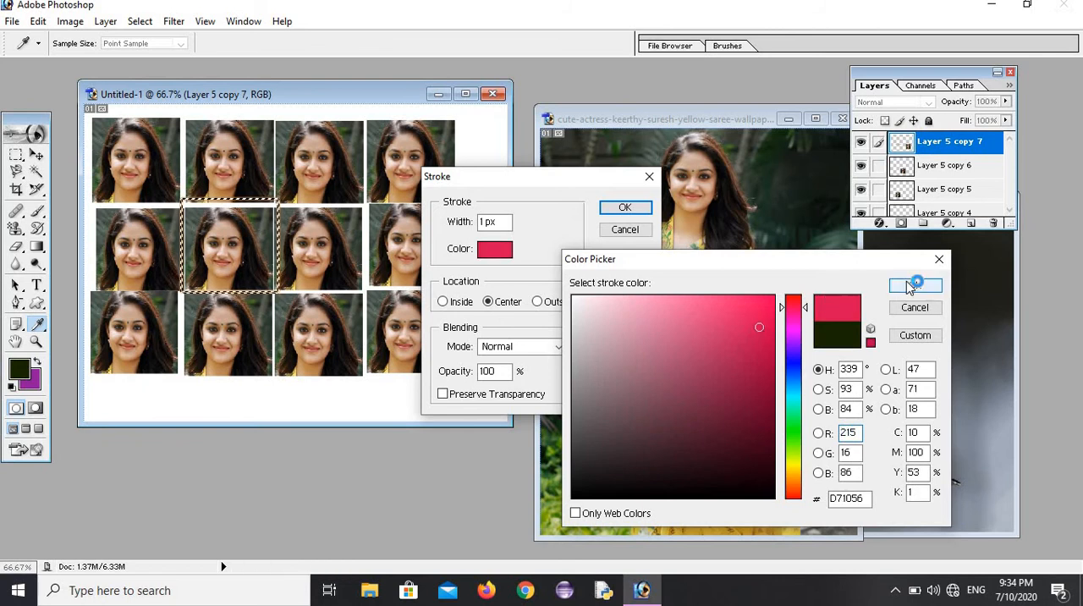
click(914, 285)
click(624, 208)
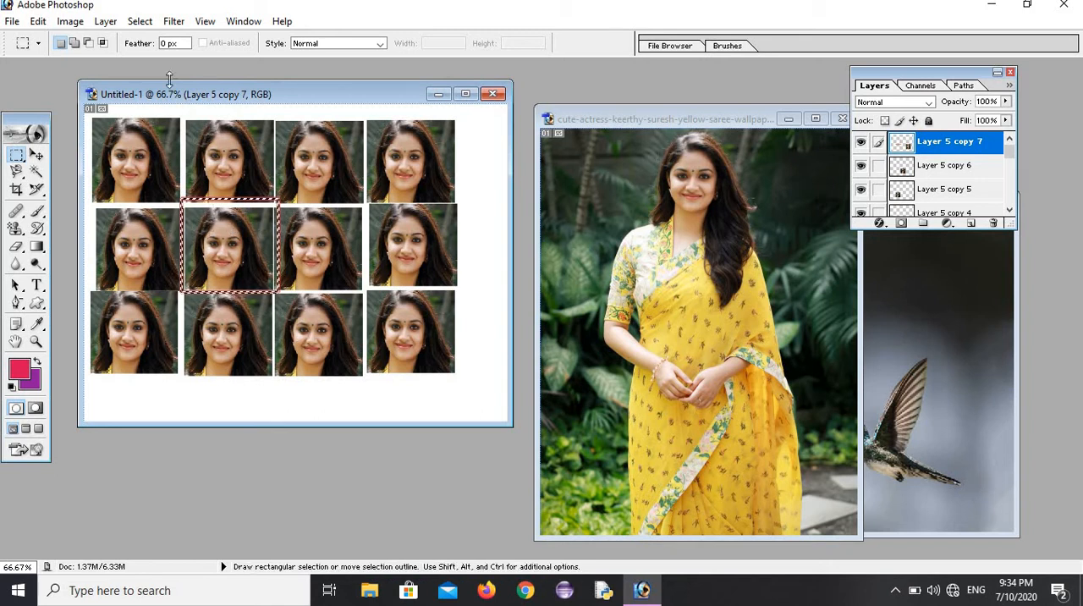
Step: Expand the border selection around the portrait by 5 pixels
click(137, 24)
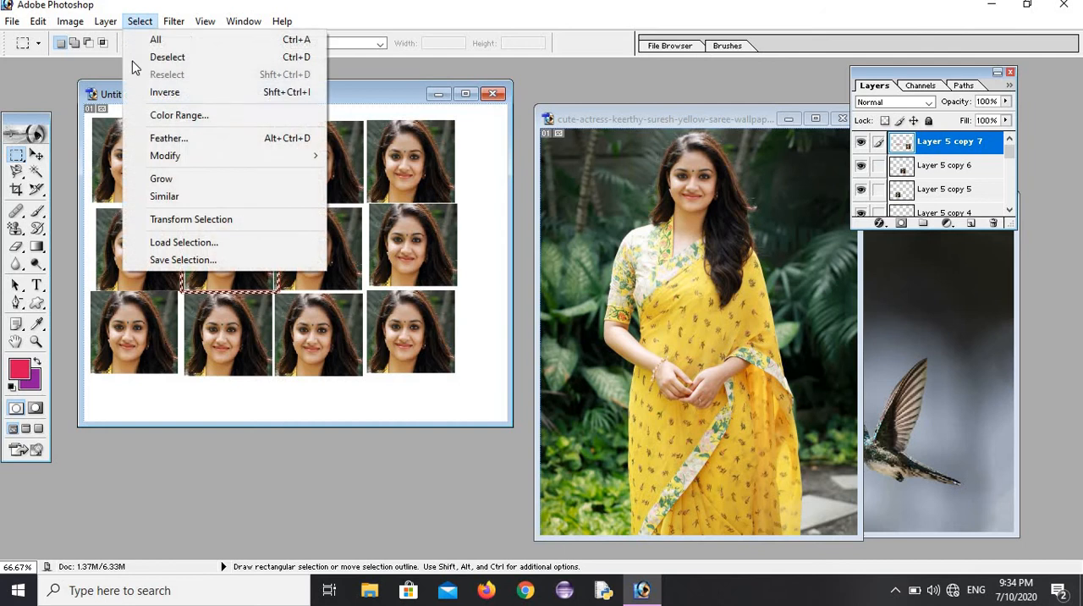
mouse_move(172, 160)
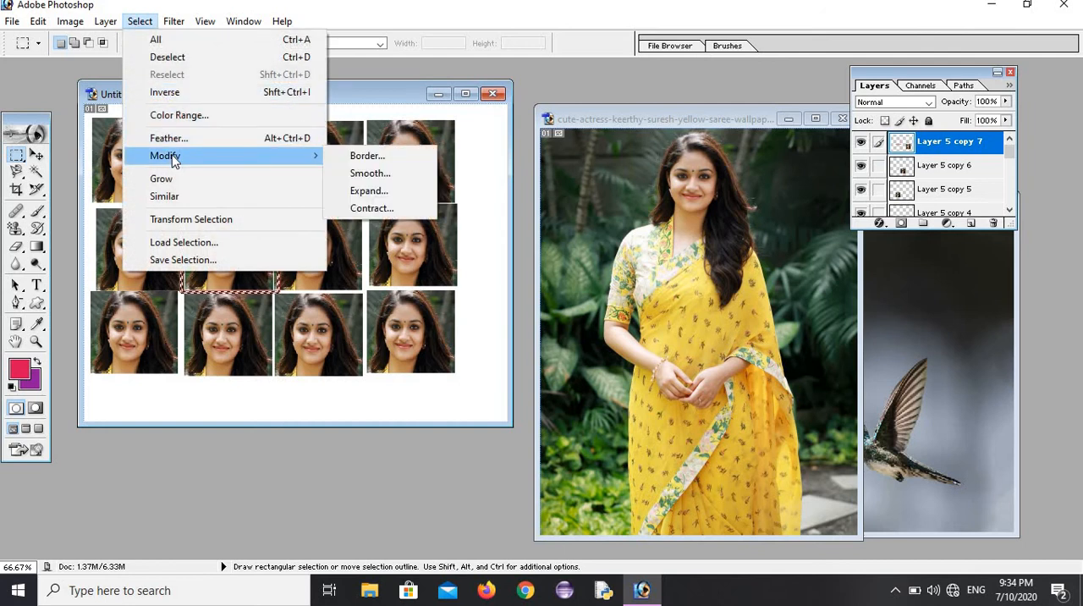
click(379, 193)
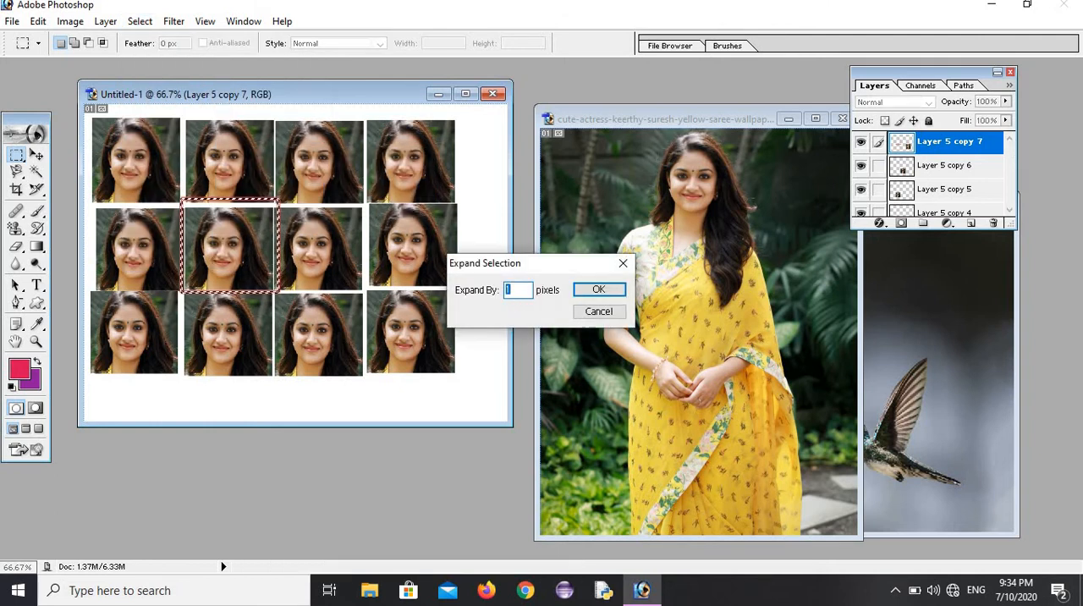
text(5)
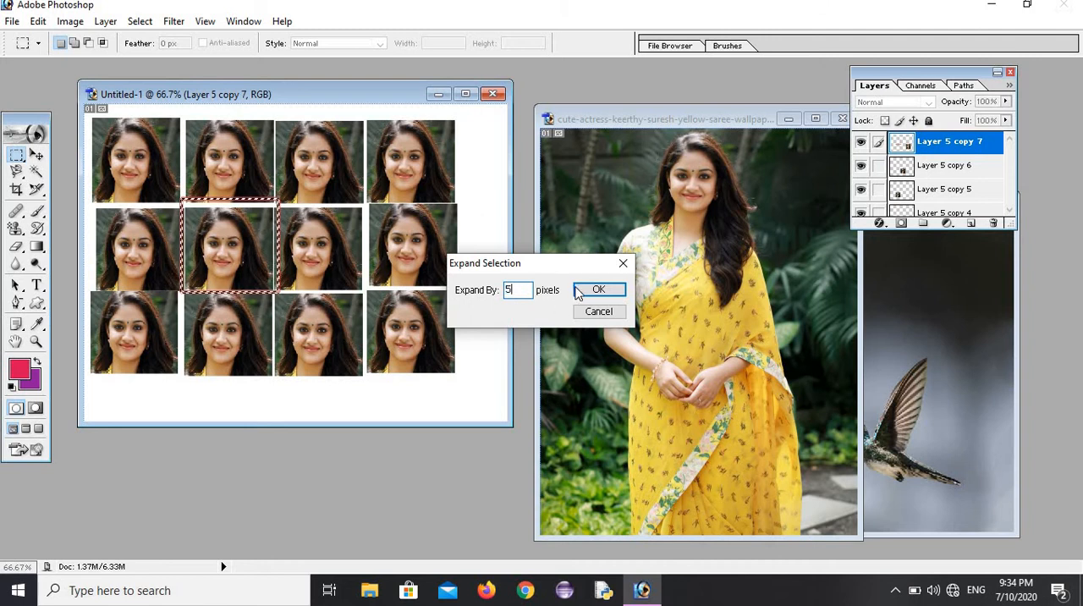
click(581, 289)
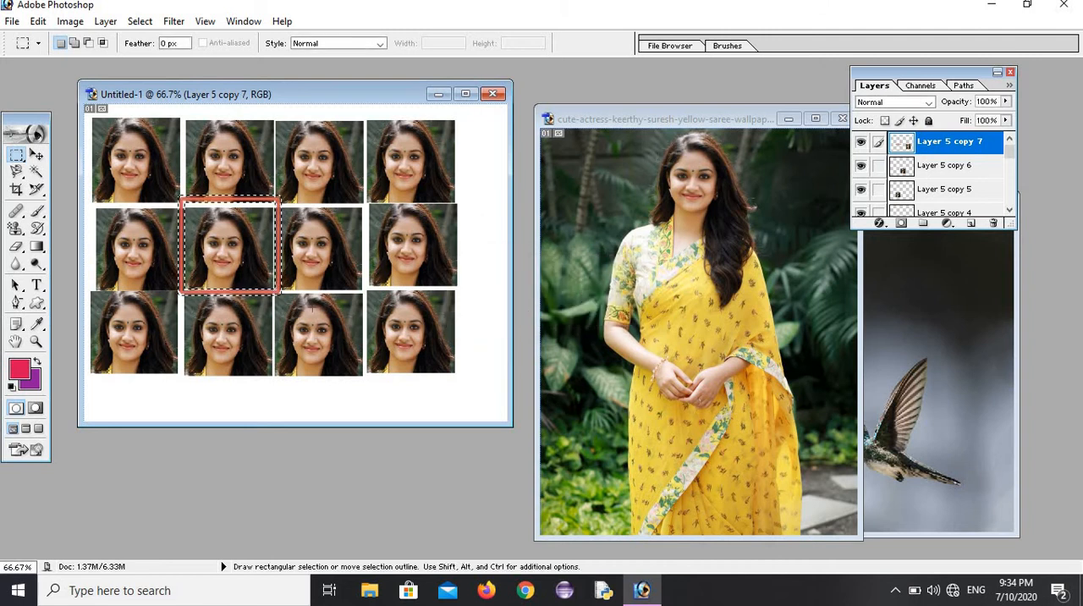
Step: Fill the expanded border selection with the multicoloured striped custom pattern in Normal mode at 100% opacity
click(38, 21)
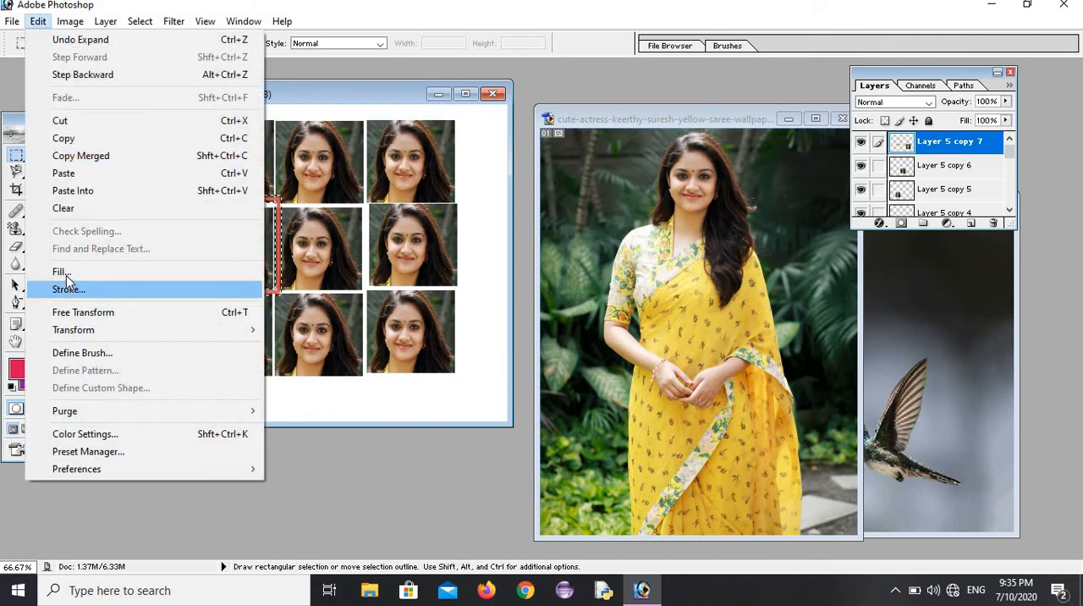
click(68, 272)
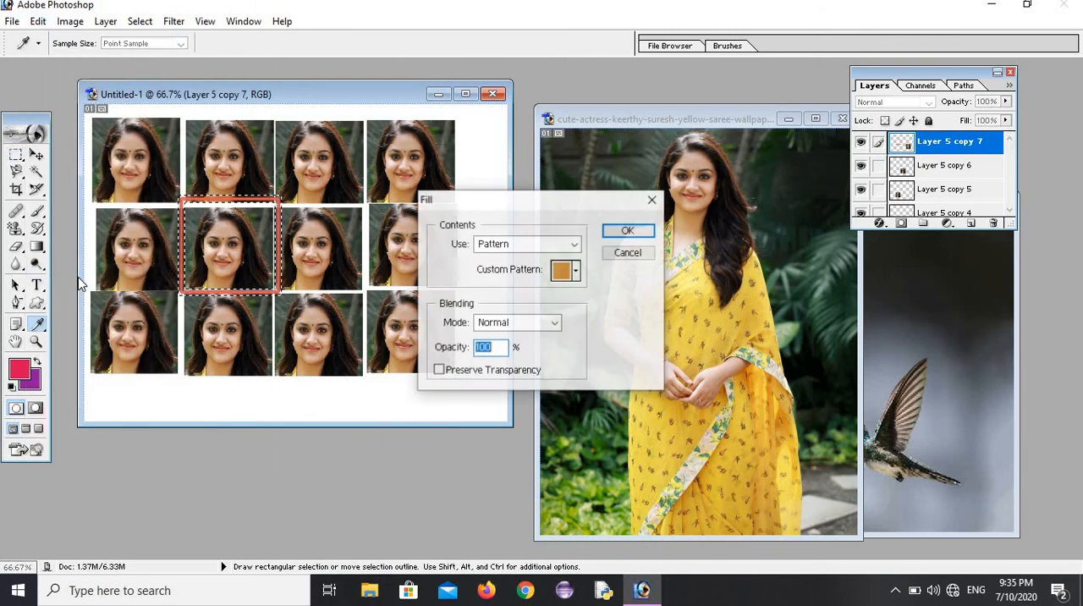
click(576, 270)
click(589, 306)
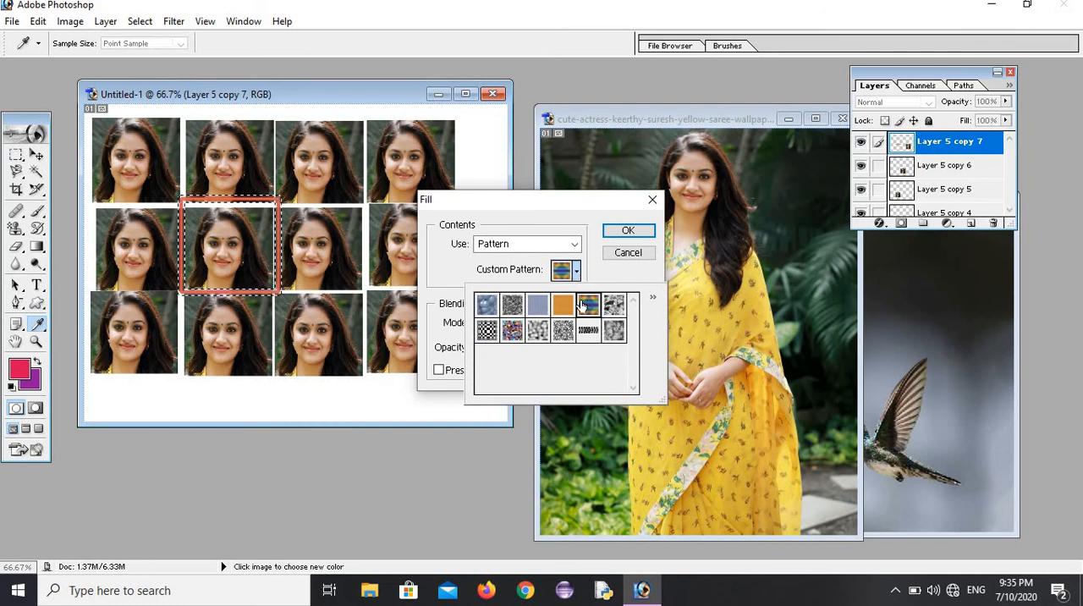
click(648, 245)
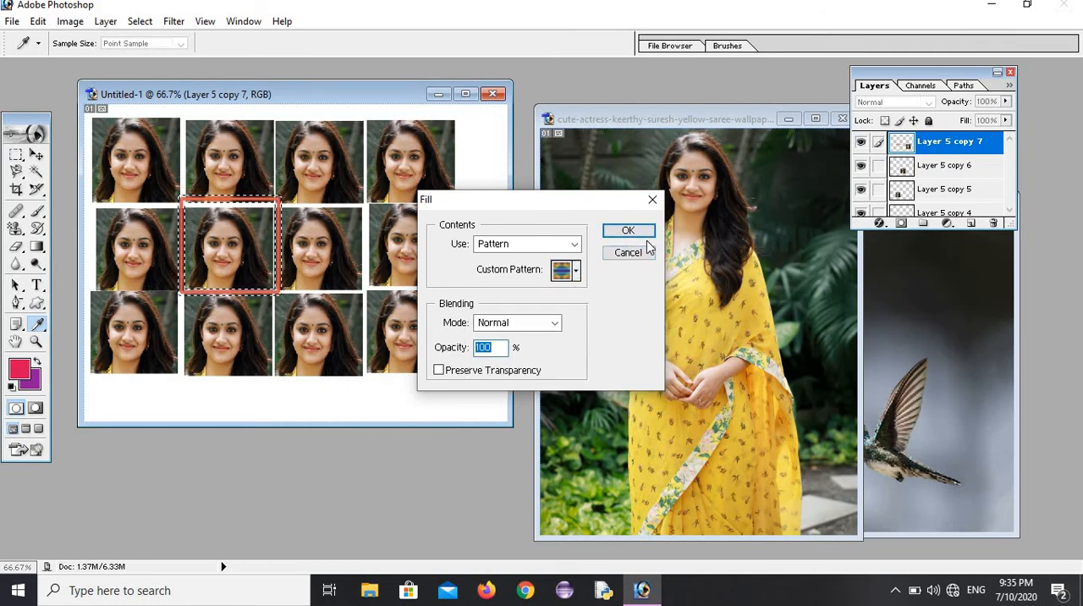
click(626, 230)
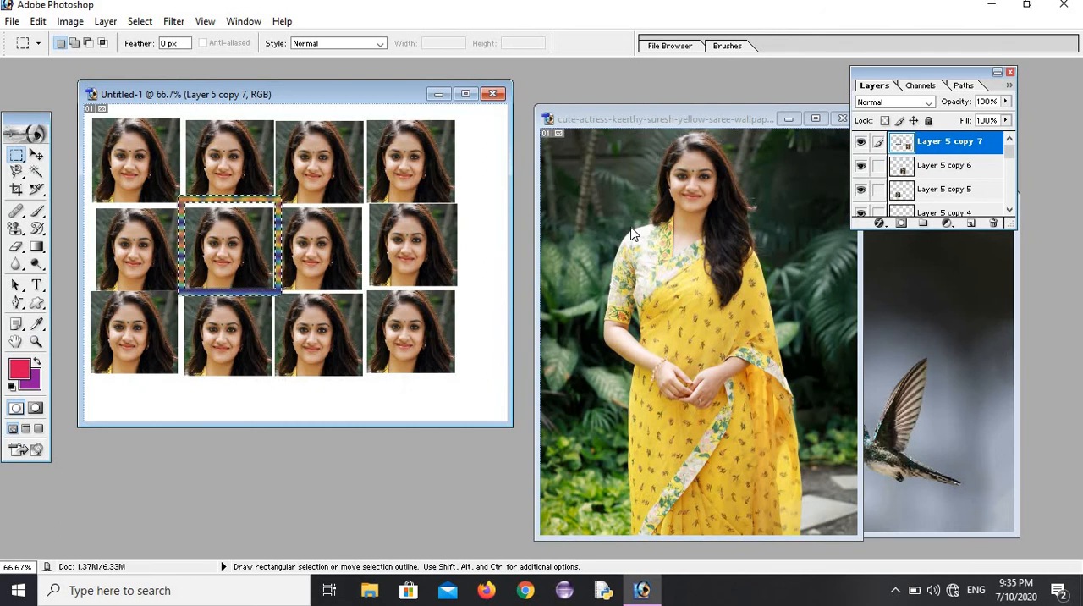
Step: Stroke the border selection around the portrait with a centred 1 px olive (#9E990B) line and deselect it
click(38, 21)
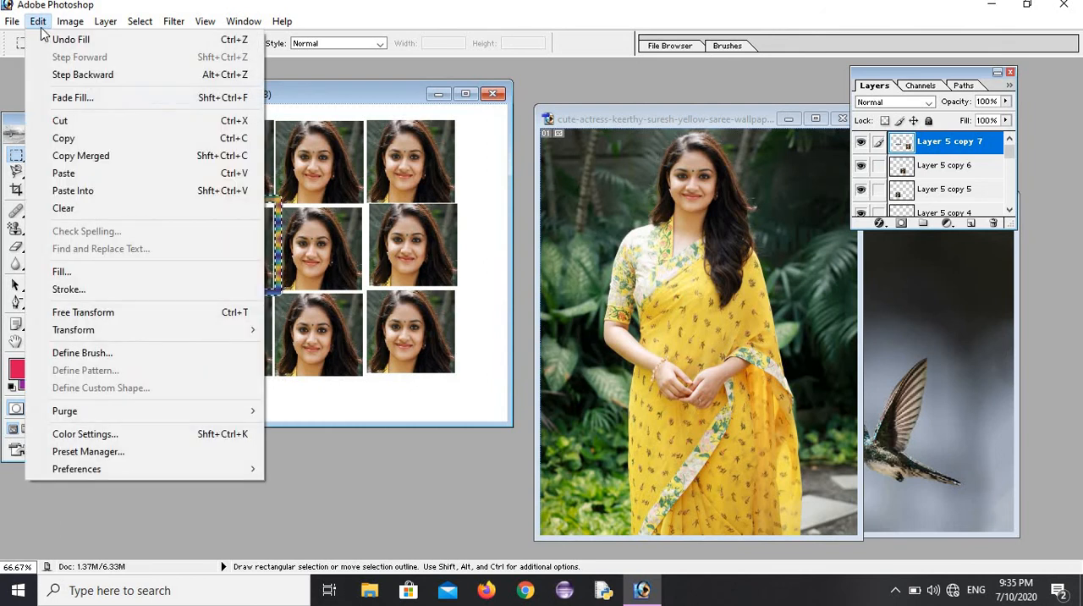
click(78, 292)
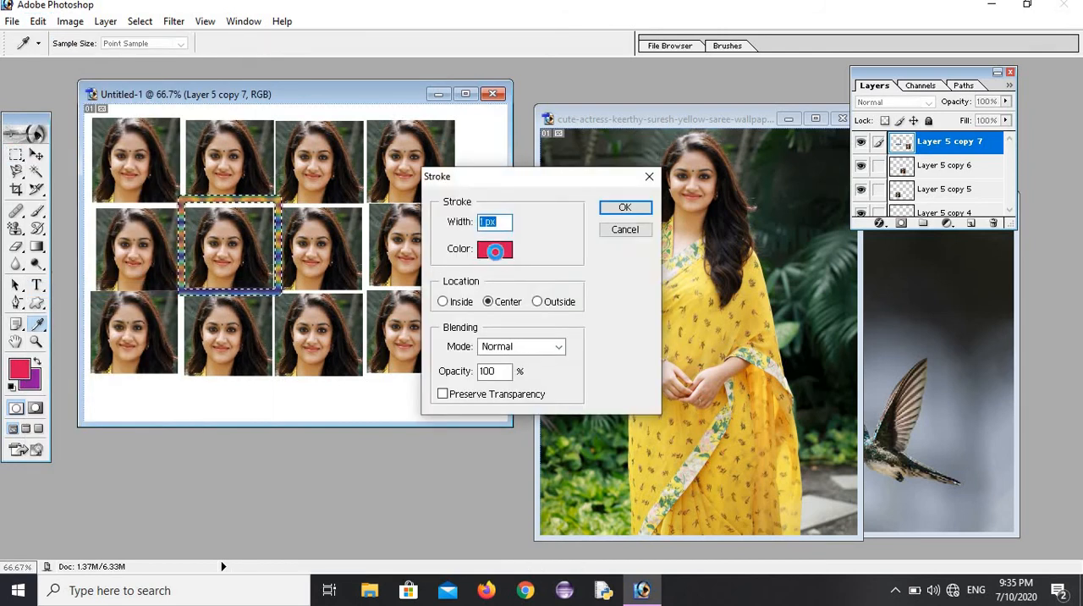
click(495, 250)
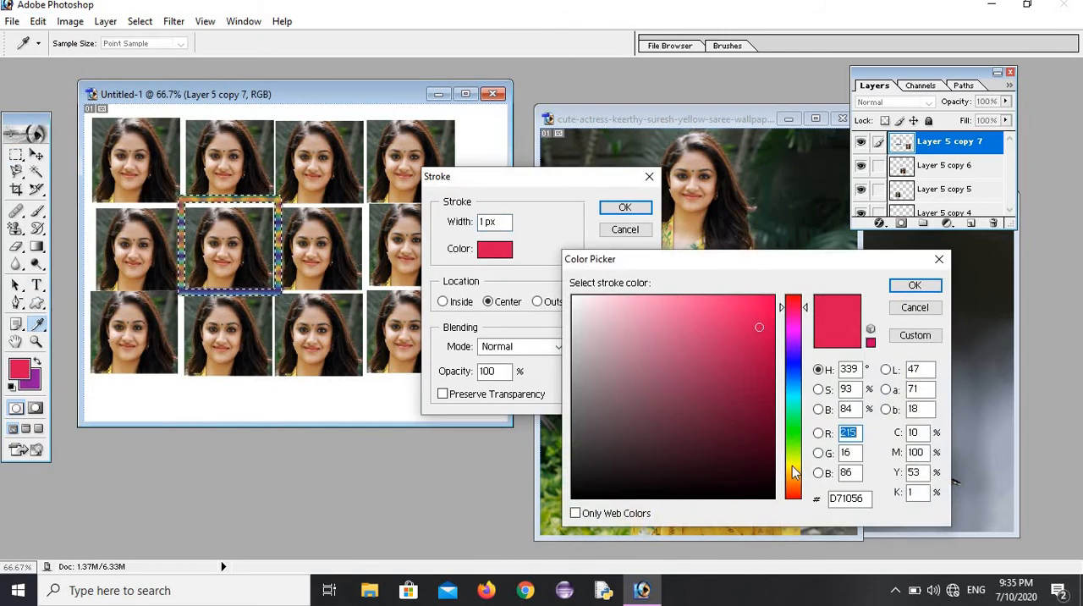
click(793, 467)
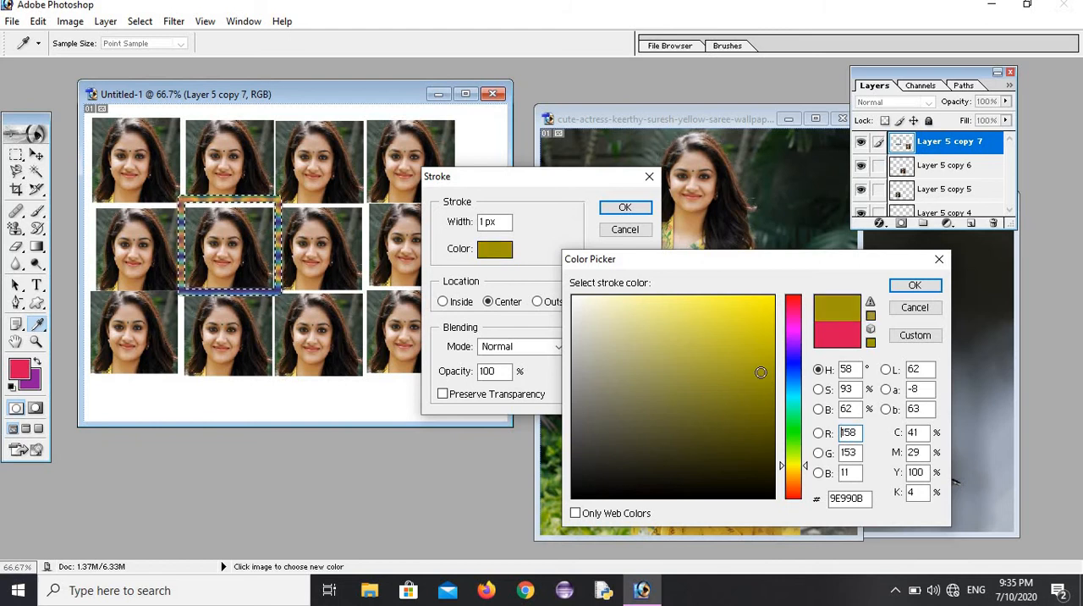
click(916, 285)
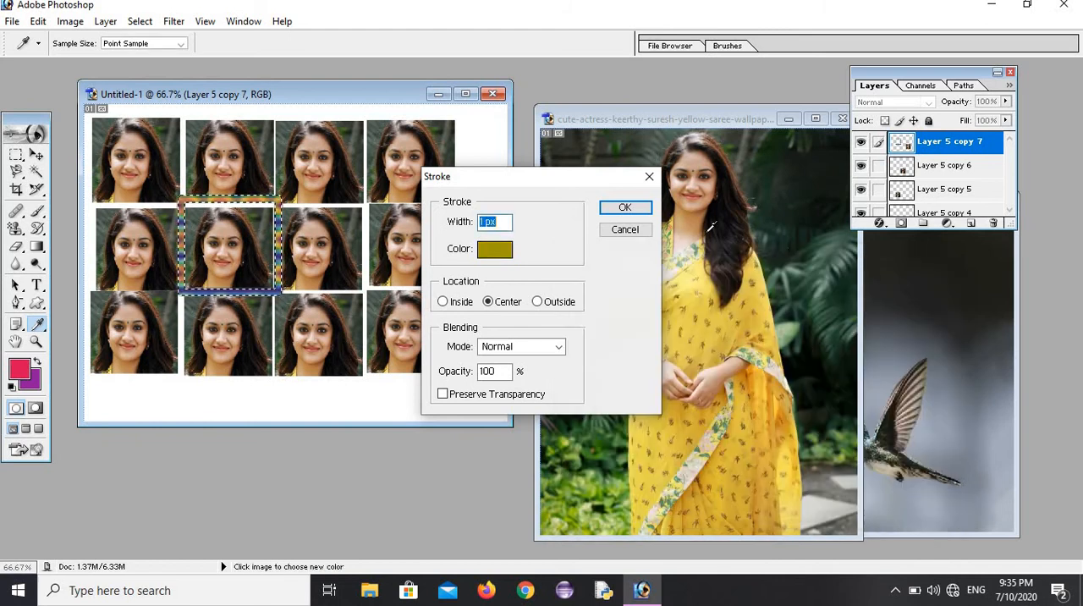
click(624, 207)
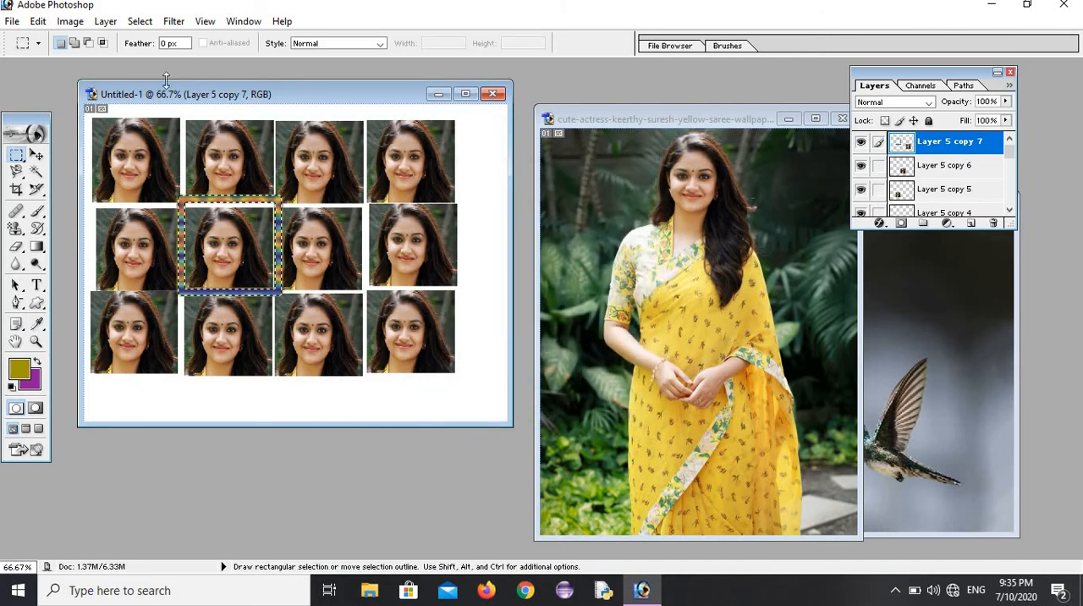
click(142, 23)
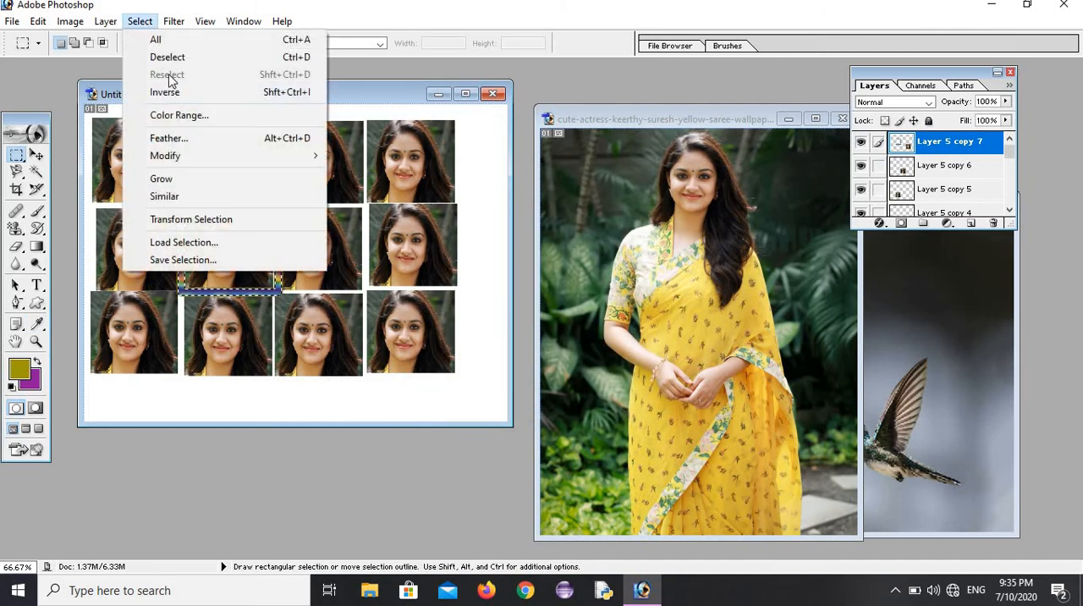
click(167, 58)
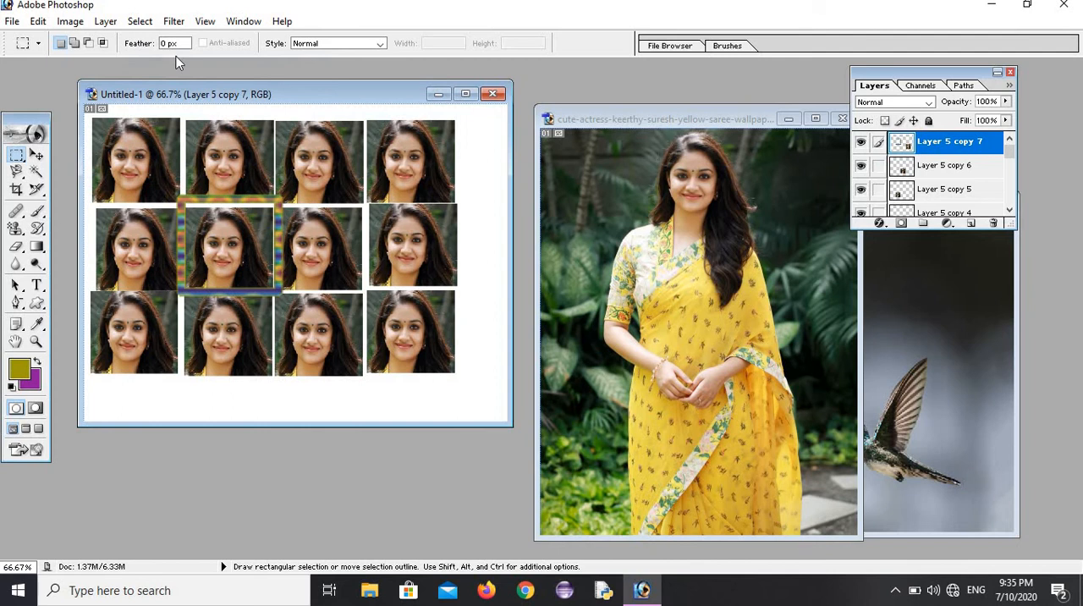
click(38, 22)
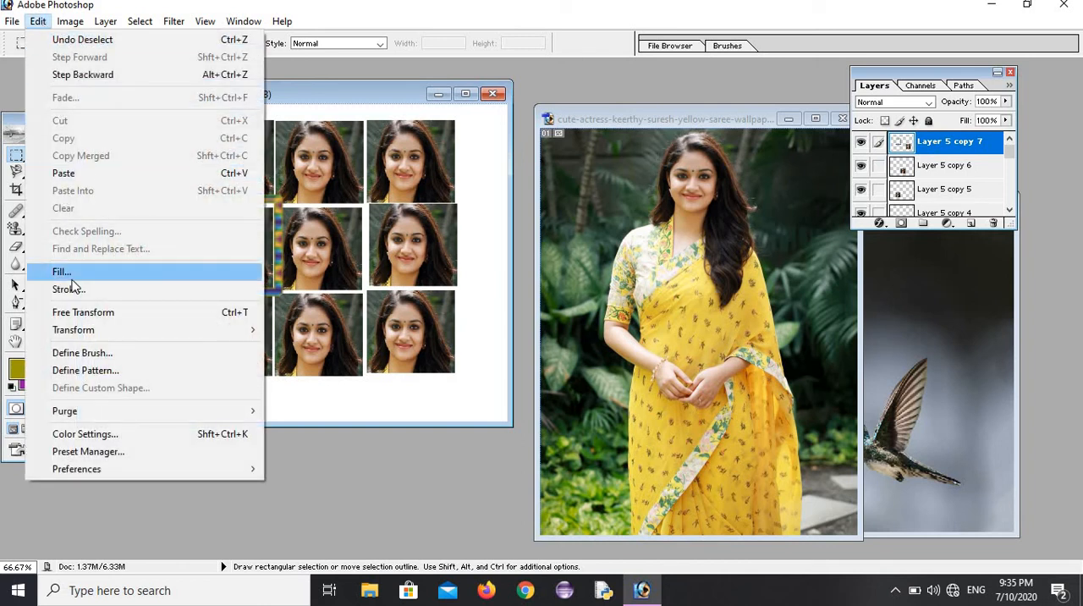
mouse_move(131, 341)
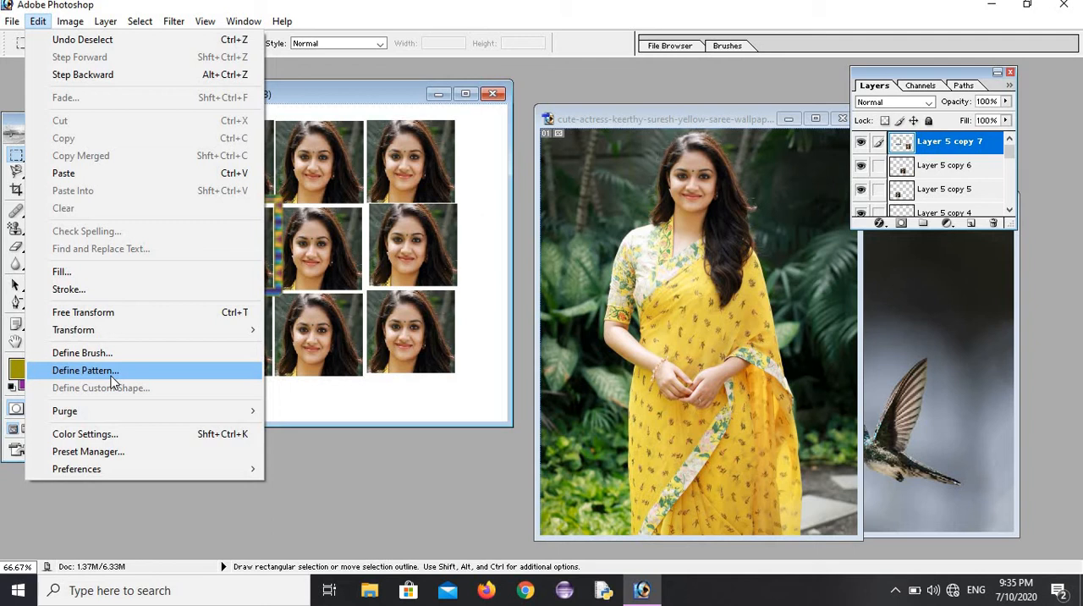
click(360, 84)
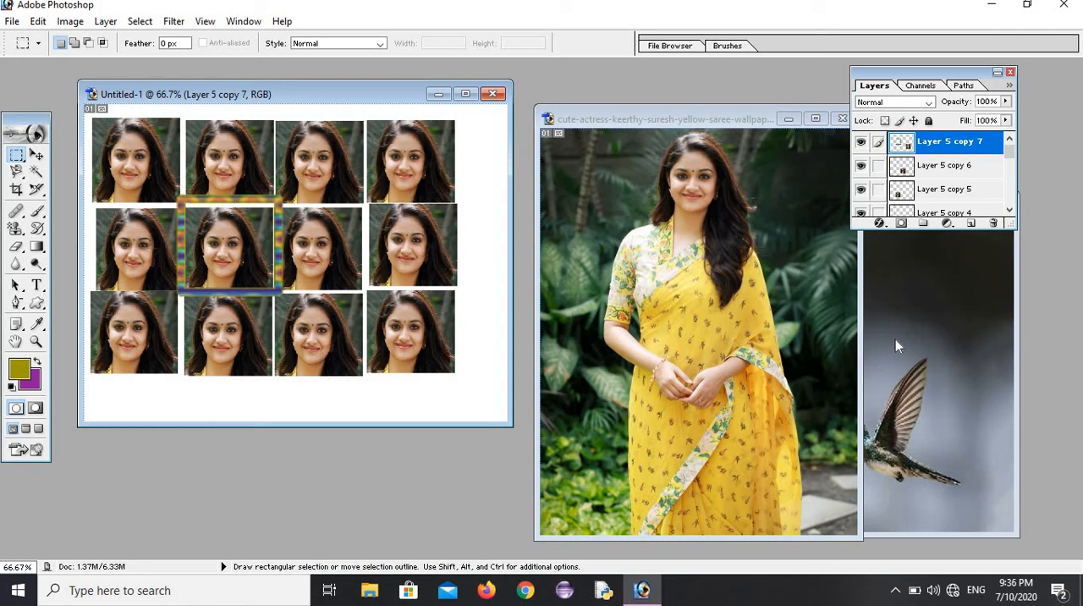
click(718, 119)
drag(648, 137, 752, 225)
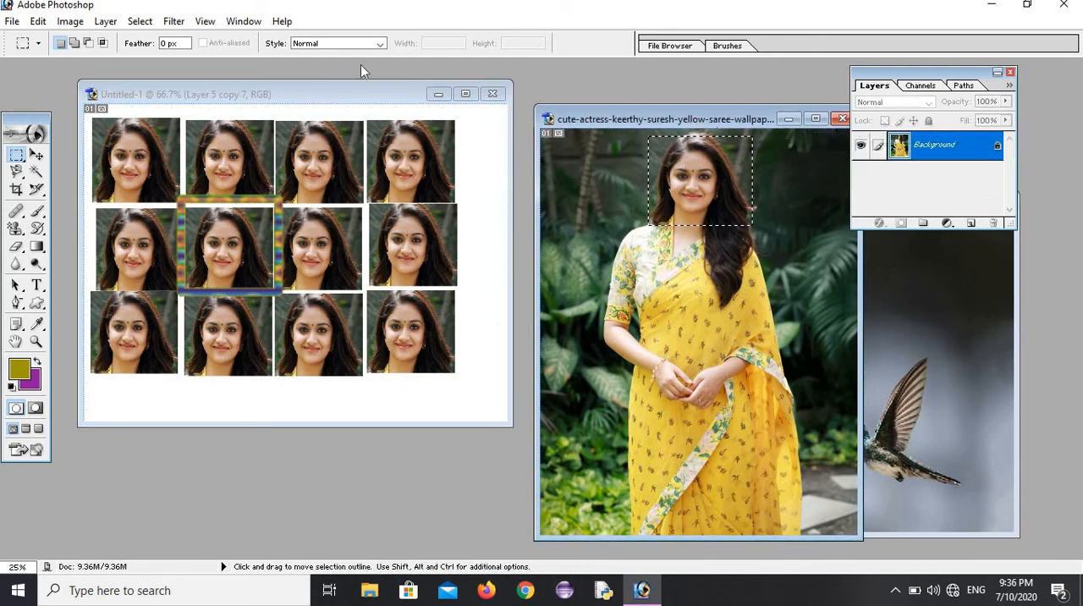
click(142, 21)
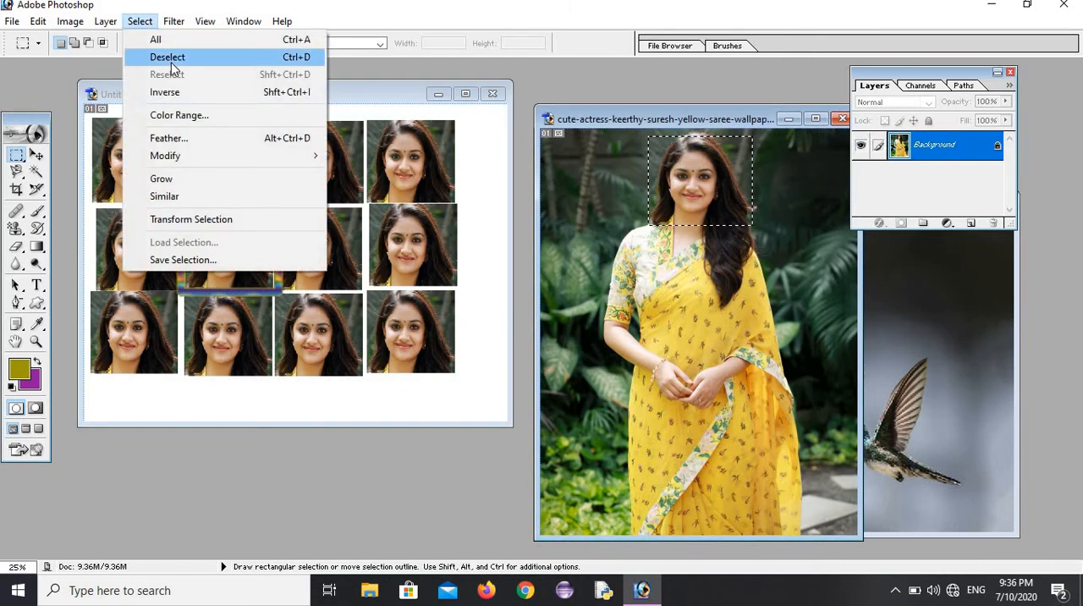
click(171, 60)
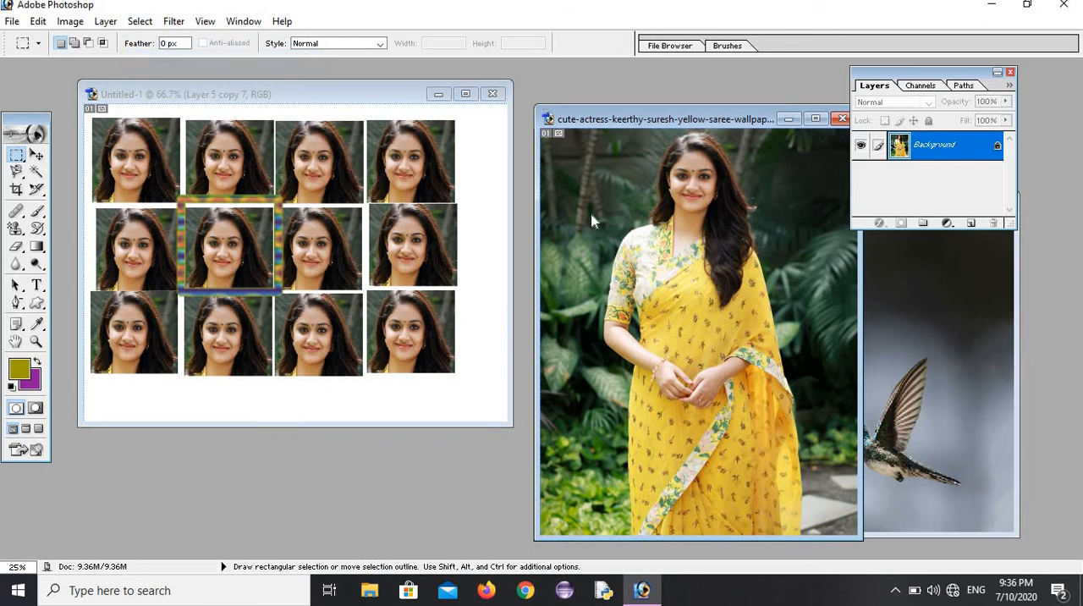
Step: Move the yellow saree image window aside and close the portrait sheet without saving it
drag(647, 124, 158, 331)
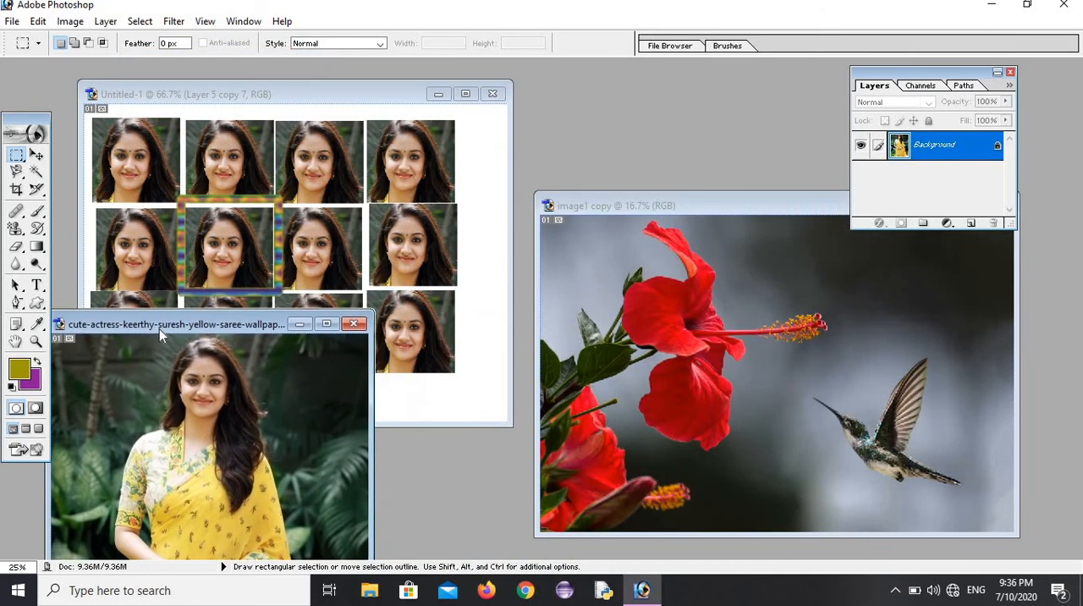
click(493, 94)
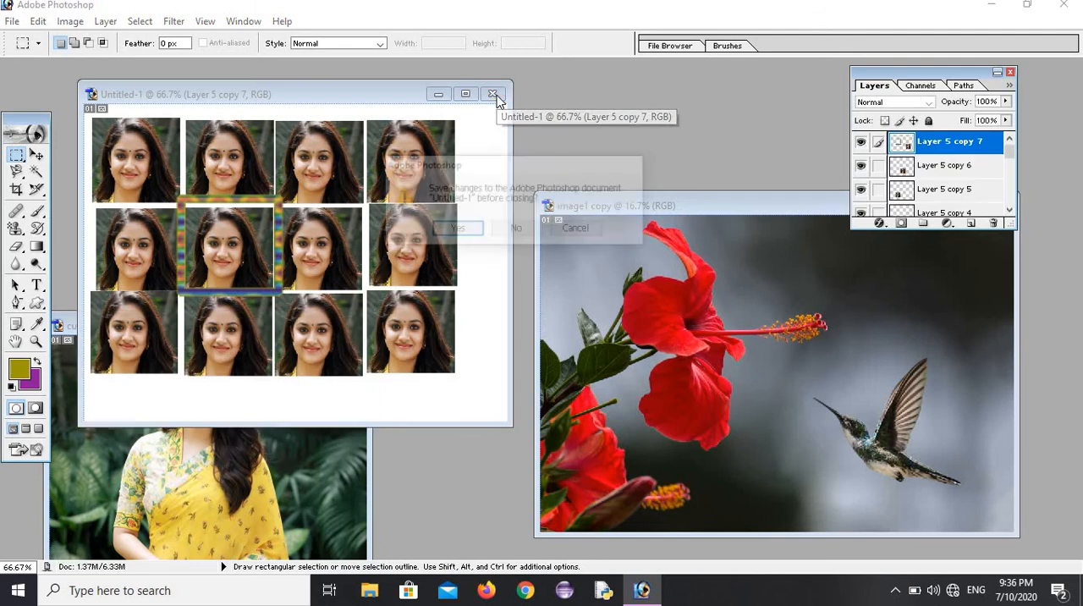
click(513, 231)
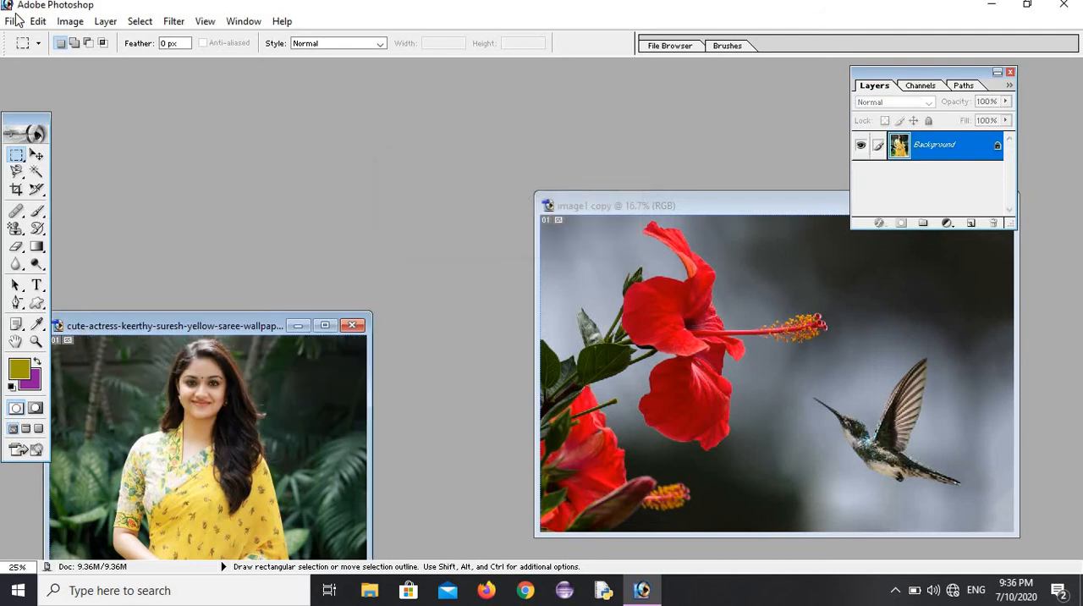
Step: Create a new 800 x 600 pixel RGB document at 72 pixels/inch with white contents and place its window beside the flower image
click(14, 21)
click(33, 39)
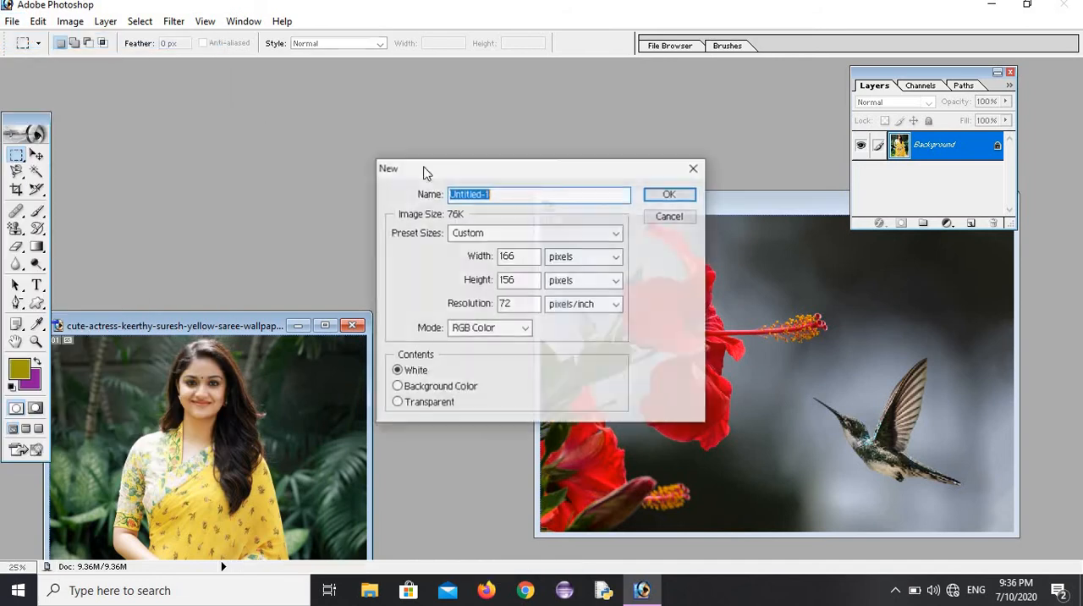
click(616, 233)
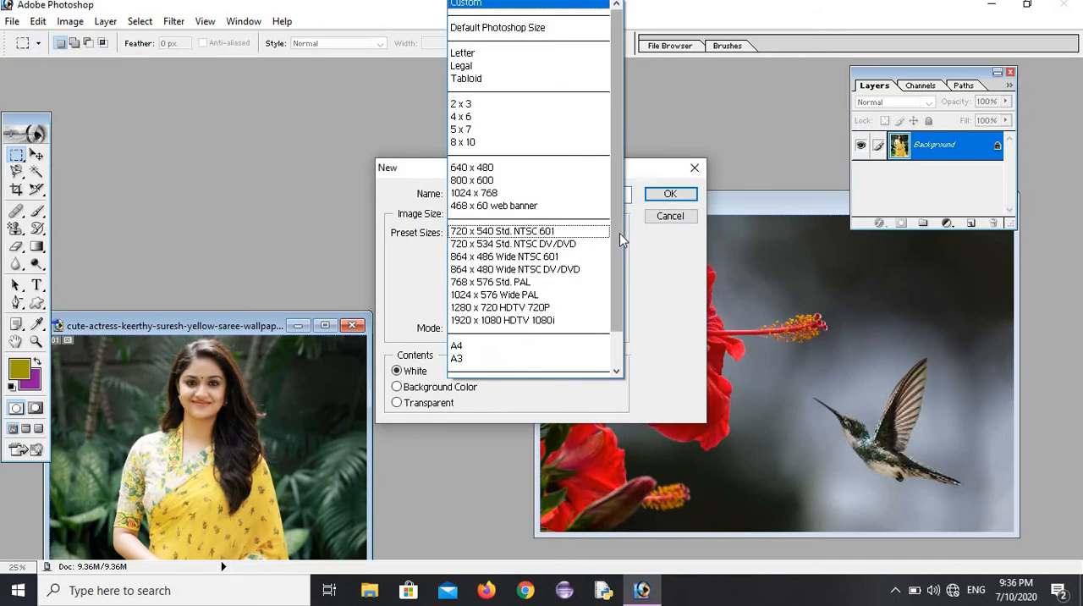
click(503, 180)
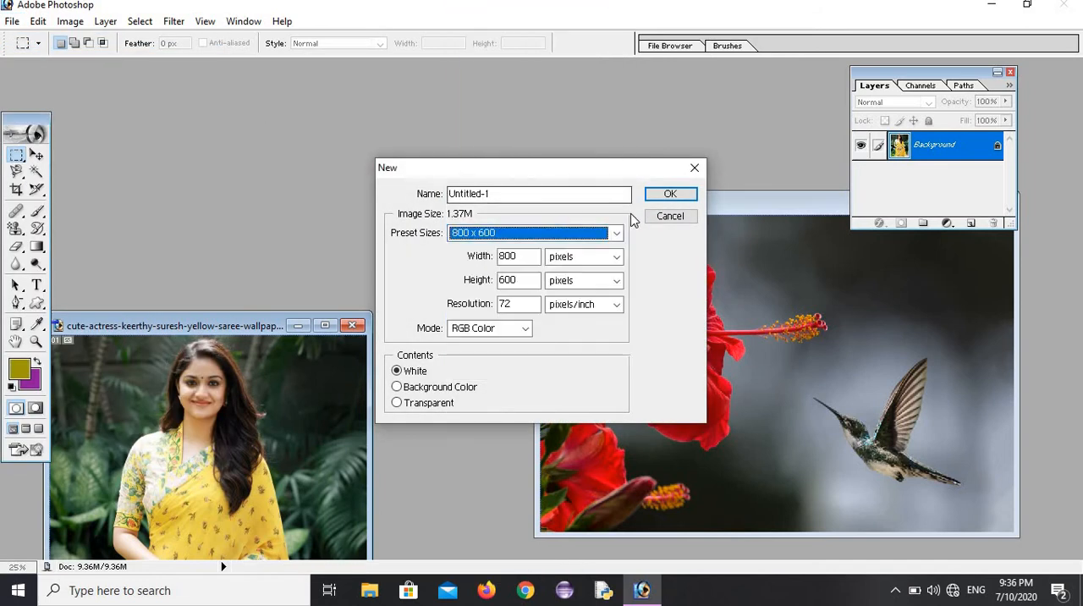
click(664, 193)
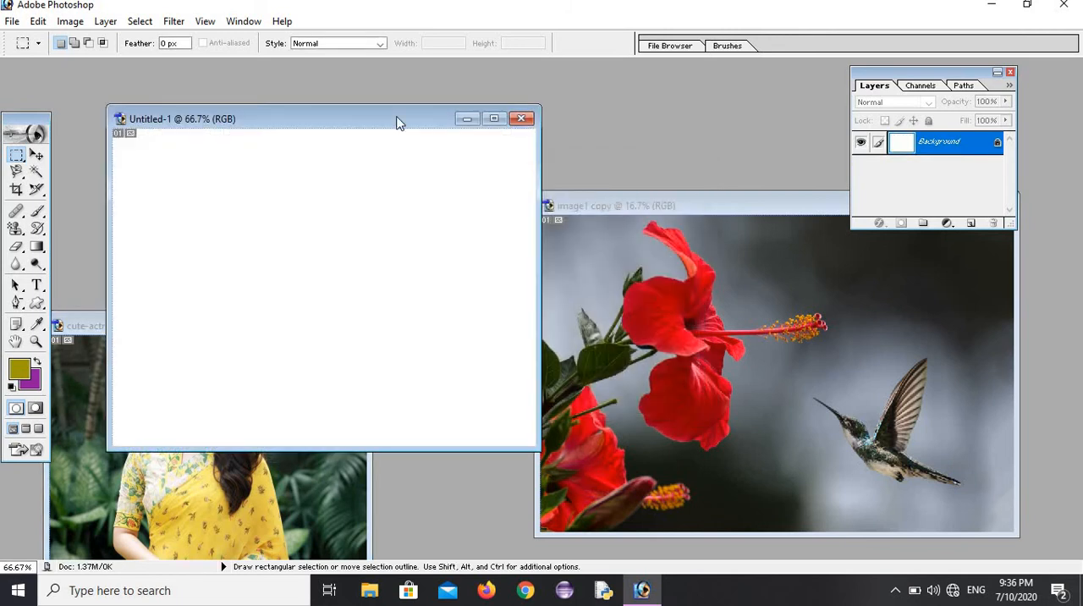
drag(394, 112, 362, 66)
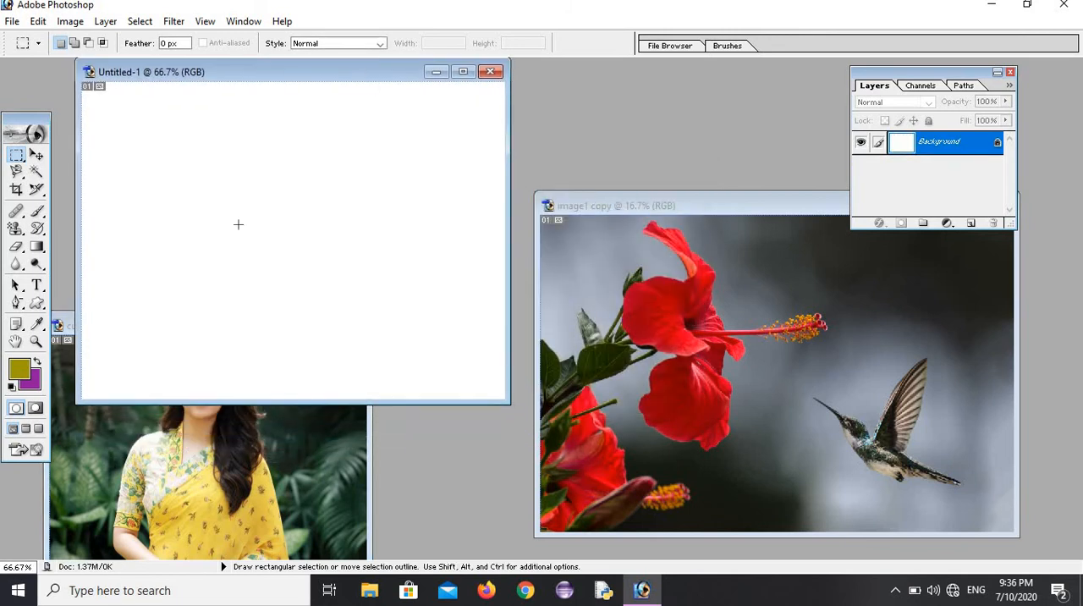
click(17, 155)
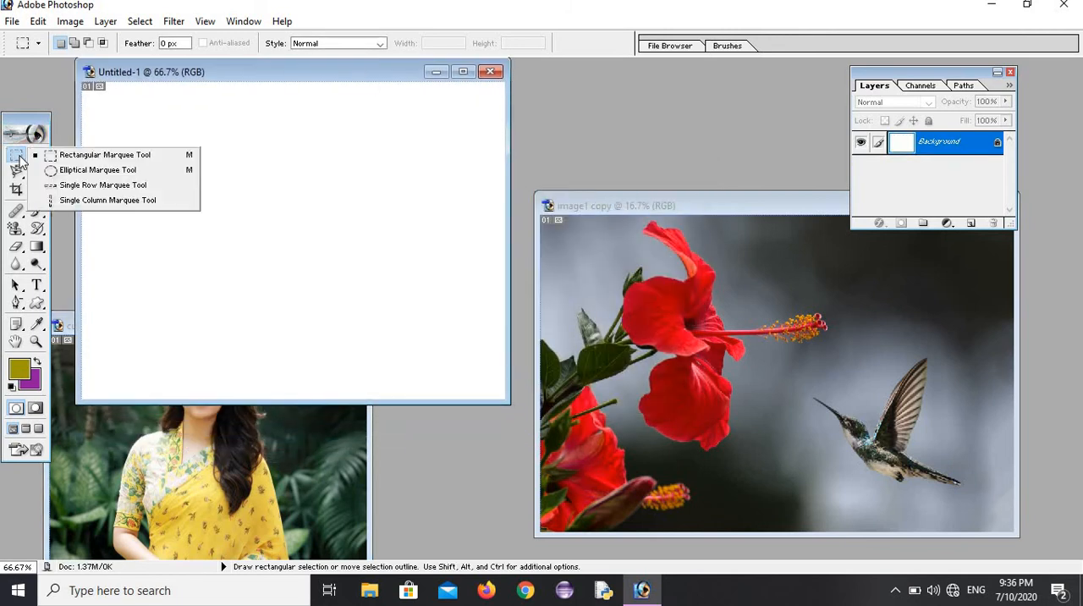
click(103, 158)
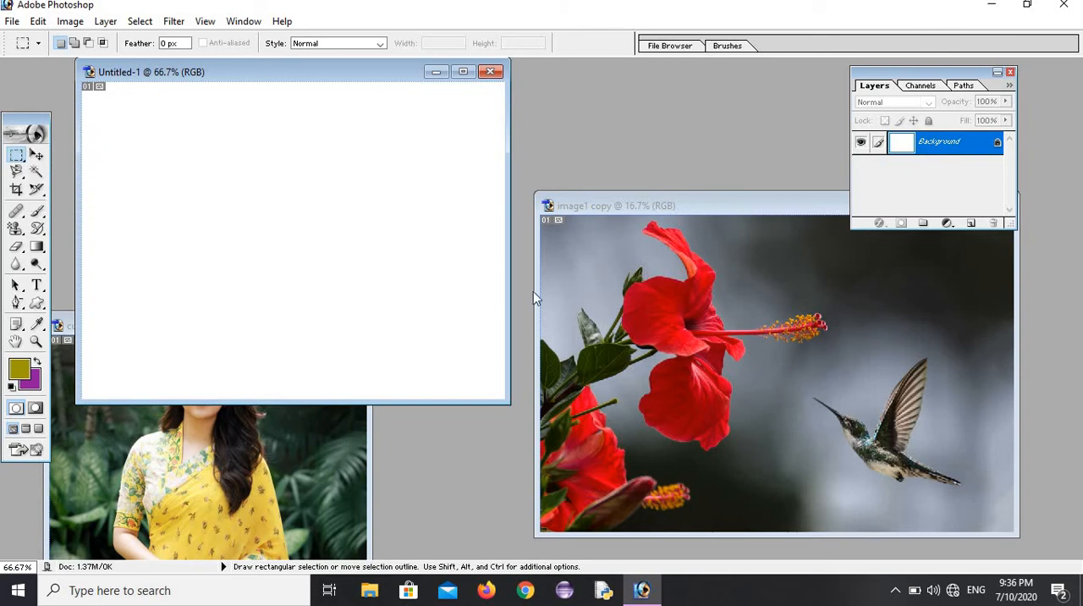
click(604, 243)
mouse_move(586, 226)
mouse_down()
mouse_move(764, 440)
mouse_move(764, 455)
mouse_up()
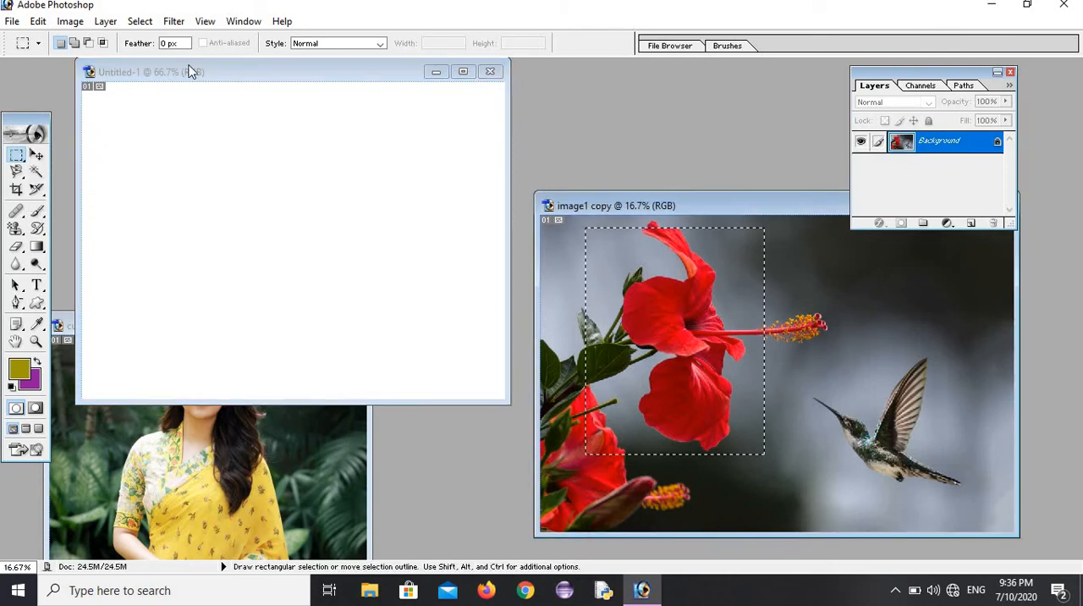
click(173, 25)
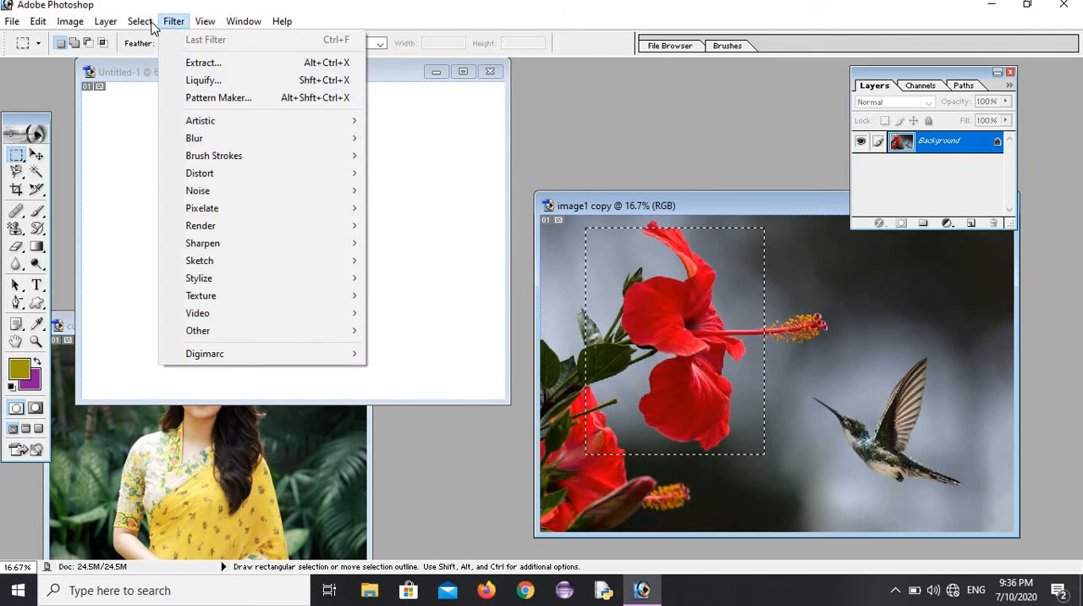
mouse_move(139, 21)
click(161, 58)
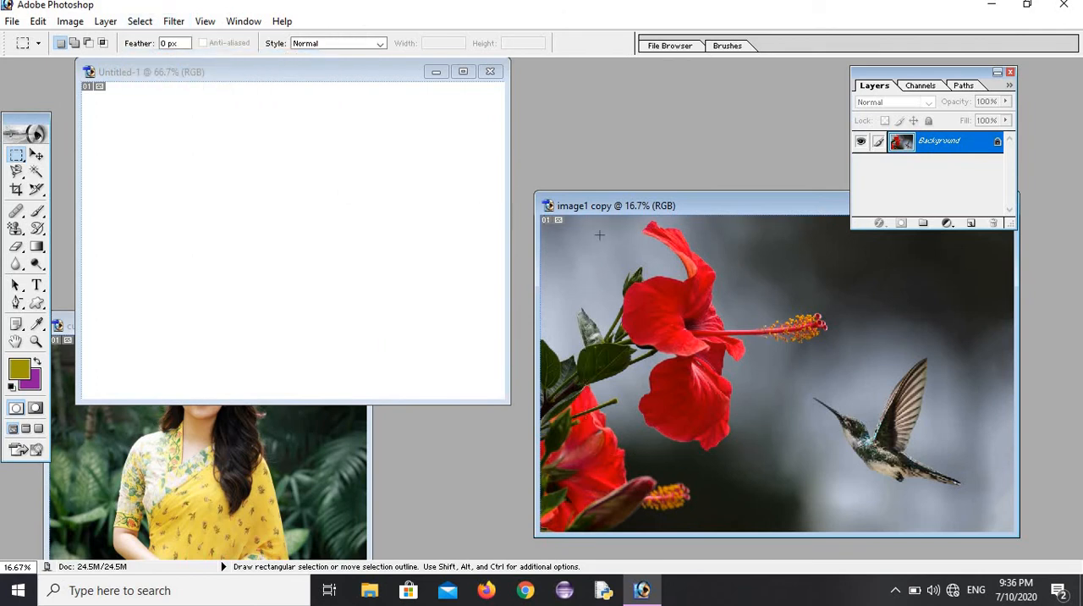
Step: Select a rectangular area covering the red flower and hummingbird in image1 copy and move it into the blank document
drag(669, 324, 984, 514)
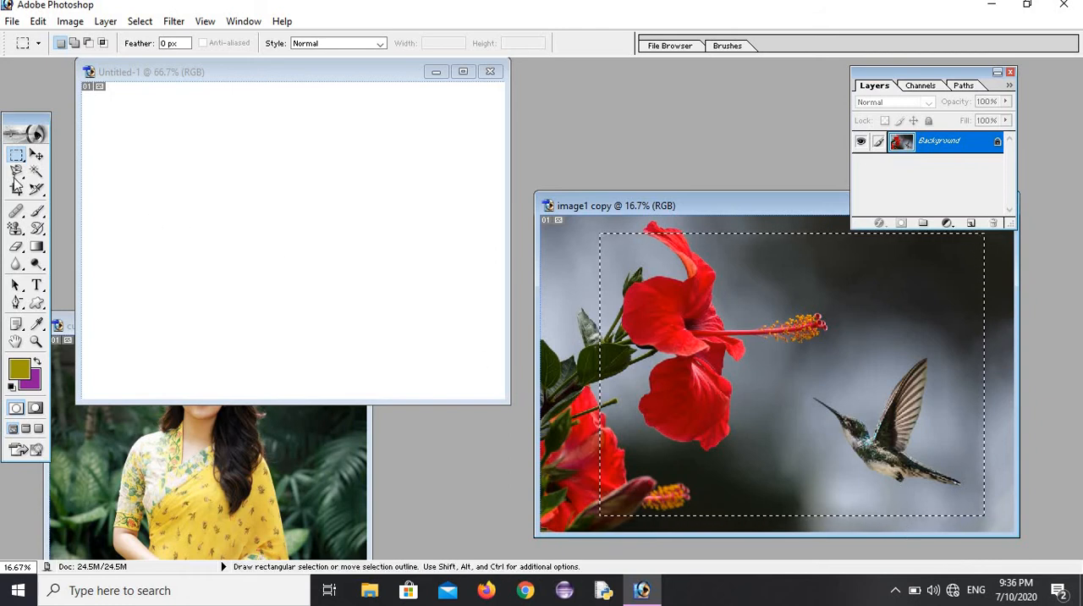
click(36, 155)
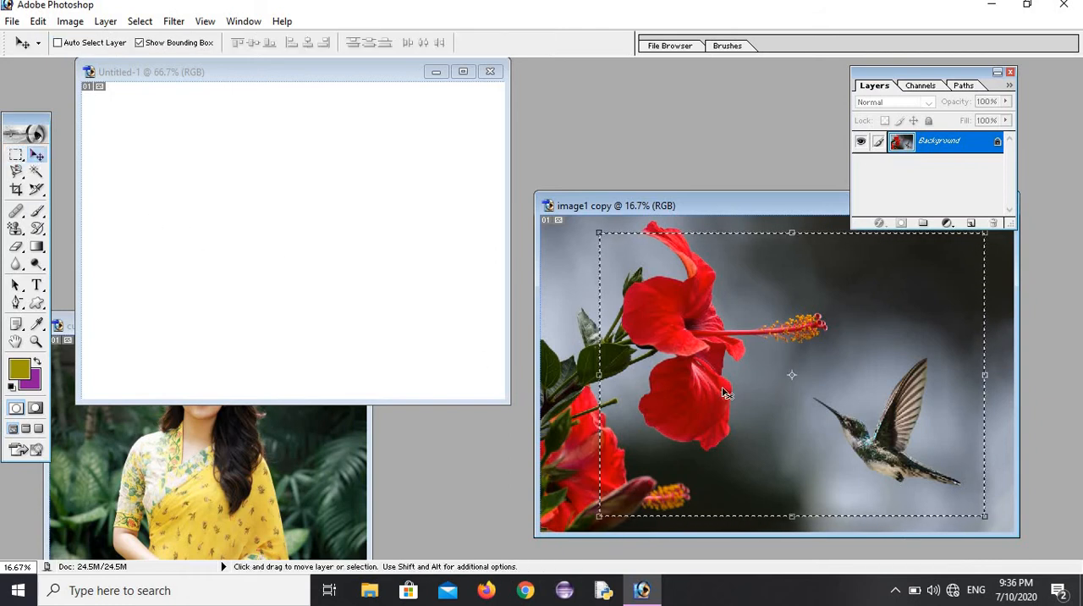
drag(592, 330, 257, 214)
drag(330, 192, 231, 247)
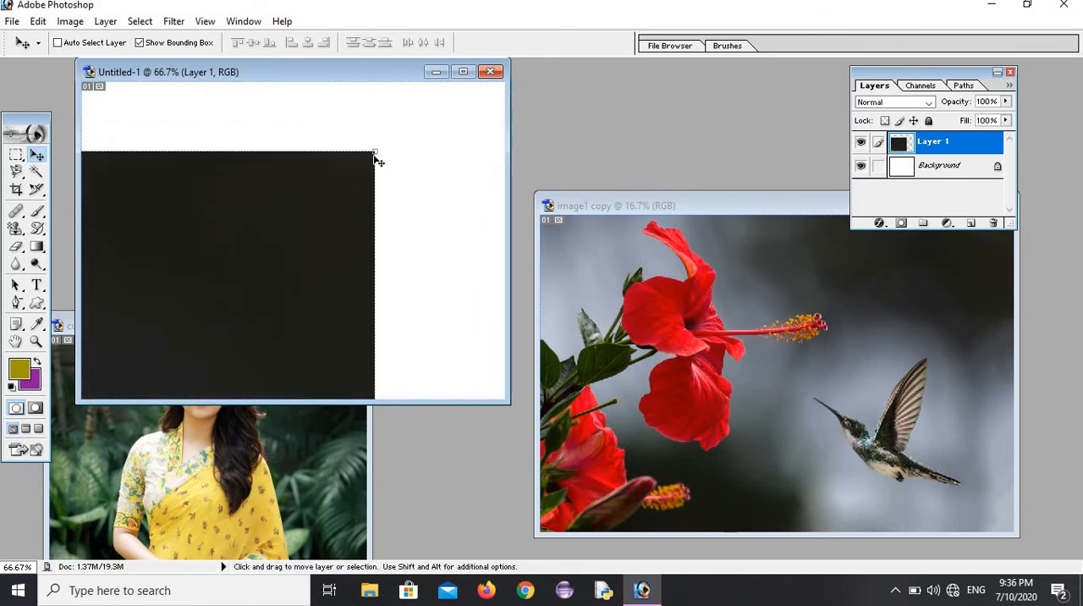
Step: Free-transform the flower layer in the new document, shrinking it to about 67% width and 56% height while repositioning it to reach its corners
drag(372, 151, 198, 266)
drag(273, 248, 324, 223)
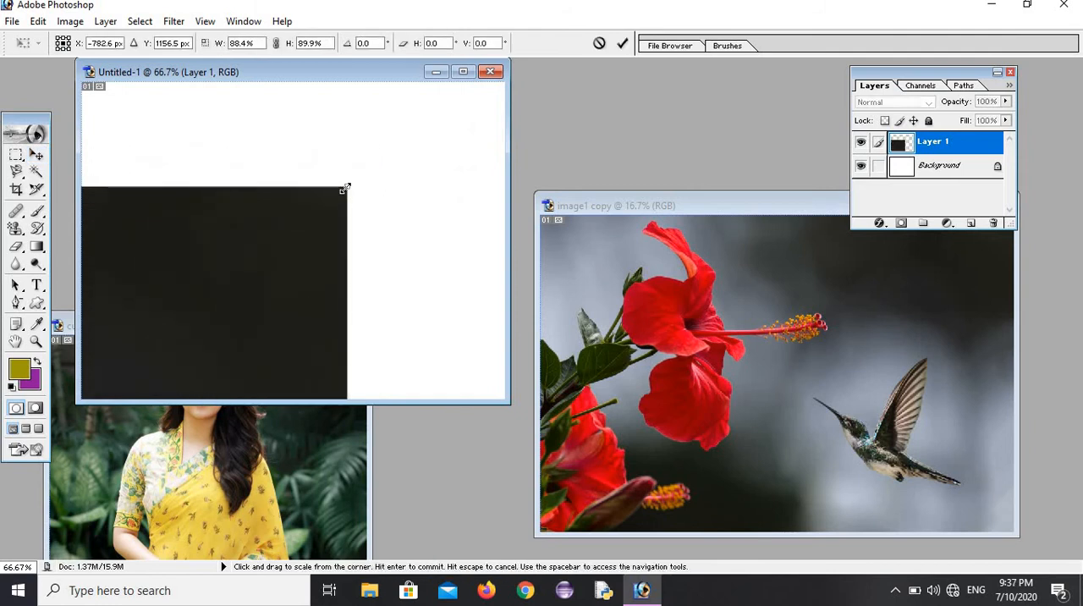
drag(346, 188, 478, 152)
drag(282, 205, 293, 209)
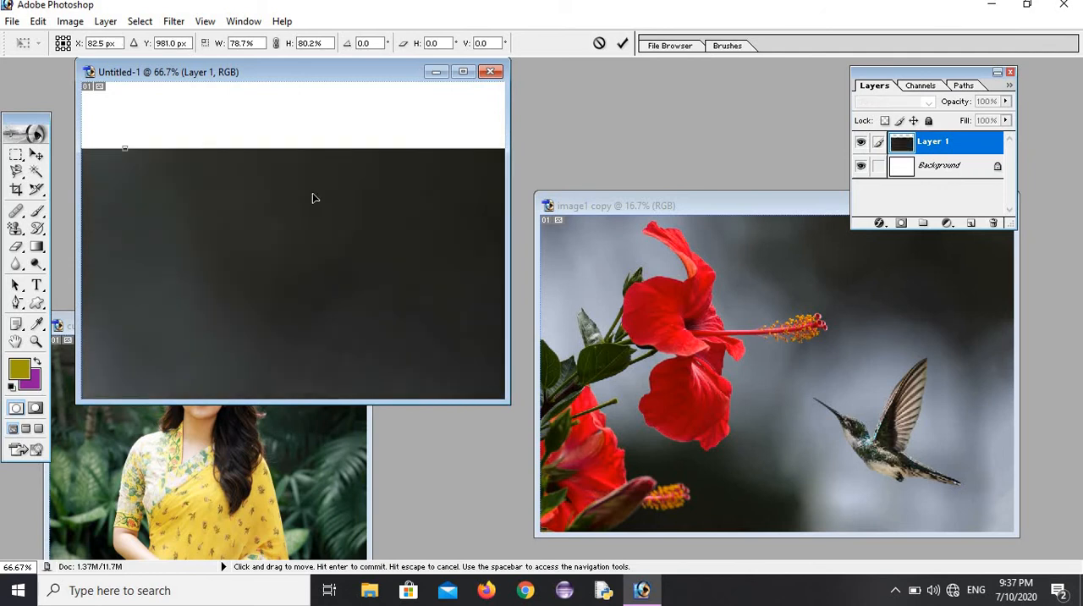
drag(133, 167, 171, 302)
drag(308, 217, 395, 189)
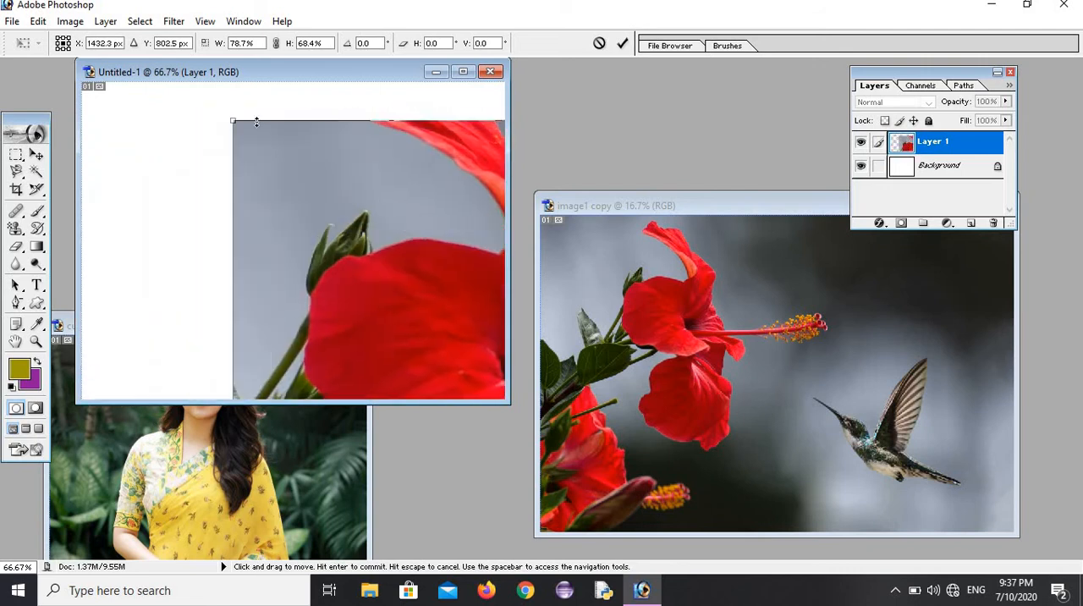
drag(236, 123, 168, 128)
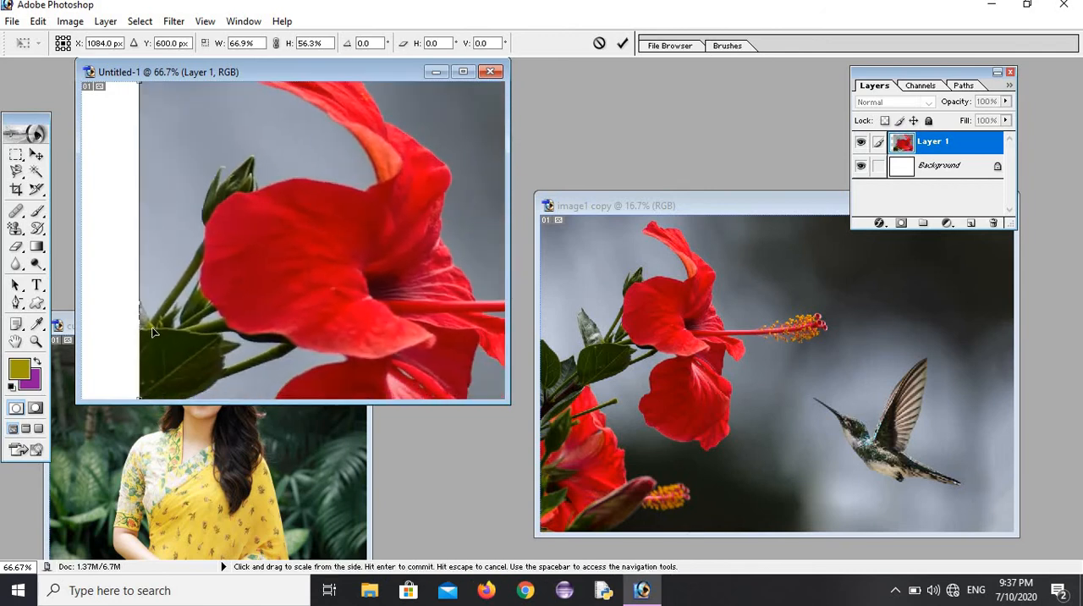
Step: Shrink the flower layer further to about 55% width and 21% height, shifting it across the canvas between scalings
drag(158, 327, 236, 178)
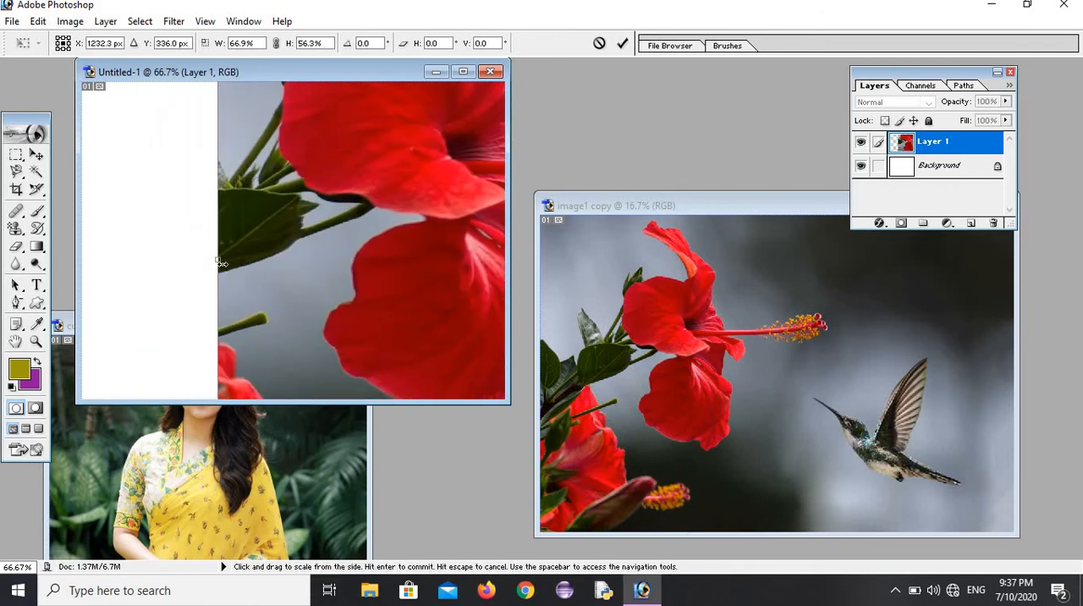
drag(256, 264, 393, 264)
drag(264, 232, 145, 181)
drag(166, 262, 159, 158)
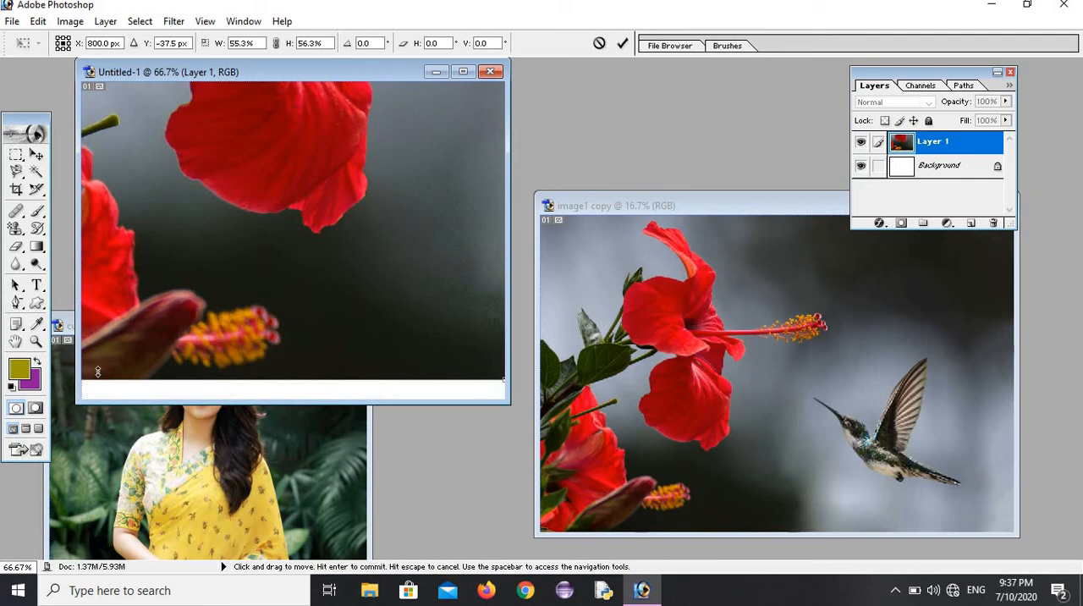
drag(98, 372, 183, 263)
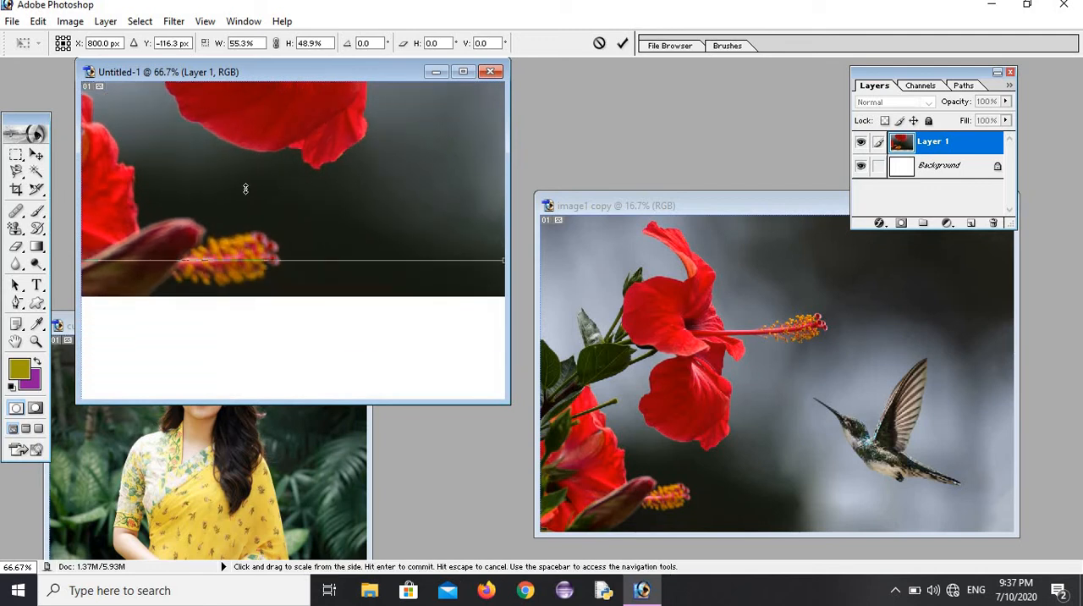
drag(245, 189, 156, 297)
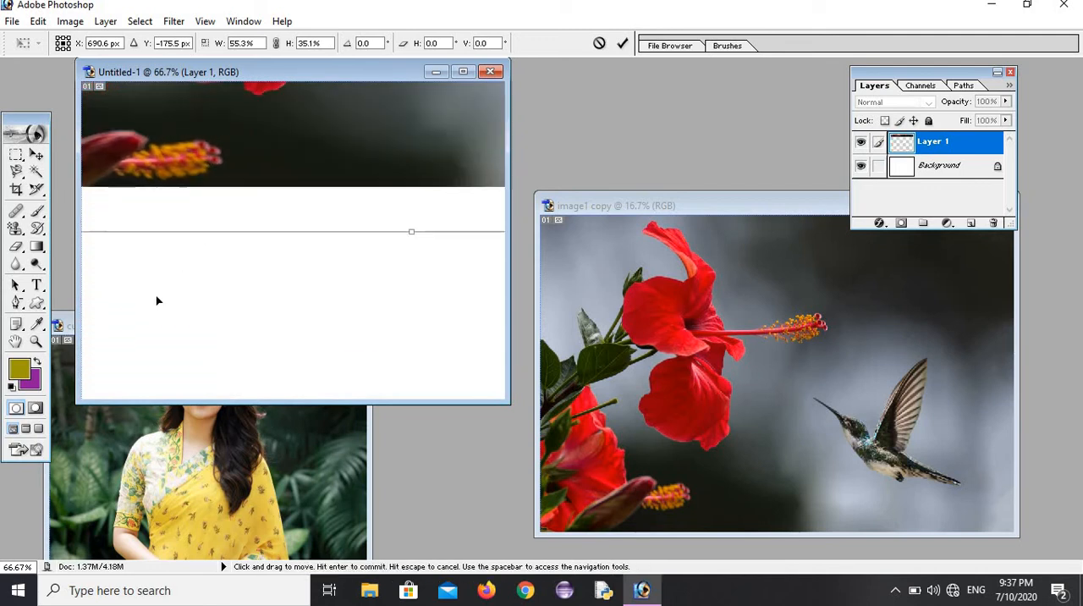
drag(298, 297, 197, 208)
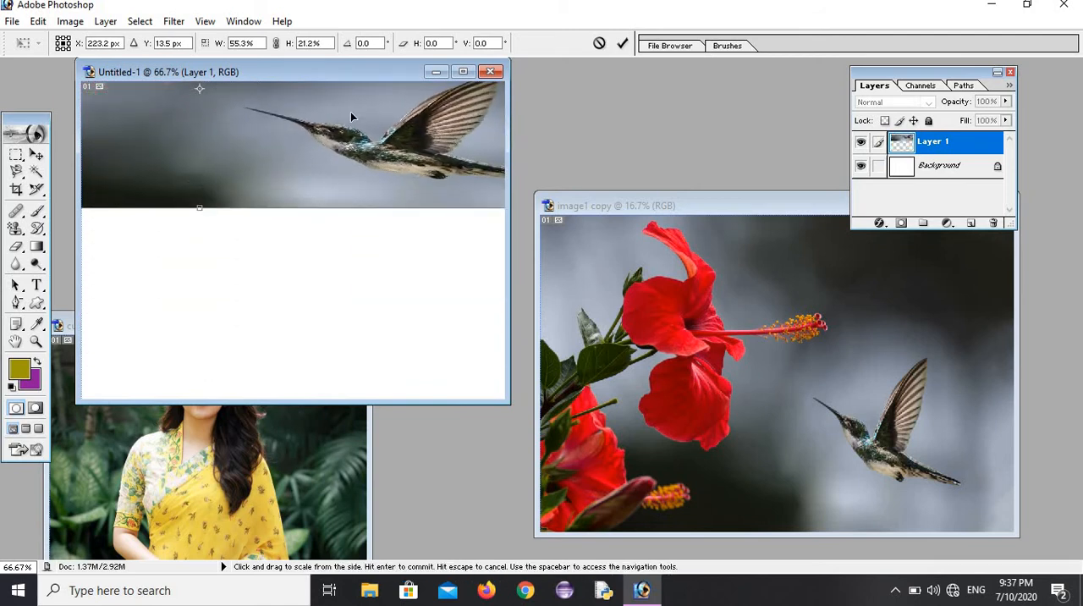
Step: Position the layer over the canvas, stretch its height to 29% so it reaches the canvas's upper edge, and apply the transformation
drag(414, 120, 211, 257)
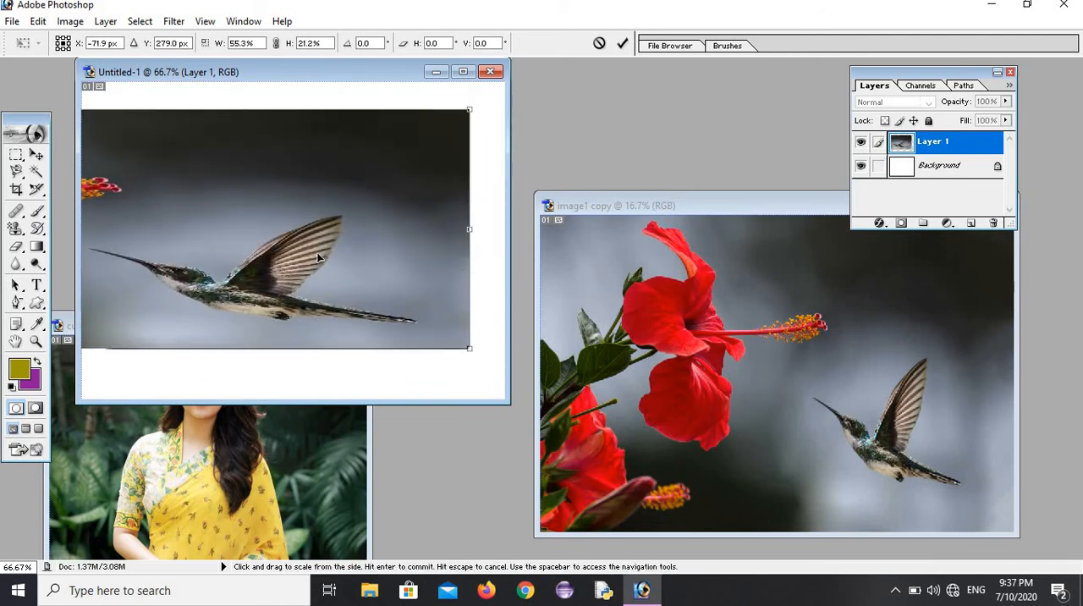
drag(219, 211, 459, 273)
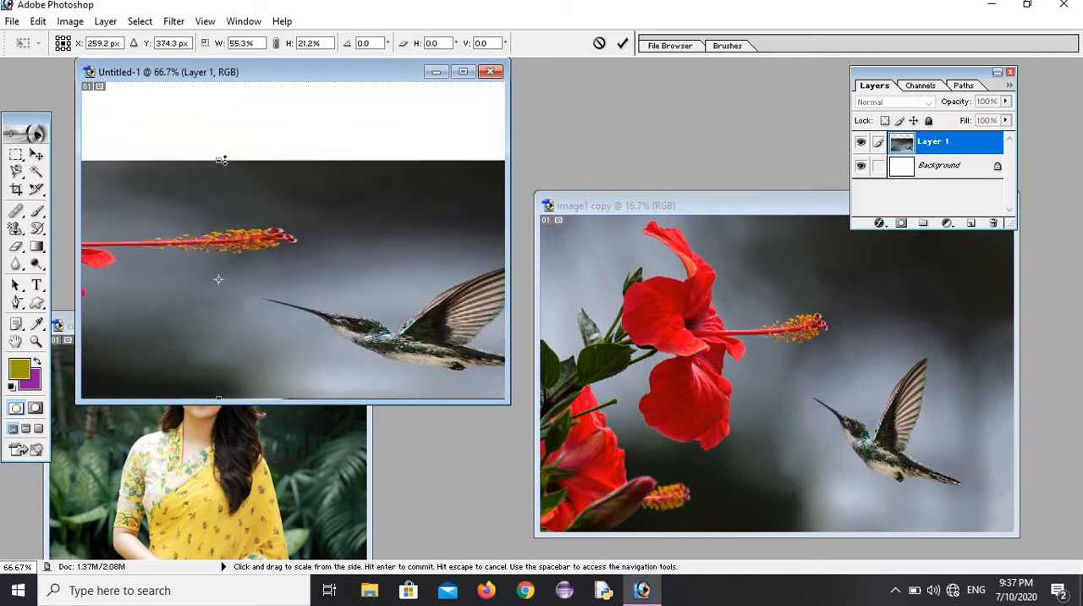
drag(220, 161, 279, 77)
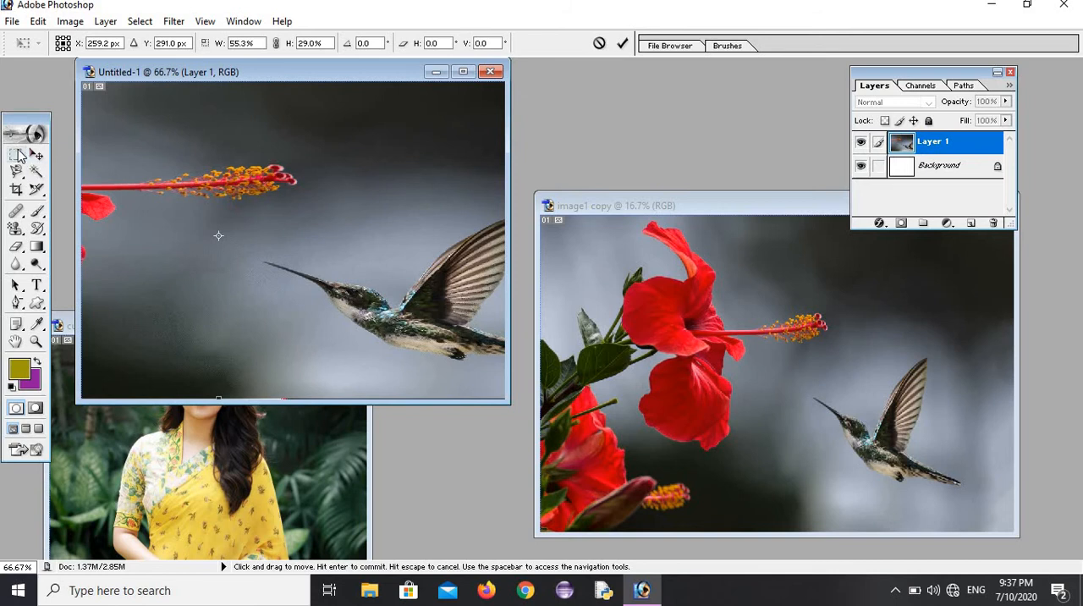
click(37, 247)
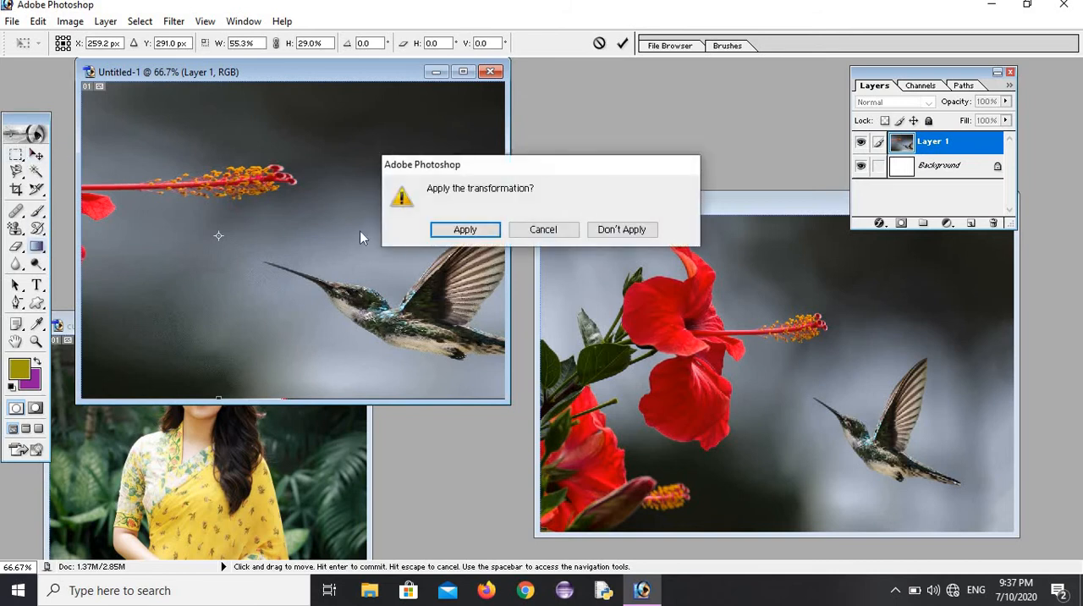
click(464, 230)
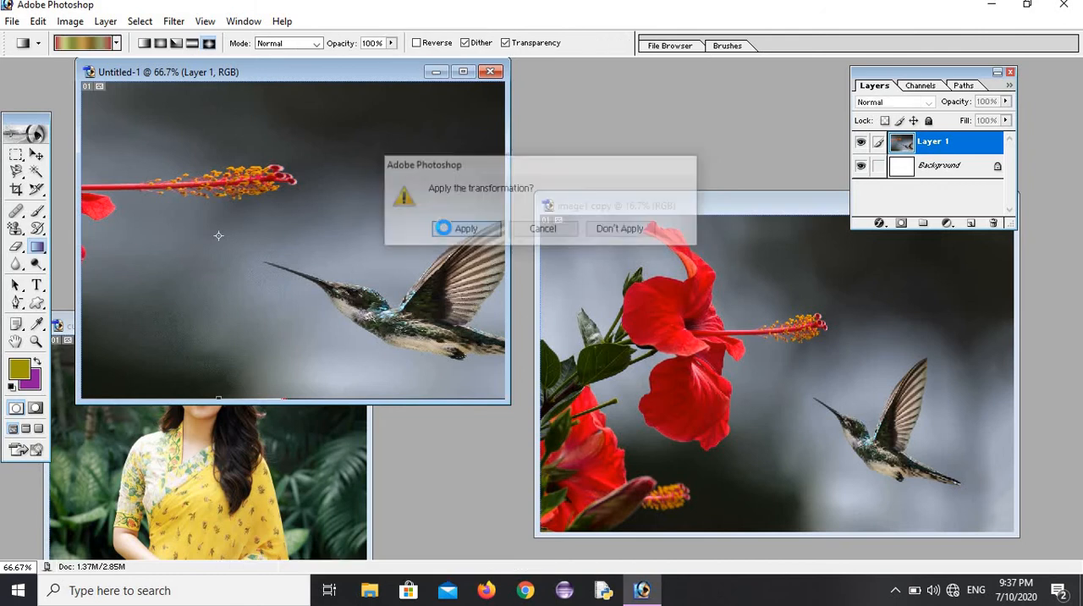
Step: Select the tip of the flower's stamen with an elliptical marquee and define it as a brush named "tyni"
click(19, 155)
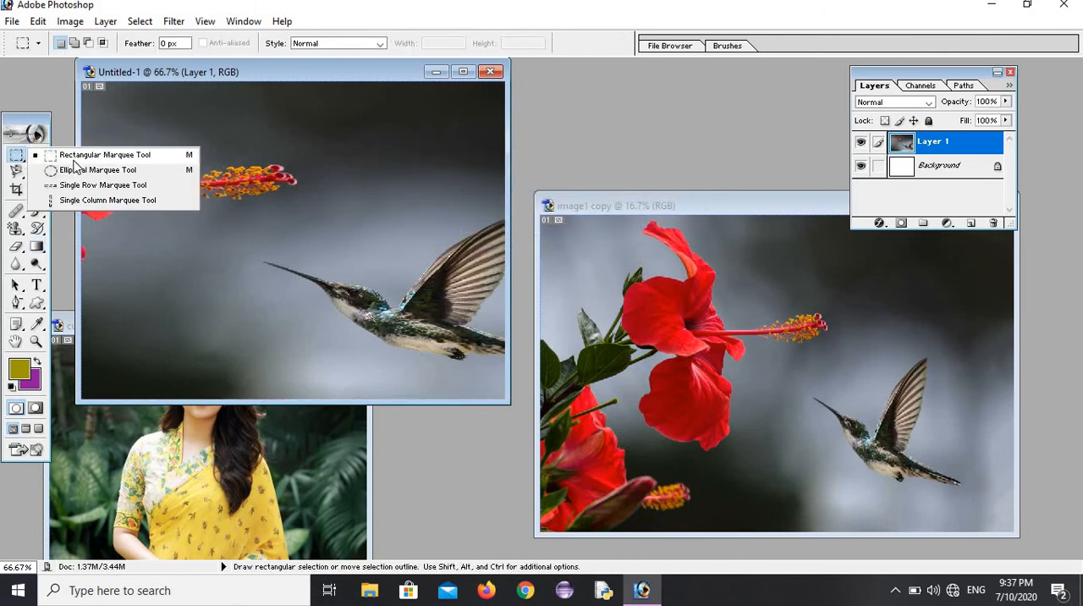
click(84, 170)
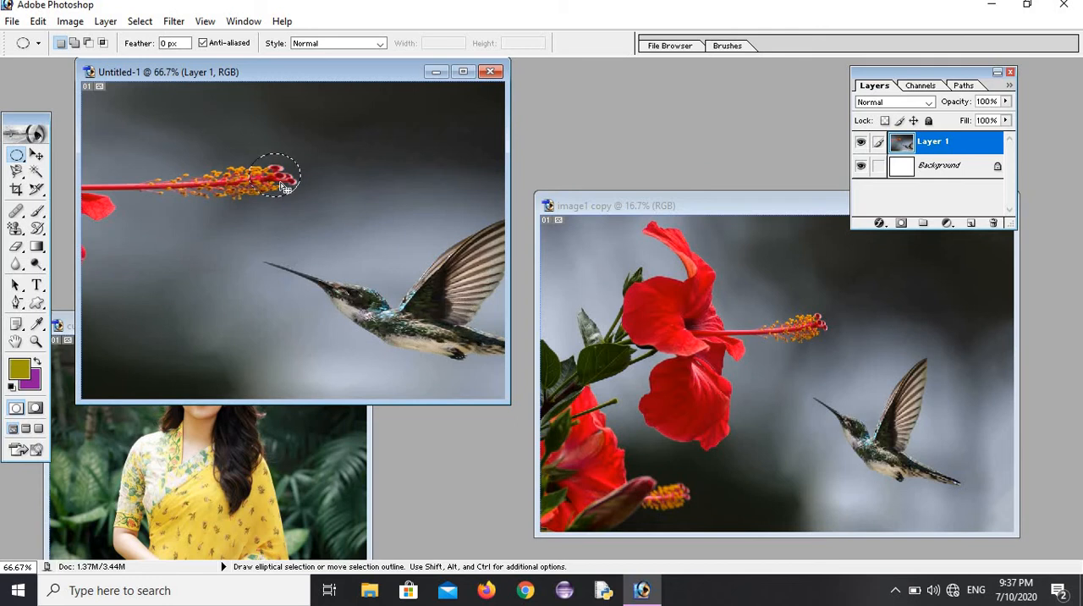
click(38, 21)
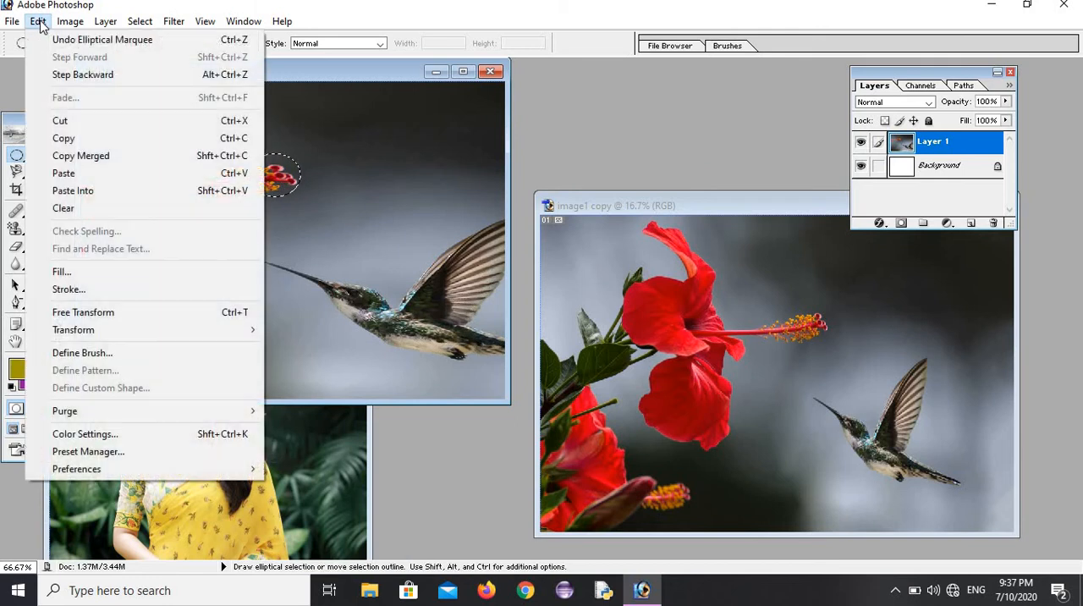
click(115, 354)
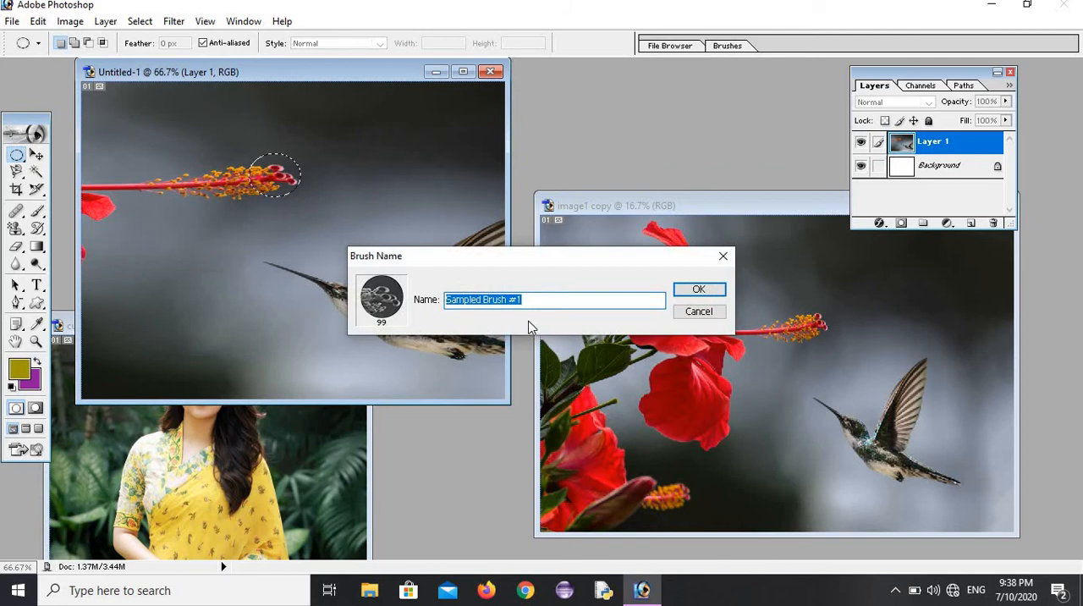
text(t)
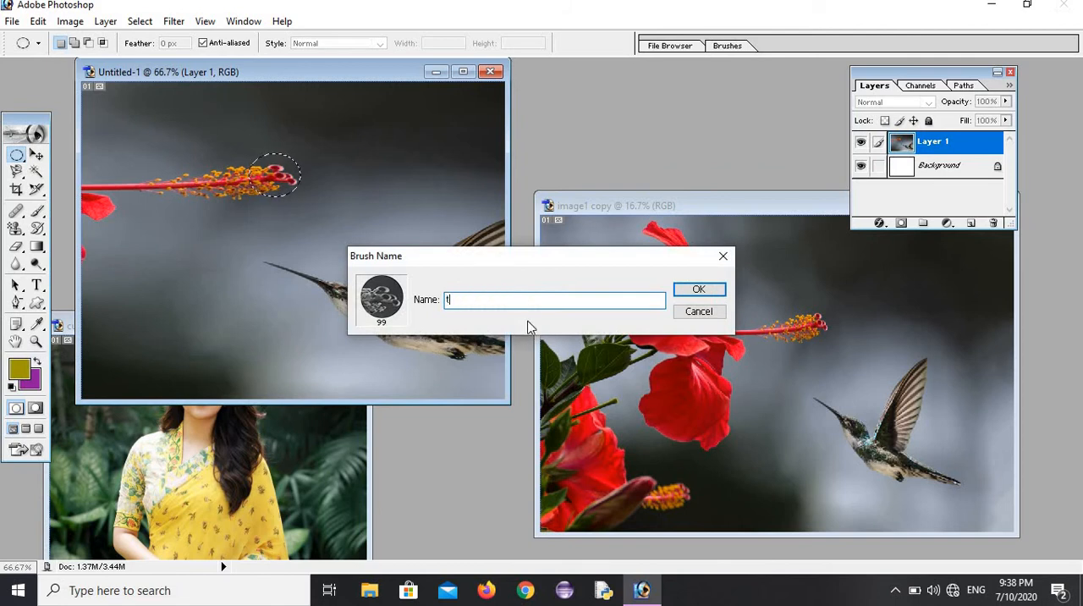
text(yni)
click(699, 292)
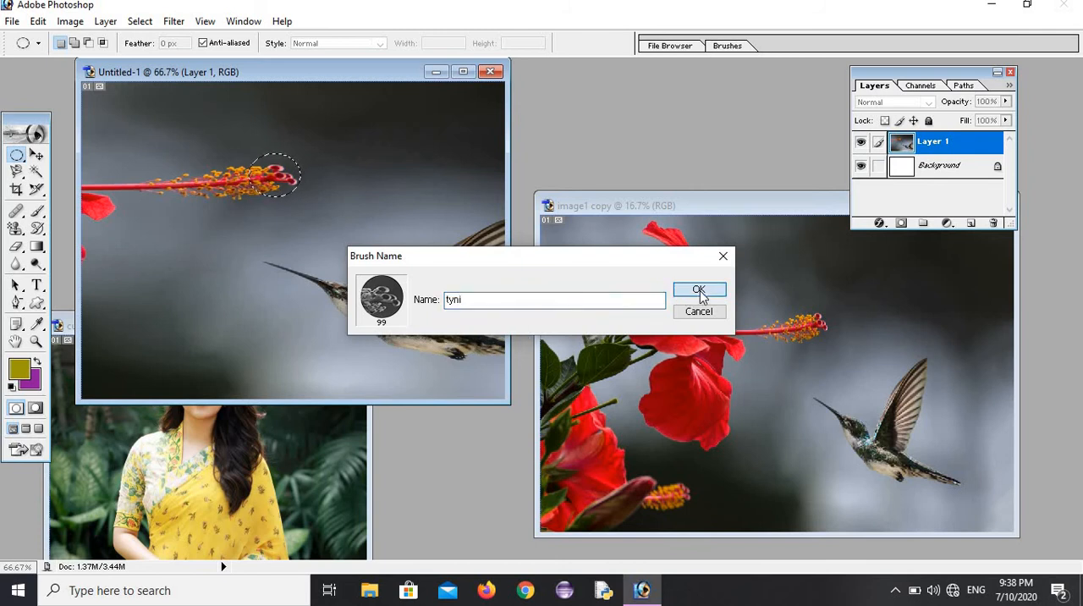
Step: Deselect the stamen area and define the whole image as a pattern, keeping the default name
click(39, 21)
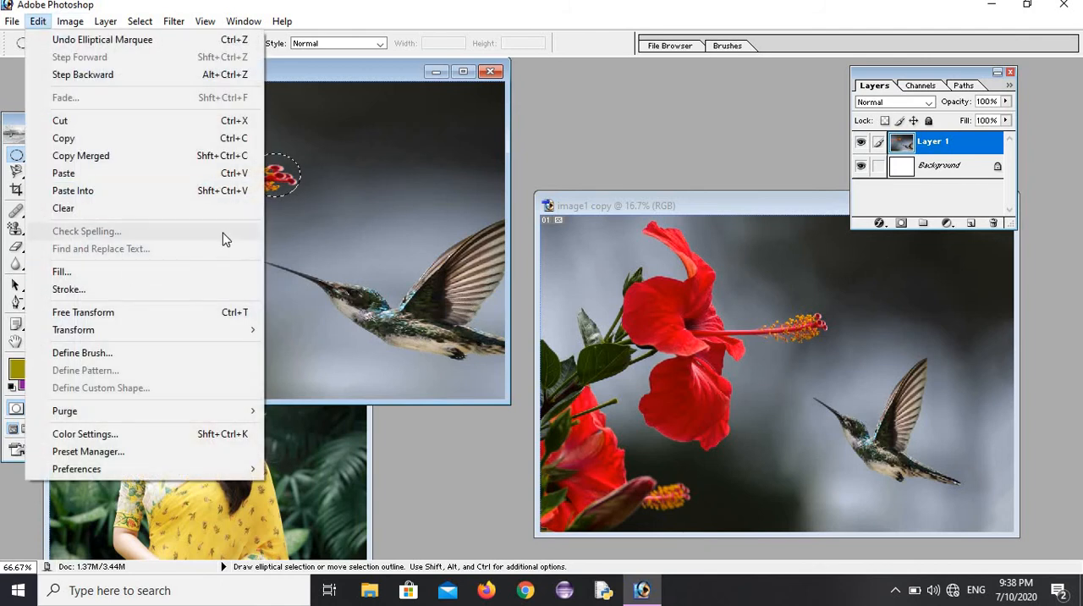
click(291, 241)
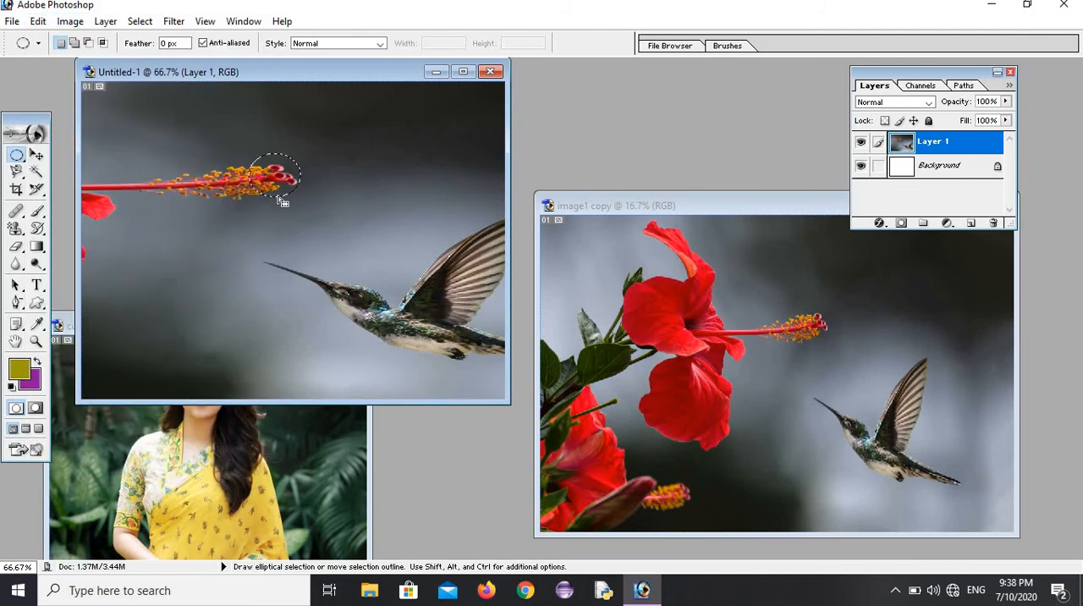
click(139, 23)
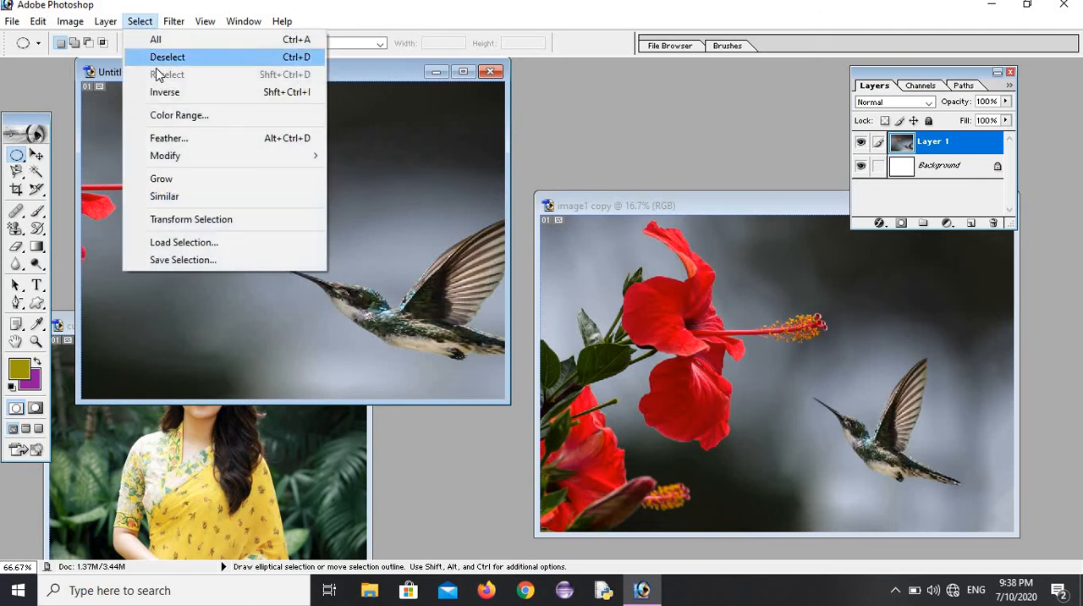
click(160, 57)
click(38, 21)
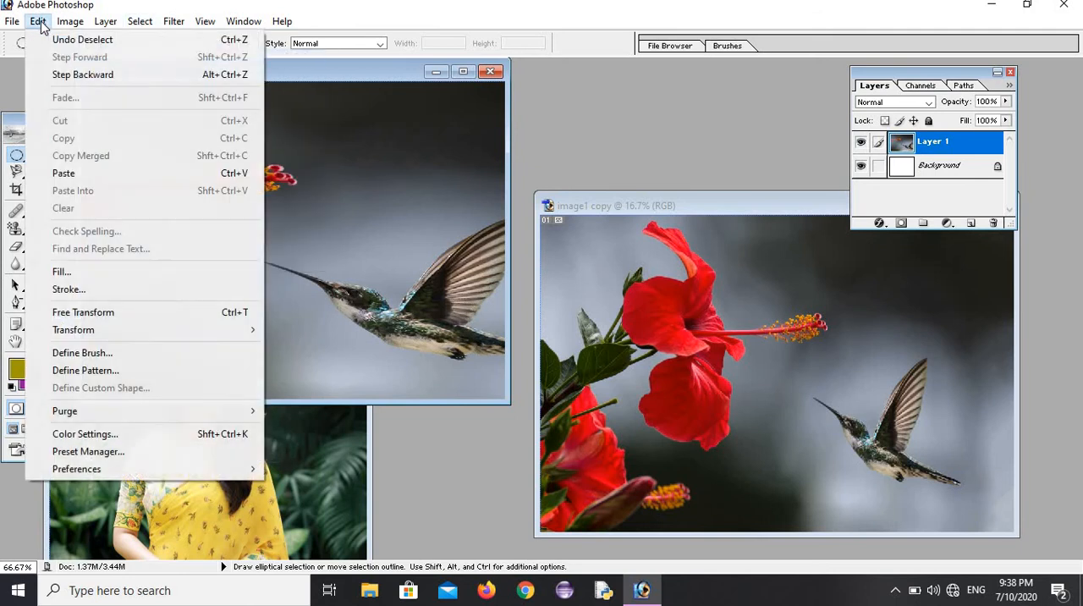
click(67, 373)
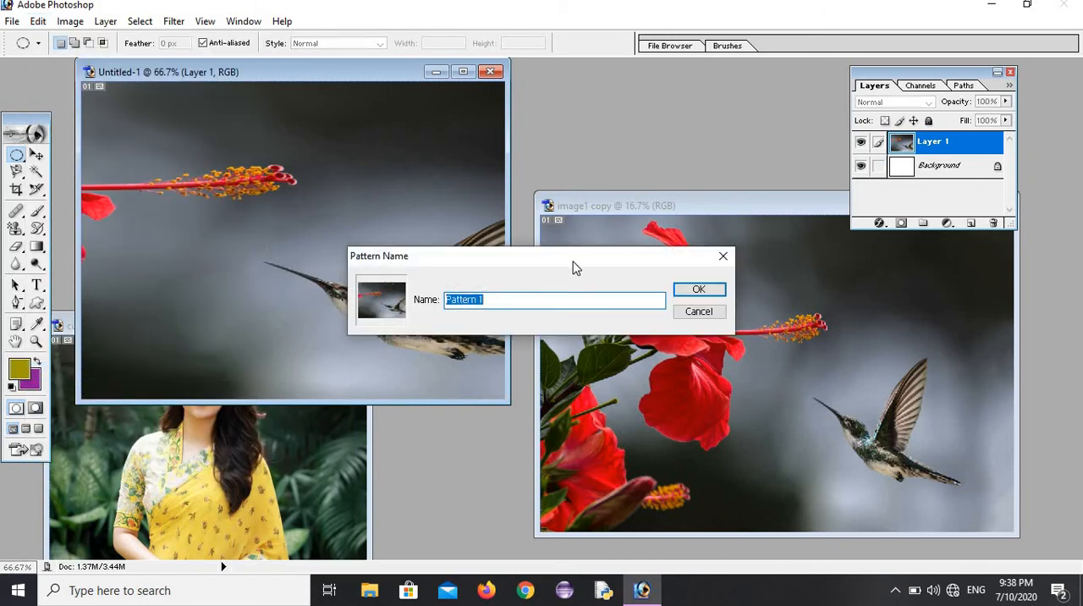
click(699, 290)
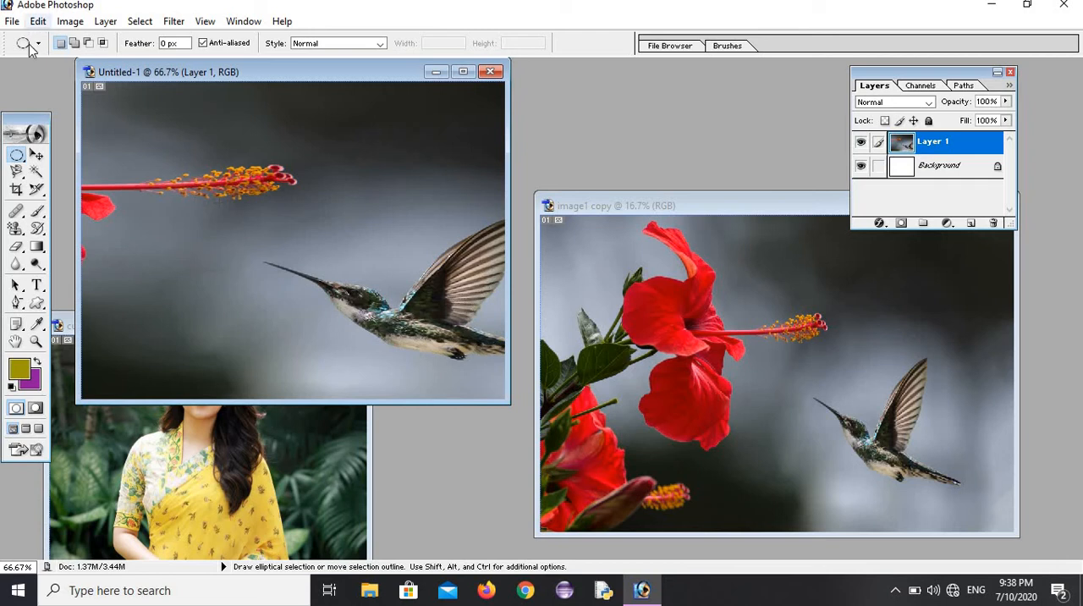
Step: Choose the Brush tool with the custom 99 px stamen brush from the end of the brush presets
click(37, 212)
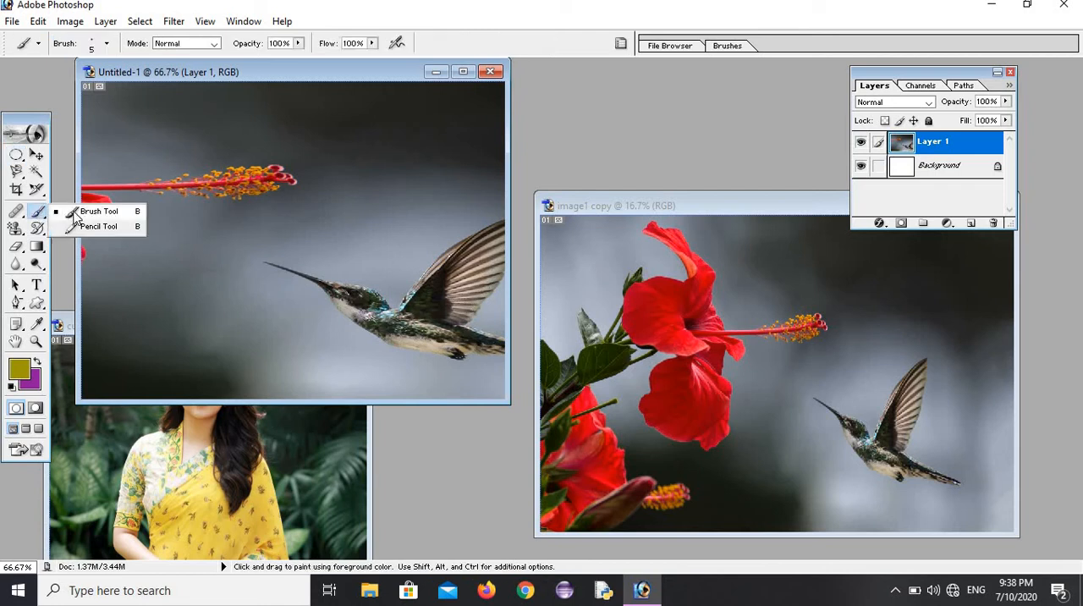
click(76, 150)
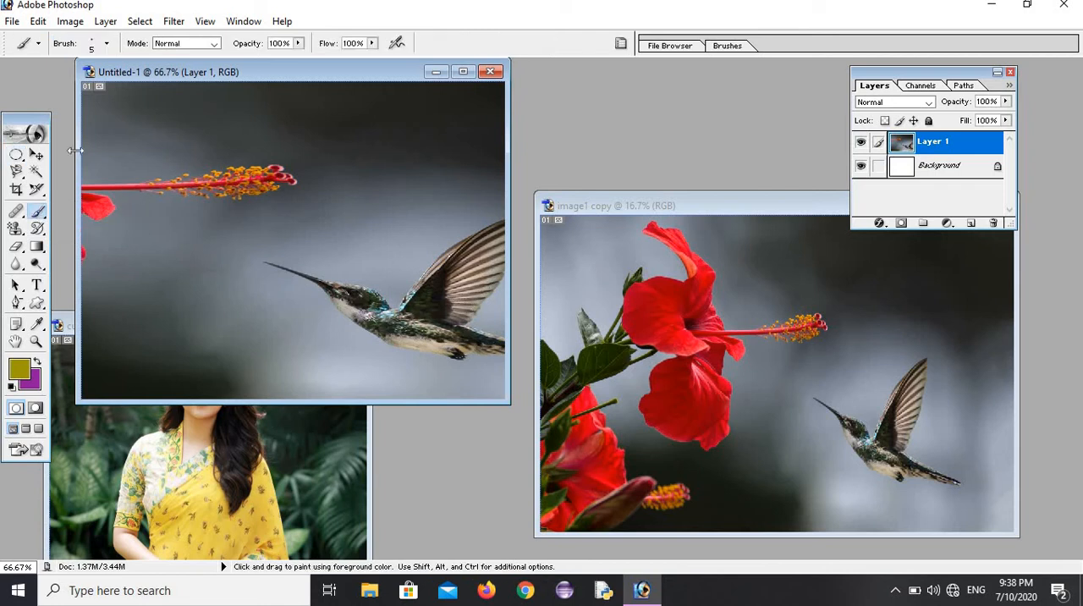
click(109, 46)
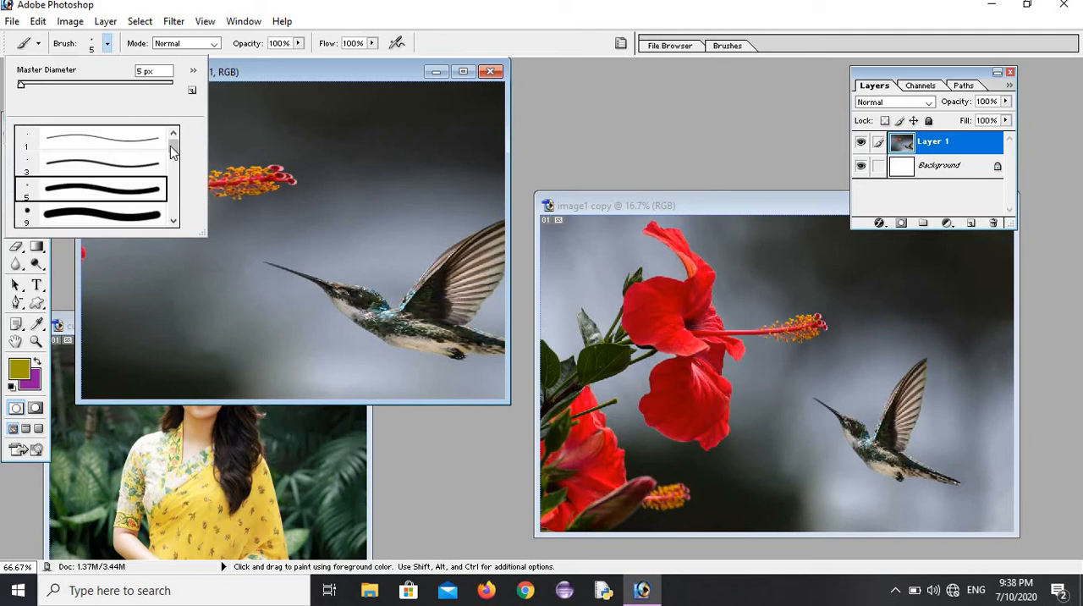
mouse_move(172, 159)
mouse_down()
mouse_move(180, 223)
mouse_move(150, 228)
mouse_up()
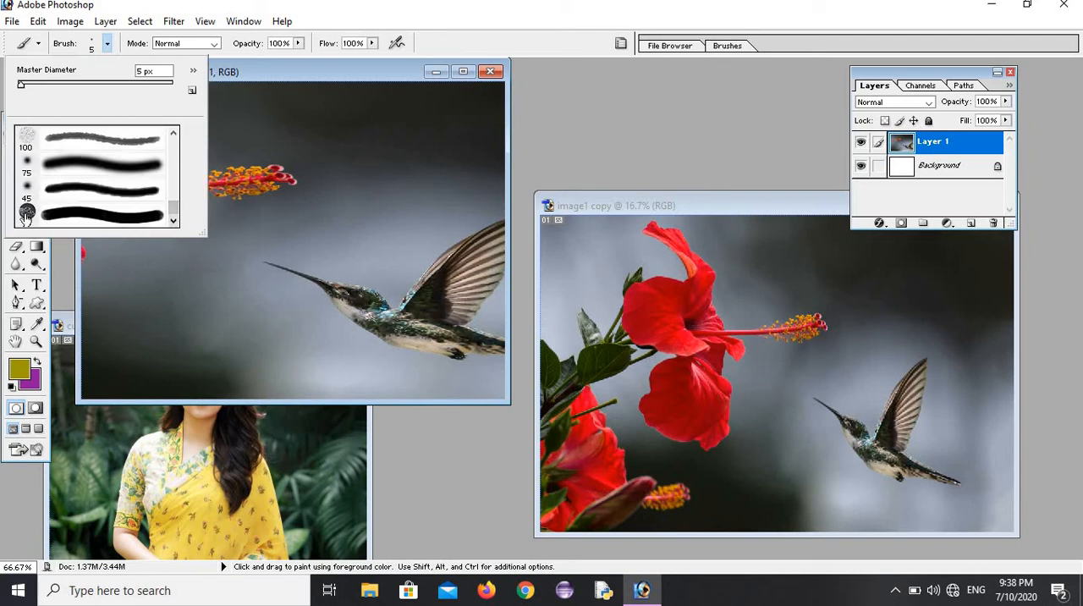
click(26, 216)
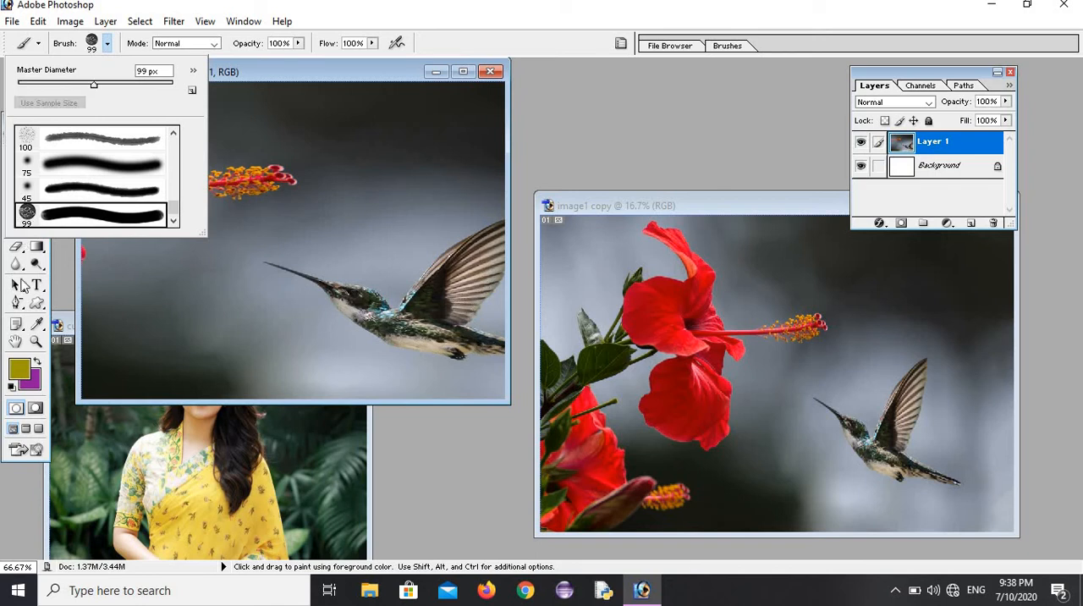
Step: Set the foreground color to the medium blue 1F7FA3
click(18, 370)
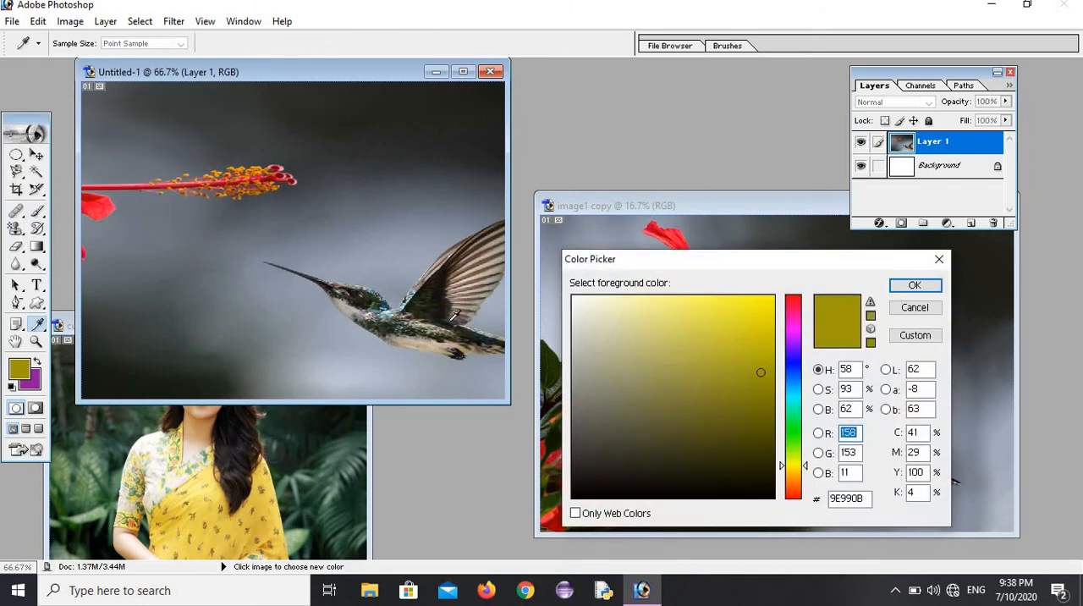
click(793, 331)
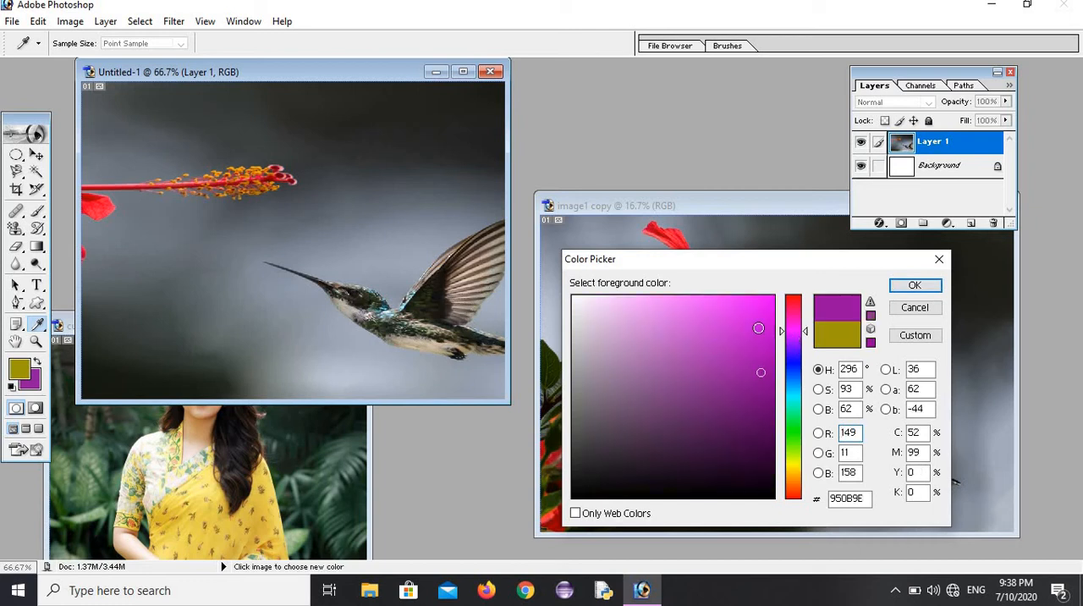
click(758, 327)
click(790, 388)
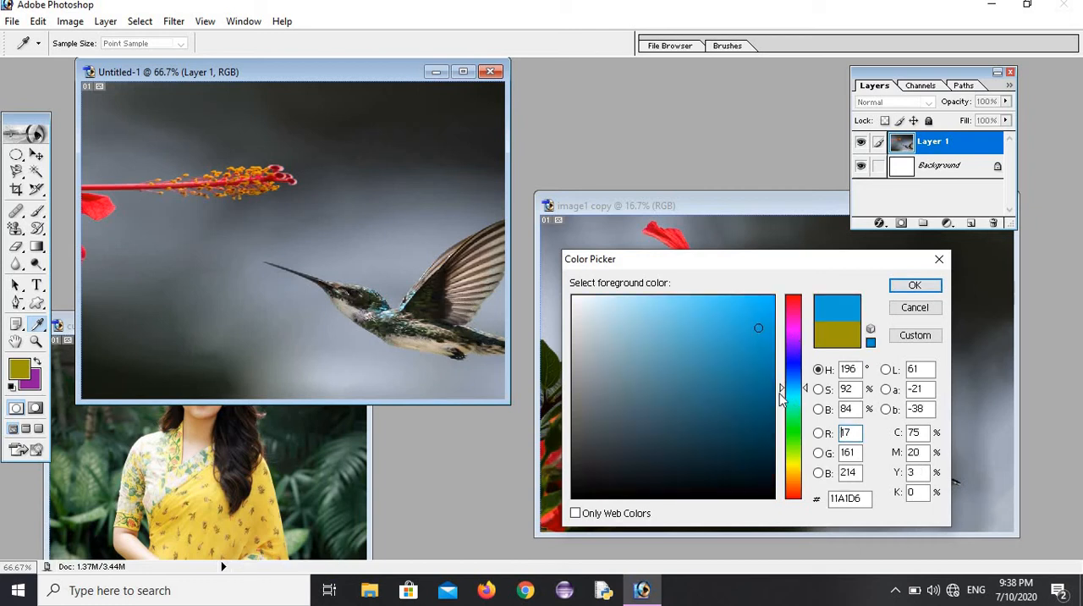
click(735, 369)
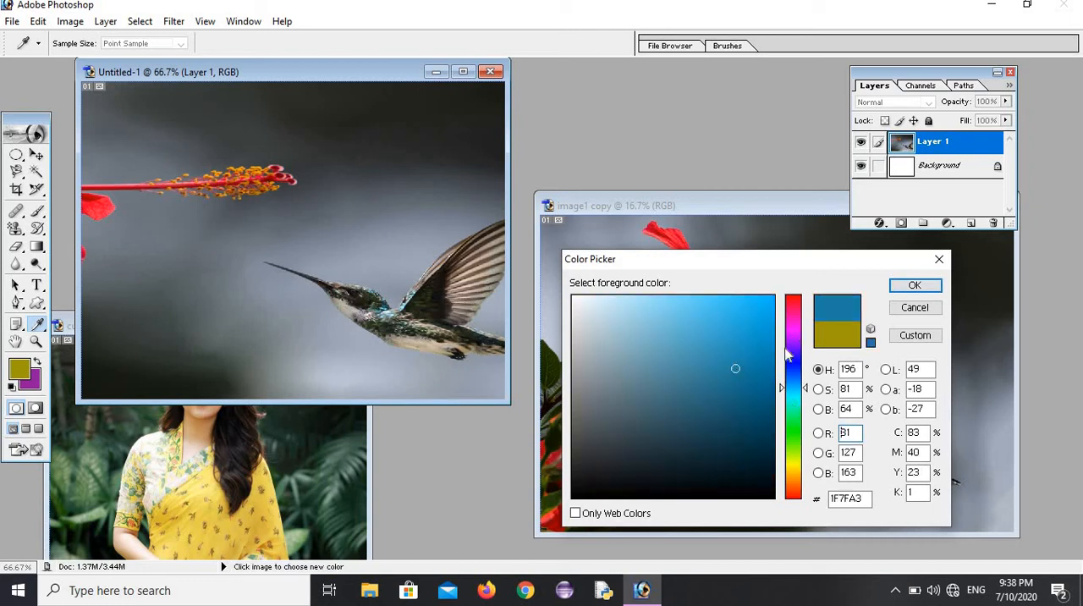
click(914, 285)
Step: Stamp nine blue prints of the custom stamen brush around the flower and the bird's beak on Layer 1
key(b)
click(319, 218)
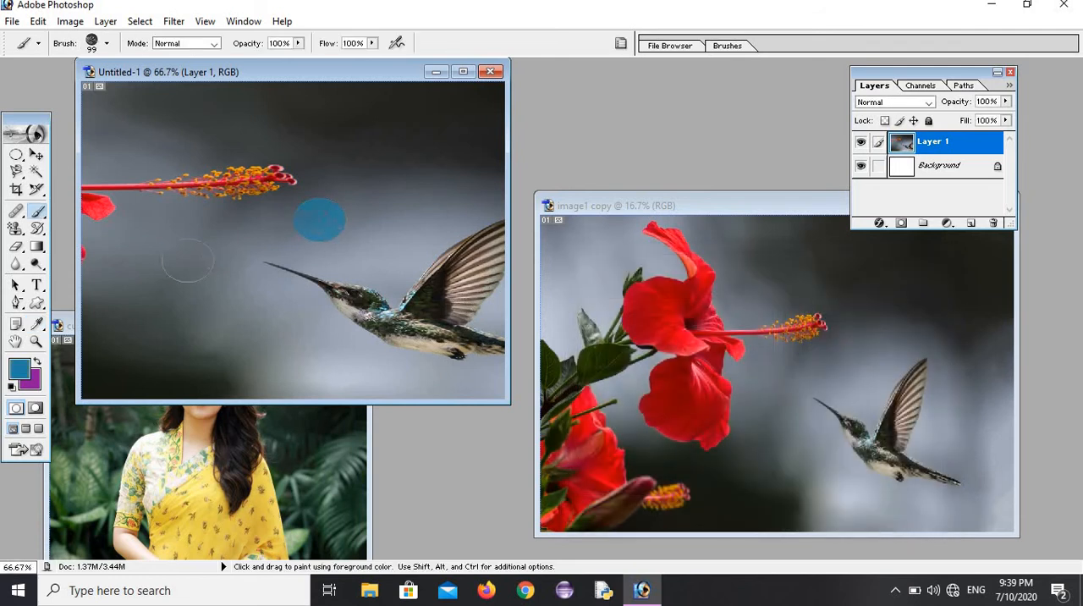
click(170, 306)
click(153, 157)
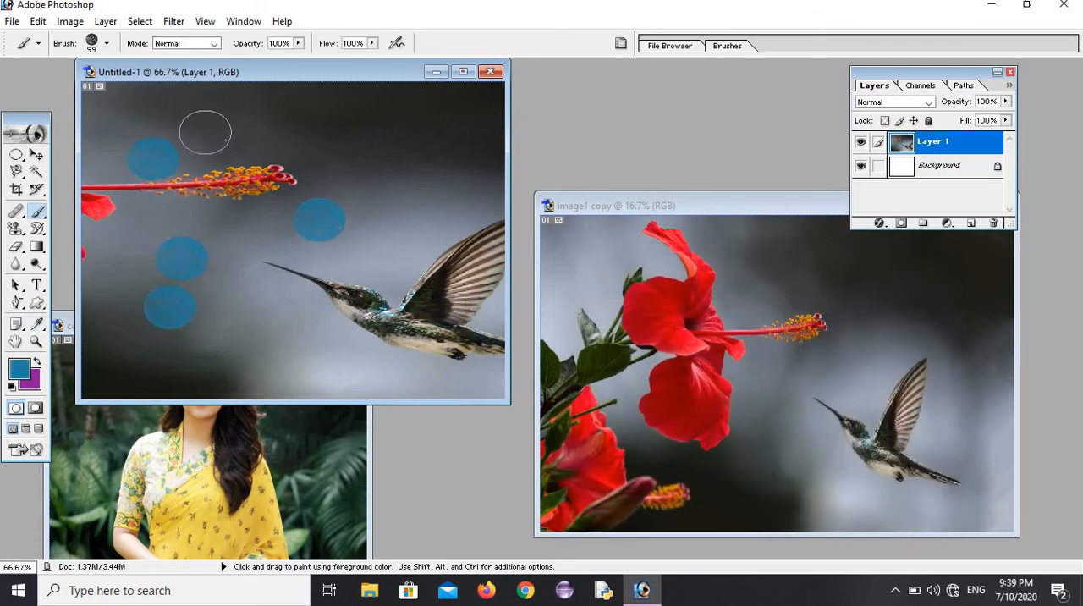
click(206, 131)
click(258, 137)
click(272, 250)
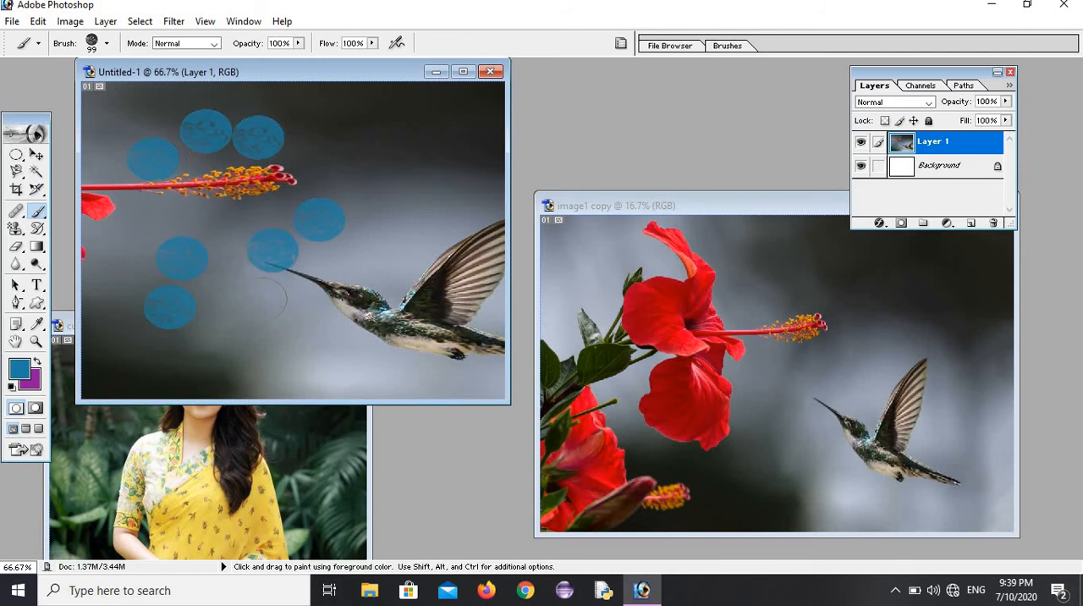
click(261, 300)
click(229, 295)
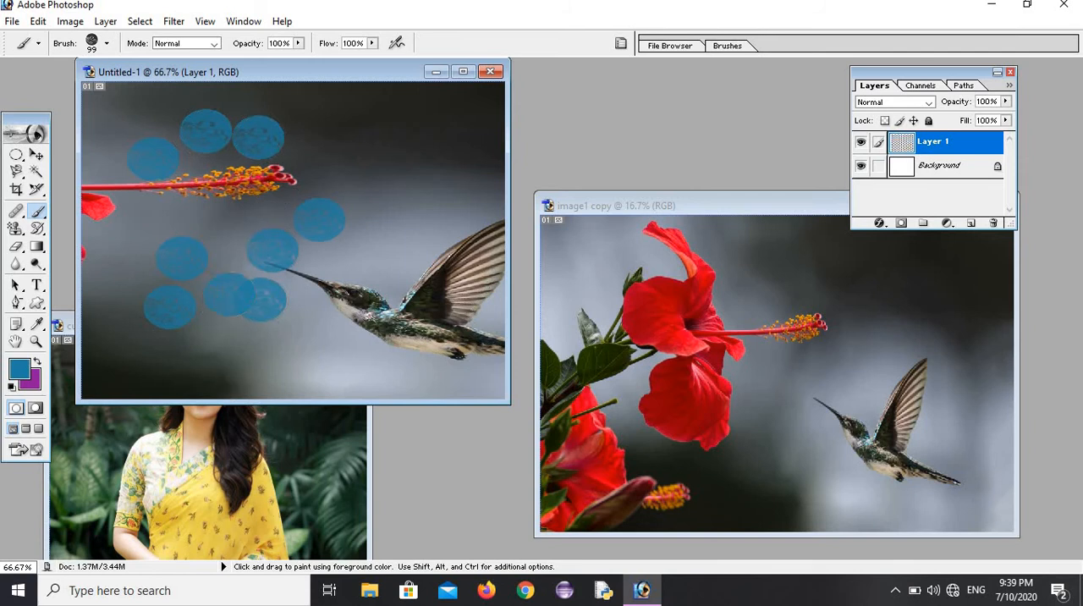
Step: Paint over the whole picture on Layer 1 with the Art History Brush until the canvas is white
click(37, 229)
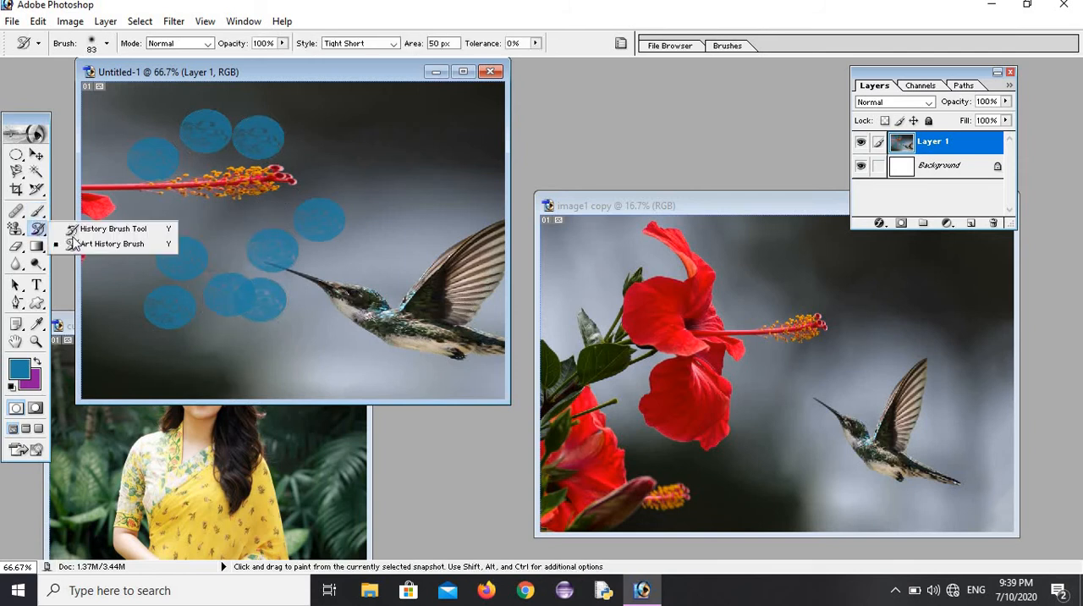
click(112, 244)
mouse_move(106, 220)
mouse_down()
mouse_move(144, 312)
mouse_move(205, 135)
mouse_move(435, 154)
mouse_move(246, 138)
mouse_move(275, 215)
mouse_move(398, 279)
mouse_move(494, 243)
mouse_move(339, 355)
mouse_move(162, 333)
mouse_move(113, 338)
mouse_move(207, 391)
mouse_up()
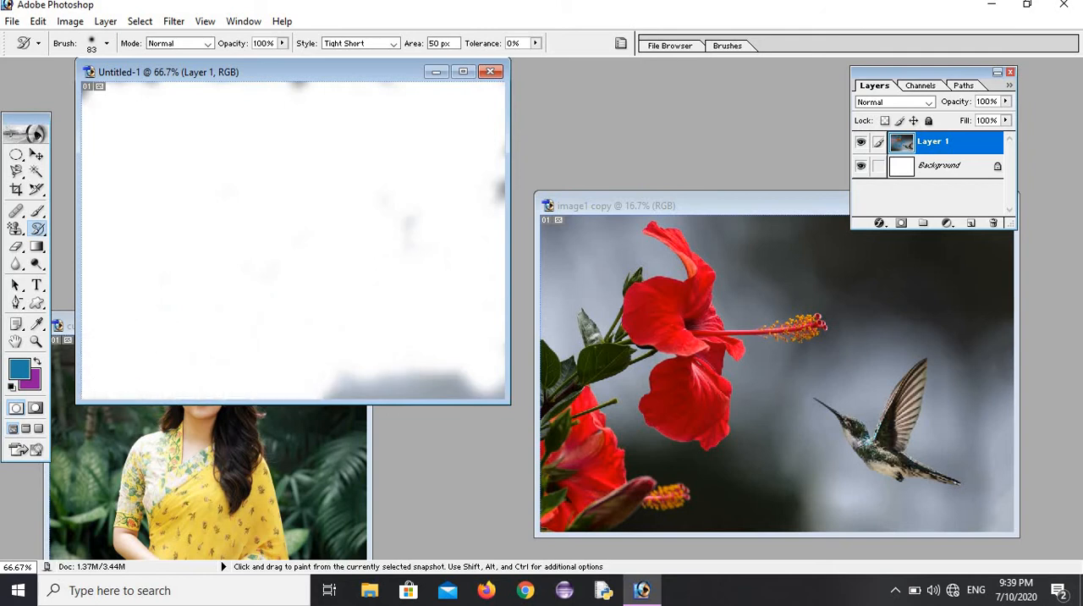
mouse_move(410, 230)
mouse_down()
mouse_move(296, 218)
mouse_move(423, 389)
mouse_move(495, 376)
mouse_move(499, 165)
mouse_up()
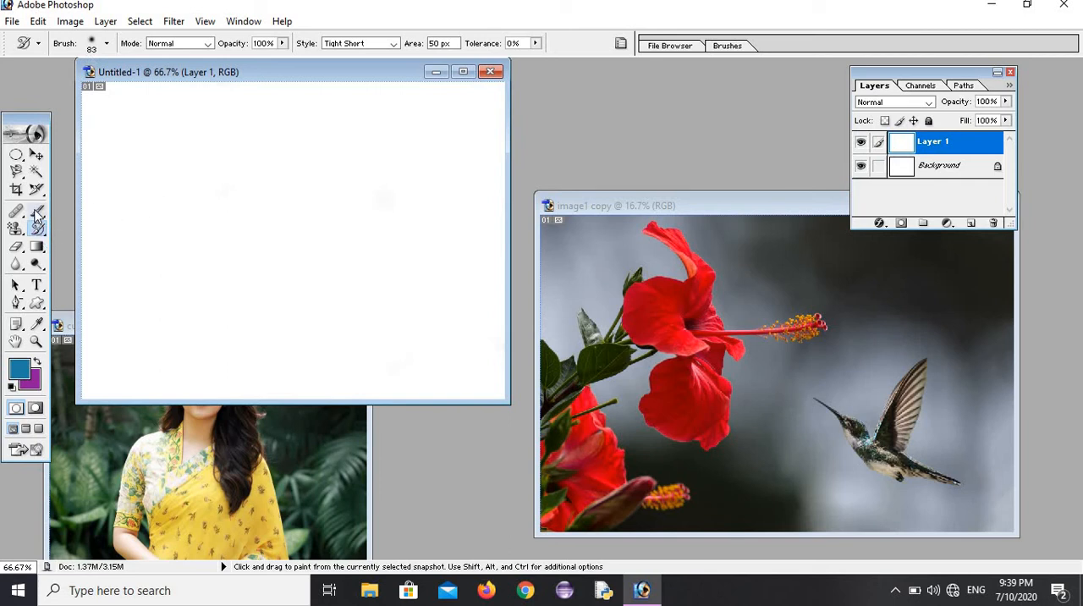
Step: Stamp two blue prints of the custom stamen brush side by side on the blank canvas
drag(36, 213, 84, 210)
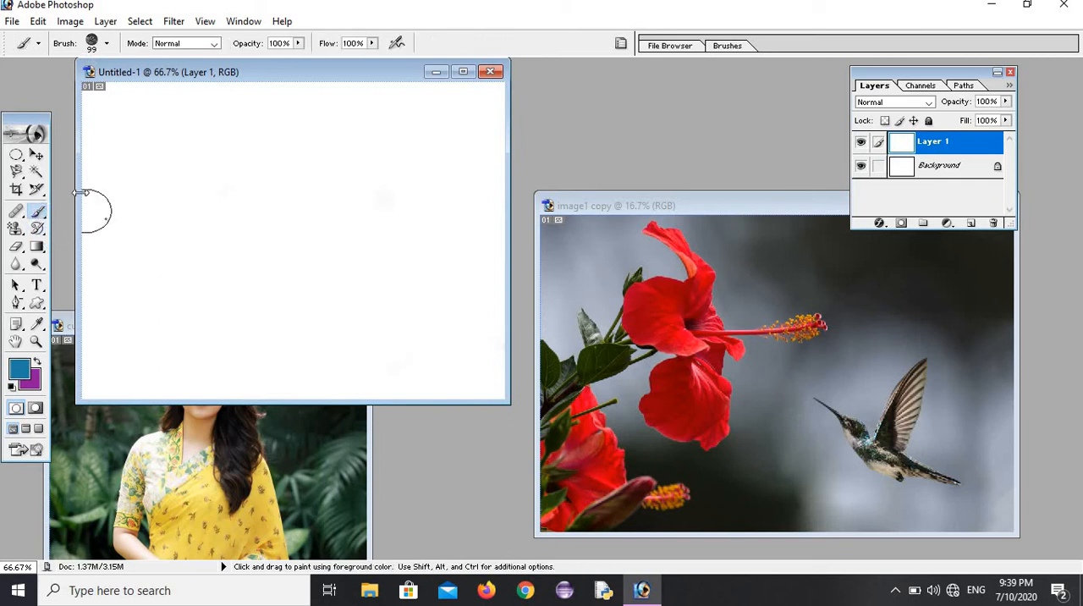
click(106, 185)
click(165, 174)
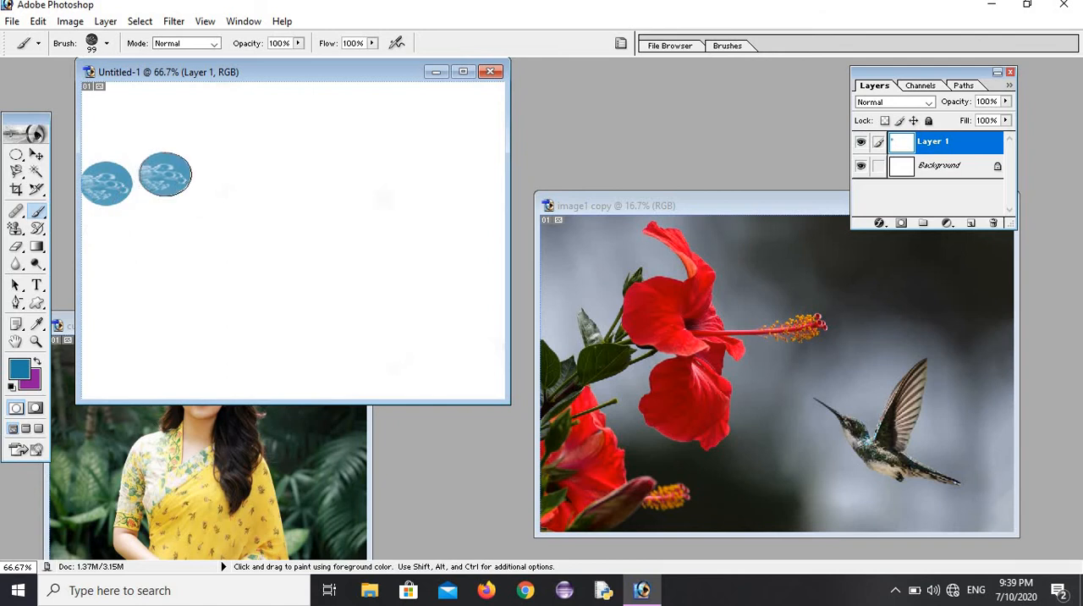
Step: Change the foreground color to bright red and stamp seven custom brush prints from beside the blue ones diagonally down the canvas
click(17, 367)
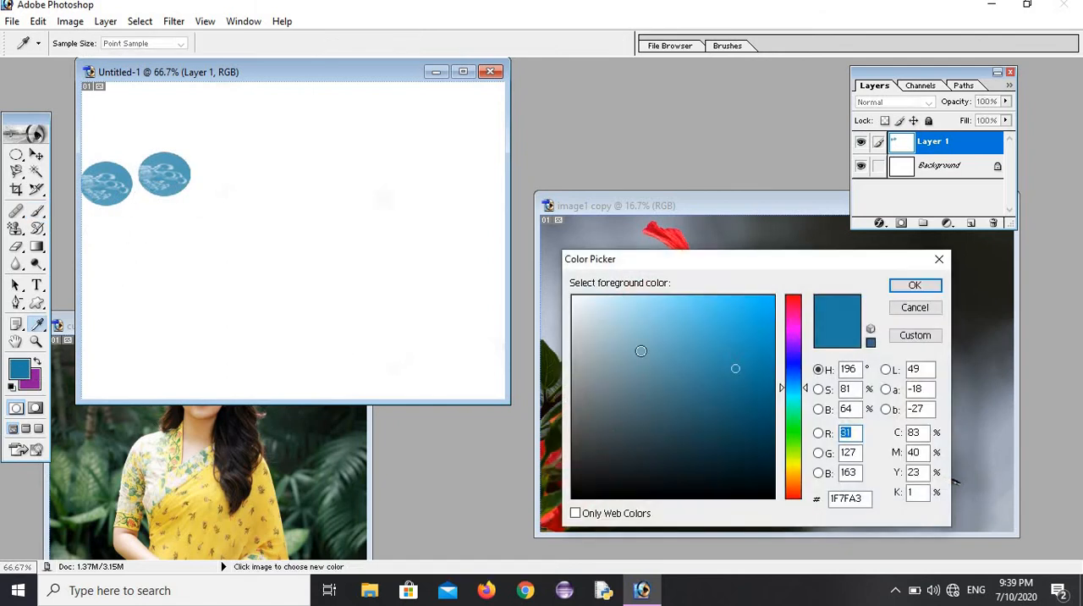
click(792, 305)
click(759, 318)
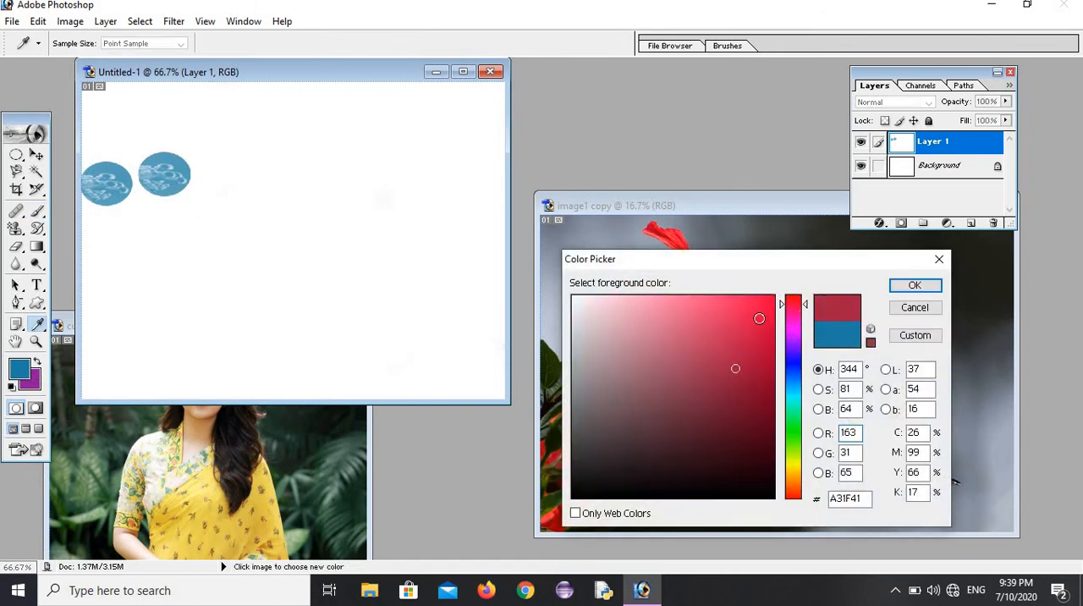
click(913, 286)
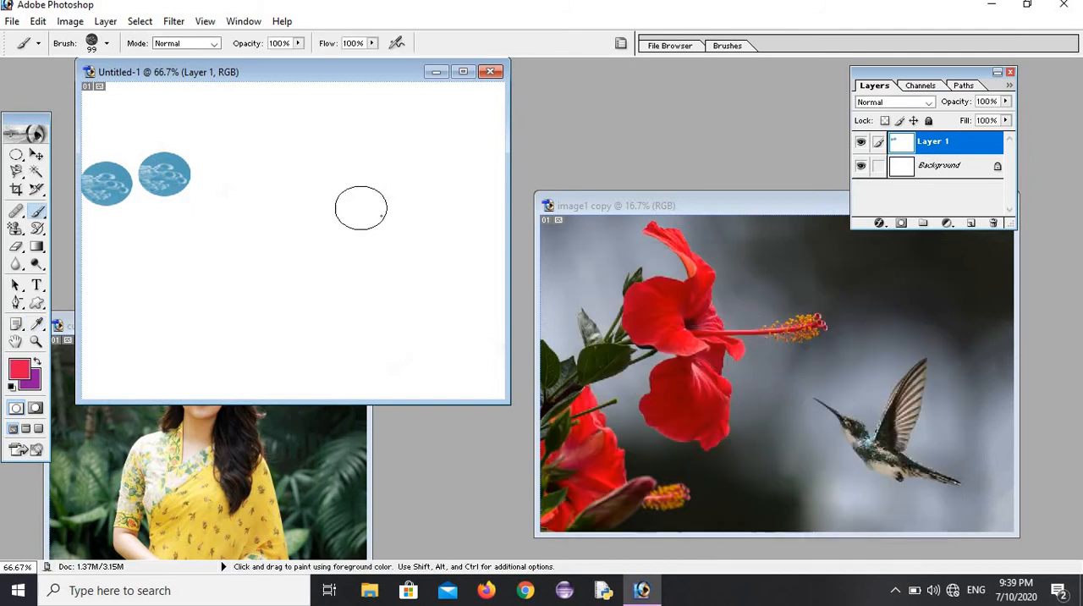
click(220, 159)
click(229, 198)
click(242, 159)
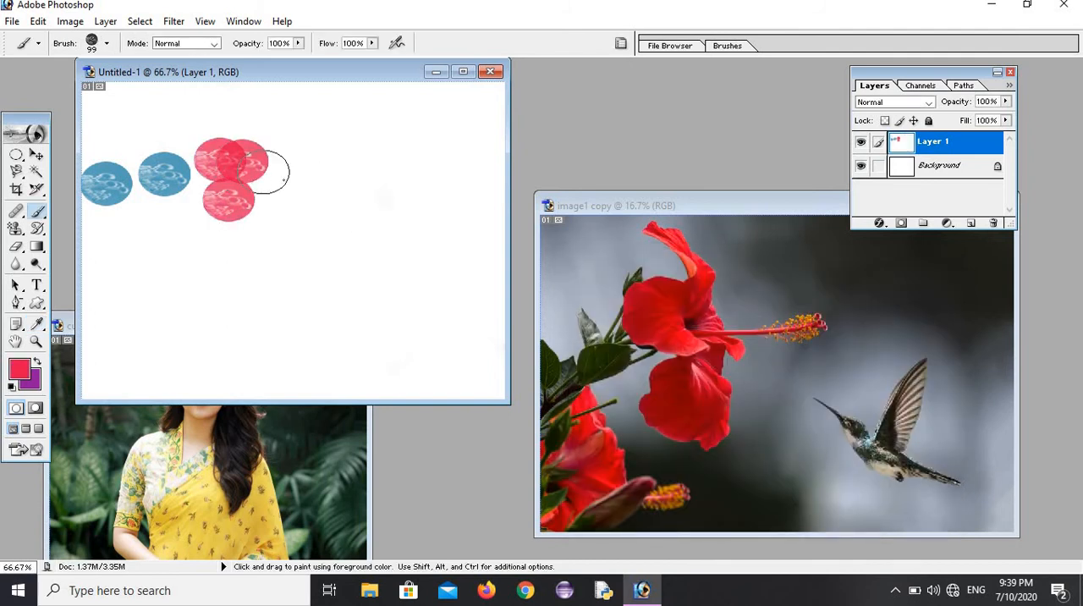
click(281, 181)
click(304, 223)
click(325, 257)
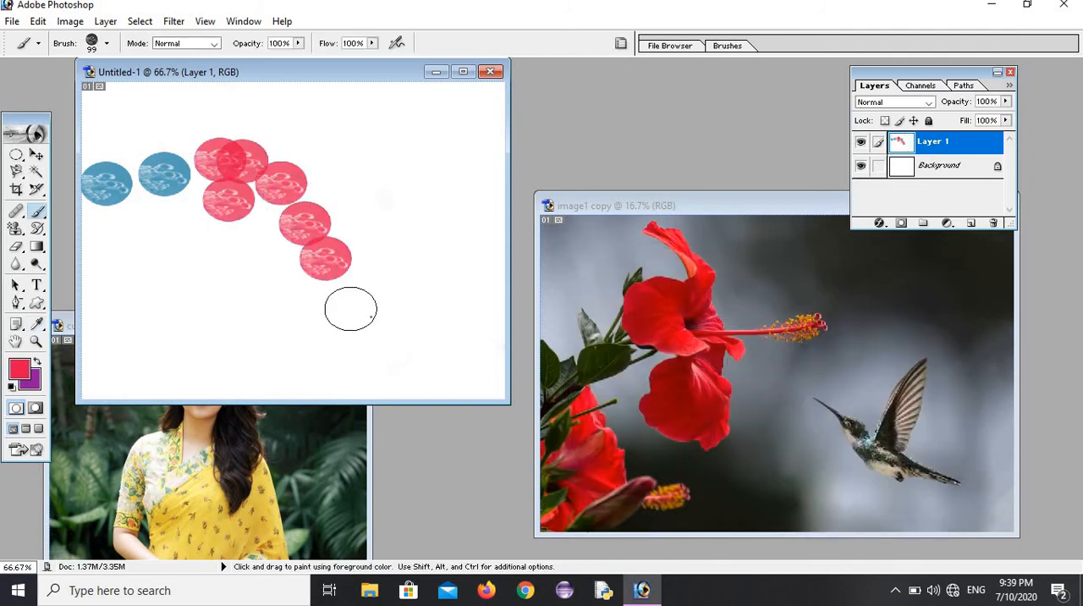
click(353, 304)
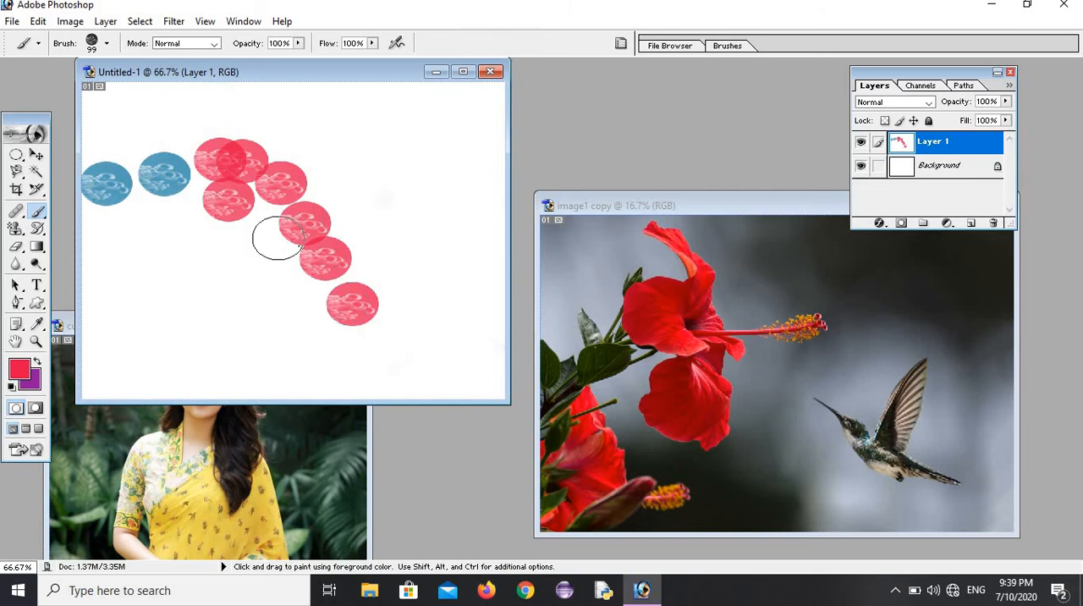
Step: Cover the whole canvas with the custom hummingbird pattern using the Pattern Stamp tool
drag(16, 235, 85, 243)
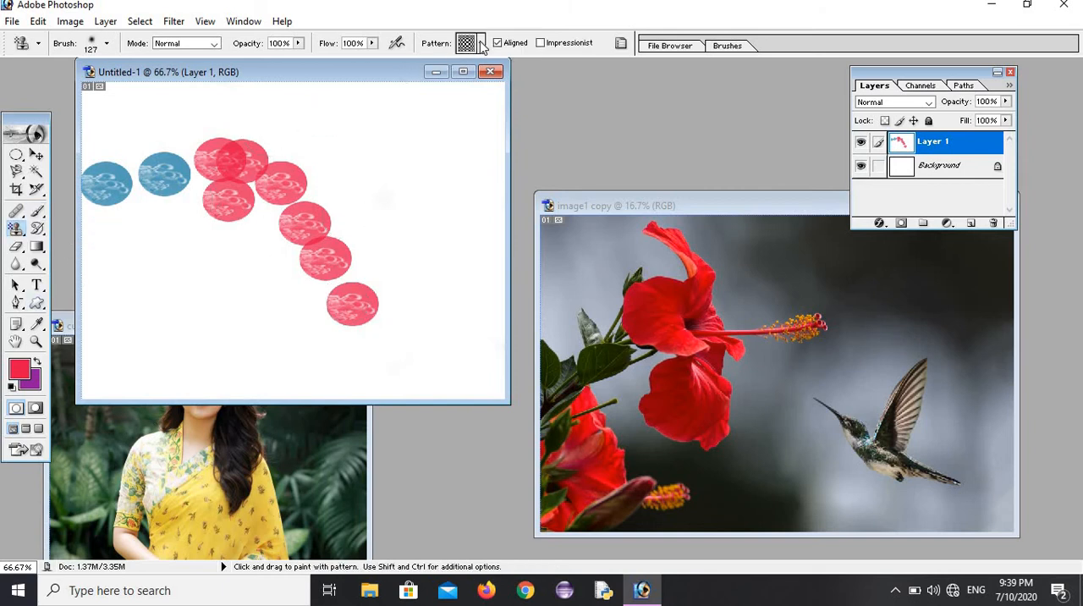
click(482, 44)
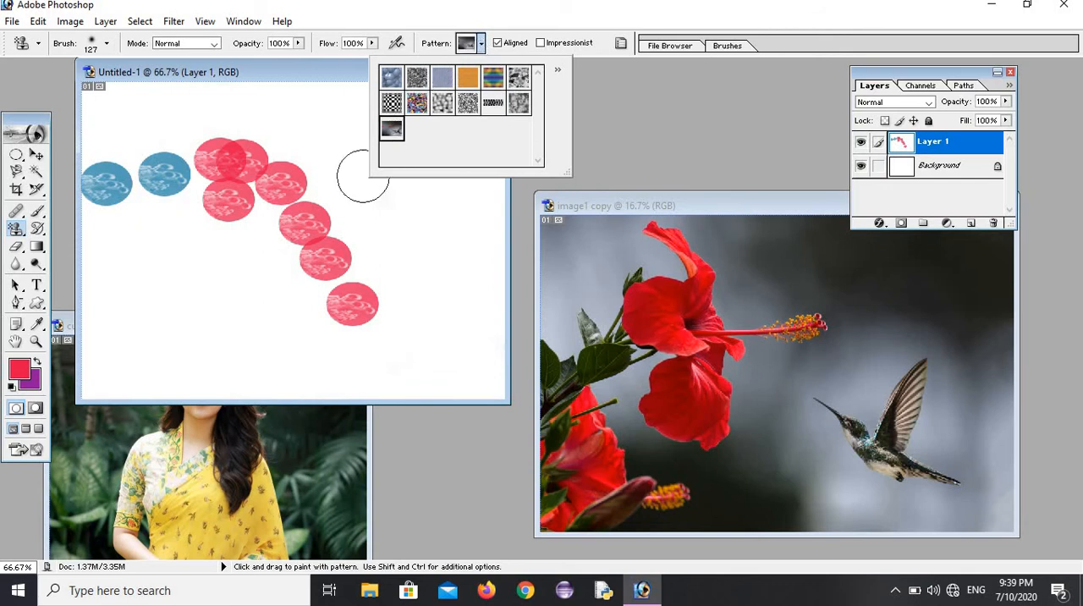
mouse_move(362, 176)
mouse_down()
mouse_move(319, 222)
mouse_move(284, 197)
mouse_move(242, 242)
mouse_move(100, 332)
mouse_move(285, 139)
mouse_move(483, 149)
mouse_move(205, 133)
mouse_move(474, 110)
mouse_move(170, 118)
mouse_move(110, 144)
mouse_move(93, 186)
mouse_move(94, 296)
mouse_move(170, 373)
mouse_move(387, 358)
mouse_move(430, 375)
mouse_move(440, 313)
mouse_move(274, 317)
mouse_move(423, 237)
mouse_move(389, 220)
mouse_move(465, 212)
mouse_up()
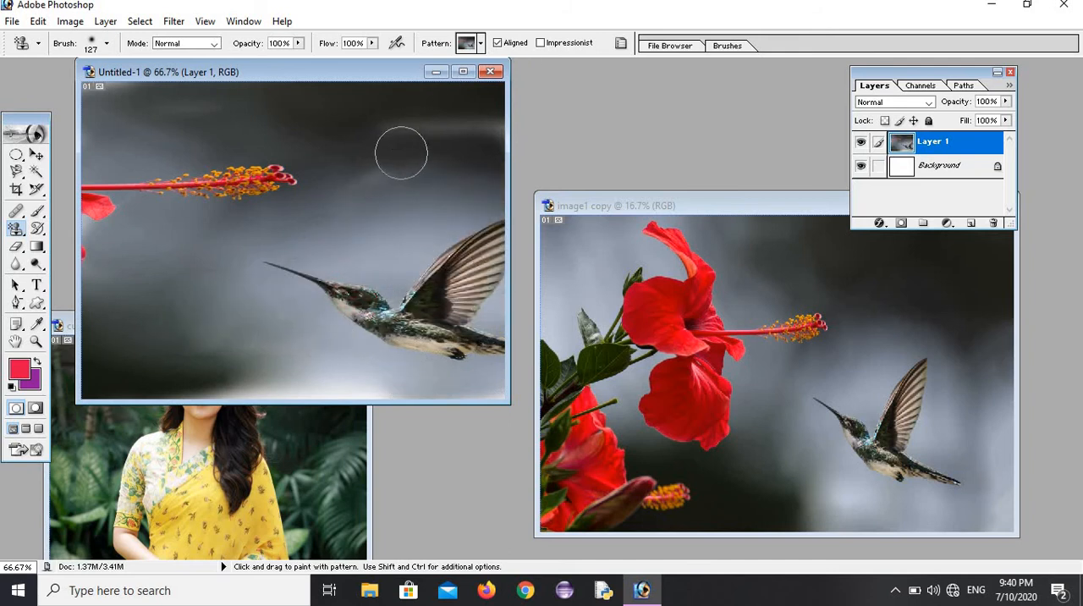
mouse_move(401, 152)
mouse_down()
mouse_move(391, 174)
mouse_move(485, 110)
mouse_move(103, 100)
mouse_up()
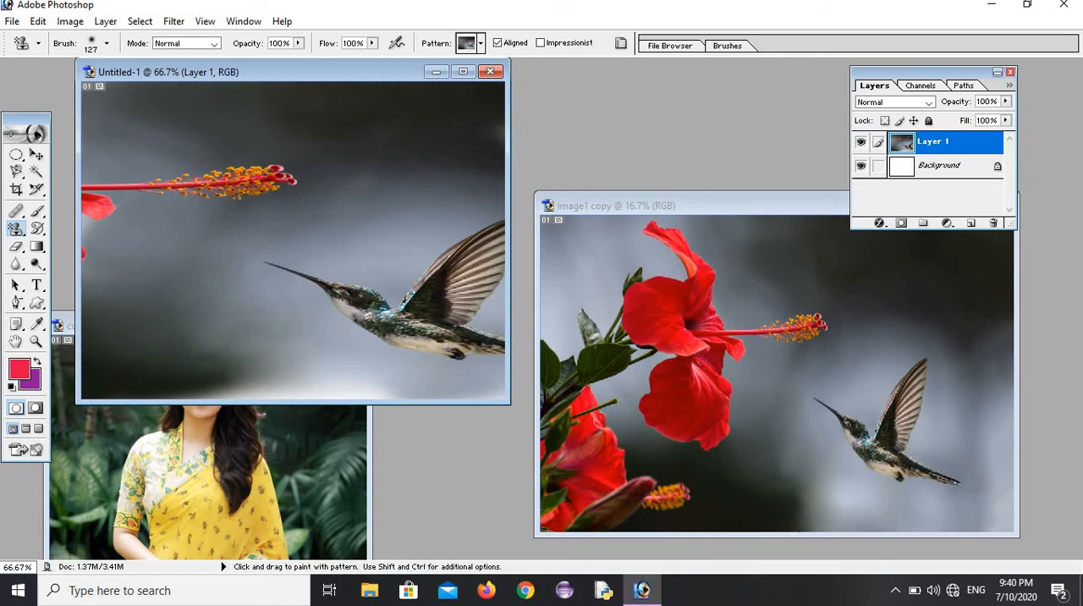
mouse_move(88, 207)
mouse_down()
mouse_move(90, 283)
mouse_move(454, 380)
mouse_move(196, 370)
mouse_move(192, 380)
mouse_move(470, 336)
mouse_up()
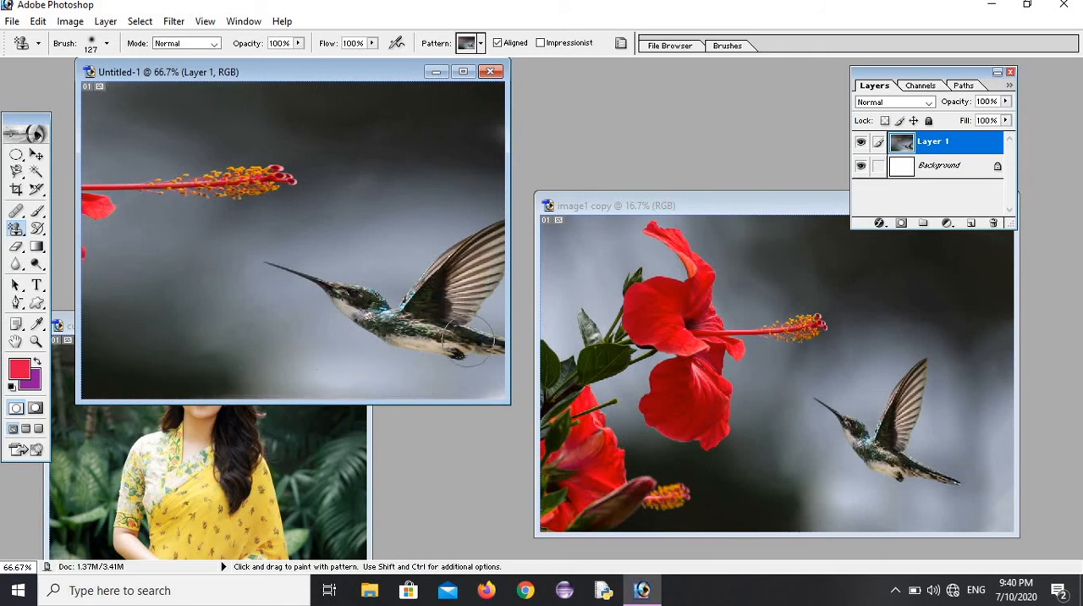
Step: Switch the Pattern Stamp to the black-and-white checkered pattern and paint it over the hummingbird picture
click(480, 43)
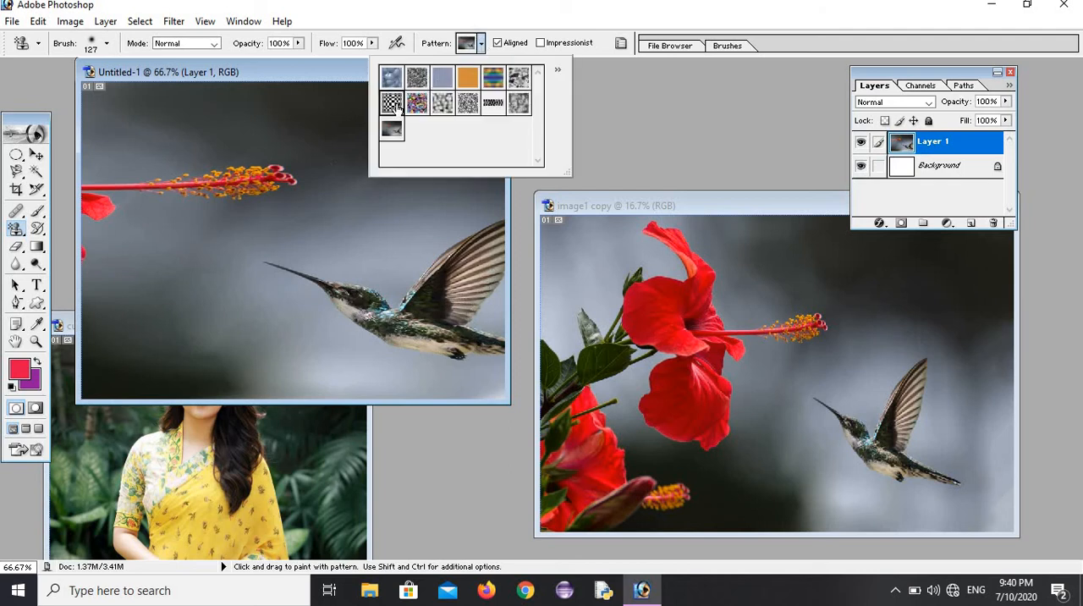
mouse_move(365, 168)
mouse_down()
mouse_move(332, 179)
mouse_move(182, 296)
mouse_move(325, 124)
mouse_move(349, 179)
mouse_move(212, 224)
mouse_move(334, 224)
mouse_move(339, 110)
mouse_move(127, 156)
mouse_move(117, 288)
mouse_move(122, 207)
mouse_move(428, 98)
mouse_move(423, 110)
mouse_move(478, 127)
mouse_move(169, 114)
mouse_move(221, 334)
mouse_move(364, 301)
mouse_move(423, 322)
mouse_move(402, 359)
mouse_move(457, 317)
mouse_move(406, 377)
mouse_move(190, 393)
mouse_move(114, 347)
mouse_move(101, 127)
mouse_up()
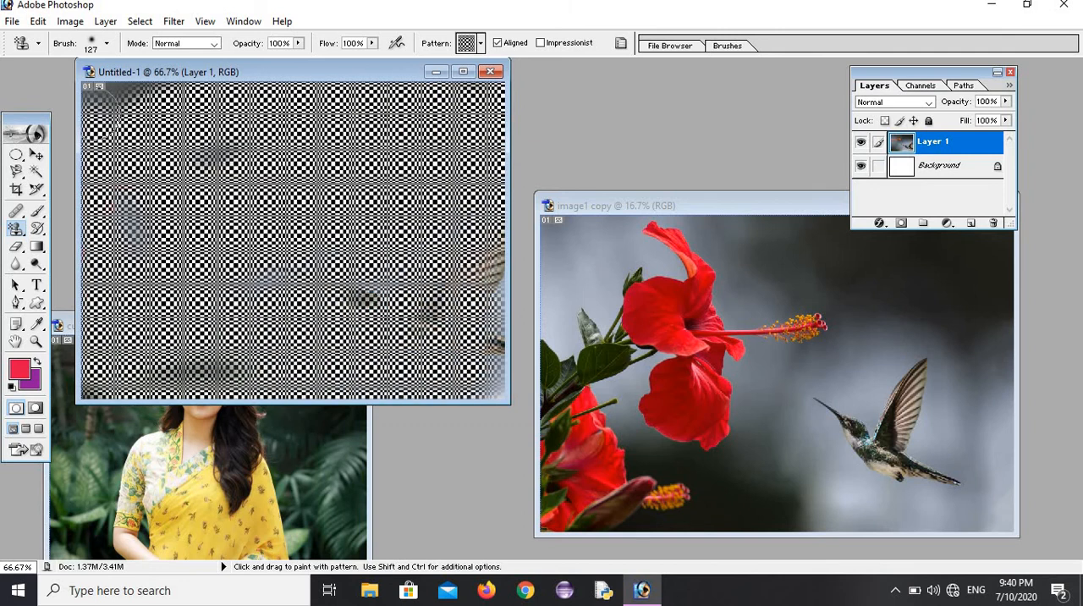
Step: Select the flower's stamen tip in image1 copy with a rectangular marquee and copy it onto the checkered canvas in Untitled-1
click(17, 154)
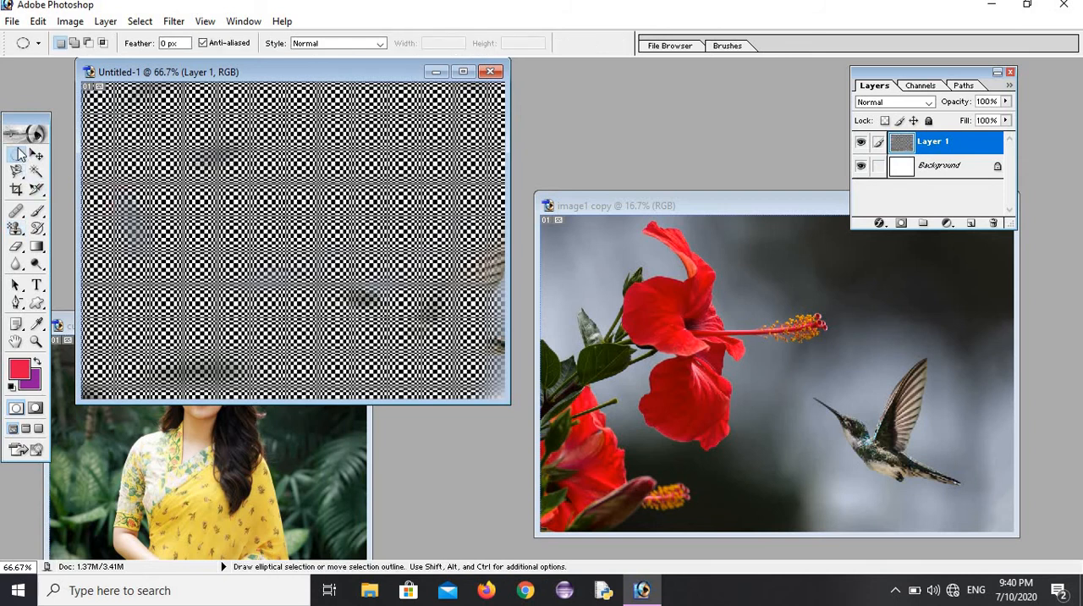
drag(20, 155, 72, 158)
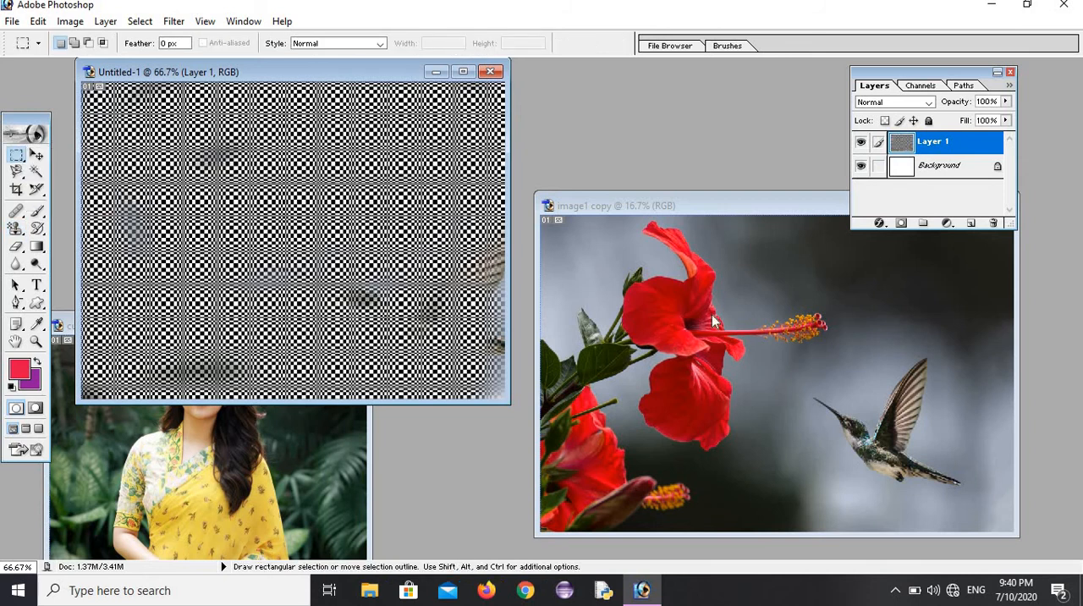
click(783, 304)
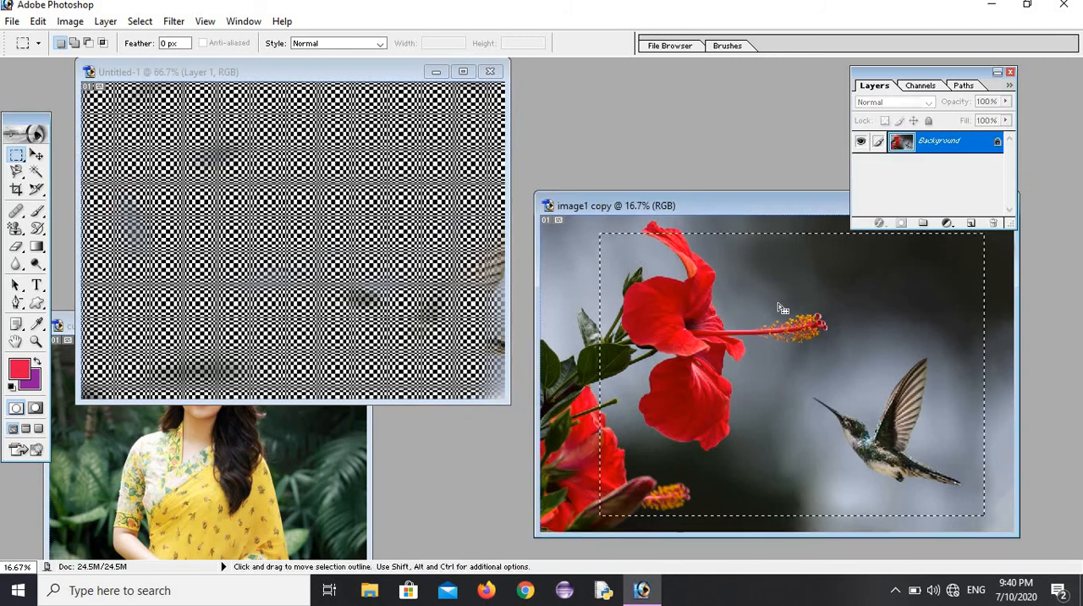
click(141, 22)
click(161, 56)
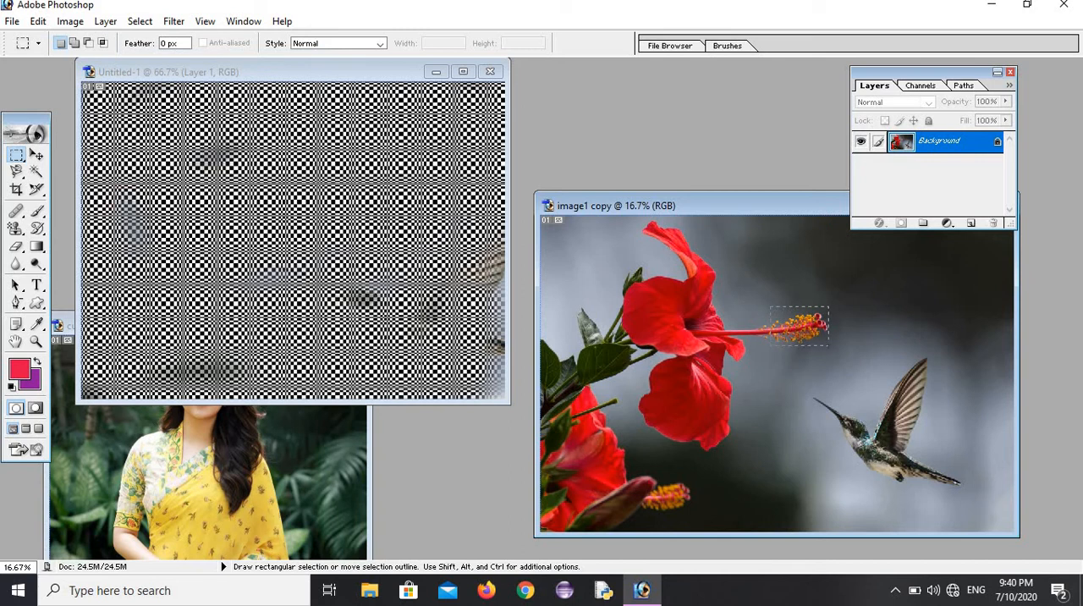
click(37, 155)
drag(795, 330, 273, 241)
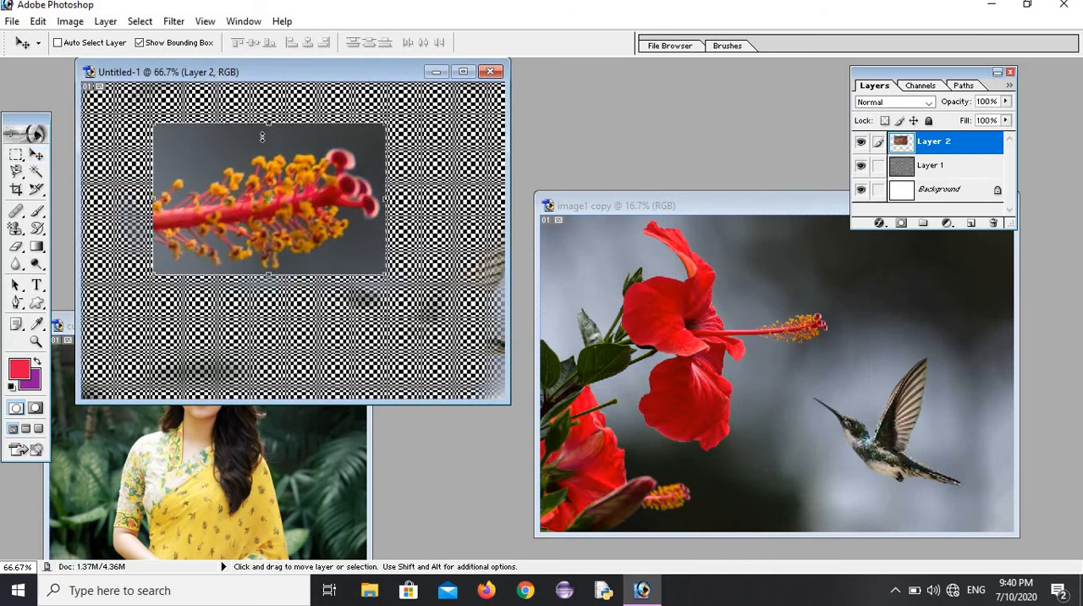
Step: Scale the pasted stamen tip to about 21% width and 45% height, place it near the canvas's upper-left corner and apply the transformation
drag(270, 121, 270, 165)
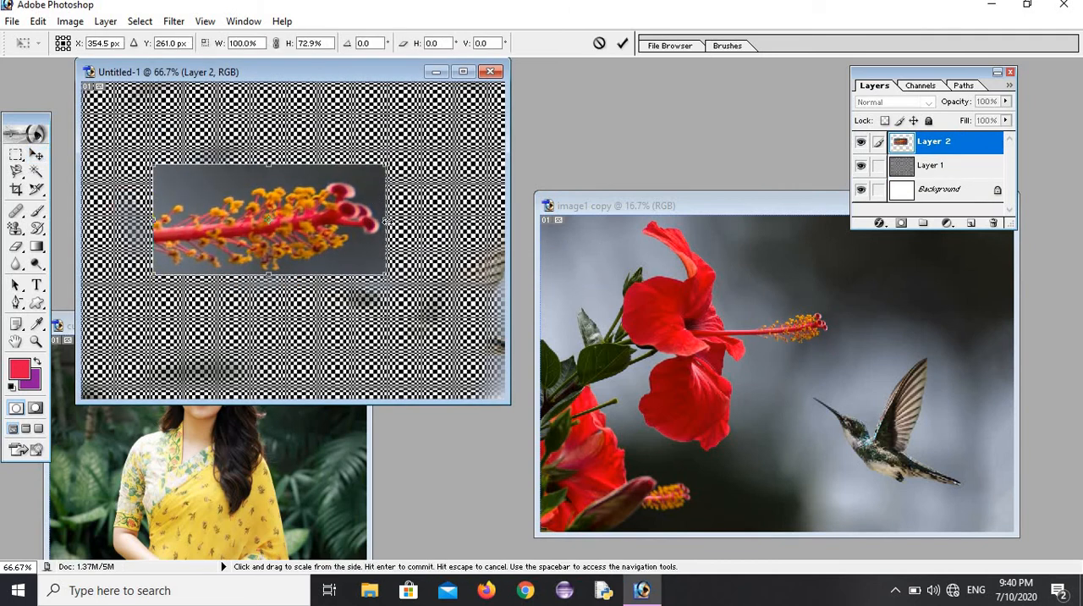
drag(385, 220, 250, 221)
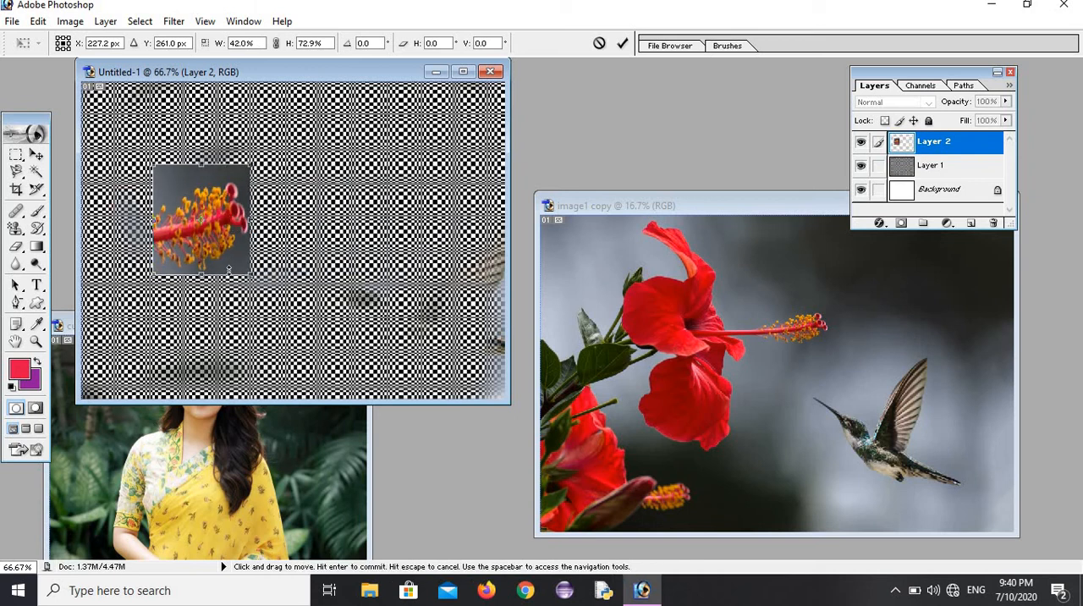
drag(200, 269, 200, 230)
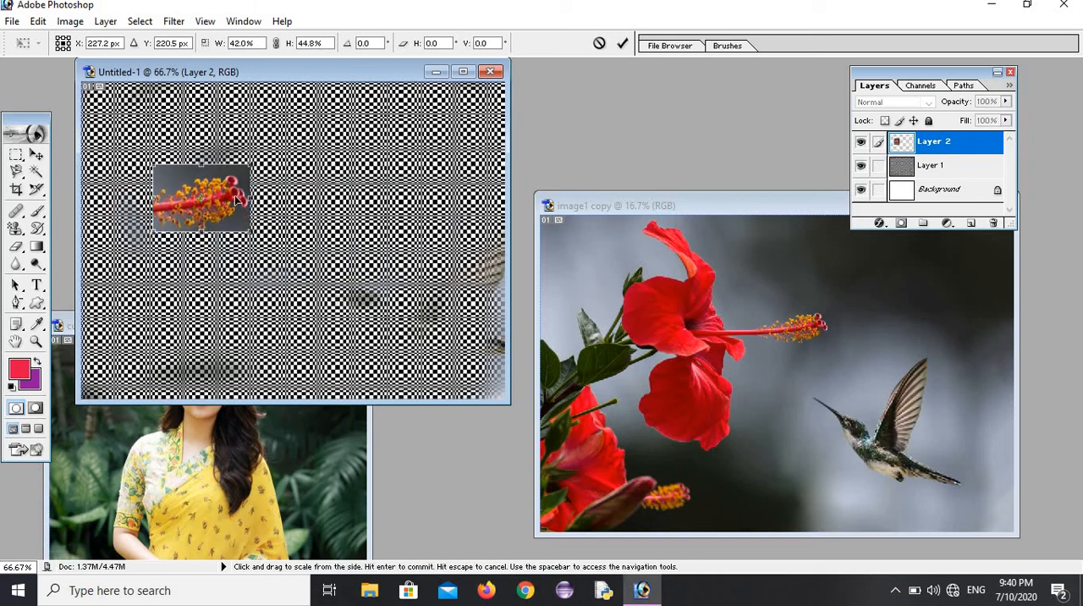
drag(243, 196, 162, 167)
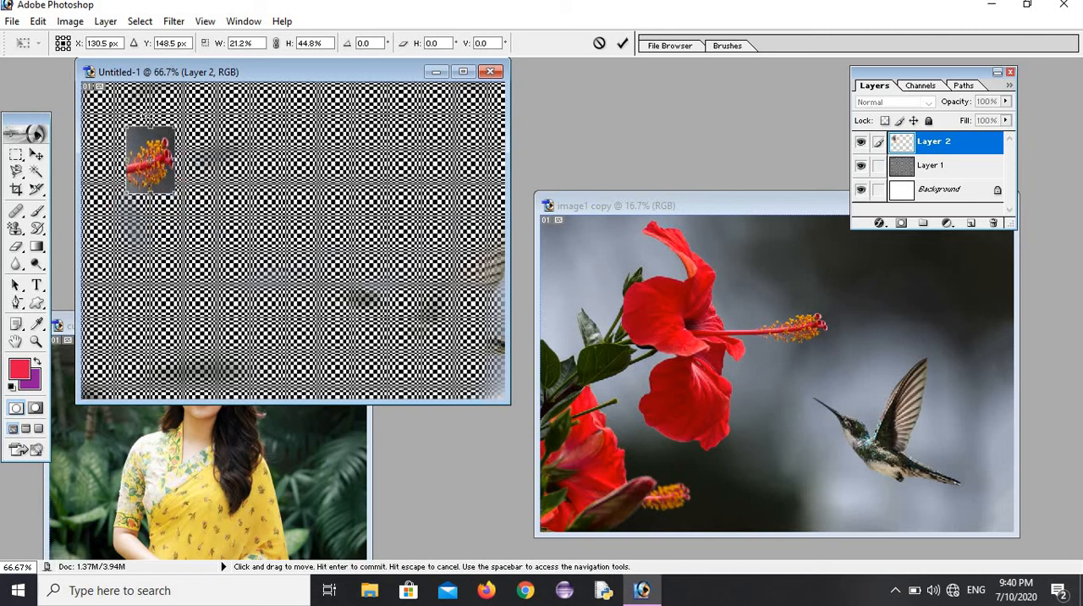
click(39, 230)
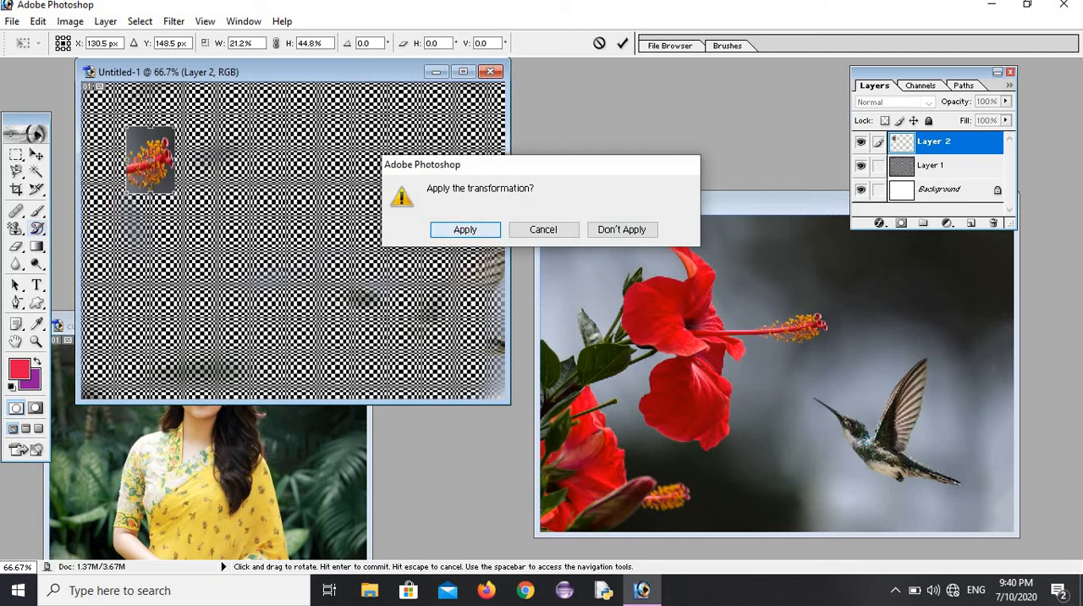
key(Return)
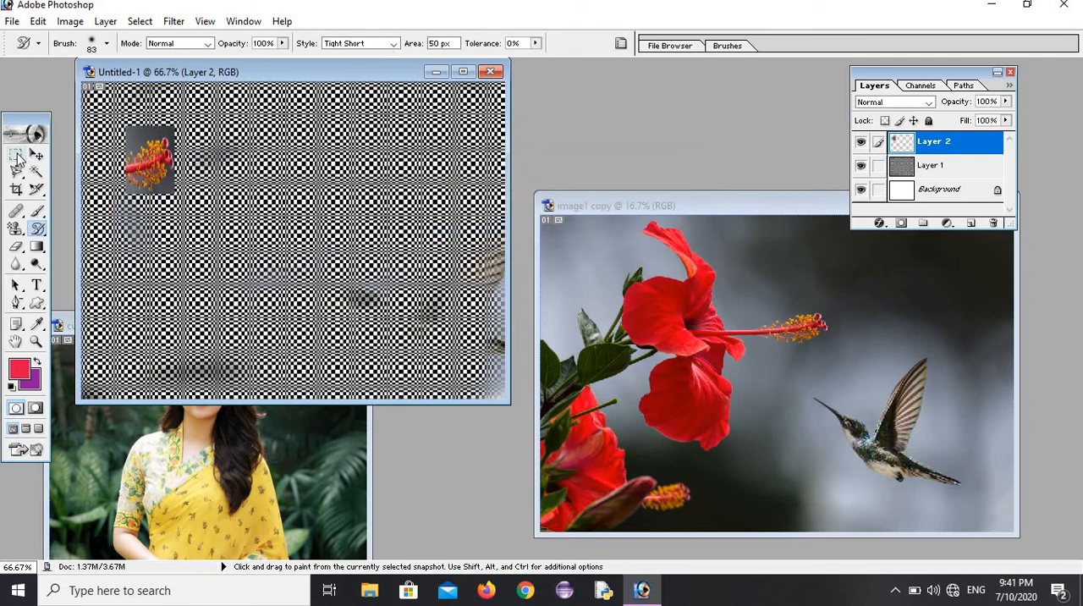
Step: Select the scaled-down stamen tip with a rectangular marquee and define it as a pattern under the default name
drag(17, 156, 67, 153)
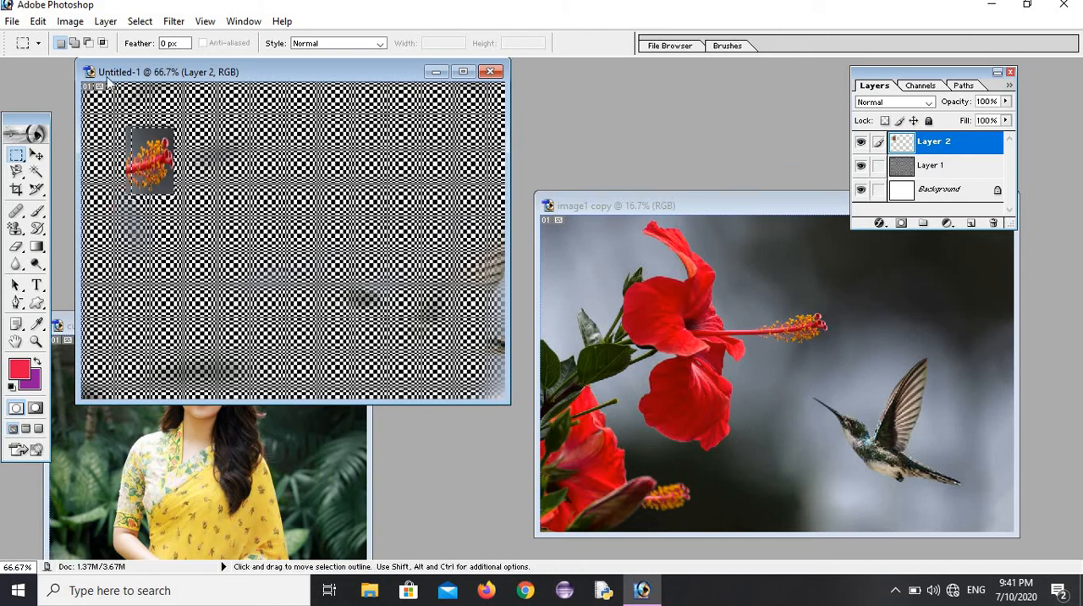
click(38, 21)
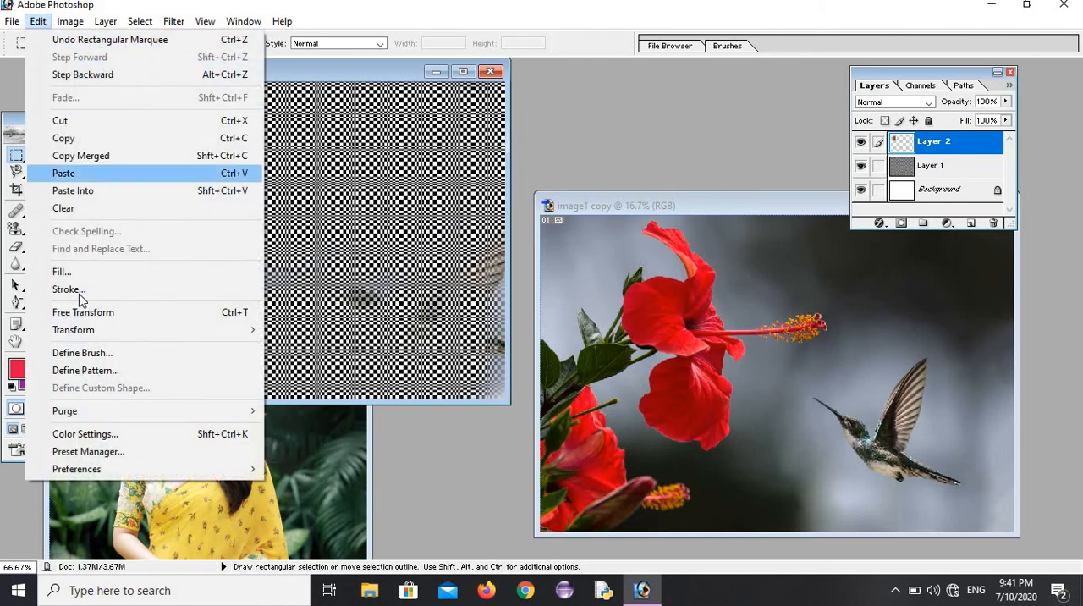
click(86, 370)
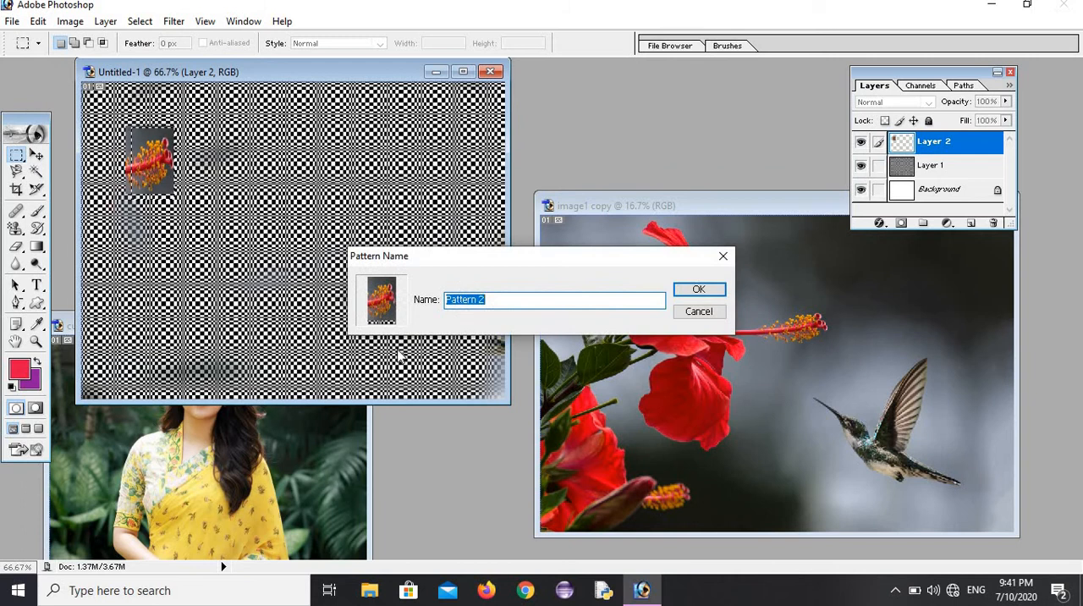
click(700, 289)
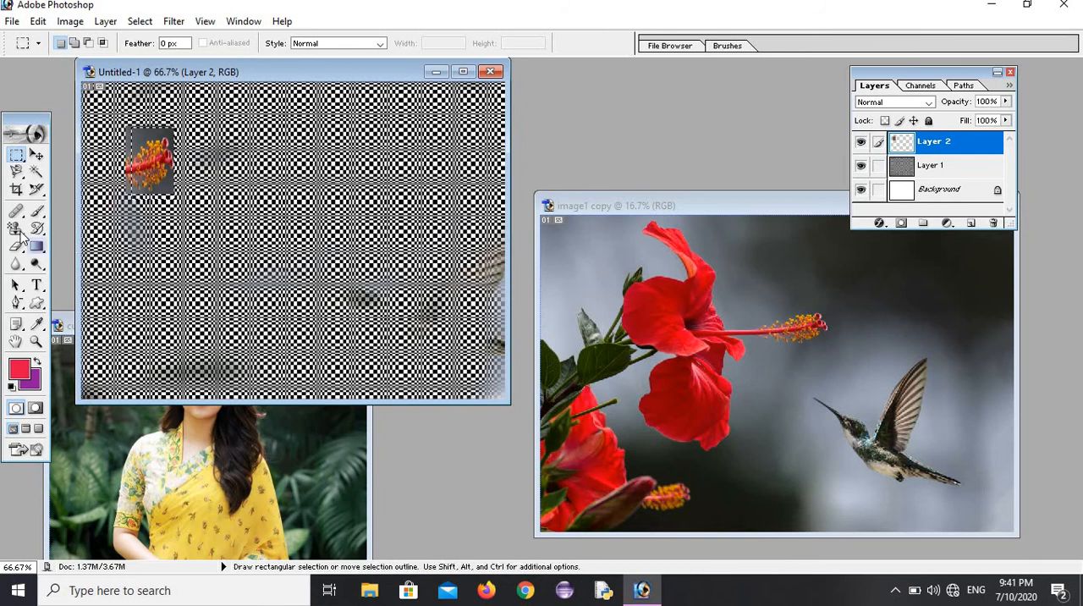
Step: Set the Pattern Stamp to the new stamen pattern, clear the selection and paint over the entire Untitled-1 canvas
mouse_move(17, 230)
mouse_down()
mouse_move(85, 260)
mouse_move(96, 247)
mouse_up()
click(482, 44)
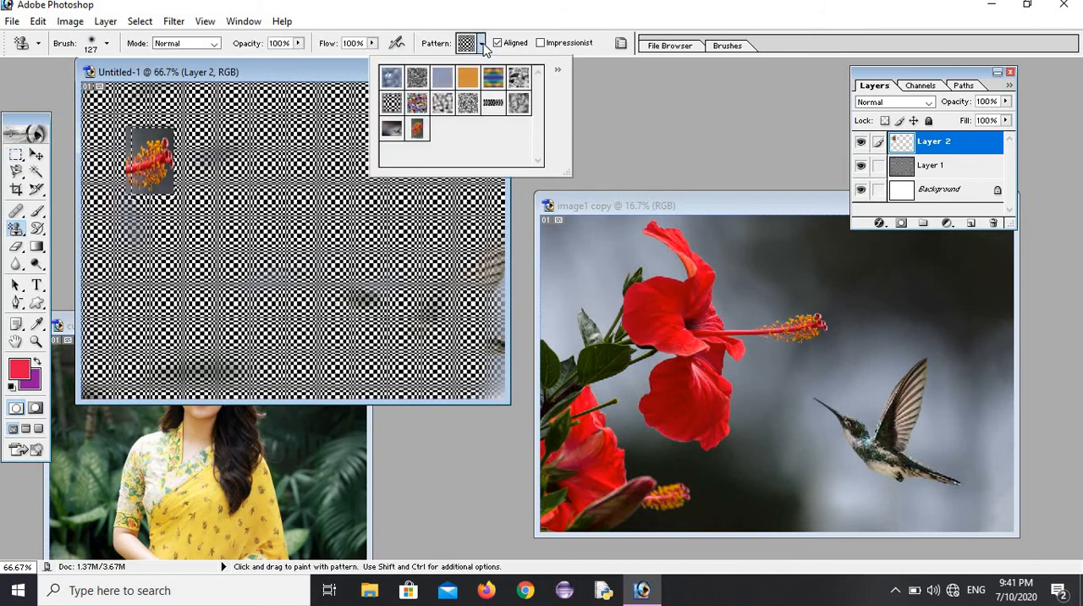
click(421, 131)
click(351, 211)
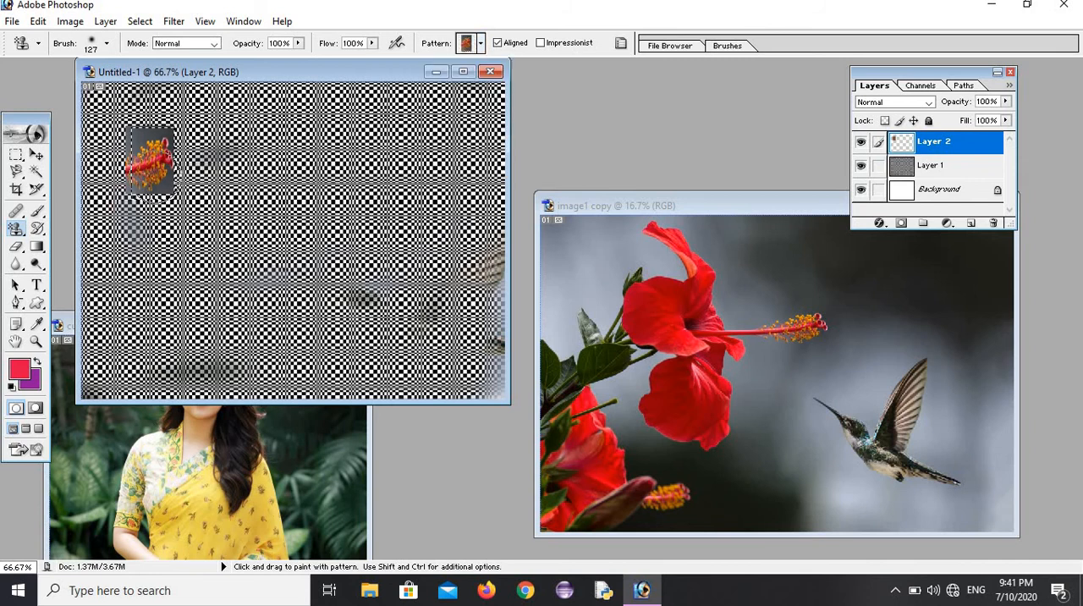
click(140, 22)
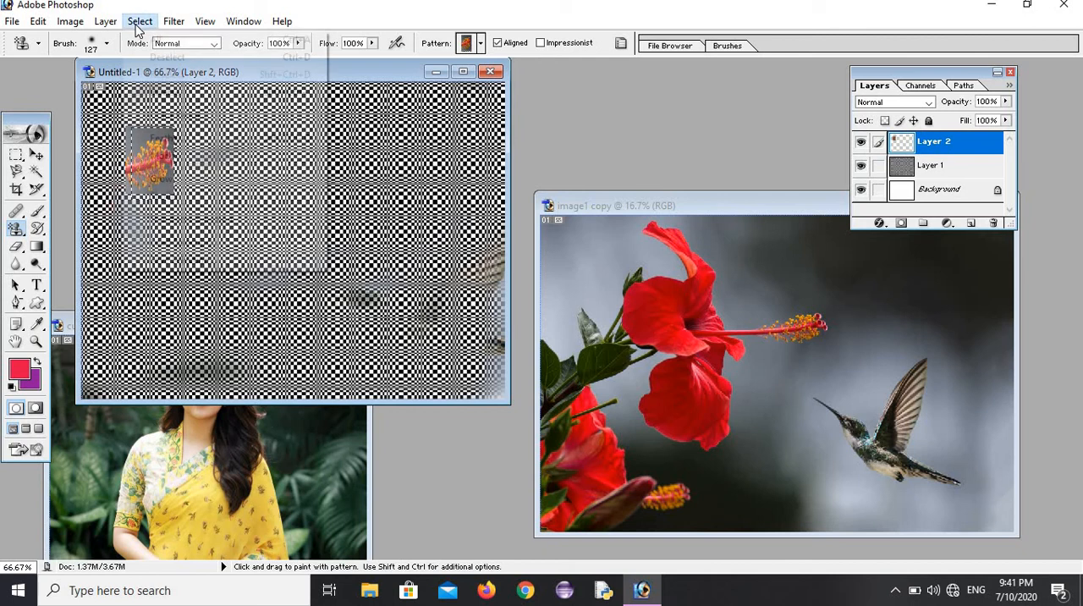
click(167, 57)
mouse_move(182, 110)
mouse_down()
mouse_move(199, 114)
mouse_move(241, 250)
mouse_move(423, 135)
mouse_move(368, 110)
mouse_move(97, 105)
mouse_move(106, 241)
mouse_move(322, 262)
mouse_move(237, 372)
mouse_move(411, 317)
mouse_move(215, 364)
mouse_move(169, 356)
mouse_move(93, 368)
mouse_move(397, 385)
mouse_move(490, 351)
mouse_move(482, 140)
mouse_move(406, 220)
mouse_move(363, 186)
mouse_move(305, 225)
mouse_up()
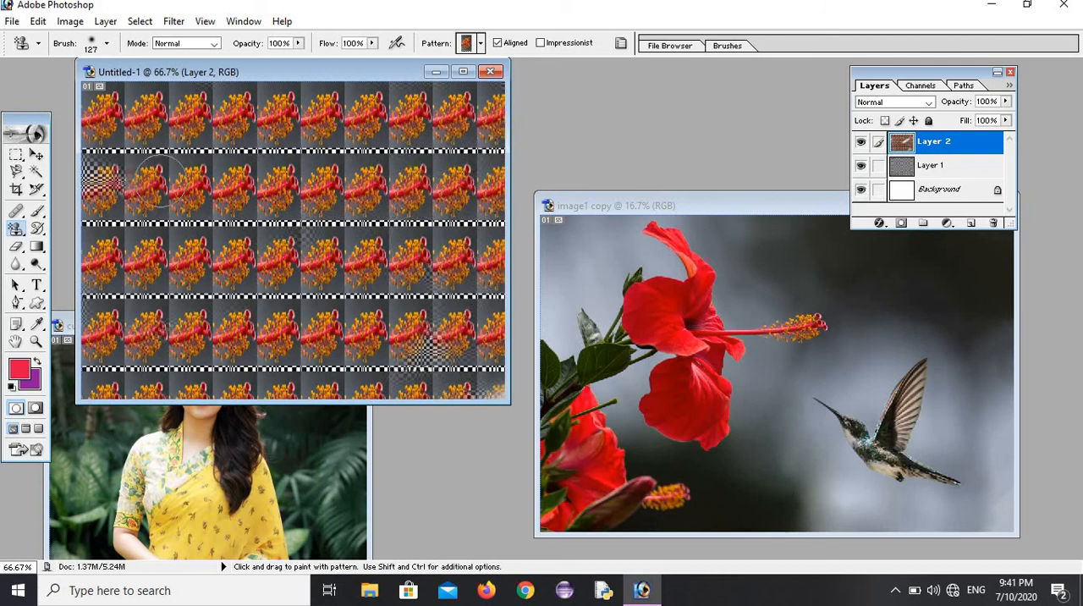
drag(111, 142, 102, 211)
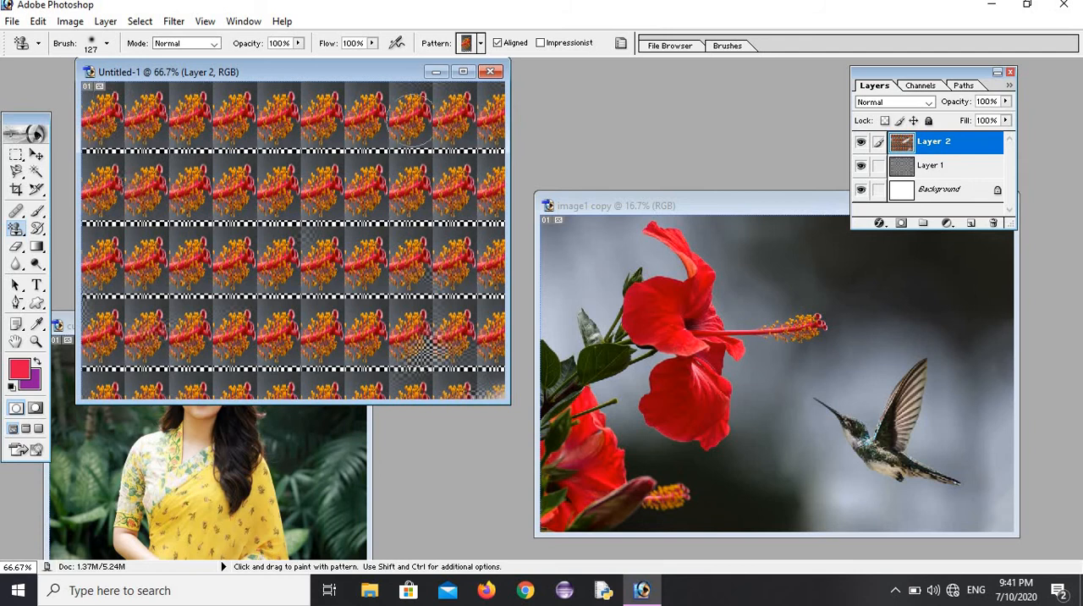
mouse_move(456, 329)
mouse_down()
mouse_move(424, 352)
mouse_move(448, 338)
mouse_up()
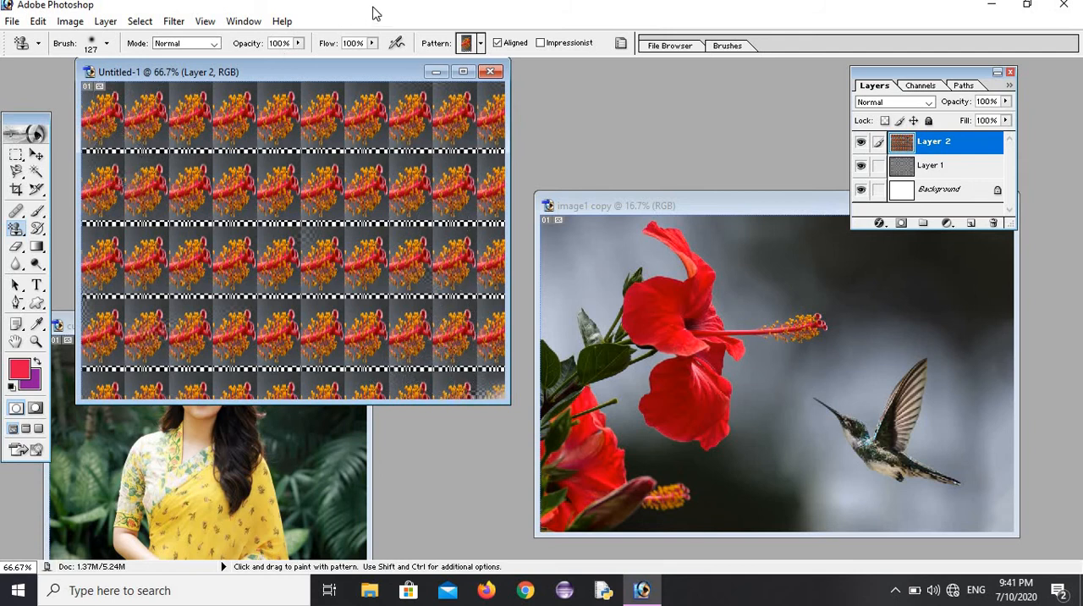
Step: Close Untitled-1 without saving and create a new 640 x 480 pixel RGB document with white contents
click(493, 73)
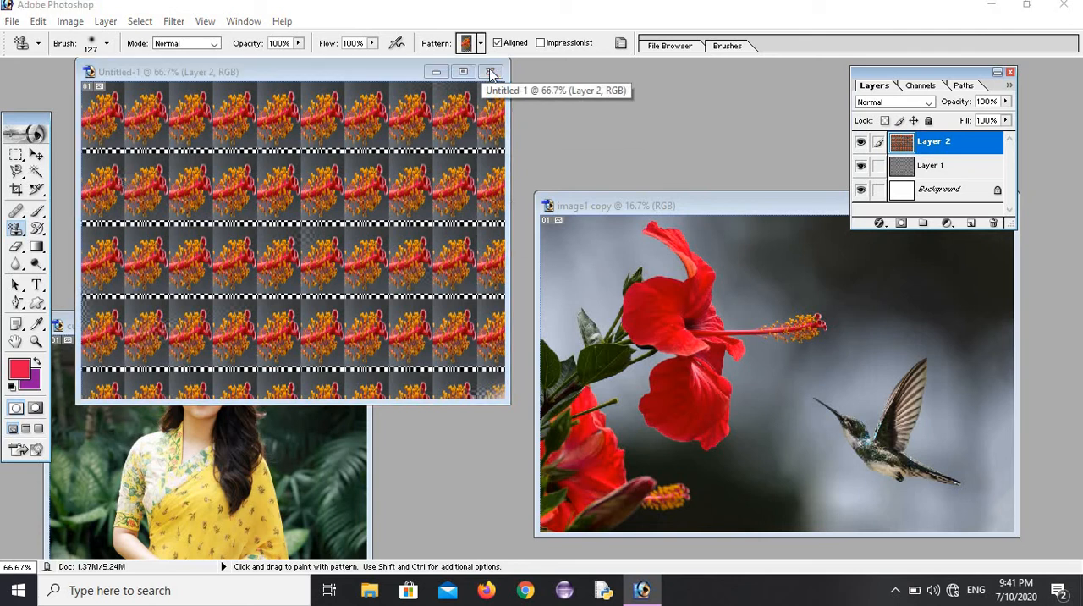
click(519, 230)
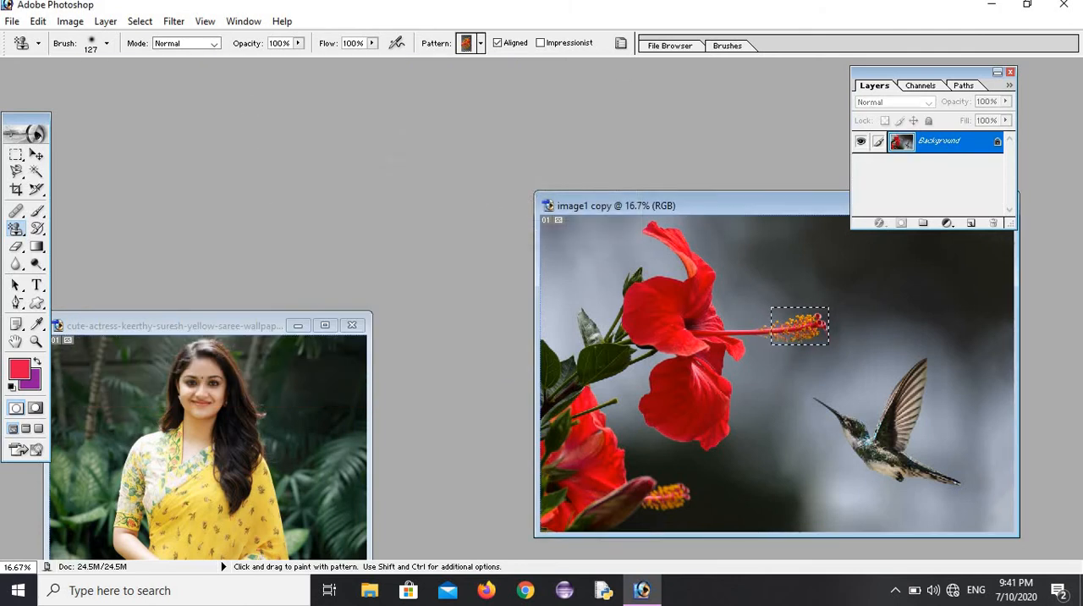
click(12, 21)
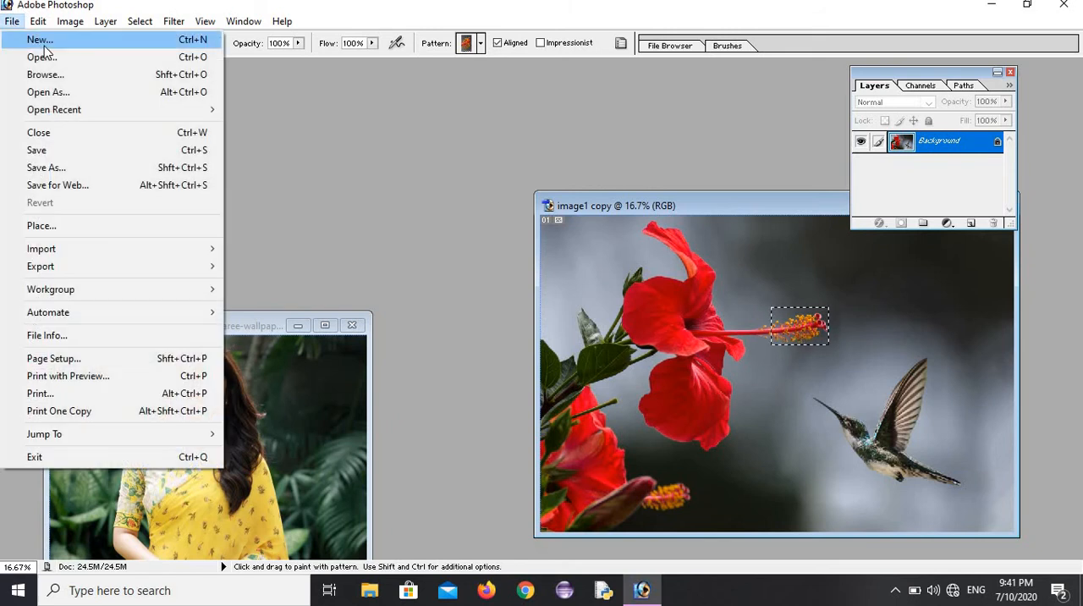
click(43, 41)
click(614, 236)
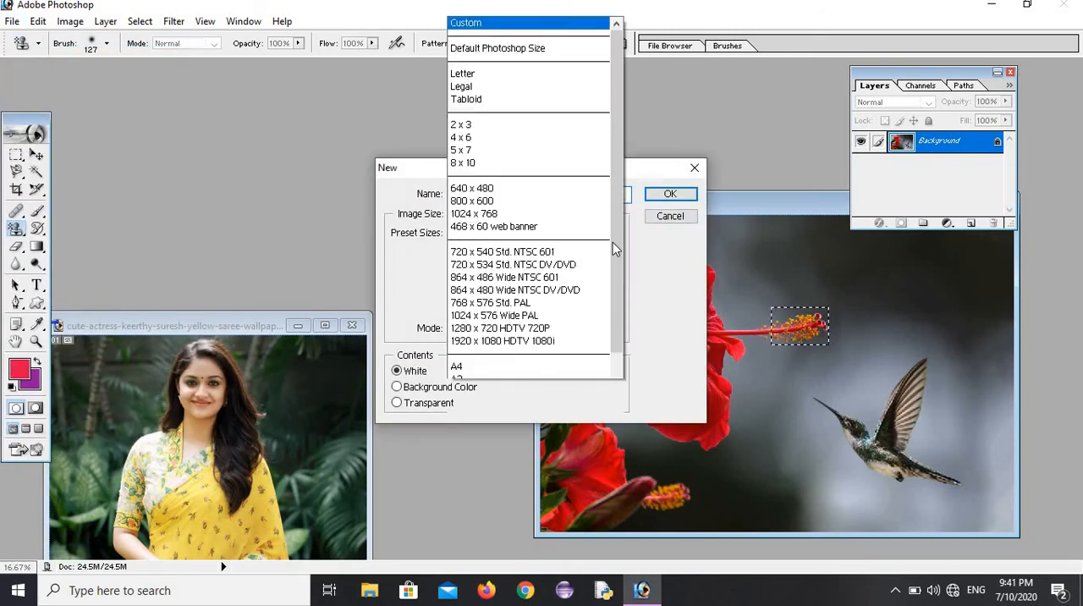
click(507, 189)
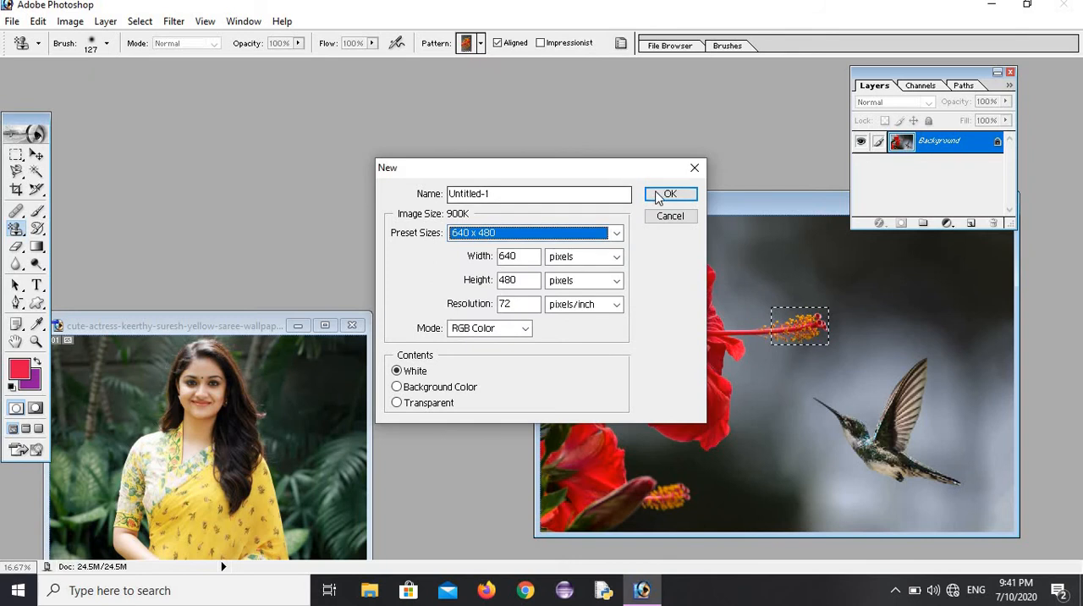
click(664, 194)
Step: Deselect the stamen tip in image1 copy and move the blank Untitled-1 window up beside the toolbox
click(759, 213)
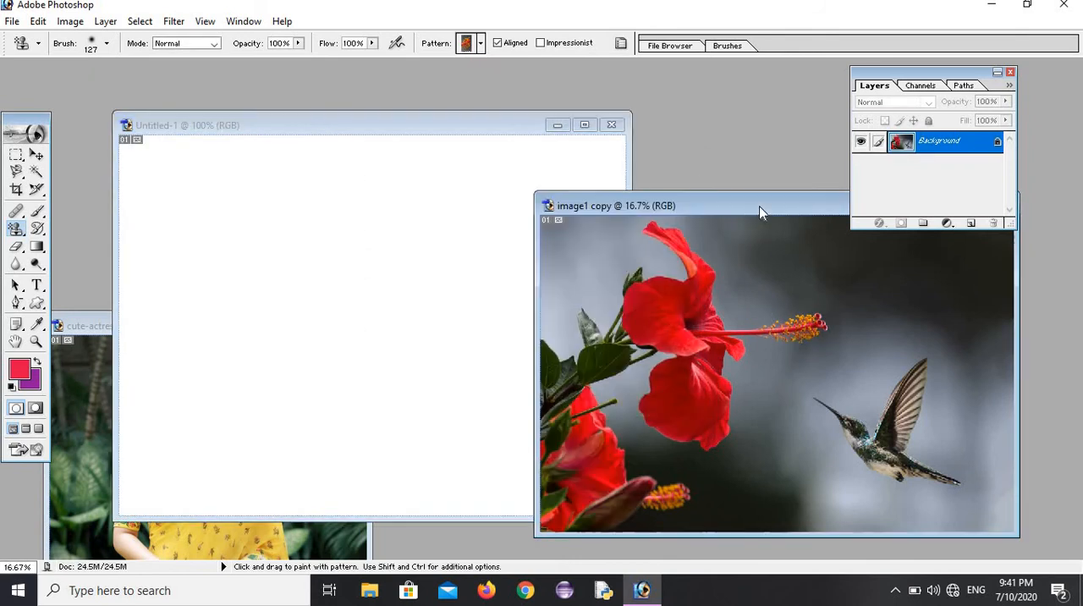
click(144, 22)
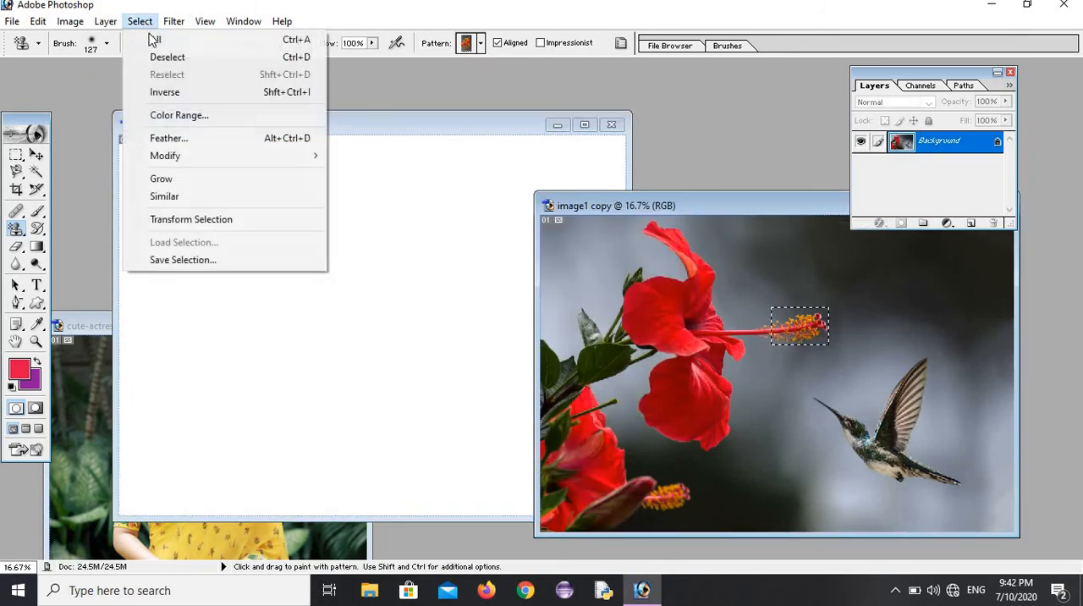
click(173, 57)
click(272, 128)
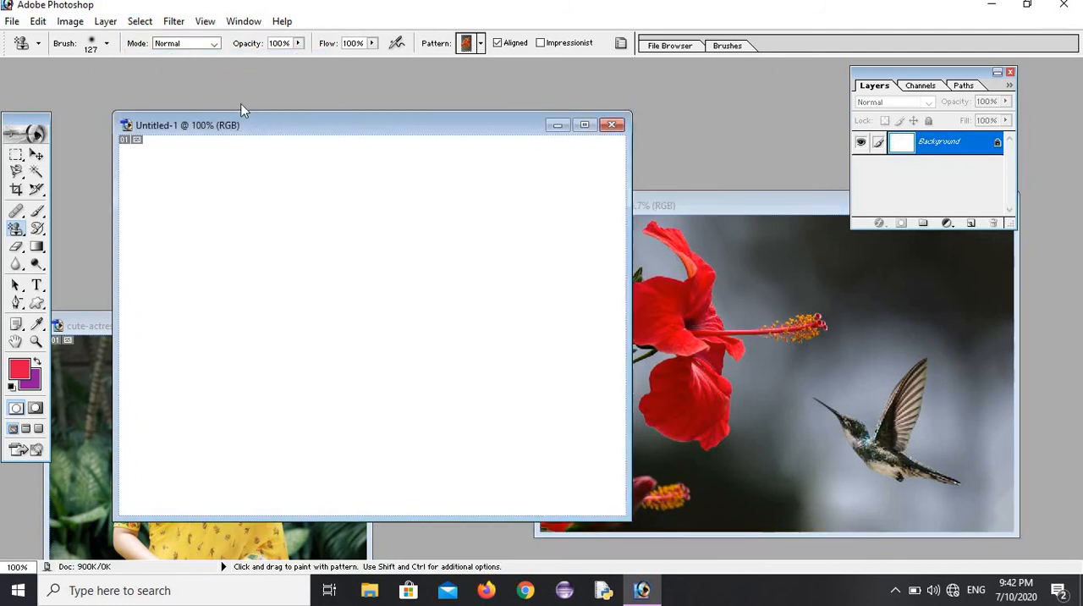
mouse_move(285, 131)
mouse_down()
mouse_move(248, 76)
mouse_move(222, 75)
mouse_up()
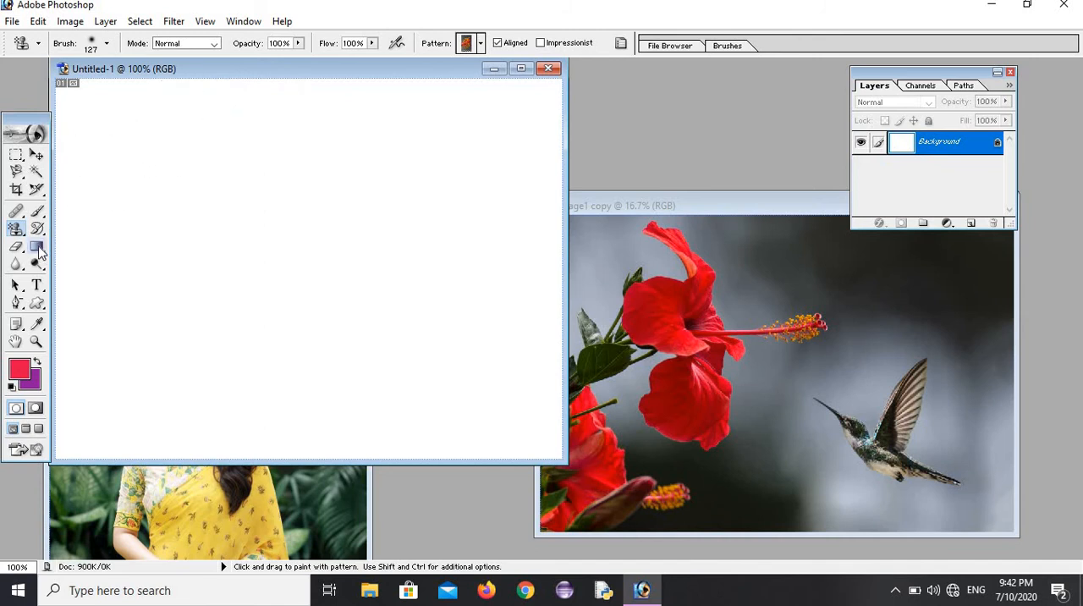
Step: Draw an elliptical selection on the blank canvas, fill it with the red foreground color and deselect it
click(17, 158)
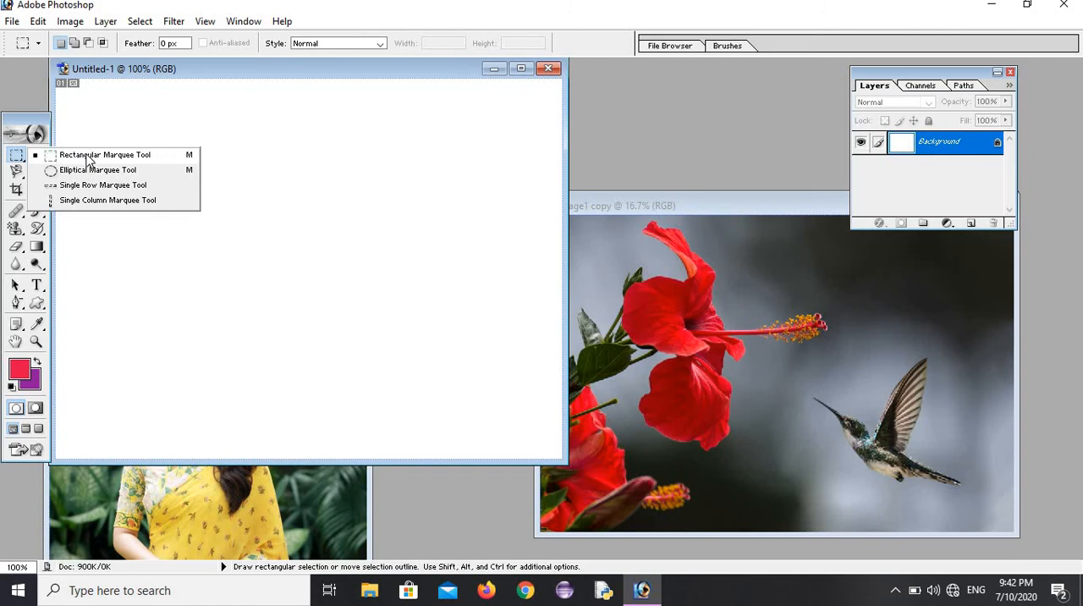
click(66, 173)
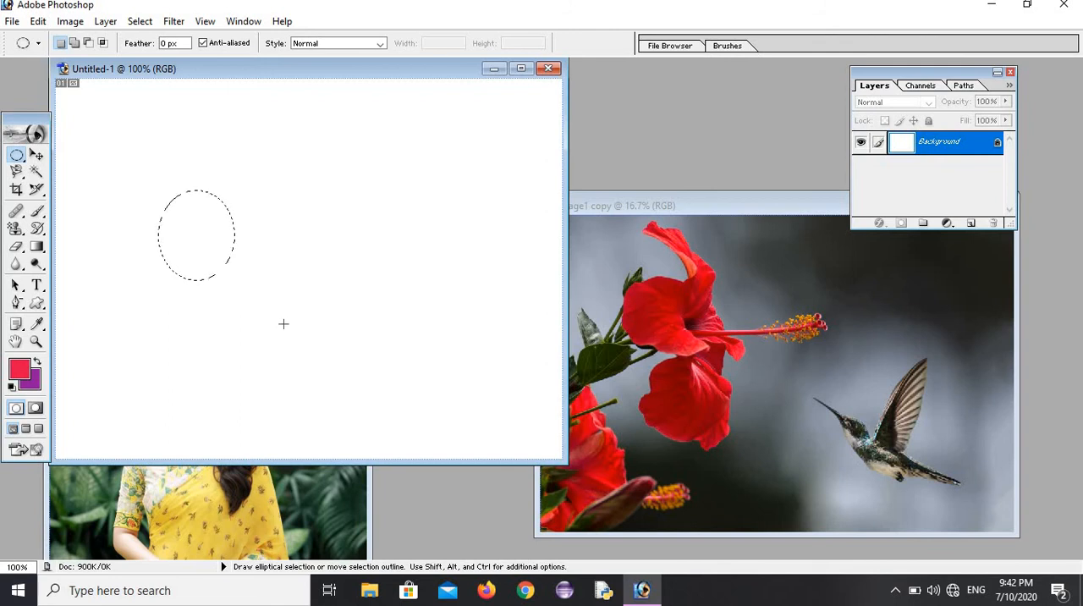
key(alt+BackSpace)
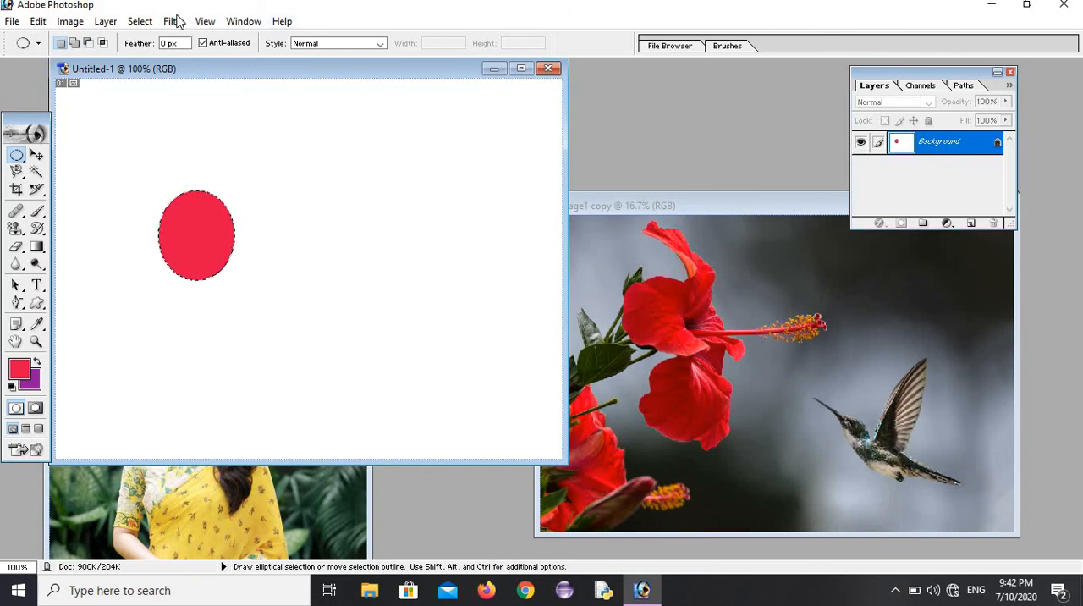
click(141, 22)
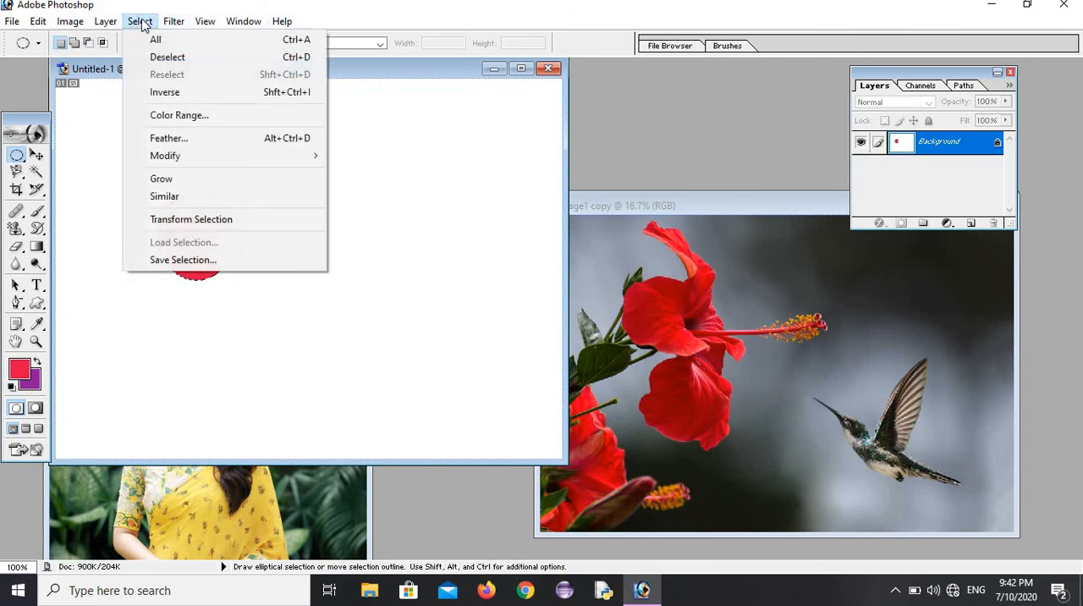
click(165, 59)
Step: Draw an elliptical selection overlapping the red ellipse's right side and set the foreground color to green 21B03F
click(15, 157)
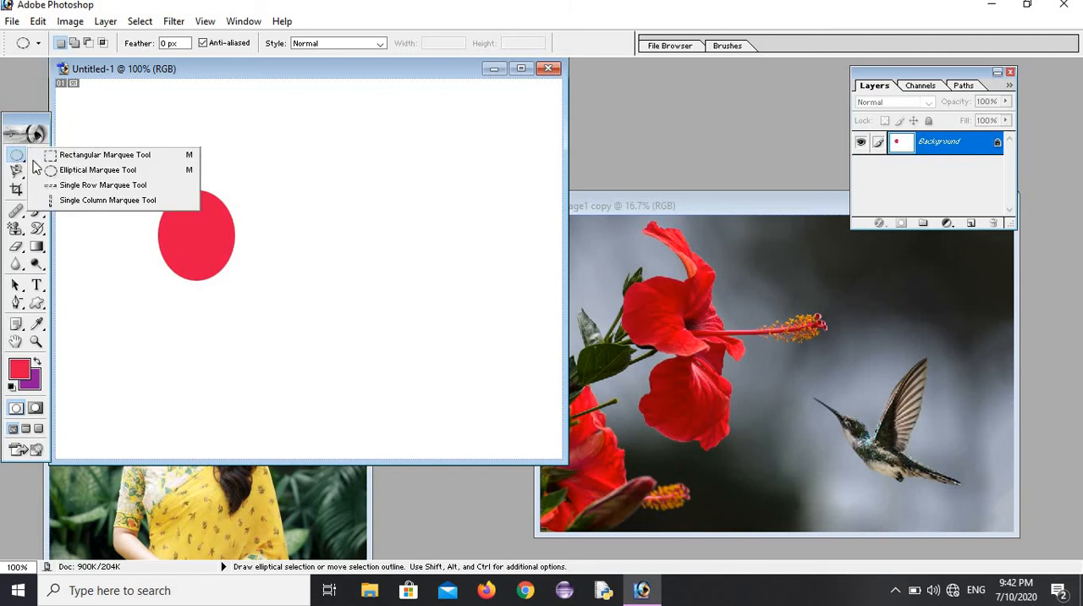
click(110, 174)
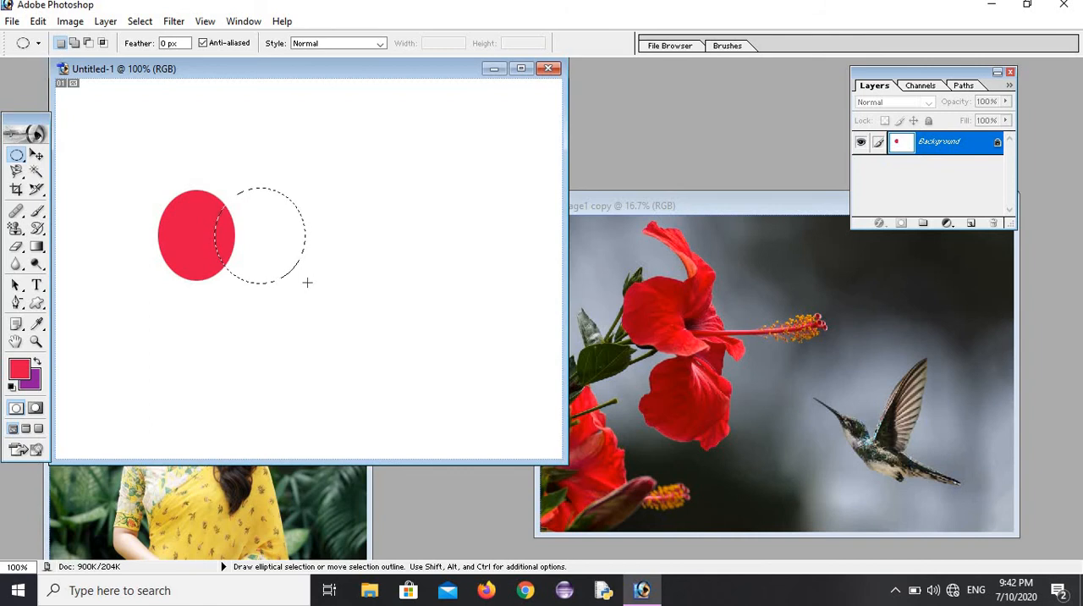
click(20, 369)
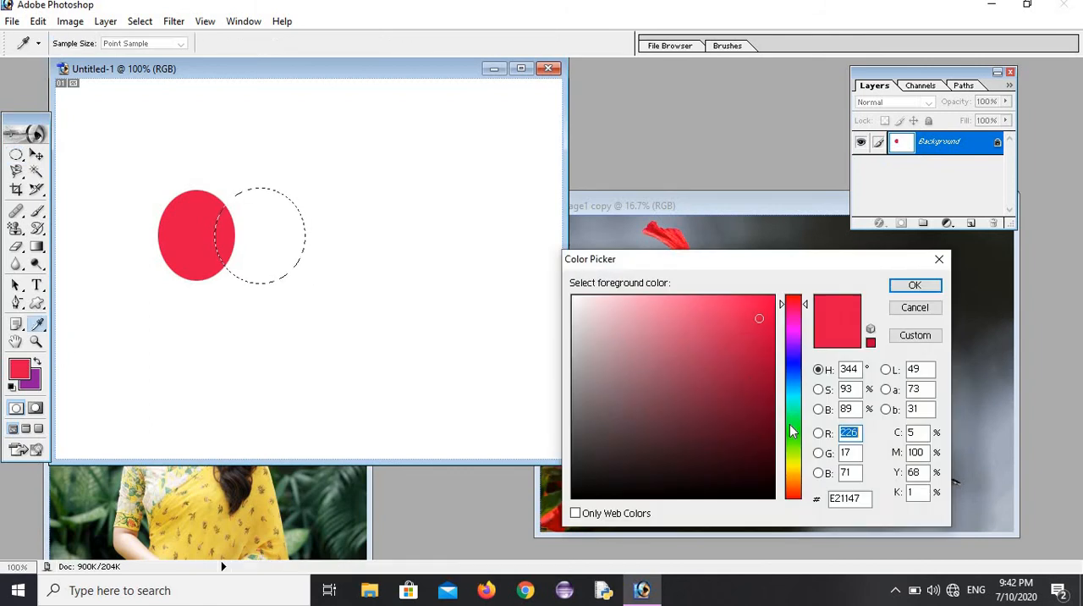
click(791, 422)
click(736, 358)
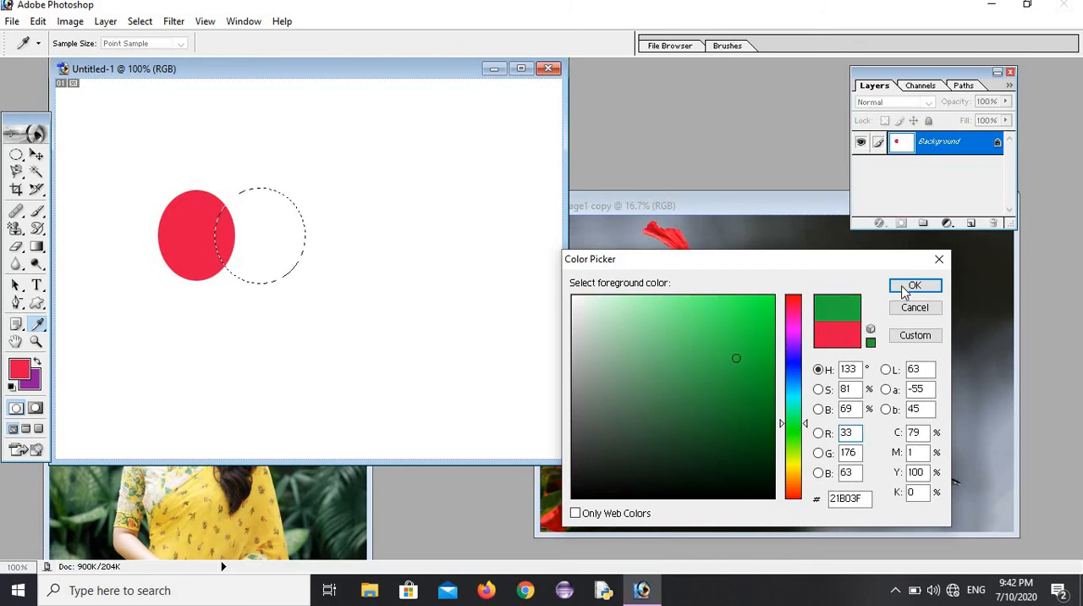
click(906, 288)
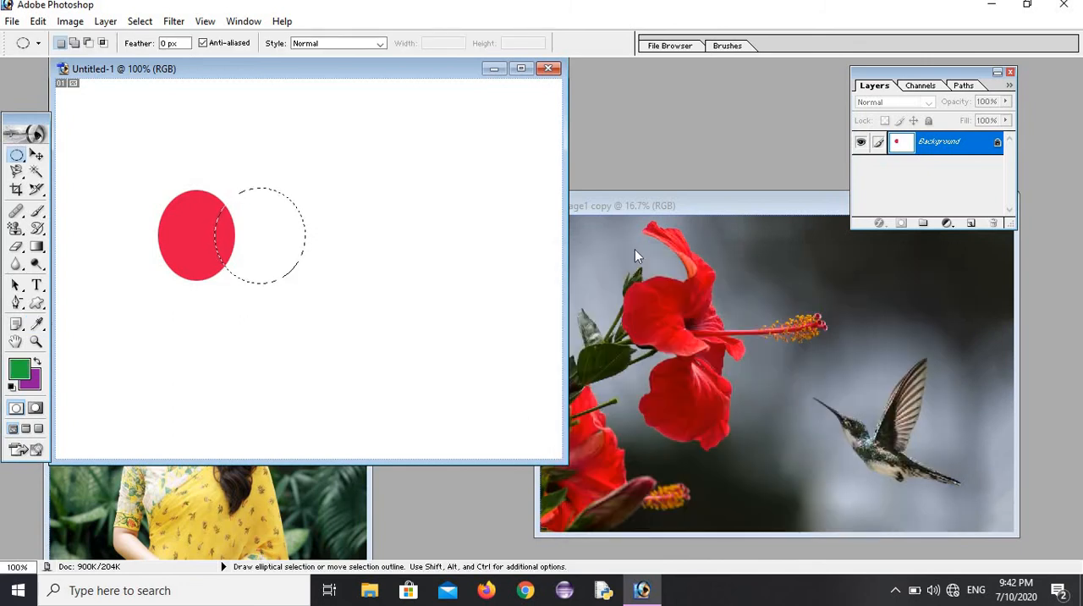
Step: Fill the elliptical selection with the green foreground color and deselect it
key(alt)
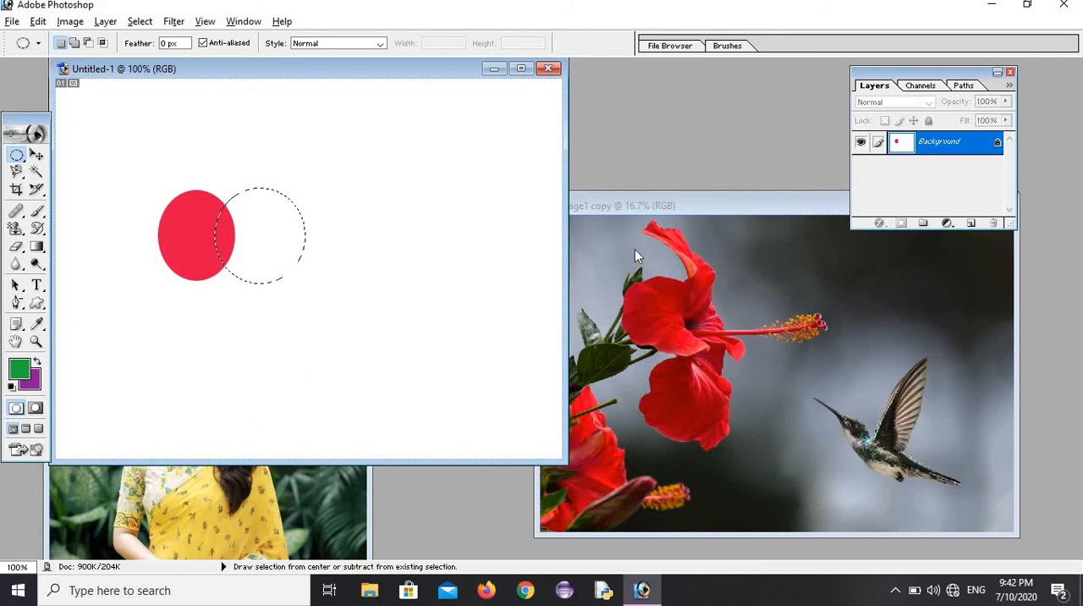
key(alt+BackSpace)
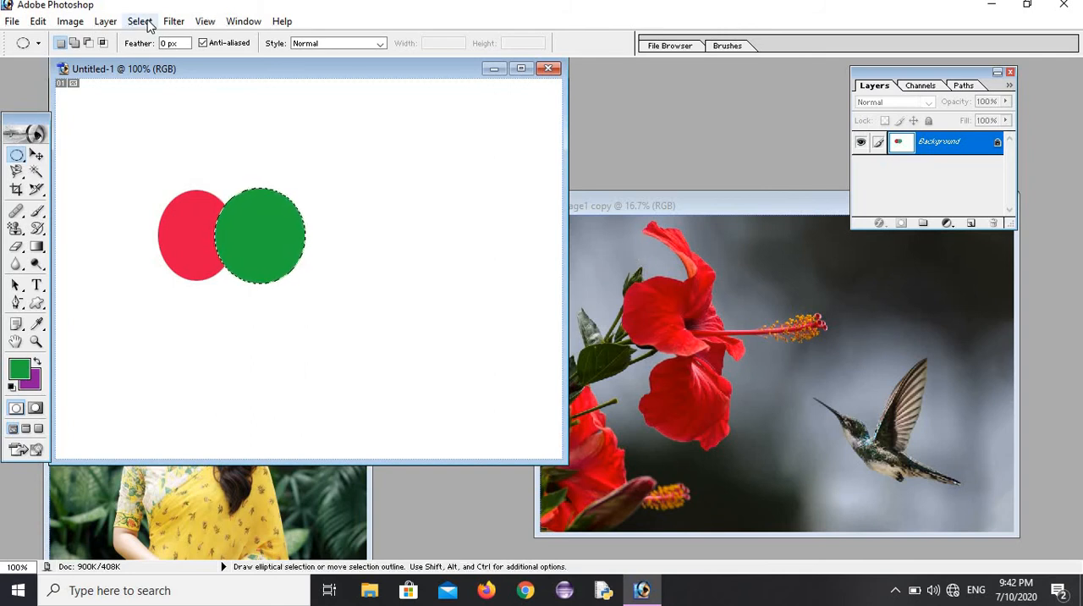
click(140, 21)
click(163, 56)
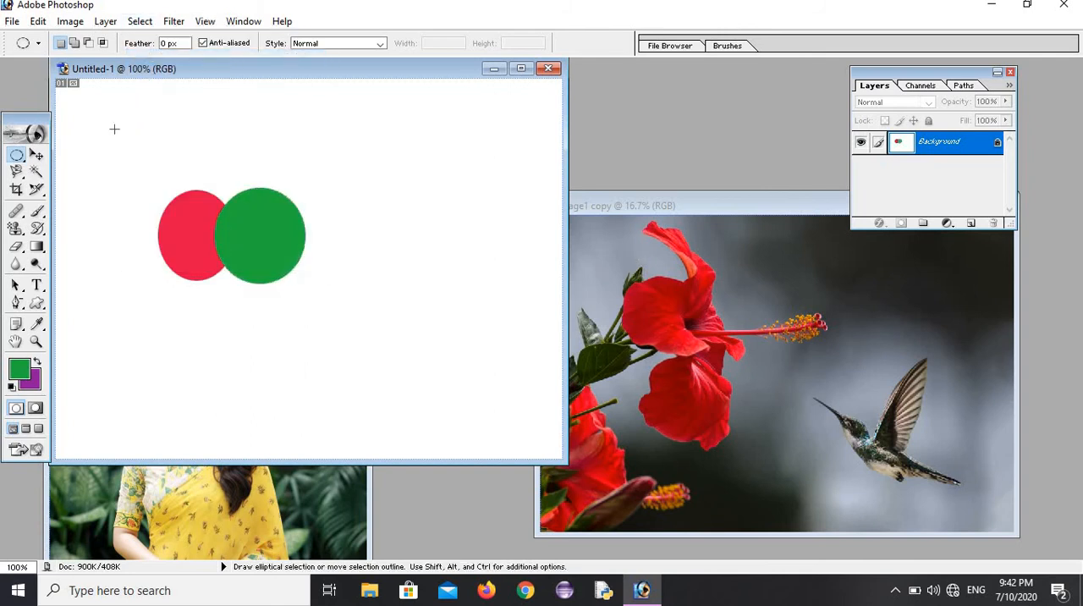
click(17, 157)
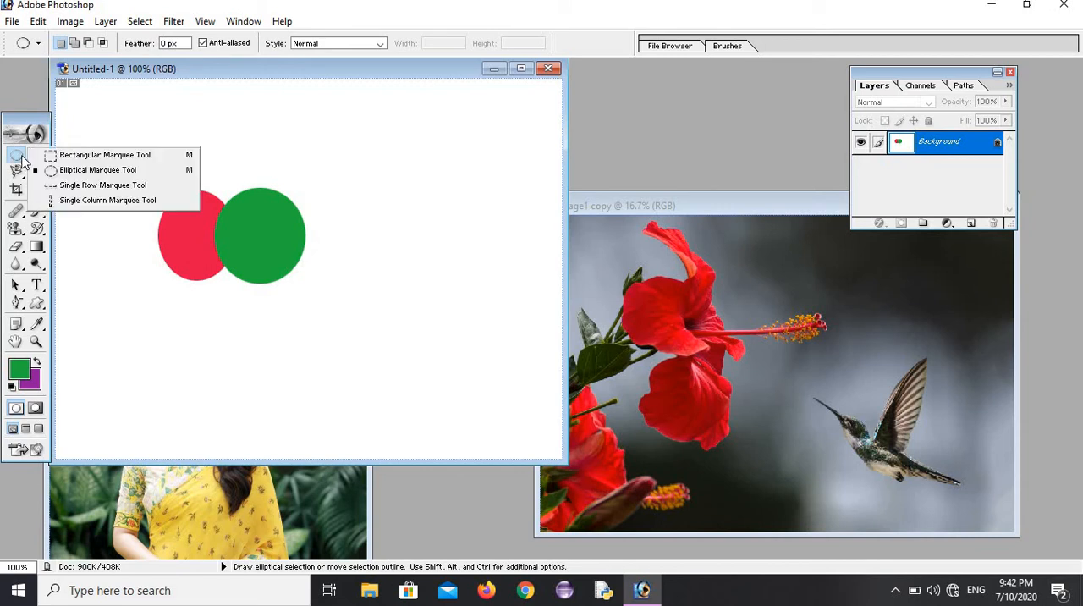
click(88, 155)
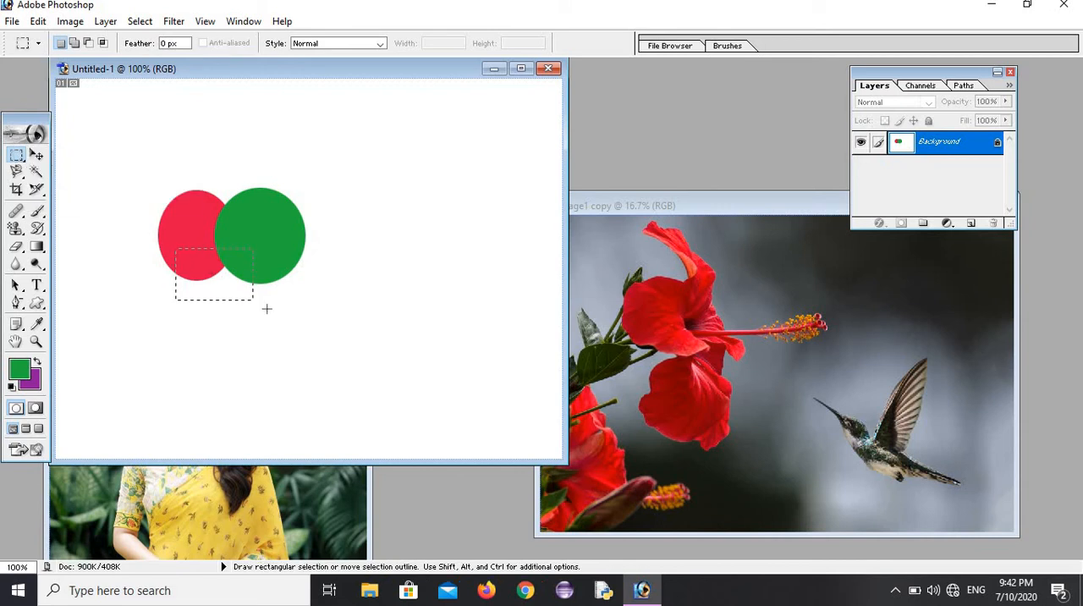
drag(266, 309, 273, 313)
Step: Draw an elliptical selection overlapping the lower parts of the red and green ellipses and set the foreground color to blue 3221B0
drag(20, 159, 84, 173)
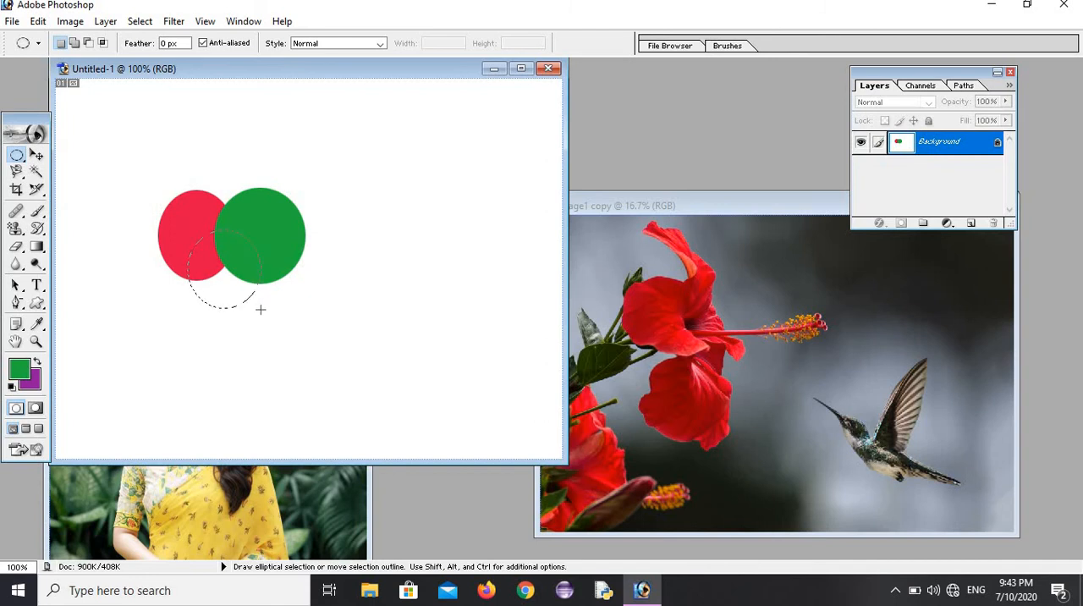
click(20, 369)
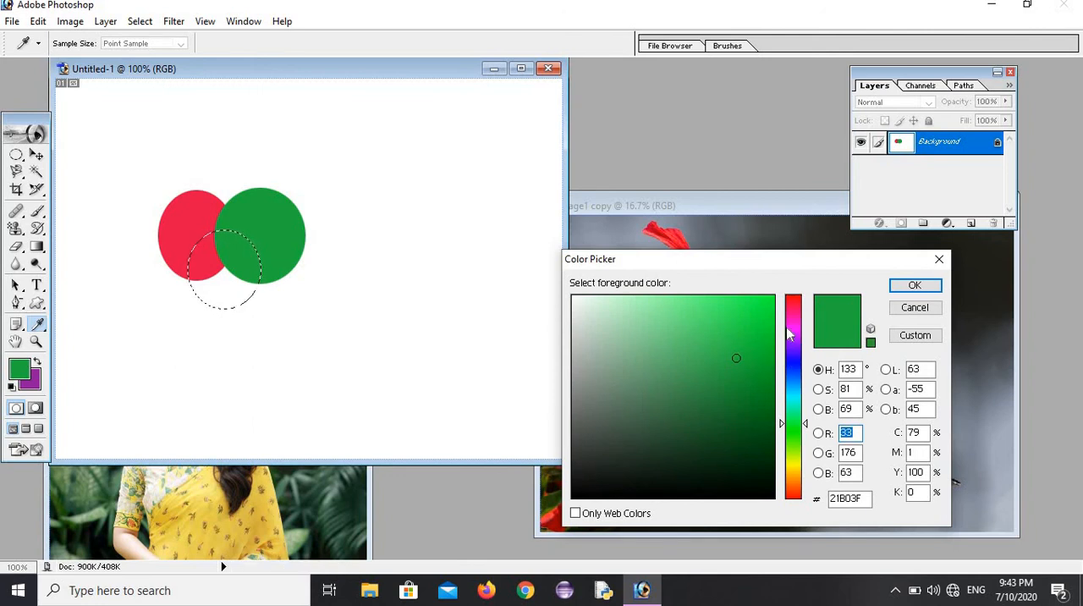
click(792, 358)
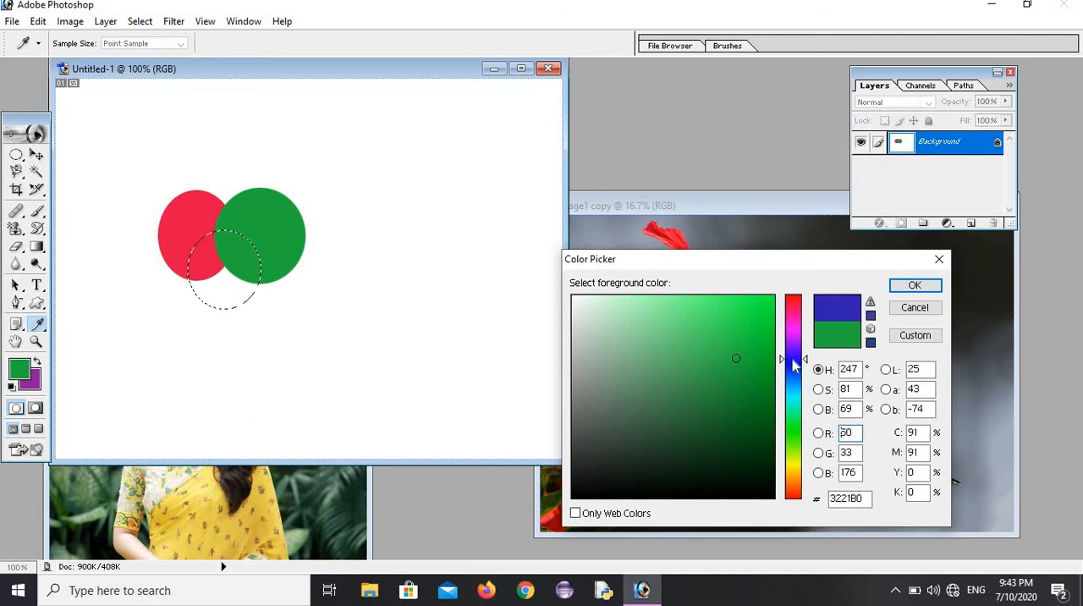
click(914, 286)
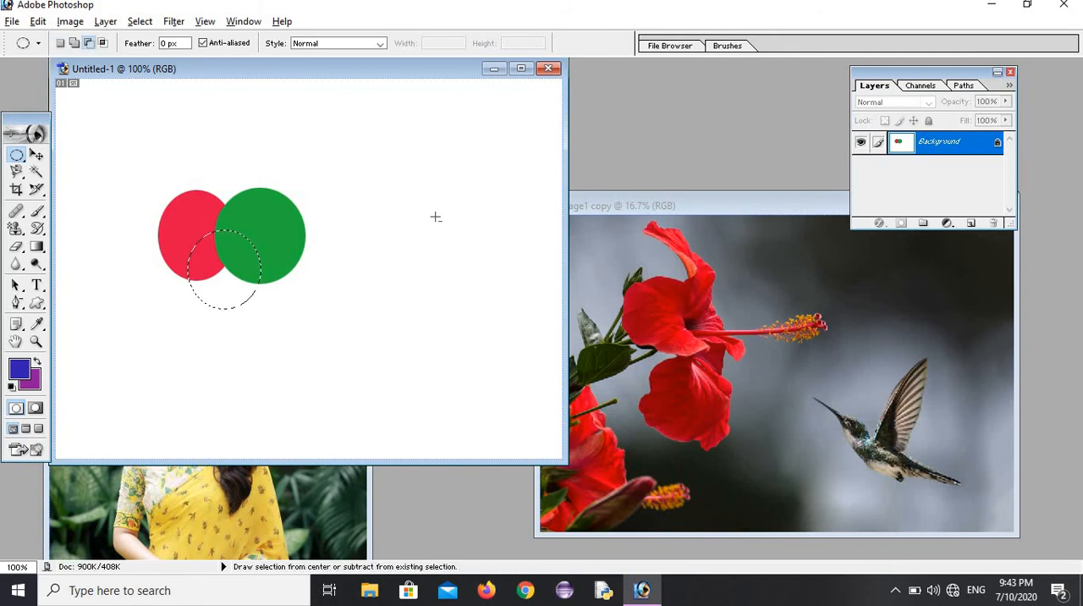
Step: Fill the lower elliptical selection with the blue foreground color and deselect it
key(alt+BackSpace)
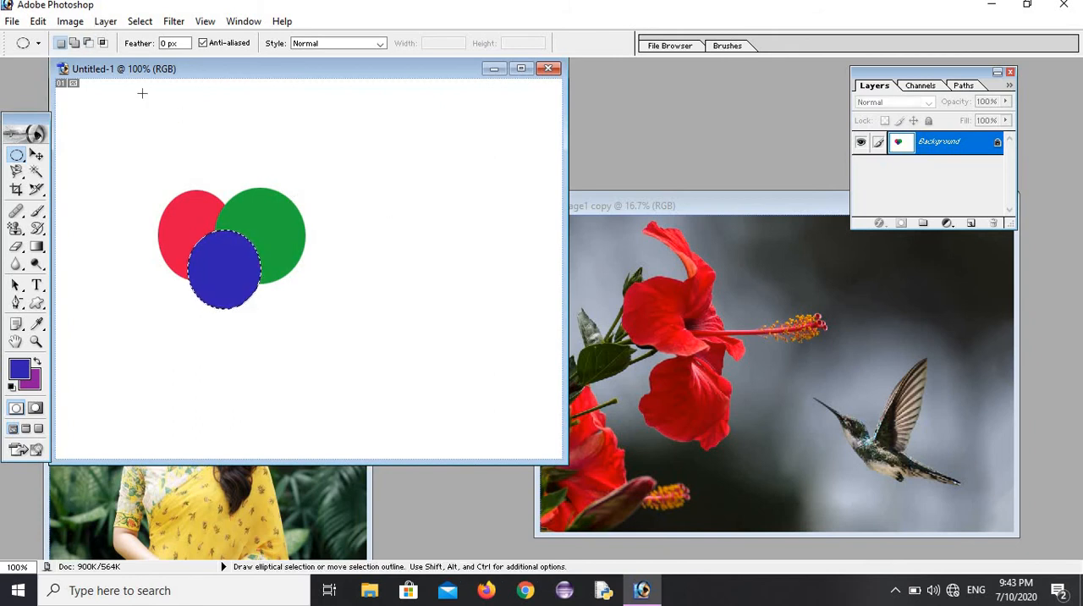
click(140, 21)
click(167, 57)
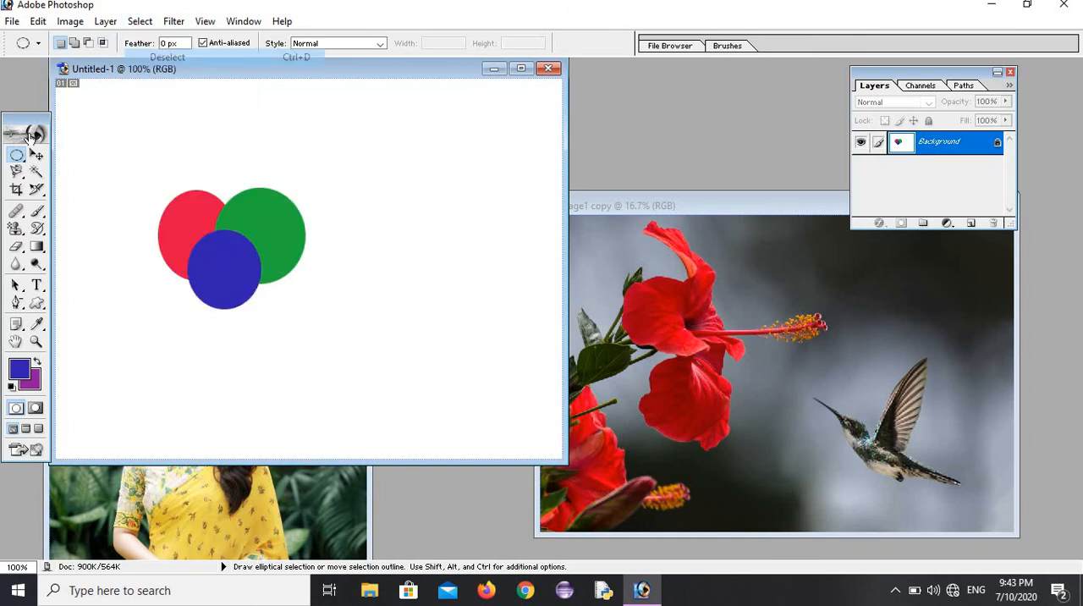
Step: Draw a wide elliptical selection where the three colored ellipses meet, copy it and paste it as a new layer
click(21, 155)
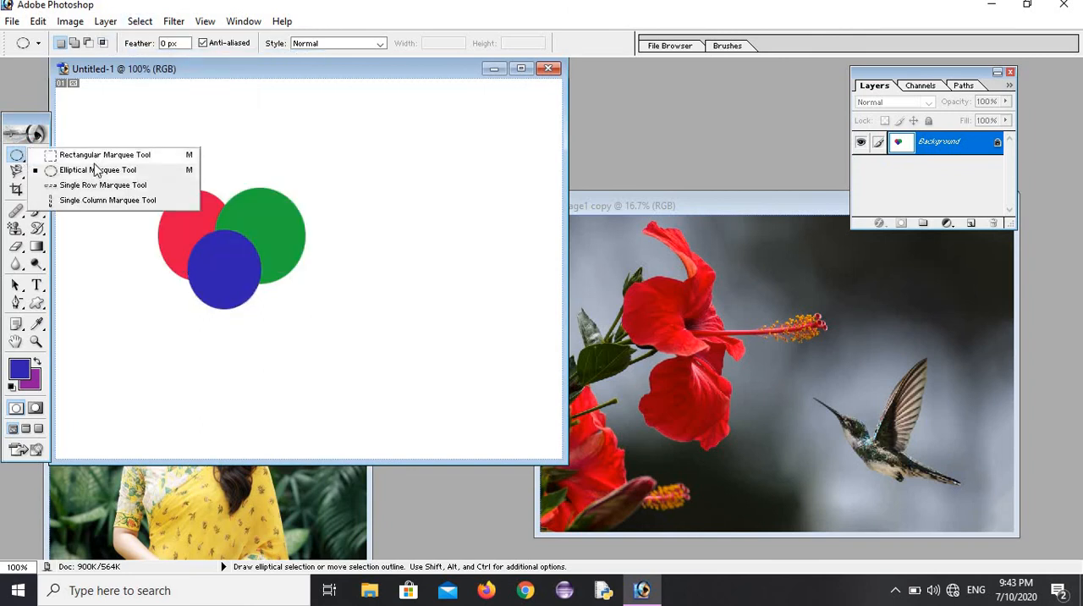
click(96, 170)
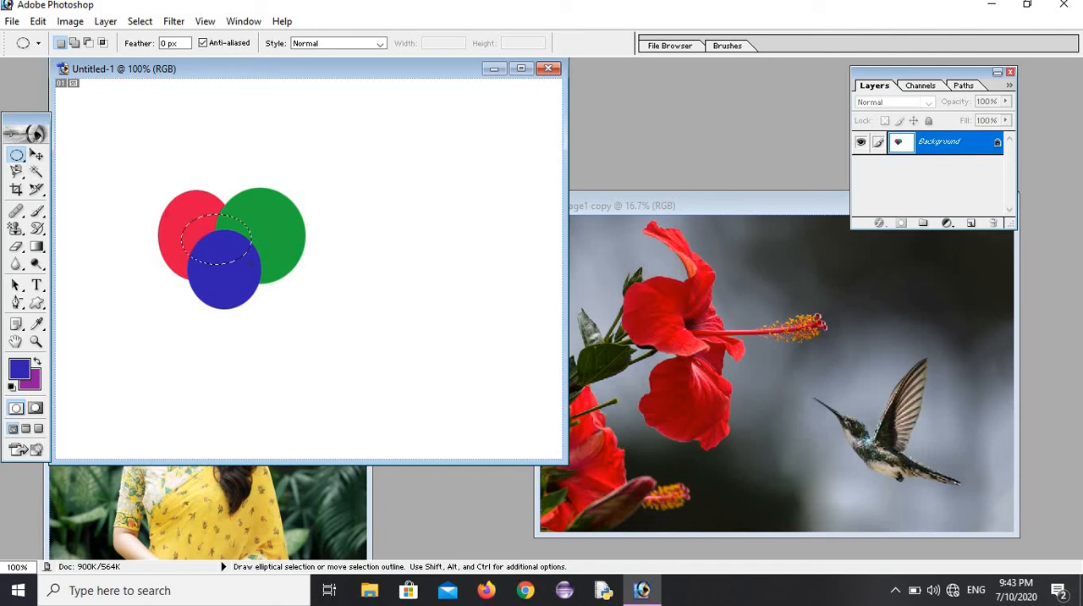
click(39, 22)
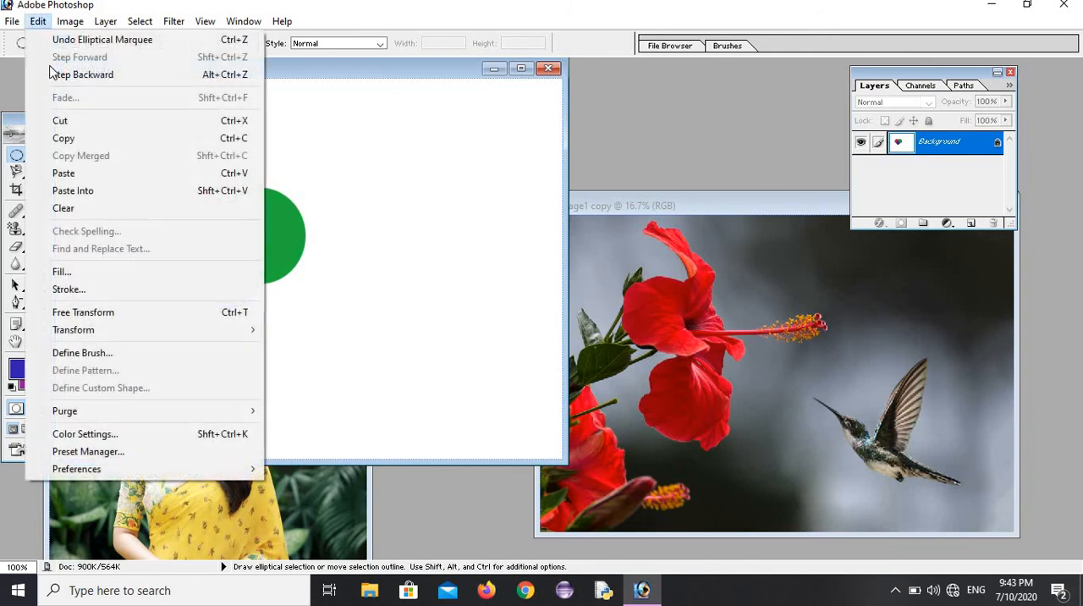
click(67, 139)
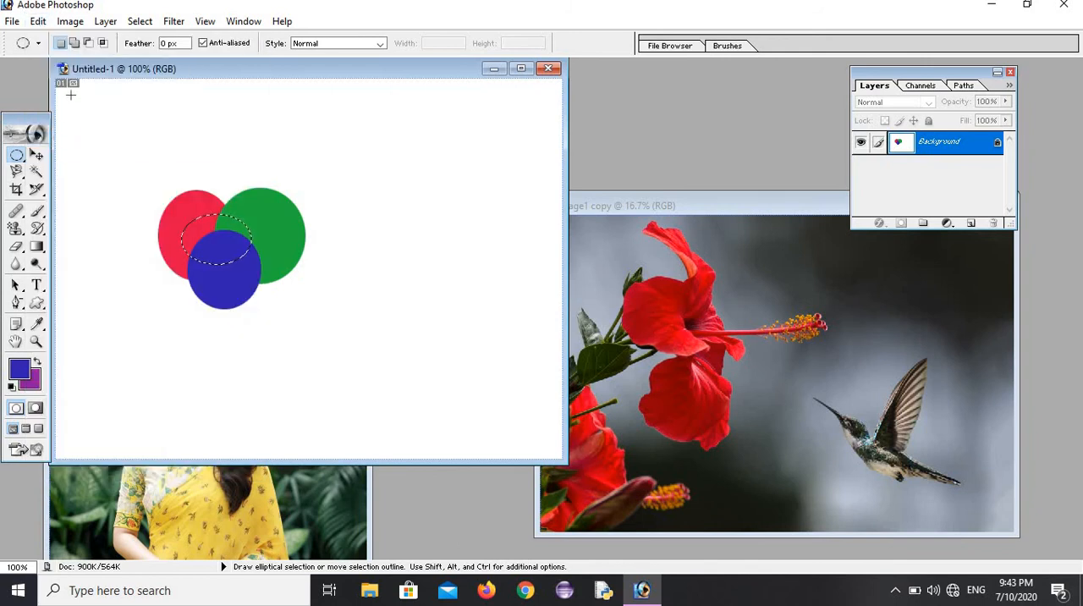
click(37, 22)
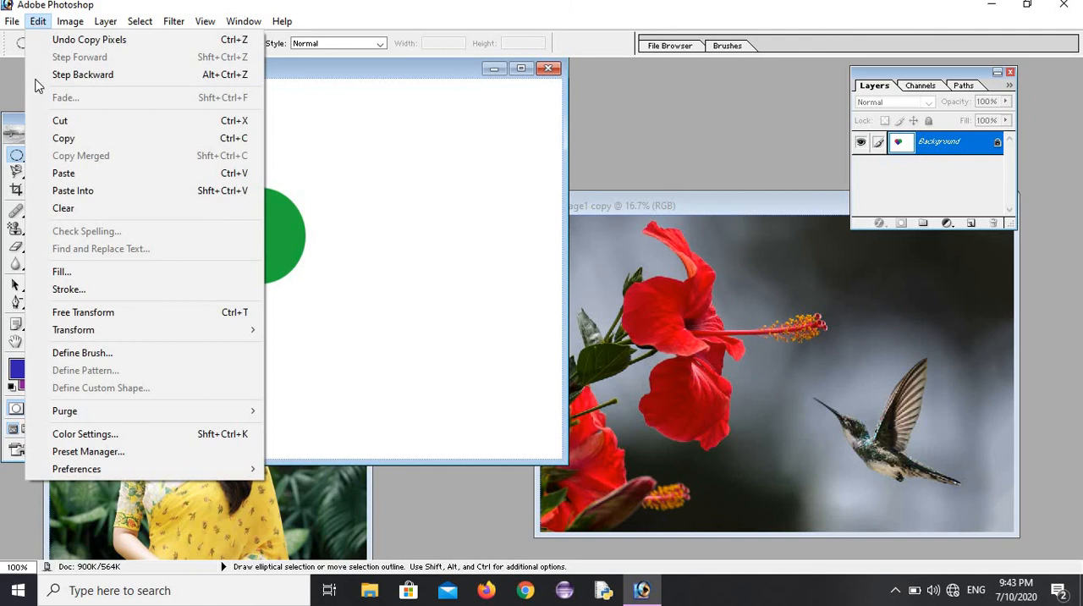
click(63, 174)
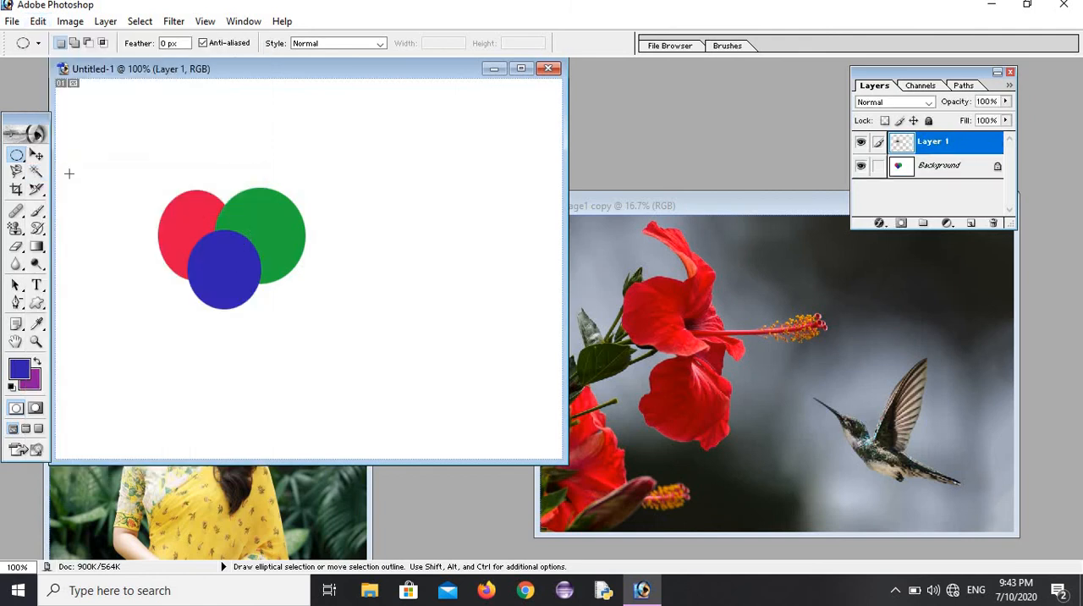
Step: Move the pasted three-color ellipse out to the blank area on the right and back to the upper edge of the colored ellipses
click(37, 156)
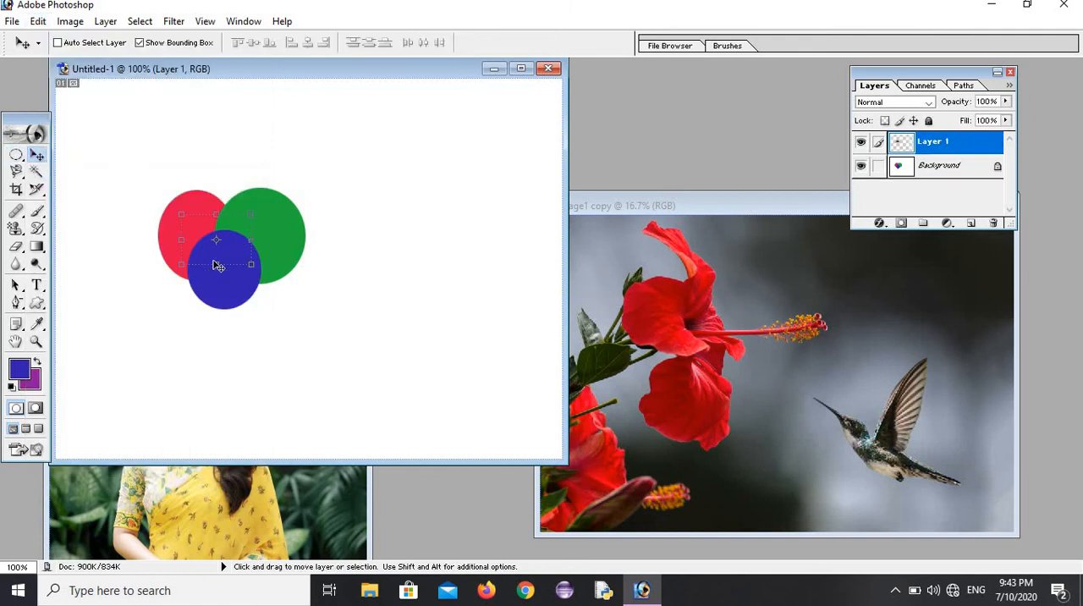
drag(220, 251, 419, 302)
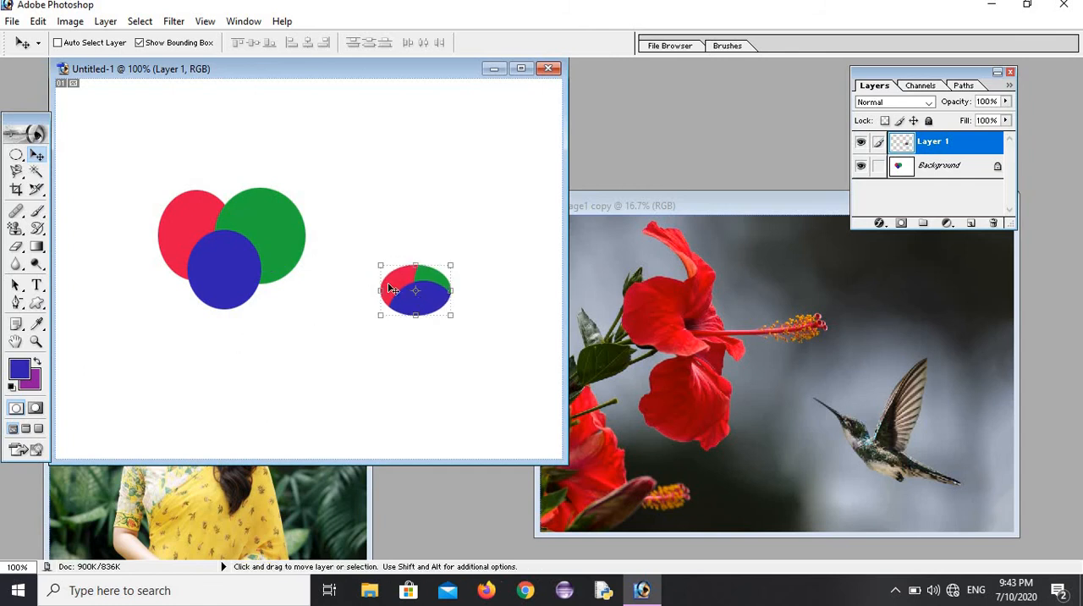
drag(397, 290, 379, 252)
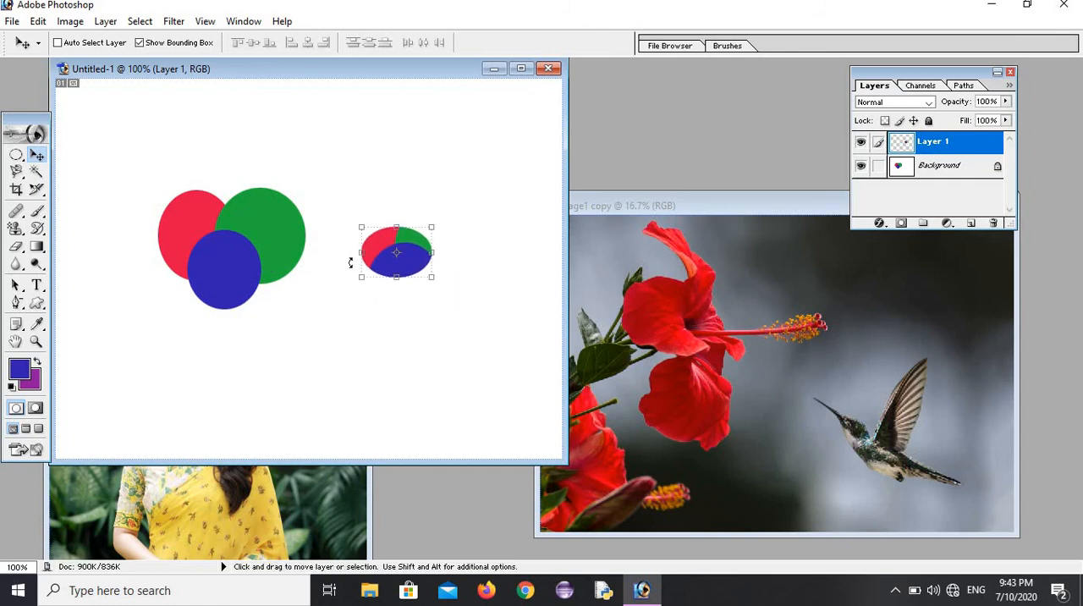
click(38, 21)
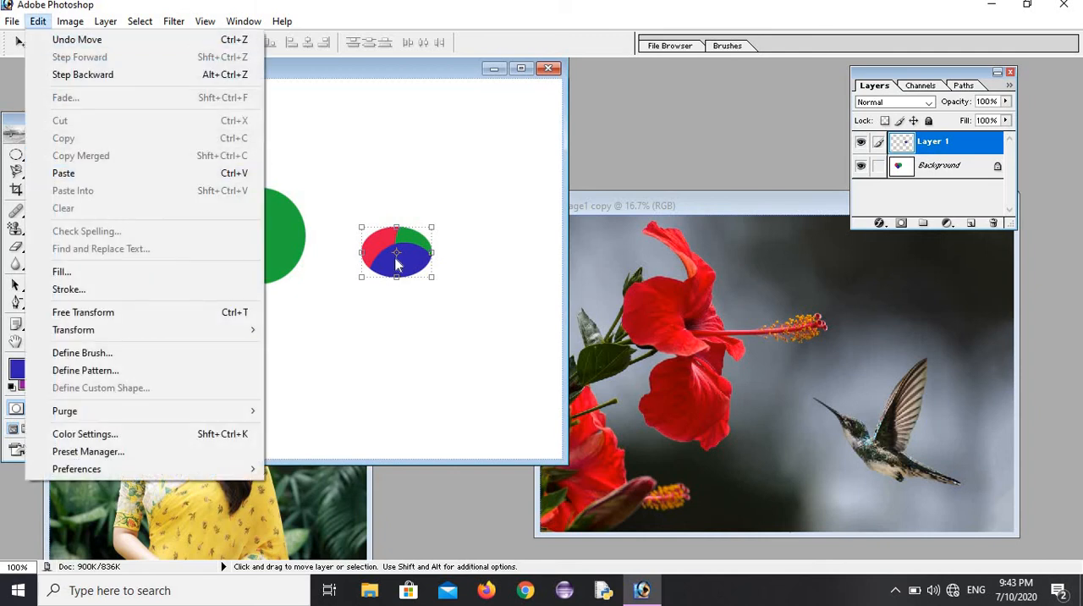
click(370, 264)
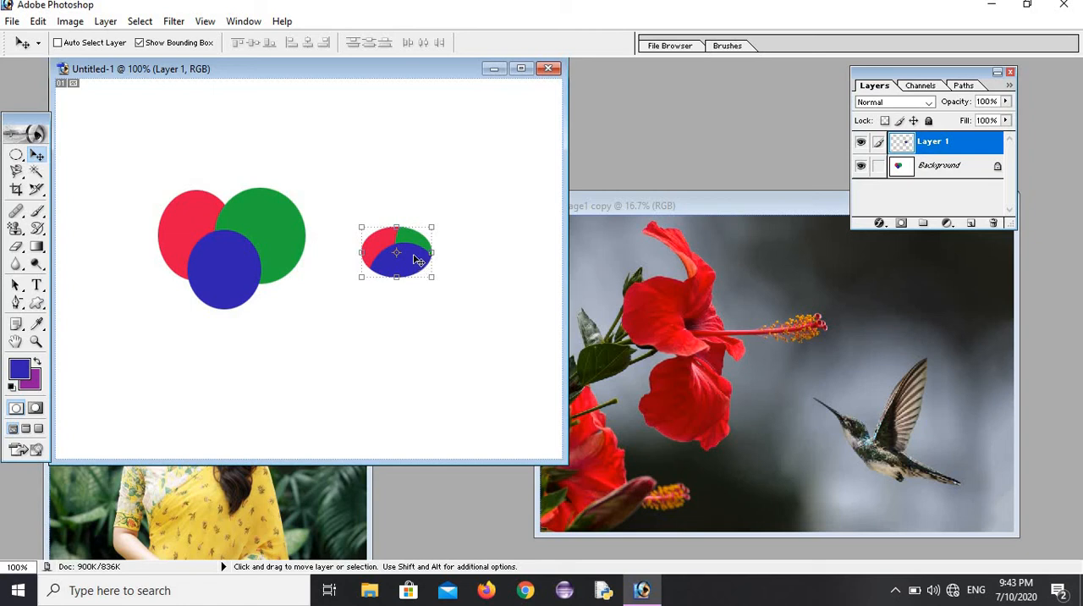
drag(417, 259, 235, 186)
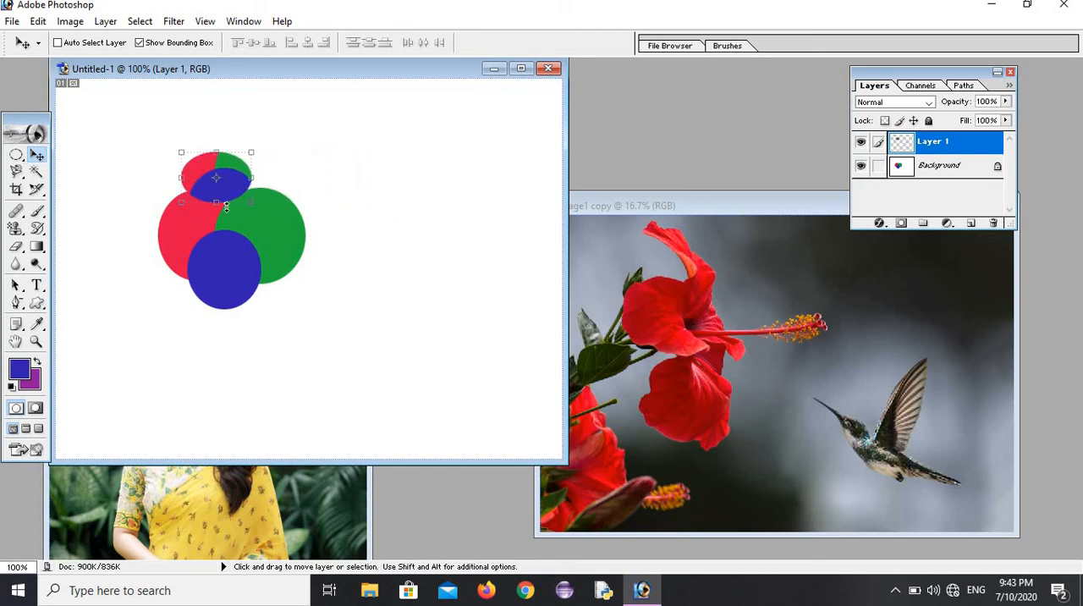
click(38, 21)
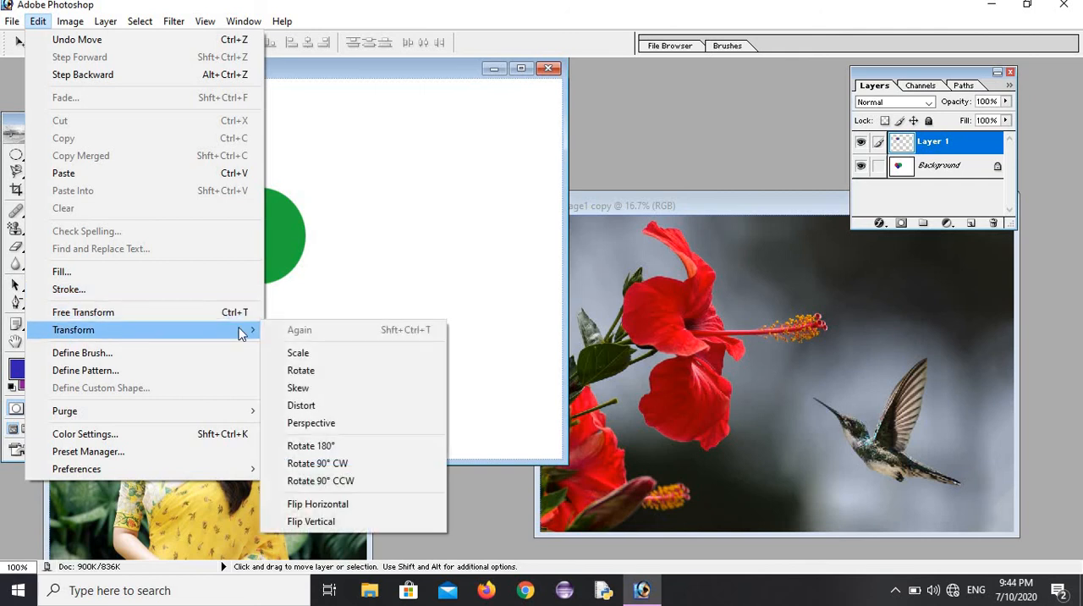
click(348, 279)
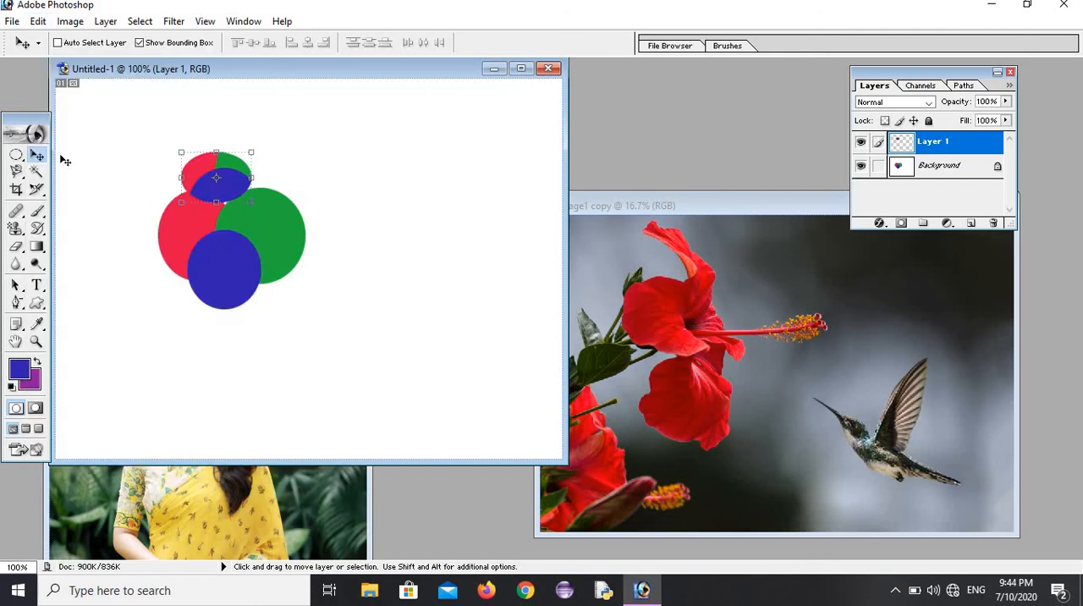
Step: Paint over the colored ellipses and the rest of the canvas with the Art History Brush
click(37, 229)
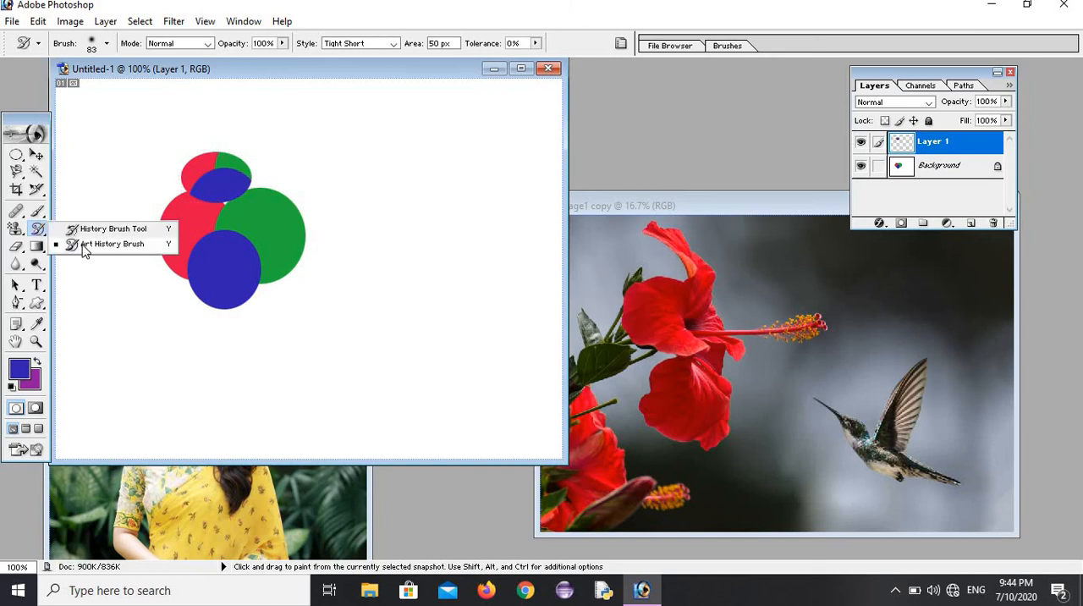
click(82, 245)
mouse_move(182, 211)
mouse_down()
mouse_move(197, 265)
mouse_move(233, 270)
mouse_up()
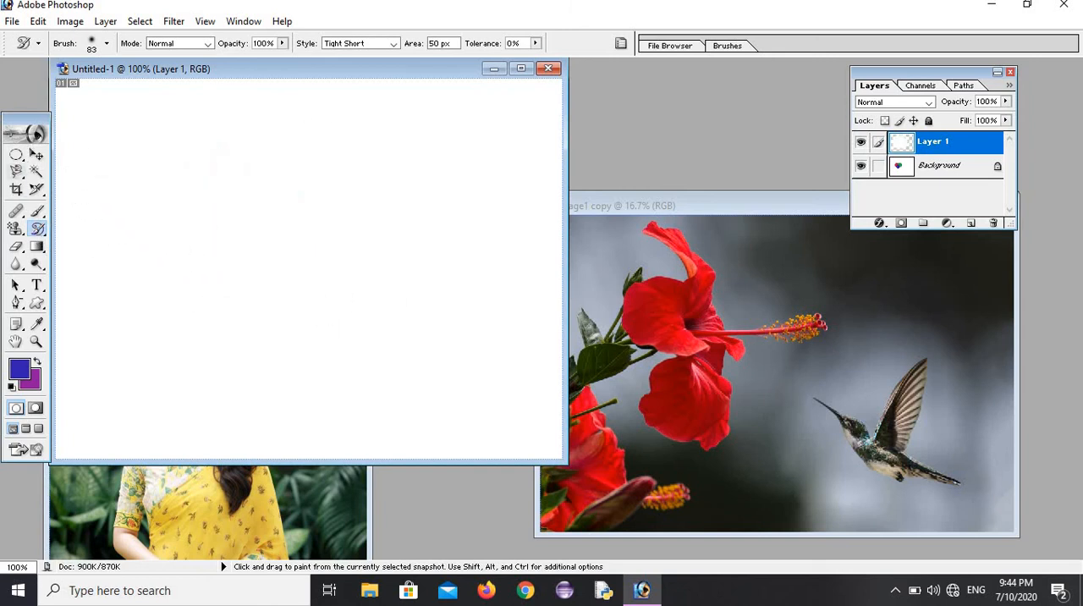
Step: Switch to image1 copy and draw a rectangular selection over nearly the whole picture
click(725, 205)
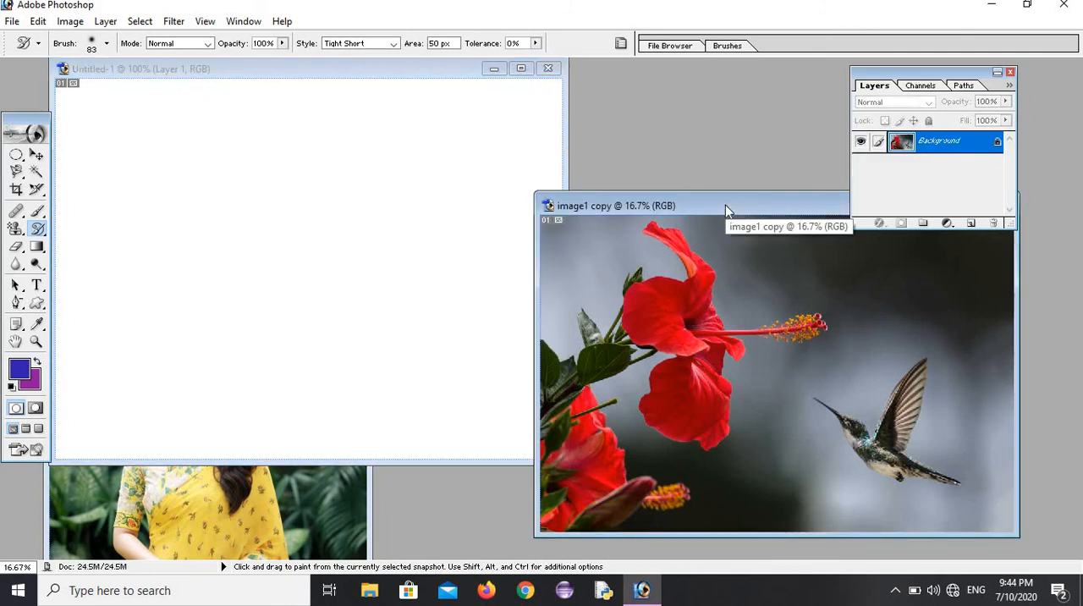
click(18, 156)
drag(18, 156, 80, 153)
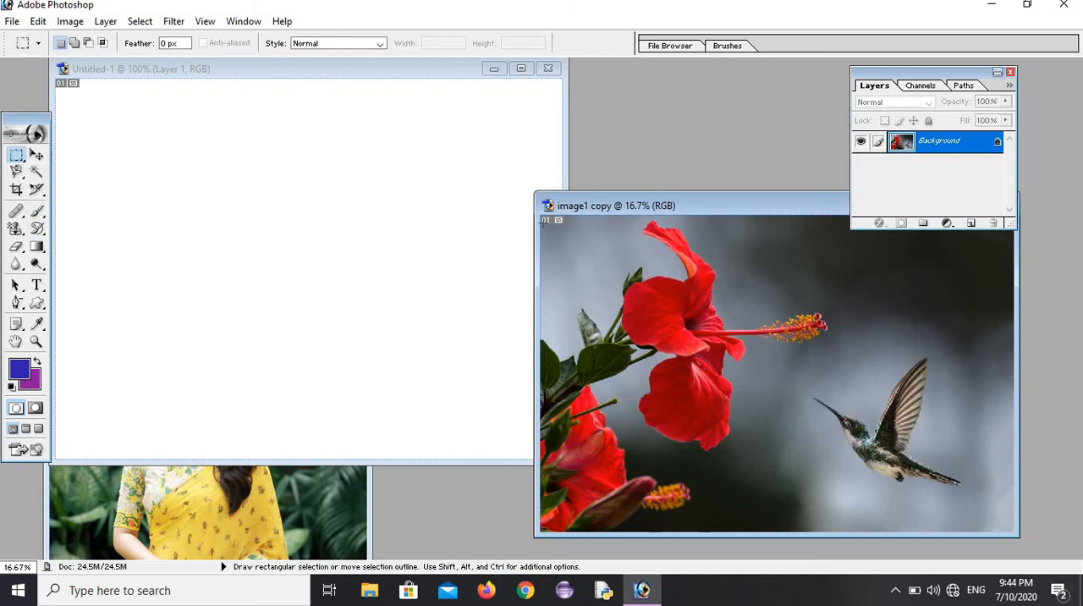
drag(829, 461, 999, 517)
Step: Move a copy of the selected picture into Untitled-1 and position it with its upper-left corner inside the canvas
click(37, 156)
drag(931, 381, 322, 404)
drag(286, 288, 342, 335)
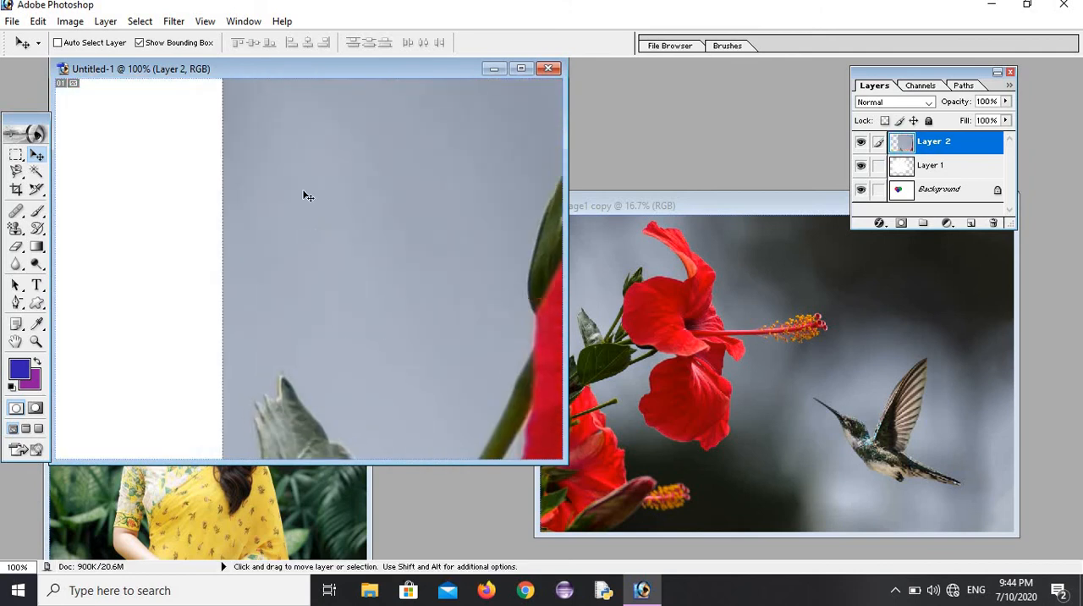
drag(285, 148, 218, 169)
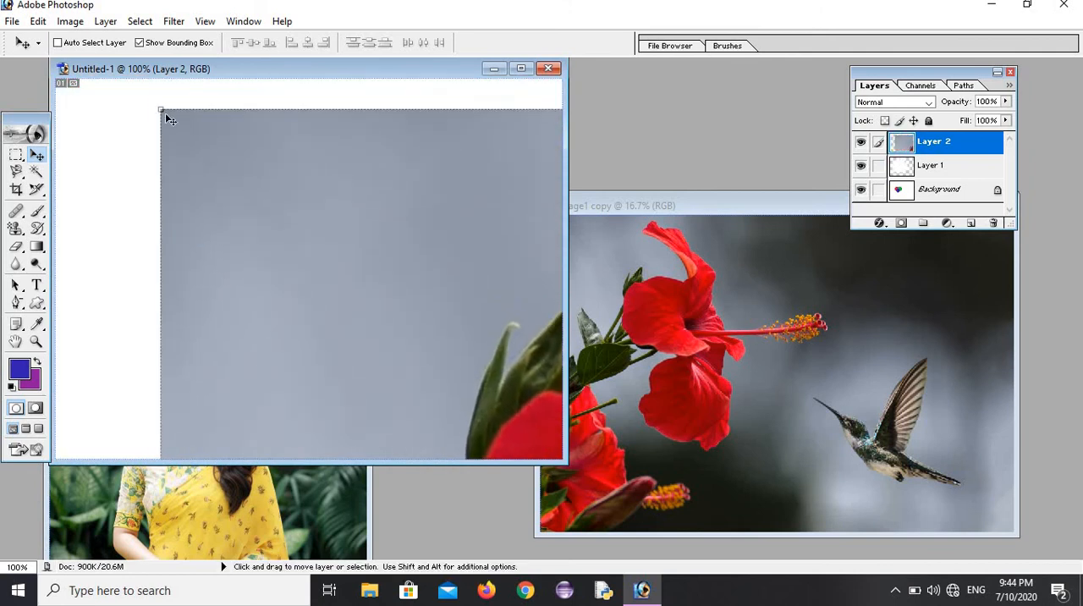
Step: Free-transform the pasted flower picture, shrinking it from its upper-left corner and left edge to 75.8% width and 85.8% height
mouse_move(156, 107)
mouse_down()
mouse_move(452, 386)
mouse_move(363, 317)
mouse_move(166, 115)
mouse_up()
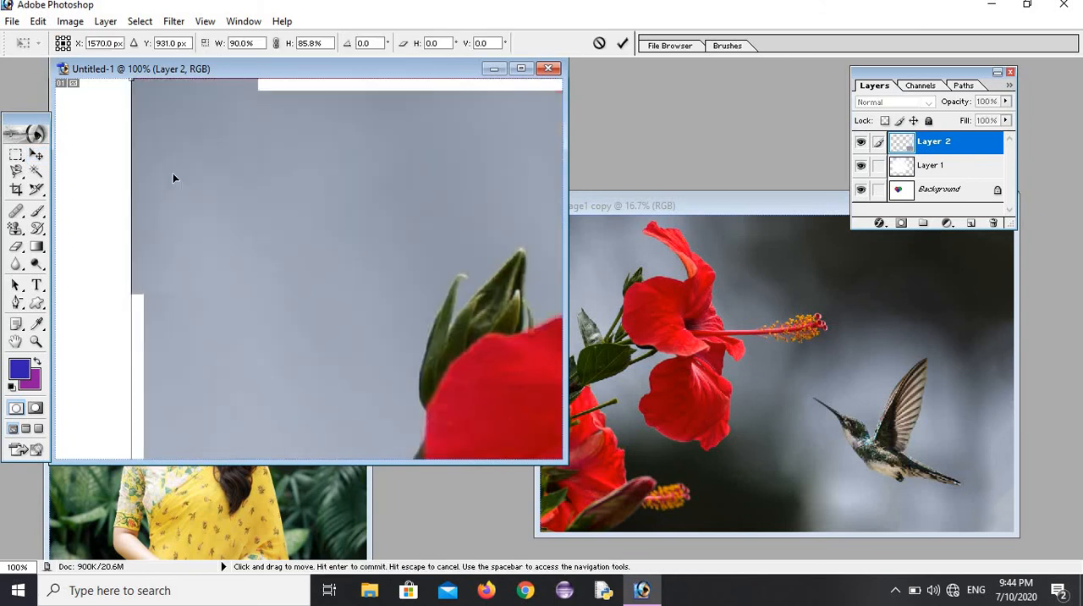
drag(183, 366, 251, 251)
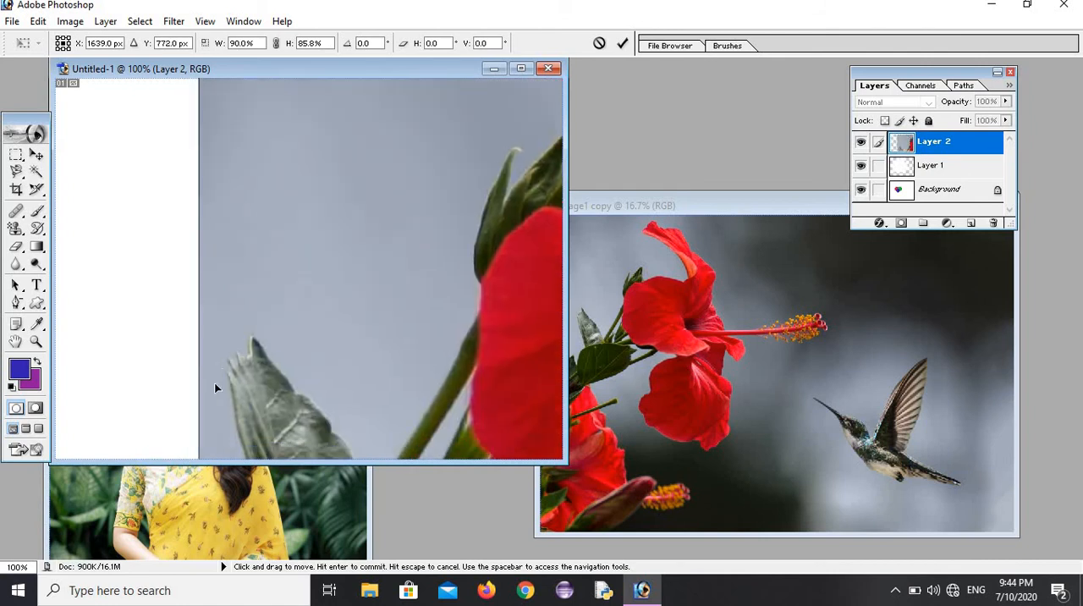
drag(235, 337, 166, 217)
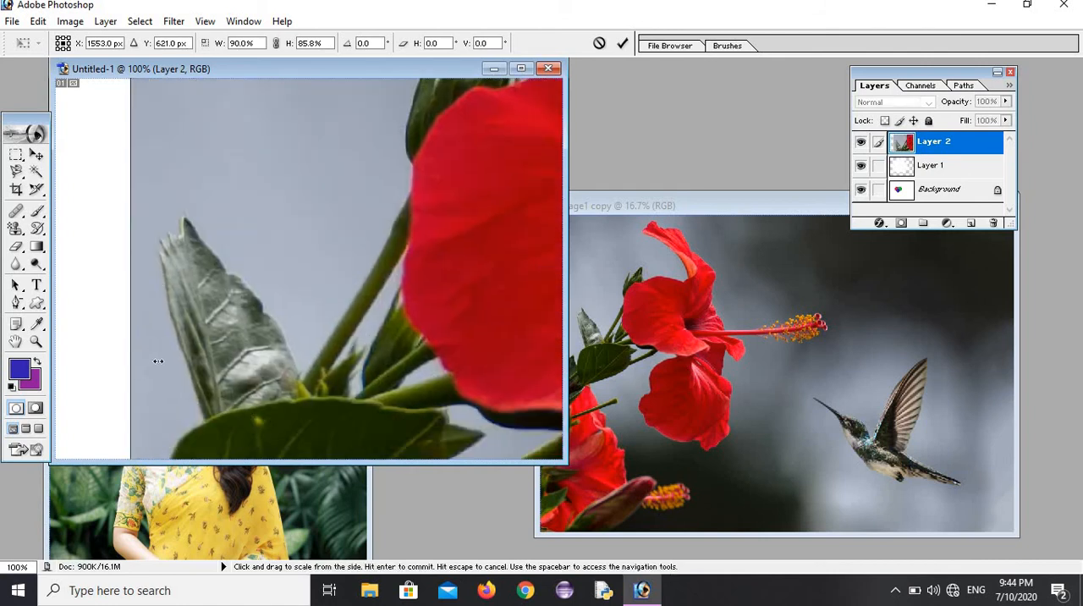
drag(152, 359, 515, 286)
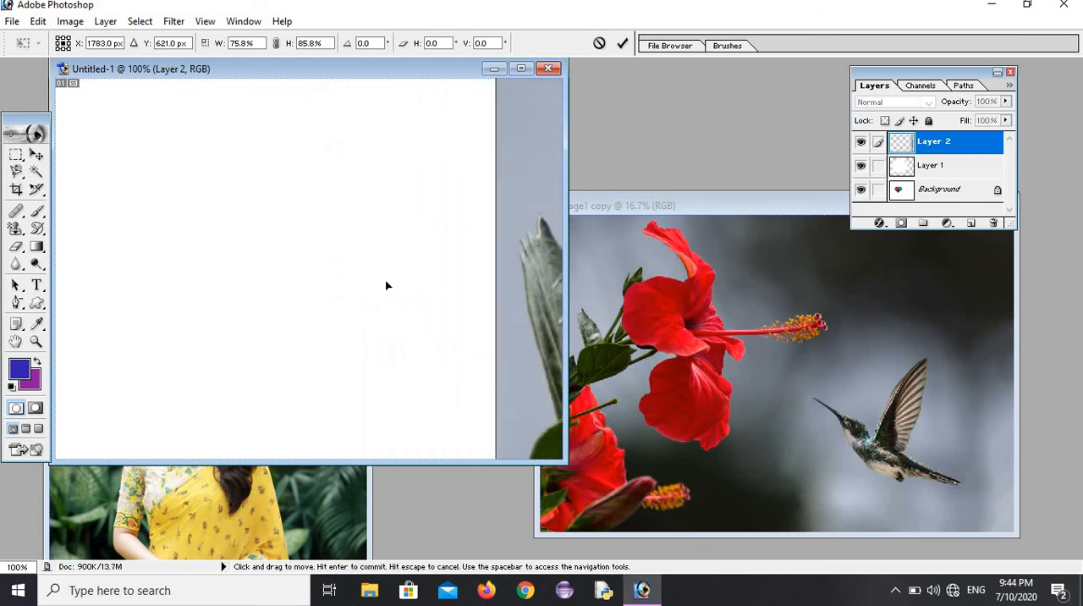
Step: Shift the picture until its upper edge lies inside the canvas and lower that edge to 76.2% height
drag(385, 286, 224, 280)
drag(443, 225, 193, 246)
drag(521, 182, 63, 396)
drag(449, 150, 334, 211)
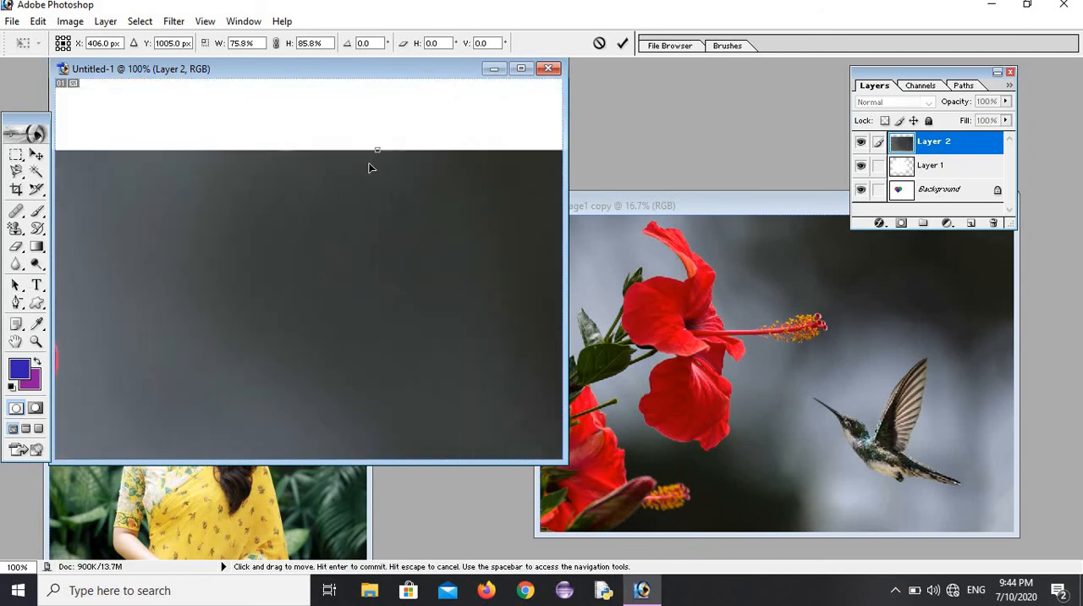
drag(353, 175, 74, 254)
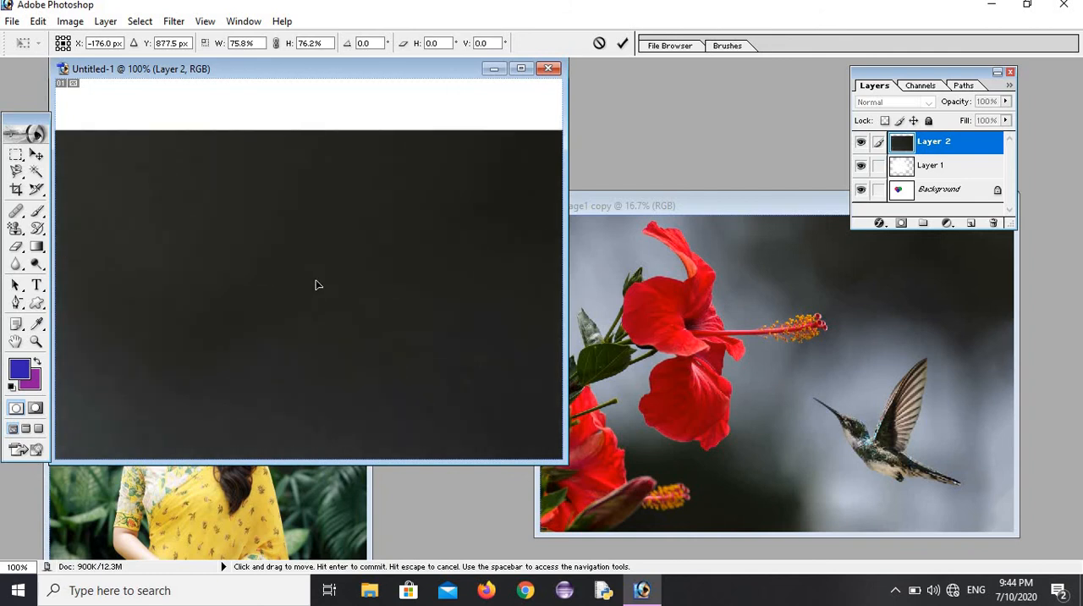
Step: Shift the picture's right side onto the canvas and shrink it from the right edge and upper-right corner to 57.2% width and 64.6% height
drag(316, 283, 55, 316)
drag(482, 319, 199, 252)
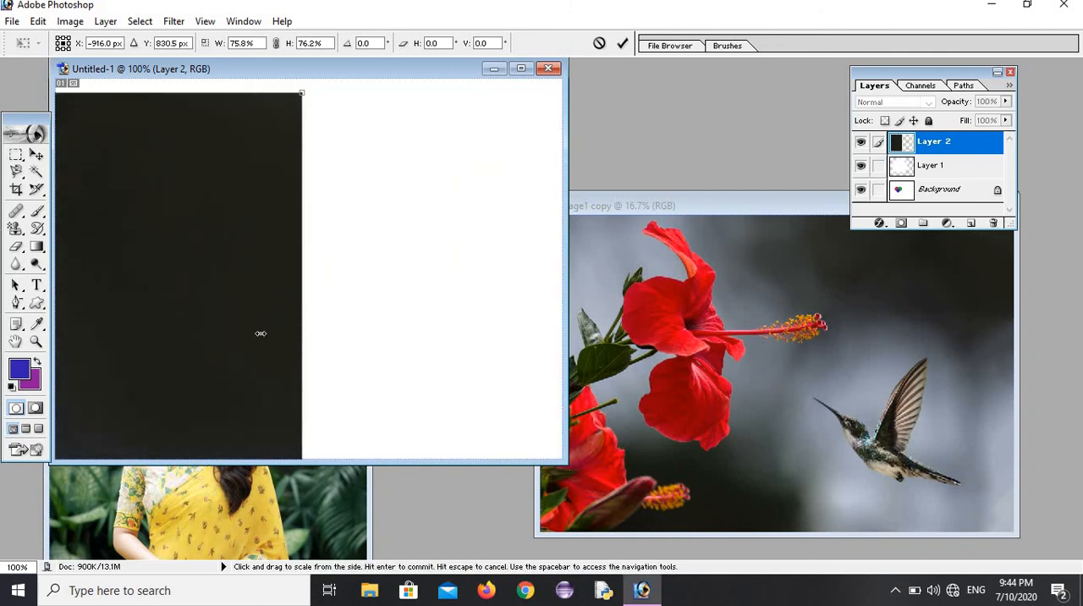
drag(260, 333, 415, 320)
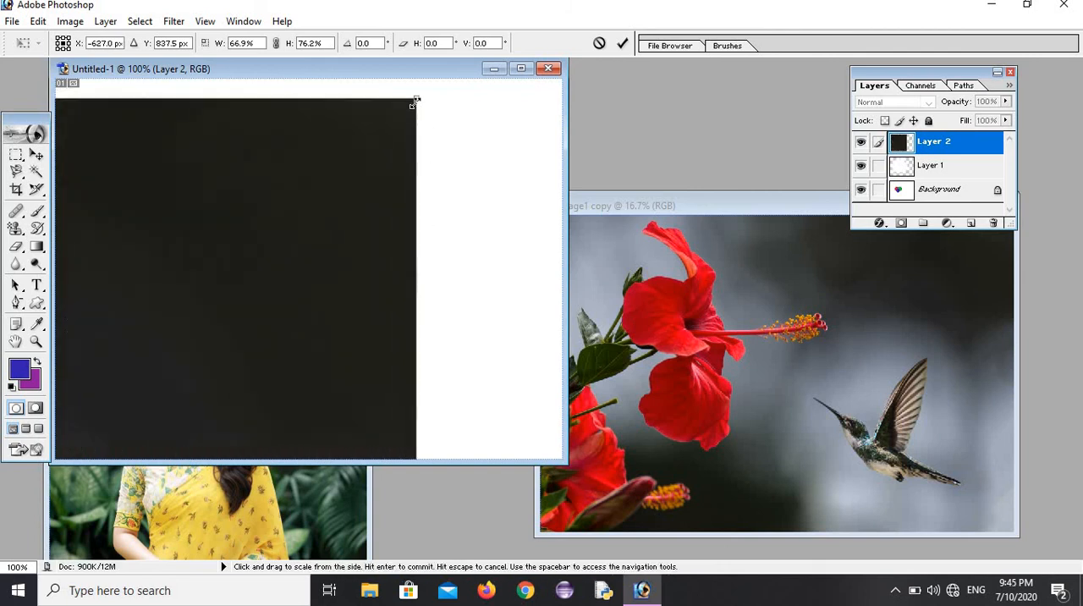
drag(413, 102, 169, 295)
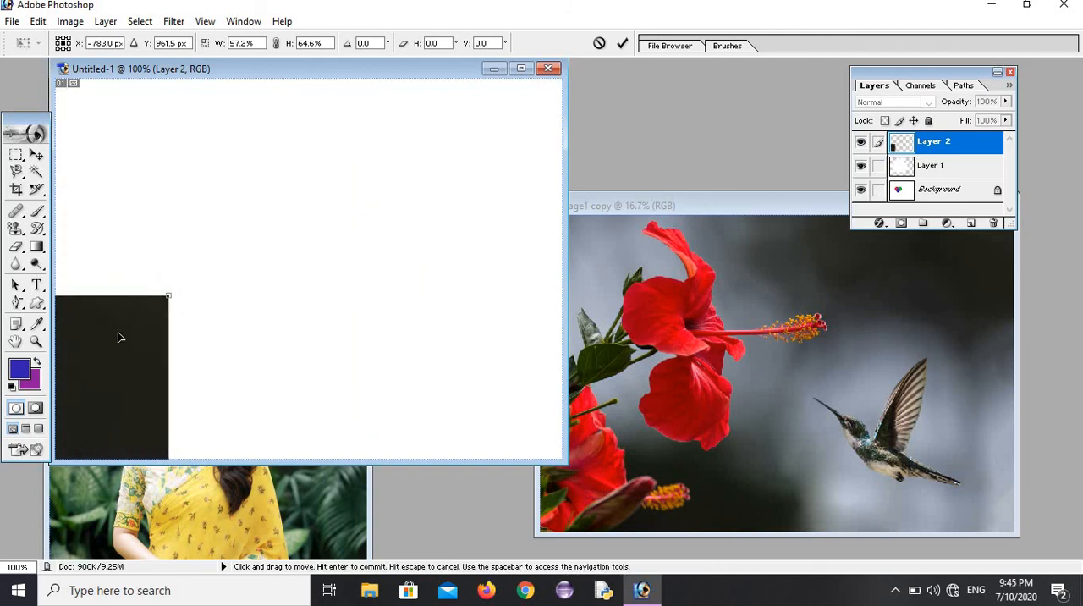
Step: Move the picture's lower-left part onto the canvas and shrink it from the left edge and lower-left corner to 43.9% width and 49.2% height
drag(120, 337, 438, 181)
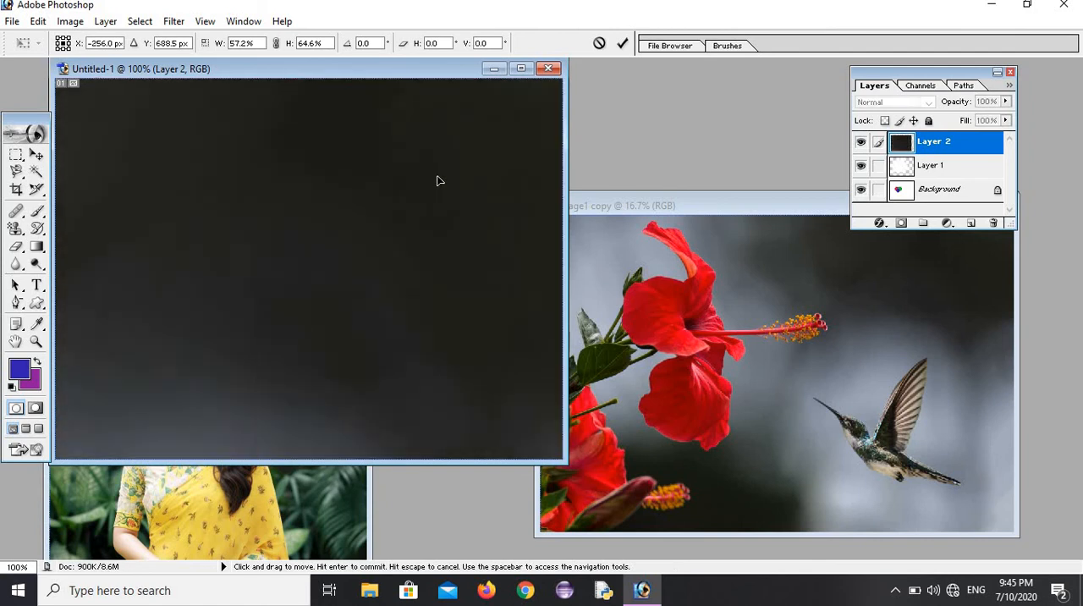
drag(138, 337, 329, 243)
drag(132, 399, 325, 262)
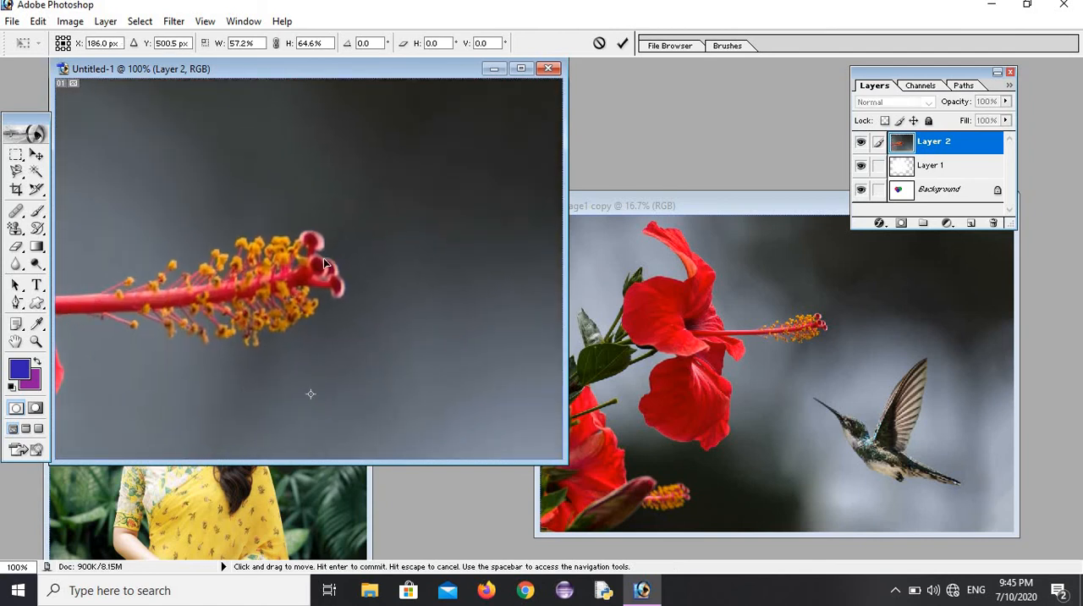
drag(210, 346, 362, 257)
drag(218, 321, 350, 241)
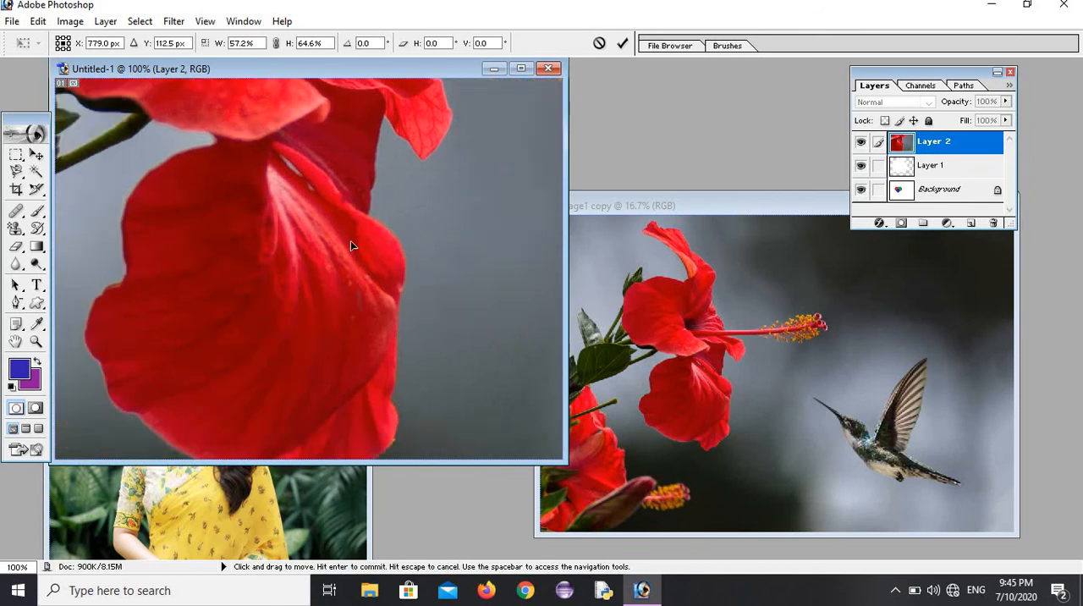
drag(227, 301, 330, 234)
drag(165, 305, 363, 238)
drag(251, 375, 411, 359)
drag(461, 385, 349, 225)
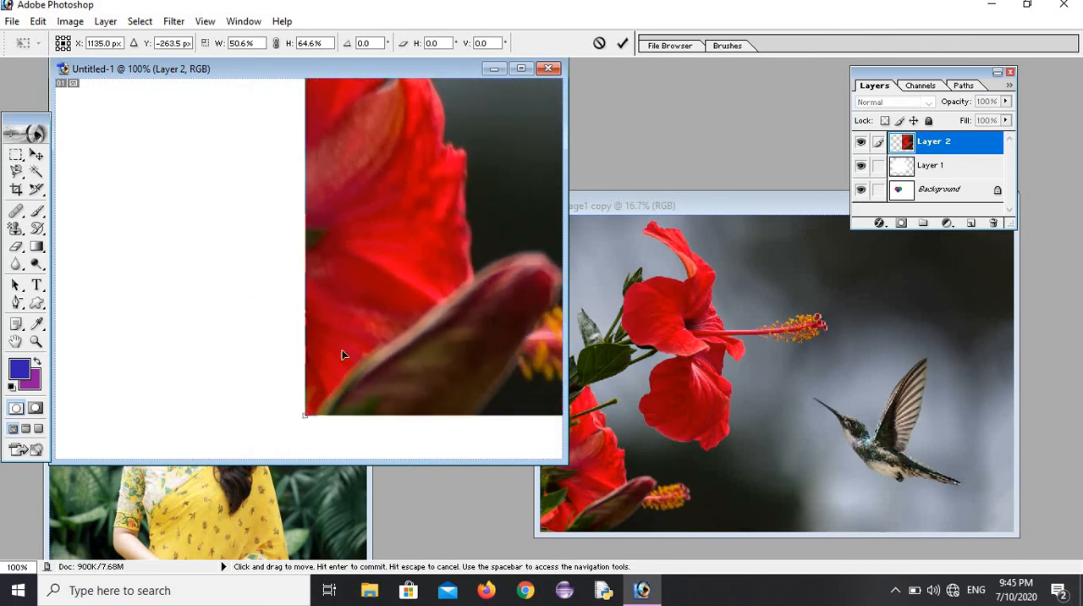
drag(305, 409, 92, 343)
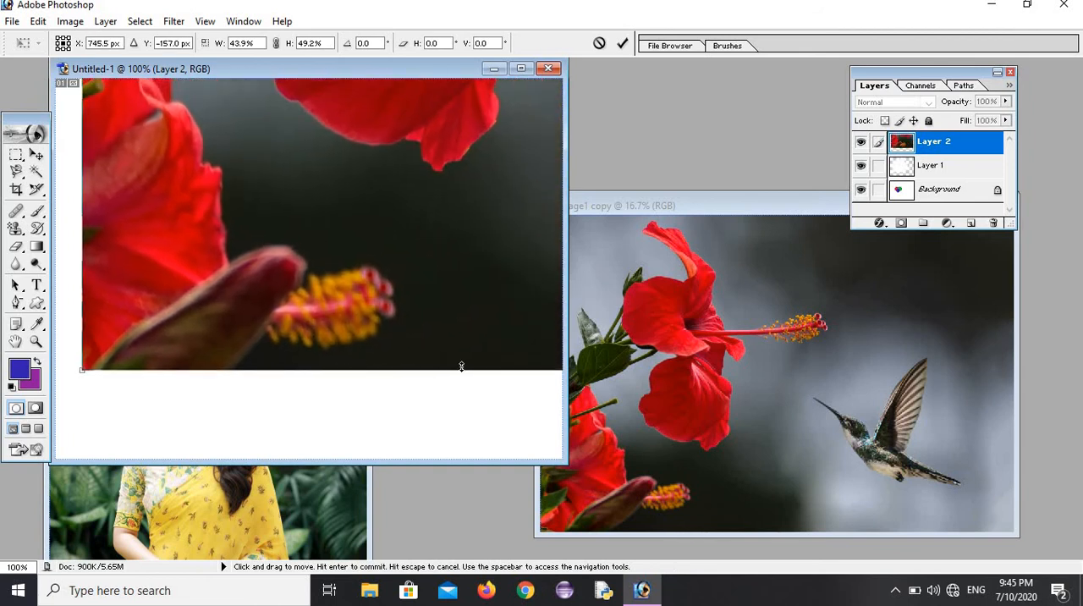
Step: Raise the picture's lower edge, bring its lower-right corner onto the canvas, and shrink it from there to 28.0% width and 26.4% height
drag(540, 363, 364, 414)
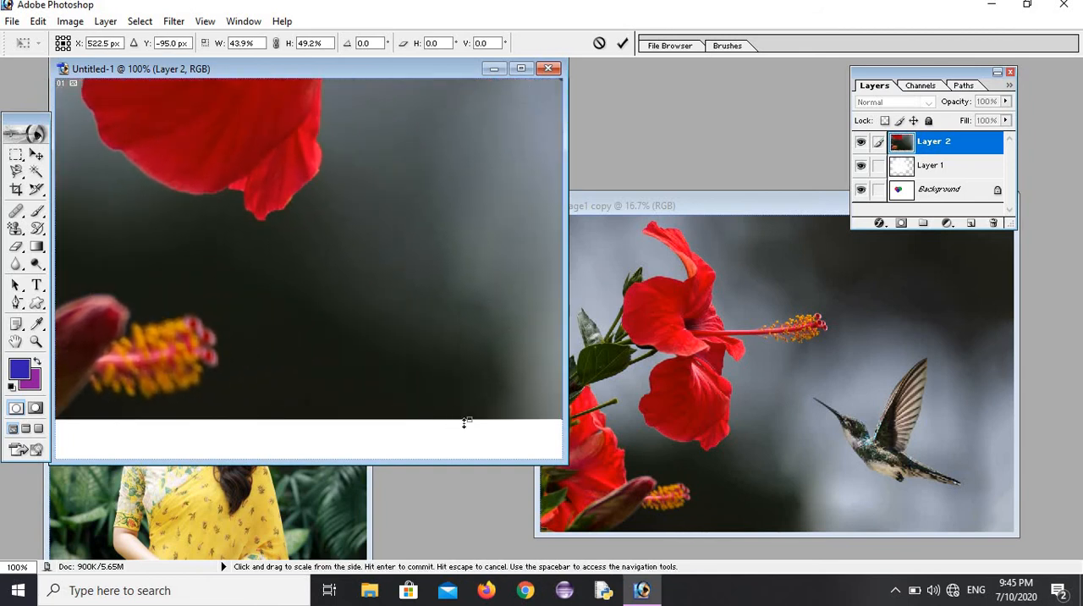
drag(469, 421, 369, 219)
drag(379, 147, 240, 375)
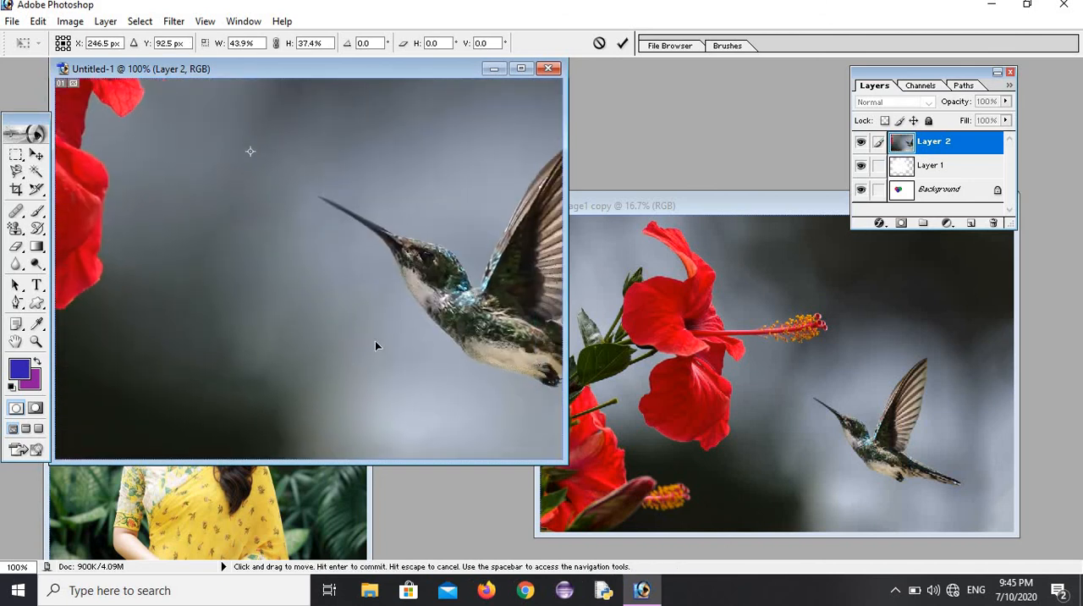
drag(374, 340, 52, 311)
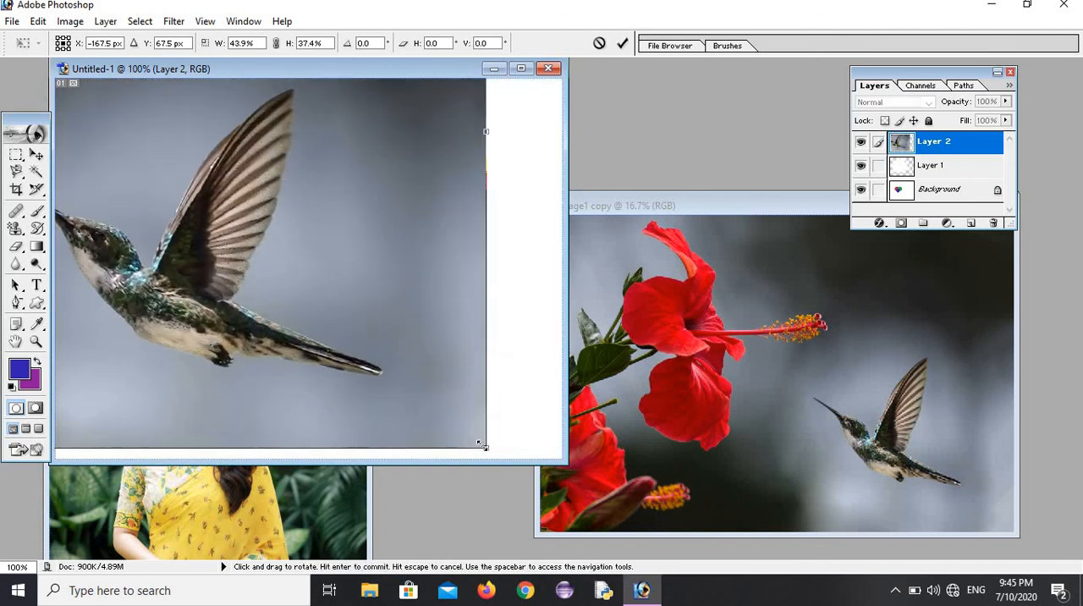
drag(482, 446, 77, 261)
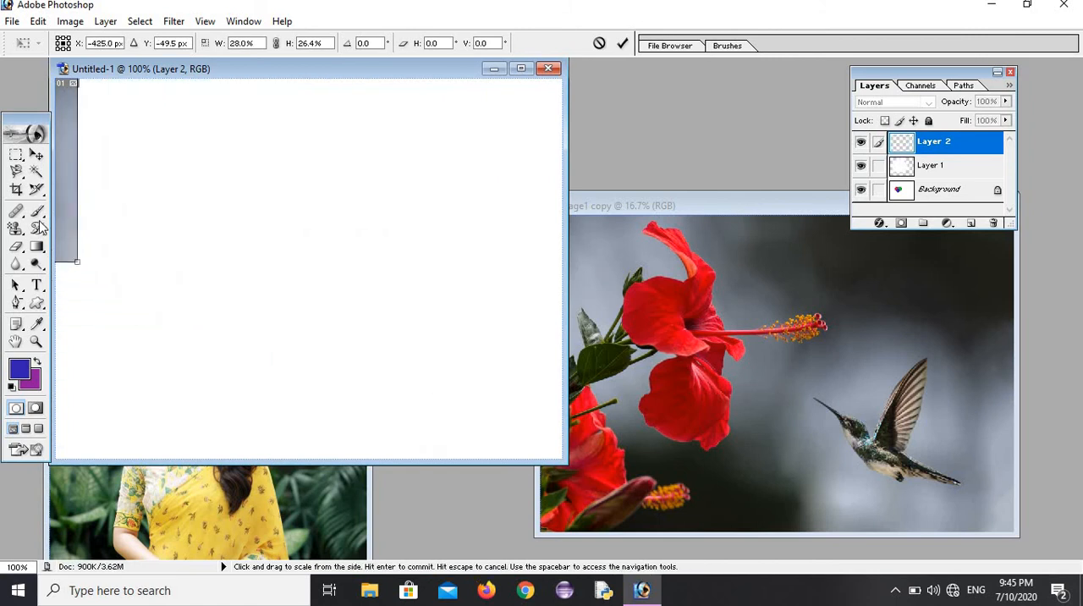
Step: Position the picture with its upper-right corner on the canvas and shrink it from that corner to 16.5% width and 13.0% height
drag(60, 218, 414, 356)
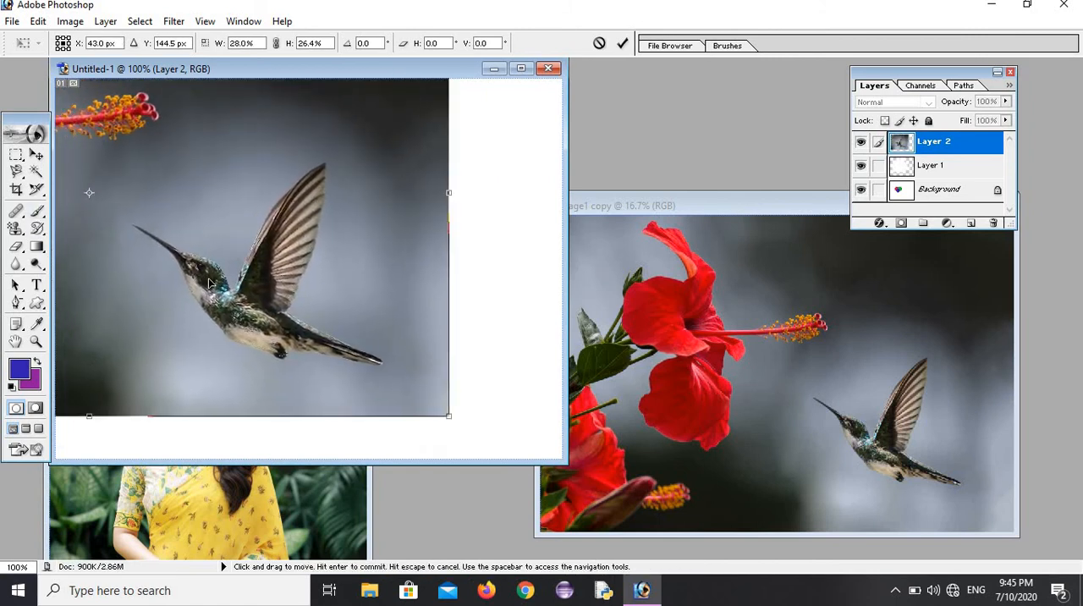
drag(281, 309, 401, 339)
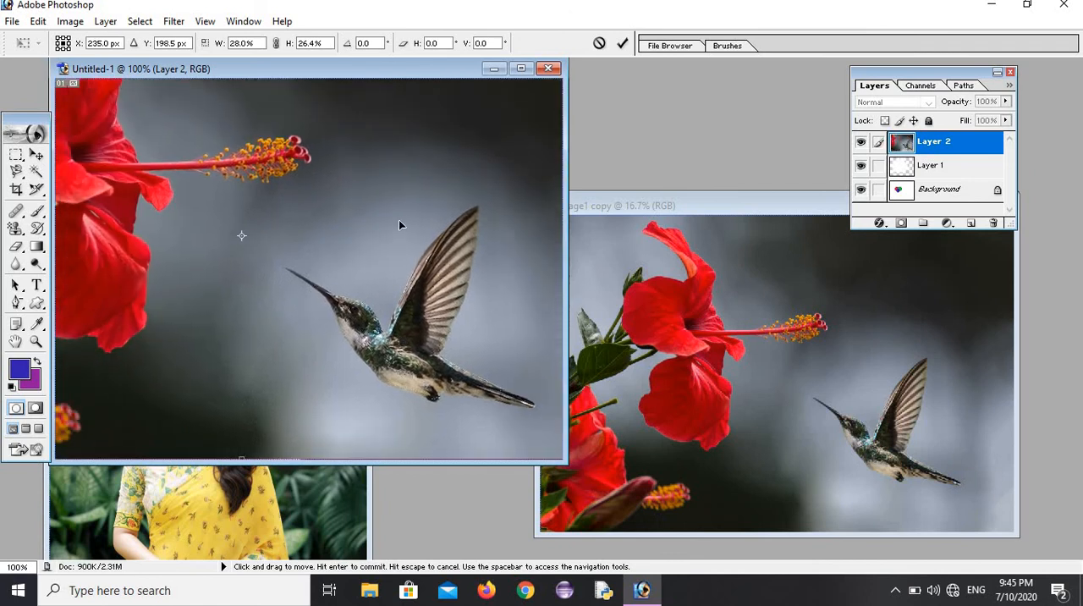
drag(401, 224, 255, 304)
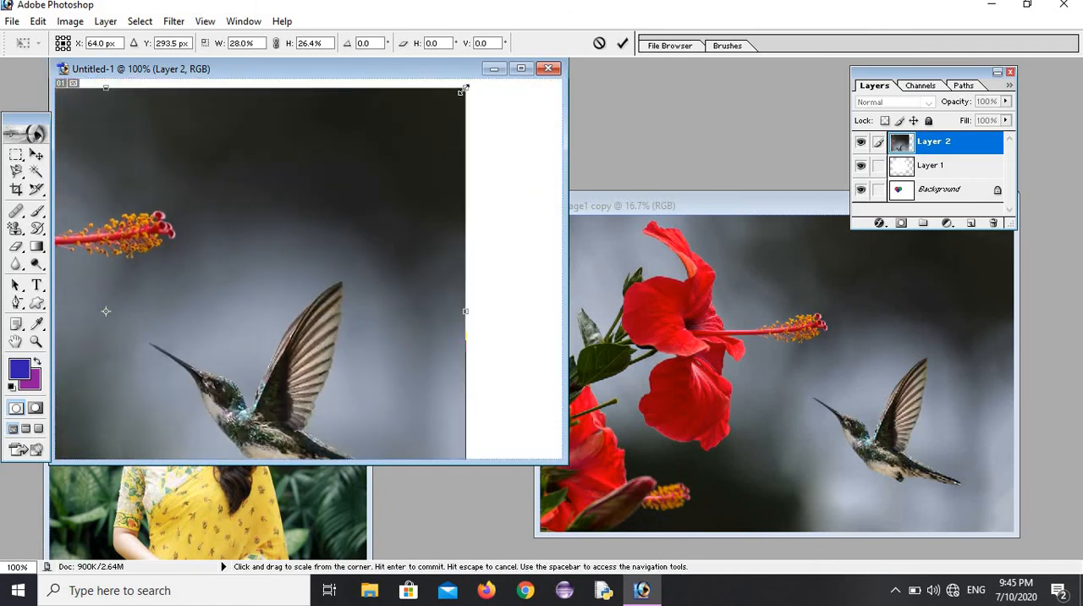
drag(462, 90, 246, 253)
Step: Move the whole picture inside the canvas, adjust its side edges to 9.0% width, and apply the transformation
drag(107, 370, 405, 164)
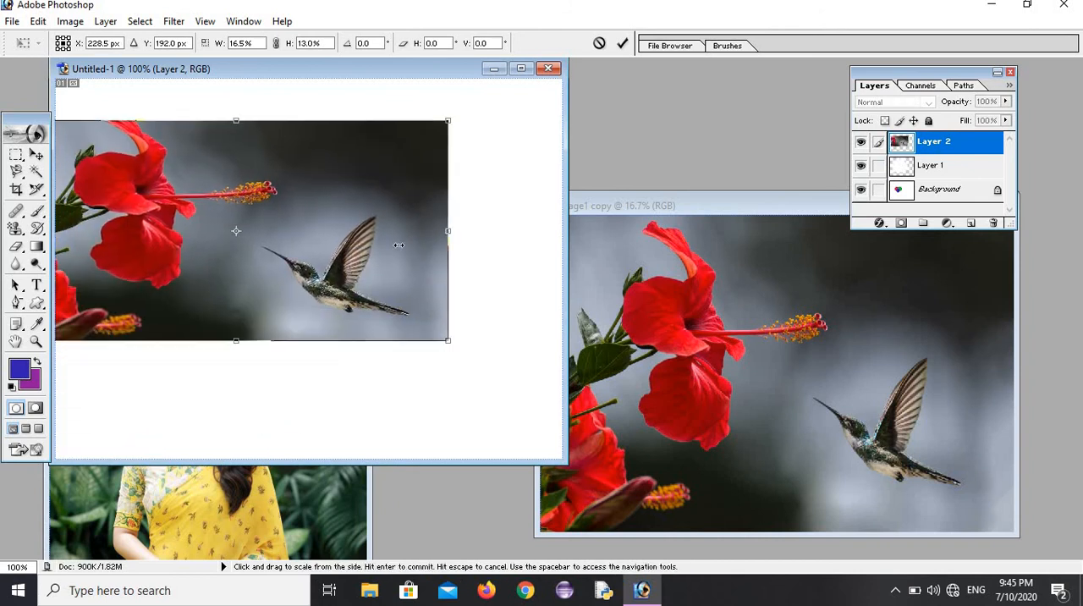
drag(398, 245, 145, 244)
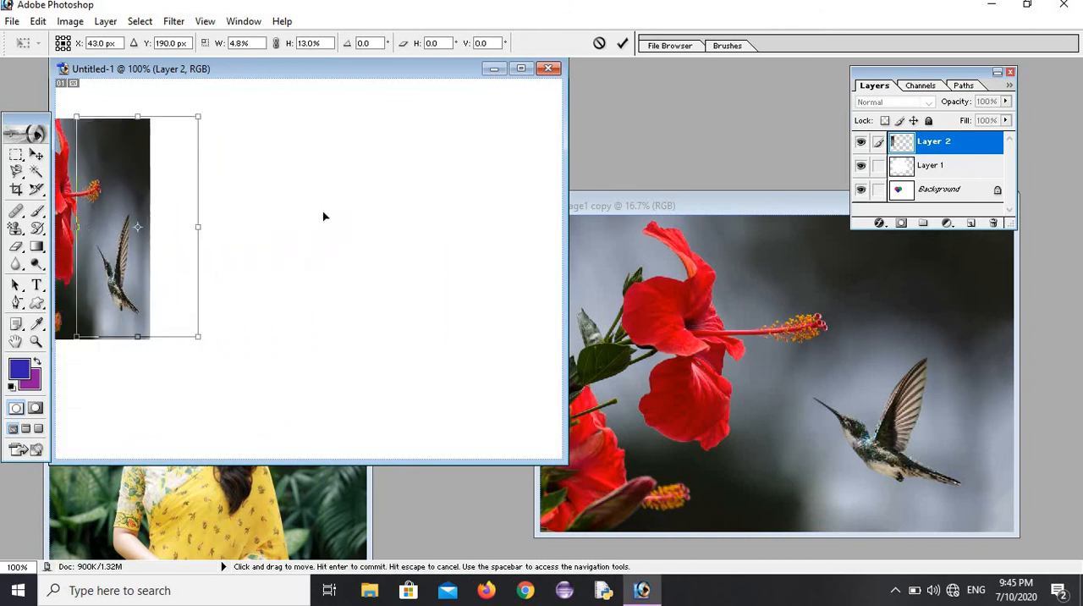
drag(323, 217, 482, 213)
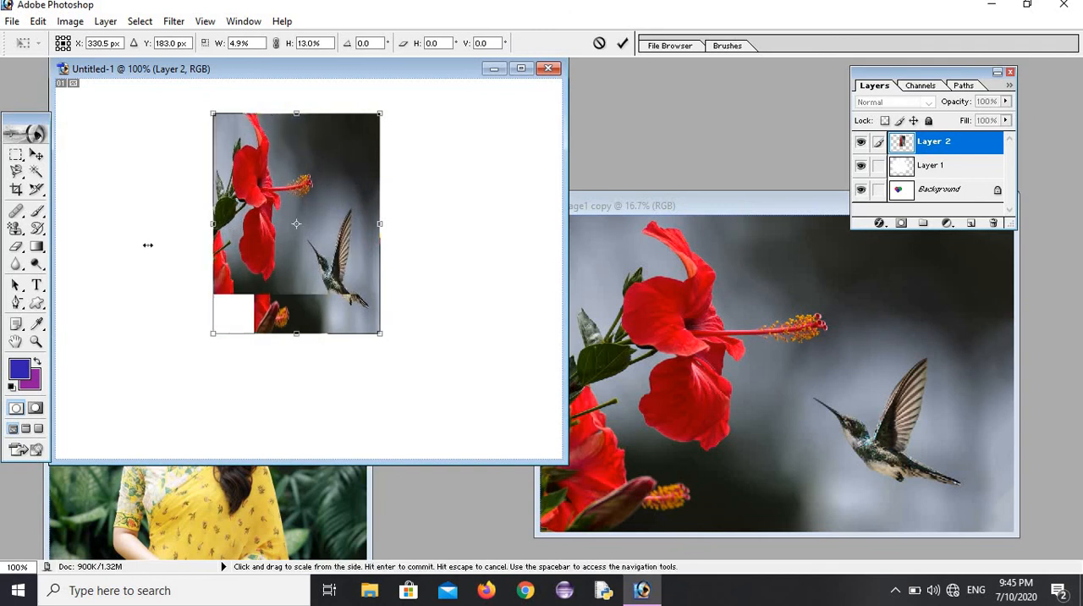
drag(148, 245, 148, 245)
click(36, 247)
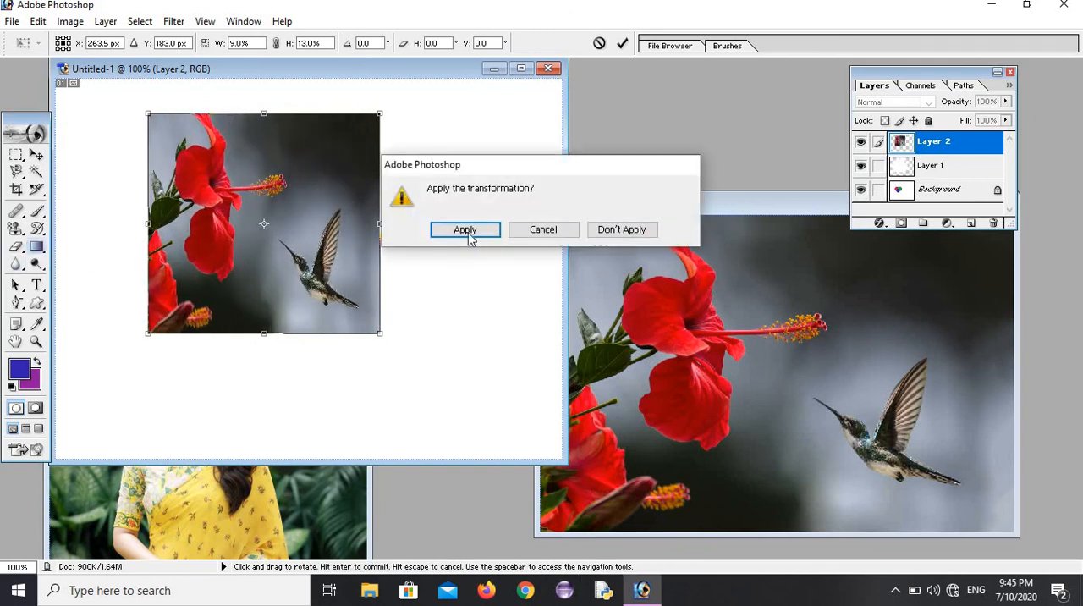
click(467, 232)
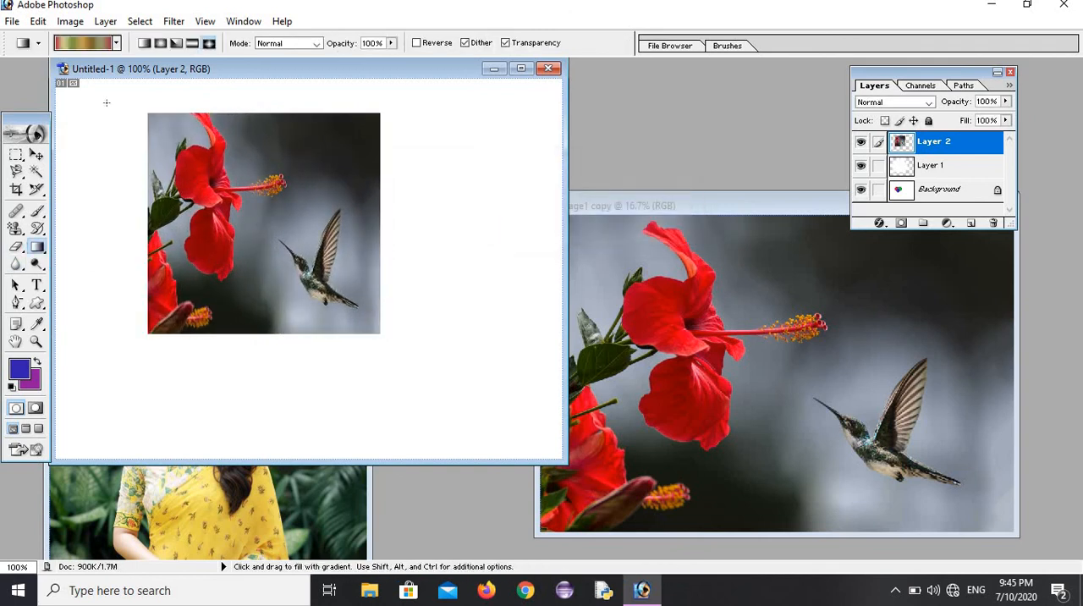
Step: Start Free Transform again on the resized flower and hummingbird picture
click(38, 21)
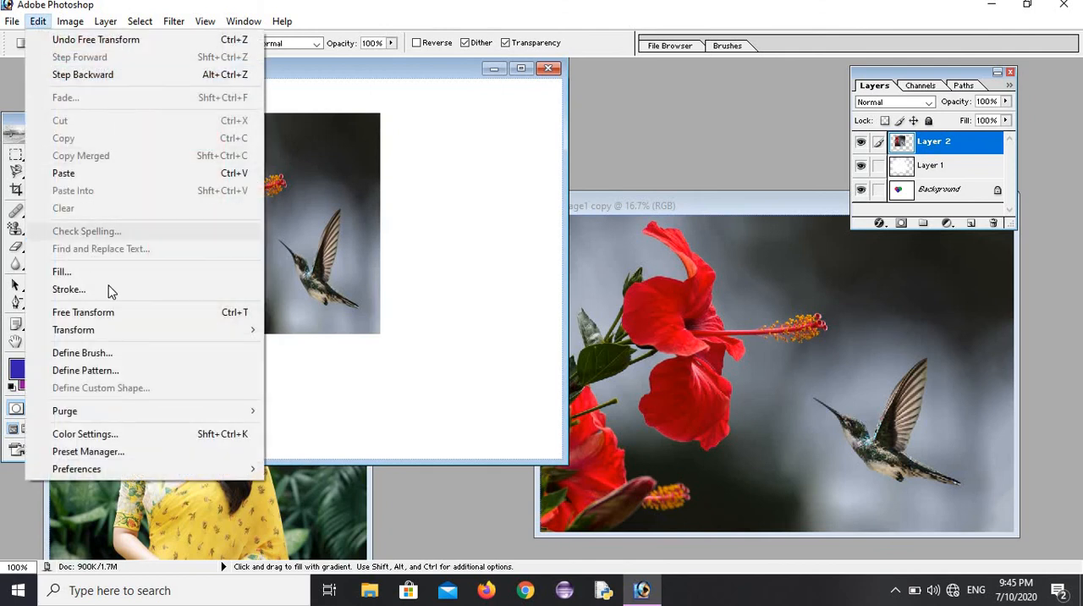
click(211, 308)
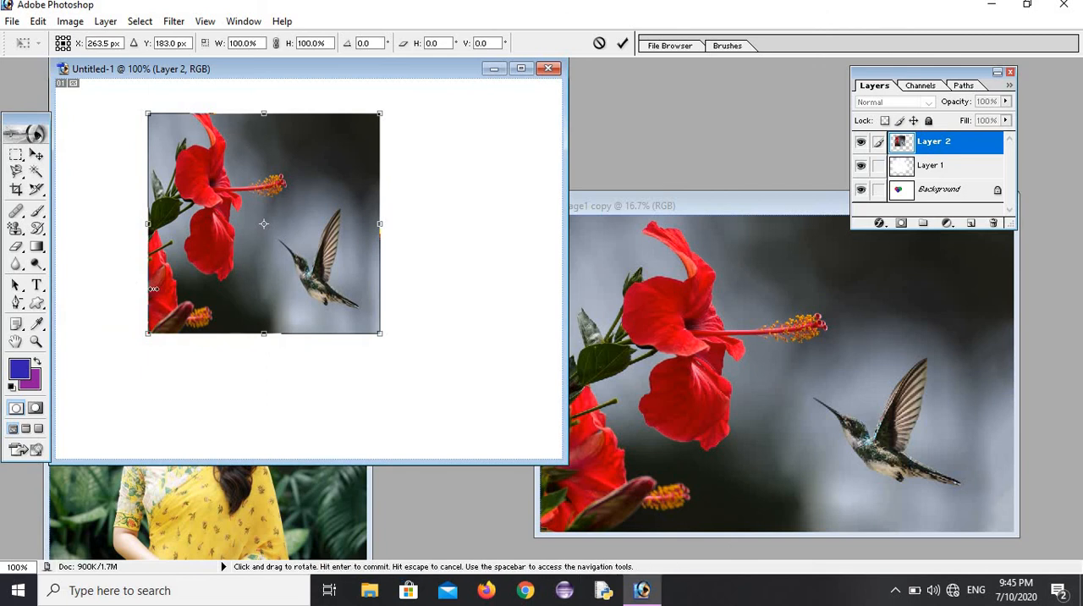
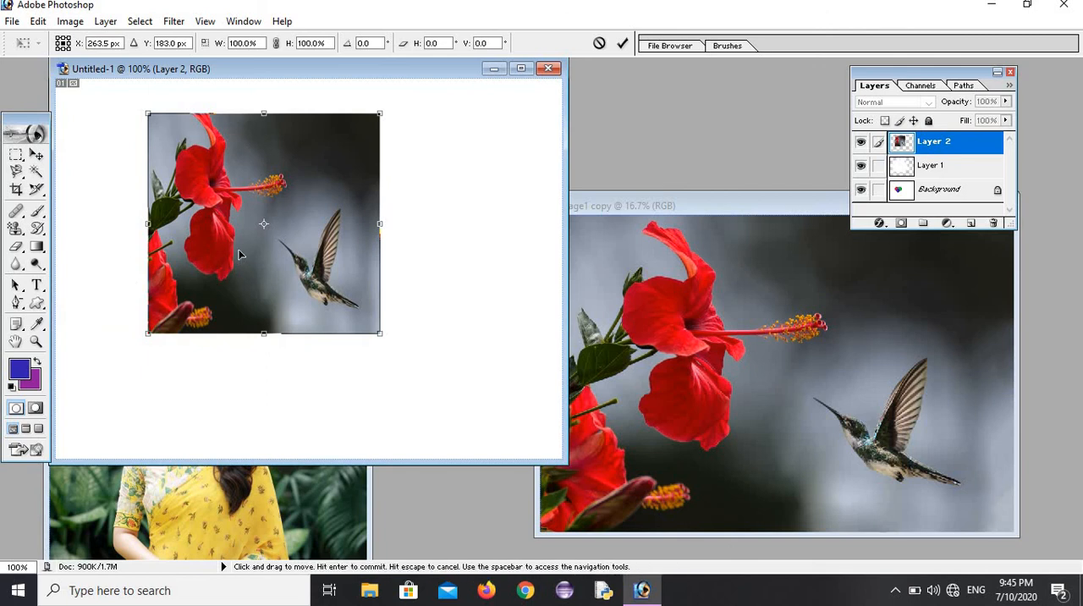
Step: Scale the flower and hummingbird picture from its lower-left and upper-right corners to 125.3% width and 115.8% height
click(38, 23)
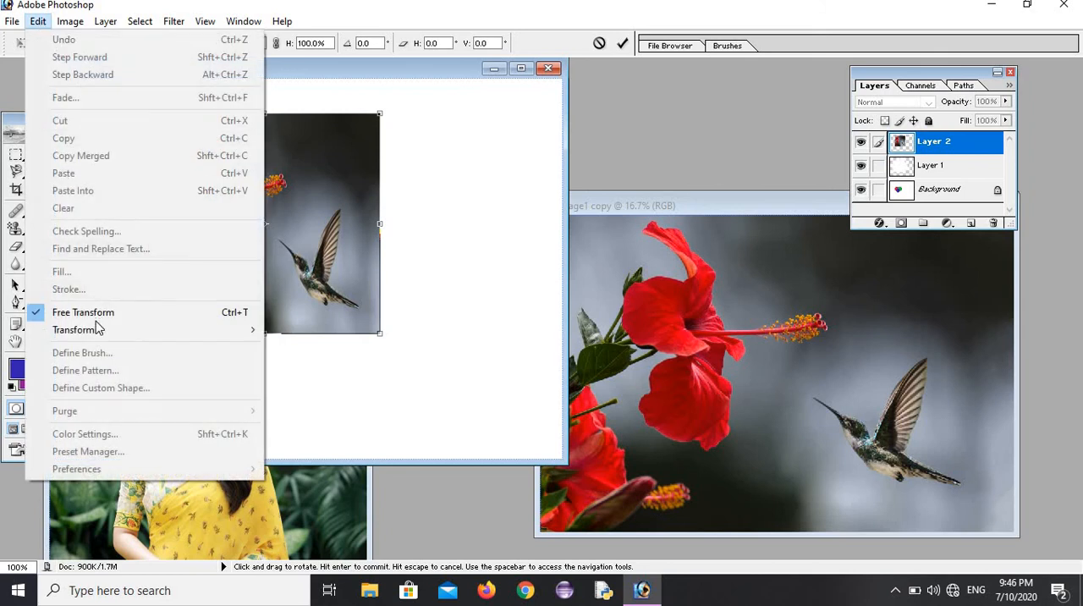
mouse_move(95, 333)
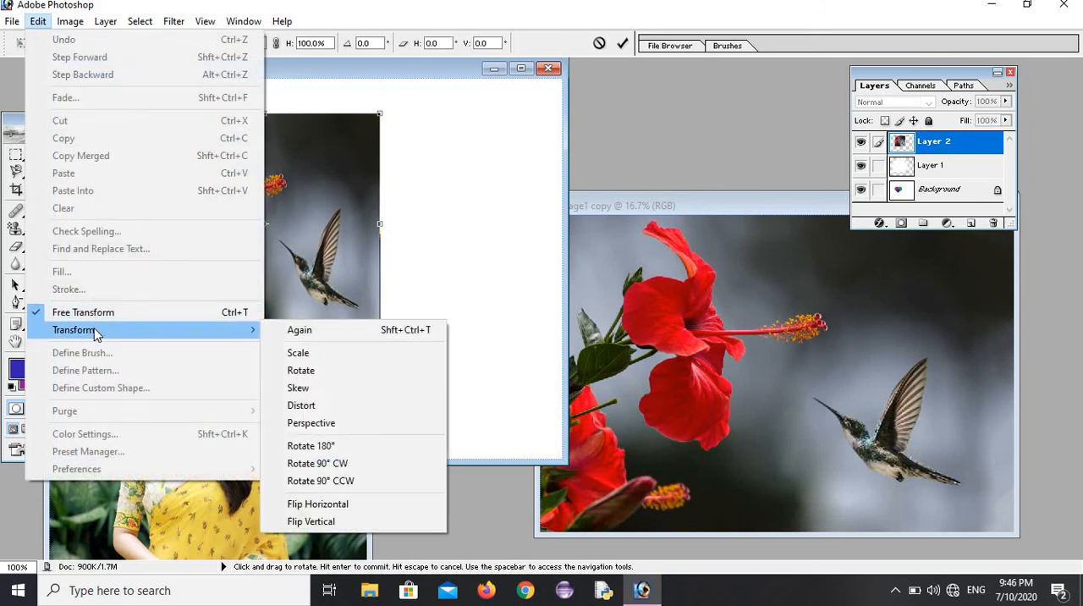
click(334, 362)
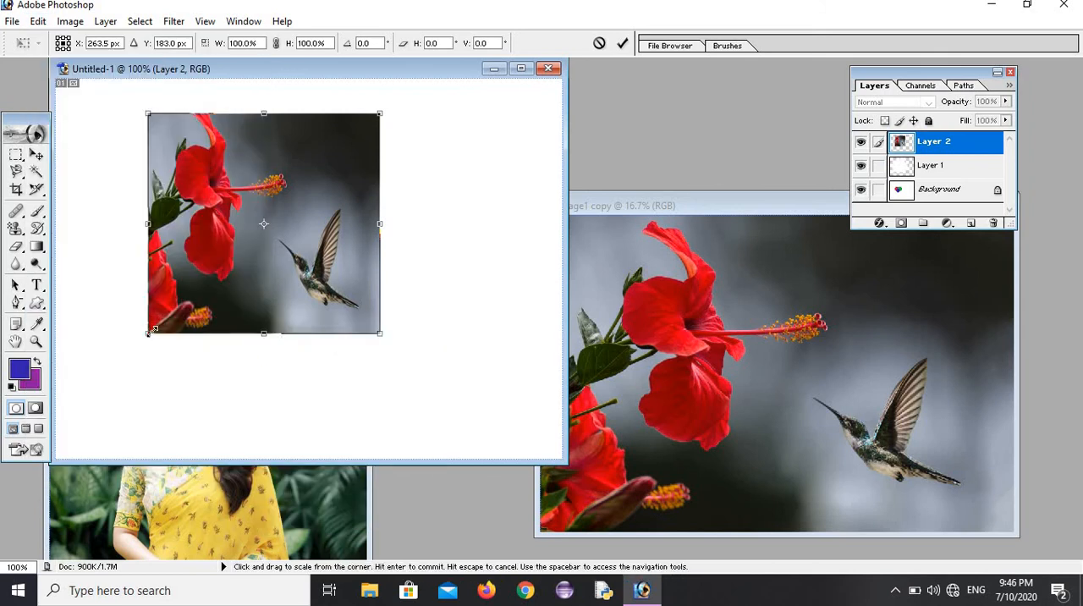
drag(143, 345, 186, 317)
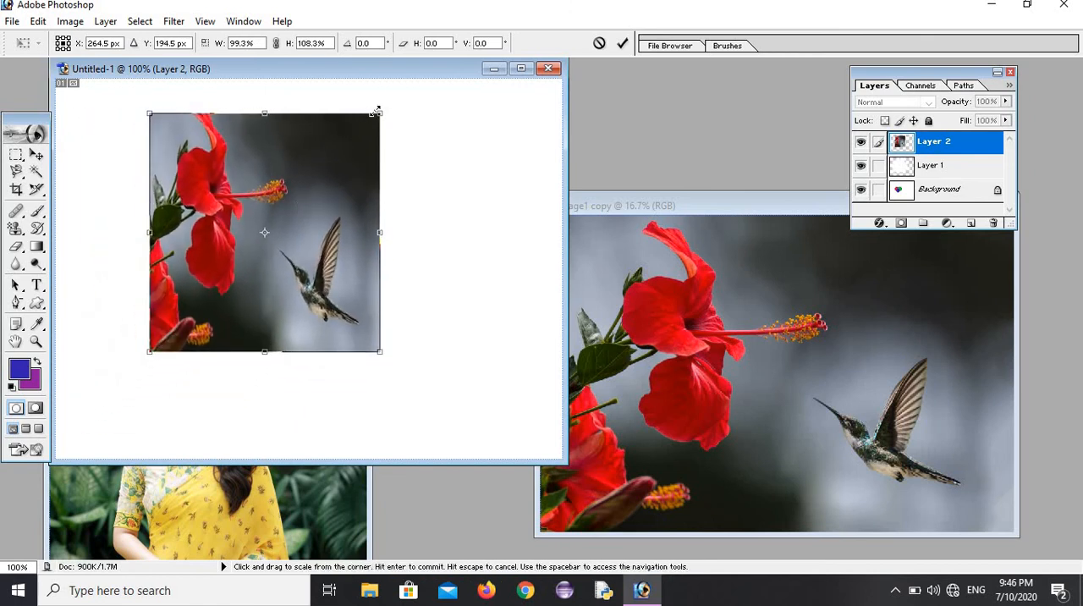
drag(391, 105, 440, 96)
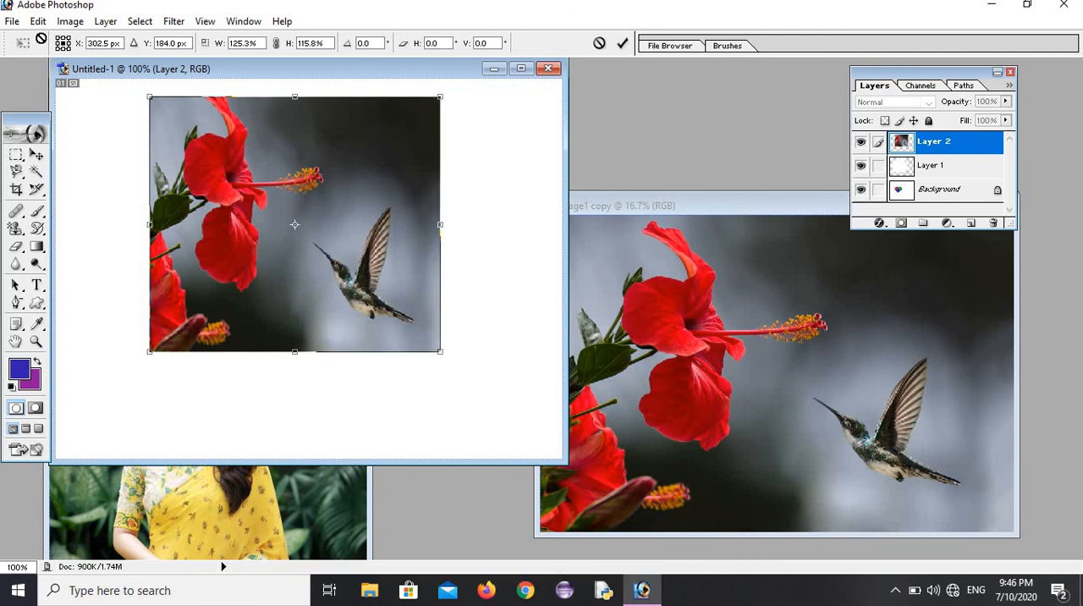
Step: Rotate the picture freely around its centre with the Rotate transform, ending at an angle of -4.3°
click(38, 22)
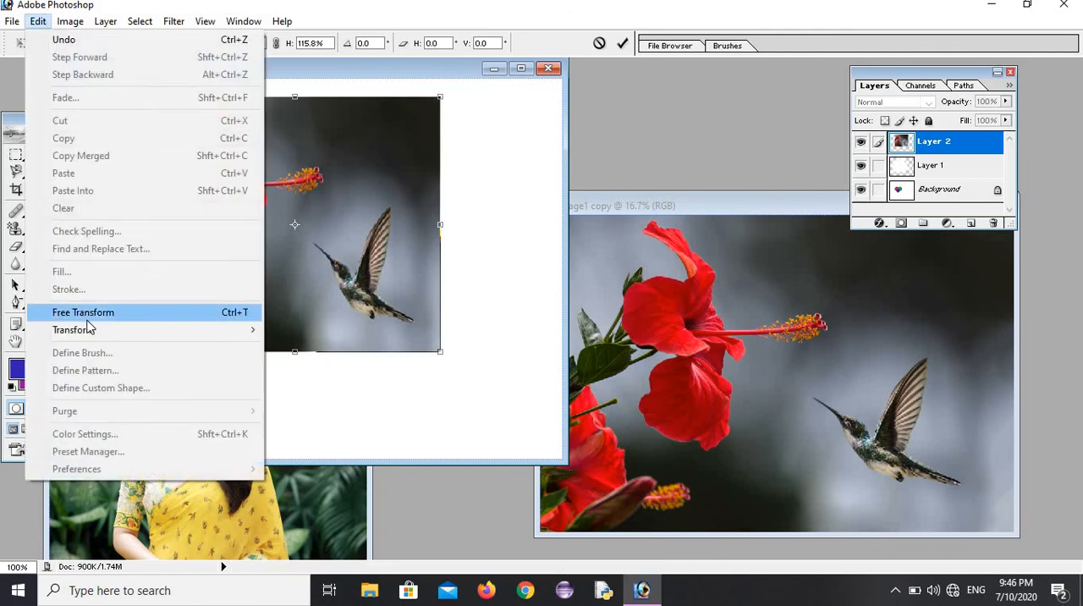
mouse_move(83, 330)
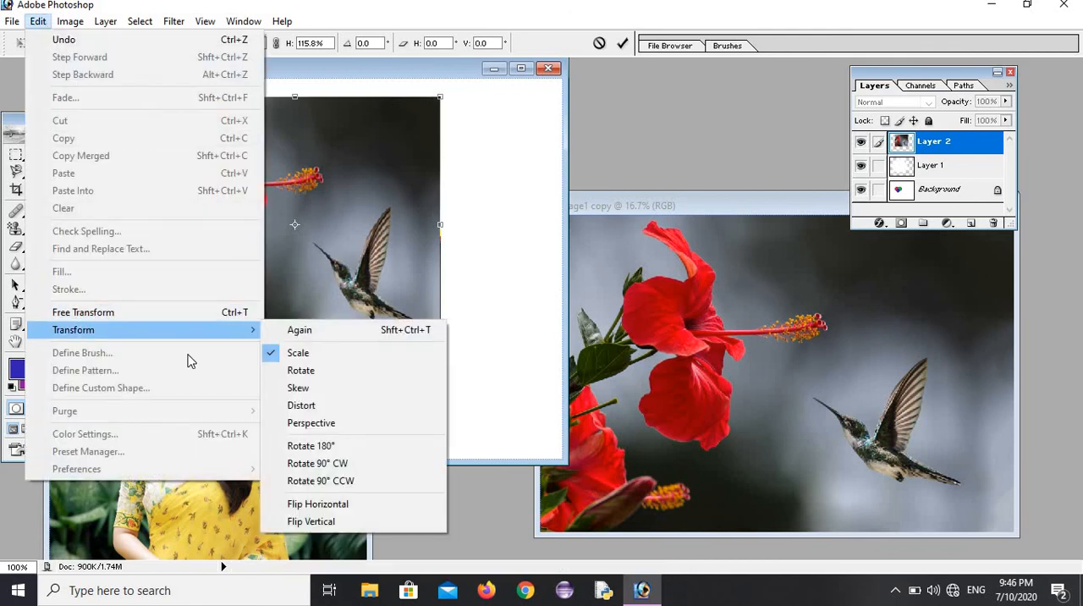
click(296, 370)
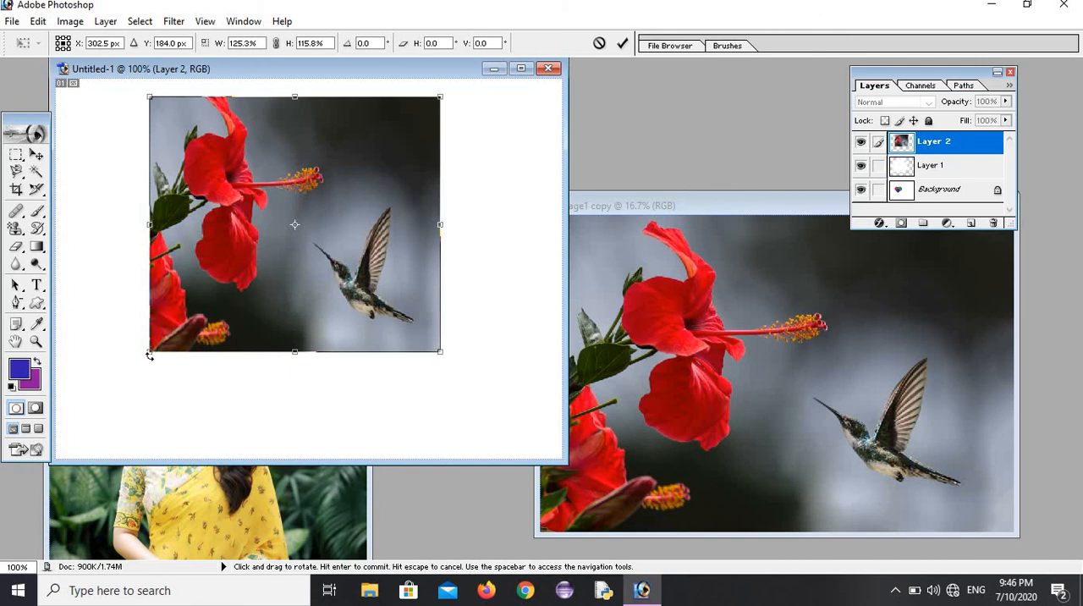
drag(131, 344, 353, 301)
drag(382, 267, 387, 269)
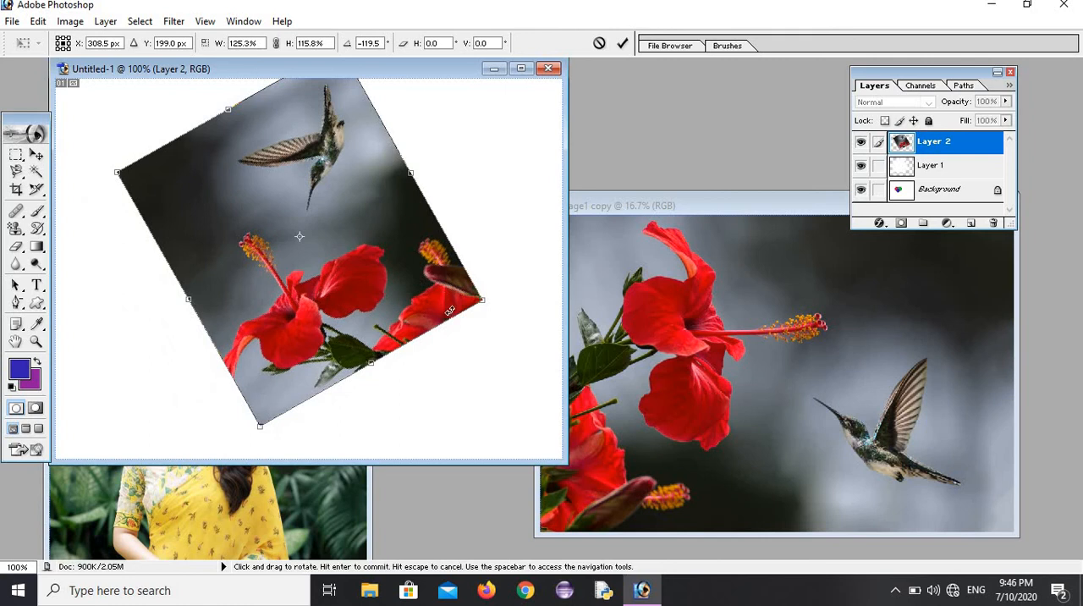
drag(449, 312, 200, 332)
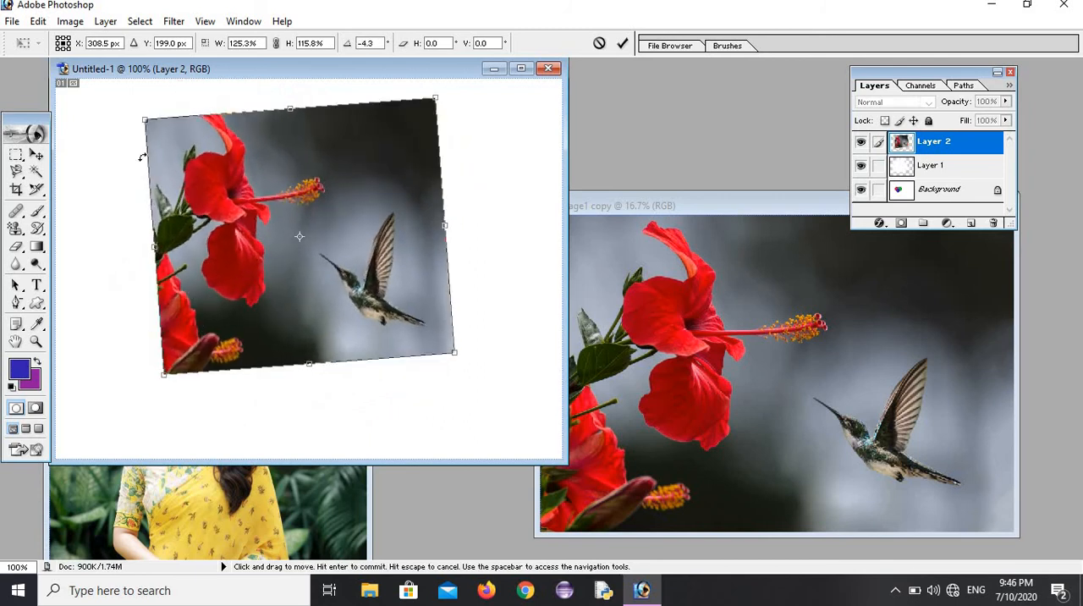
Step: Skew the picture from its left corners and upper edge to a -6.8° angle and -14.7° horizontal skew
click(38, 20)
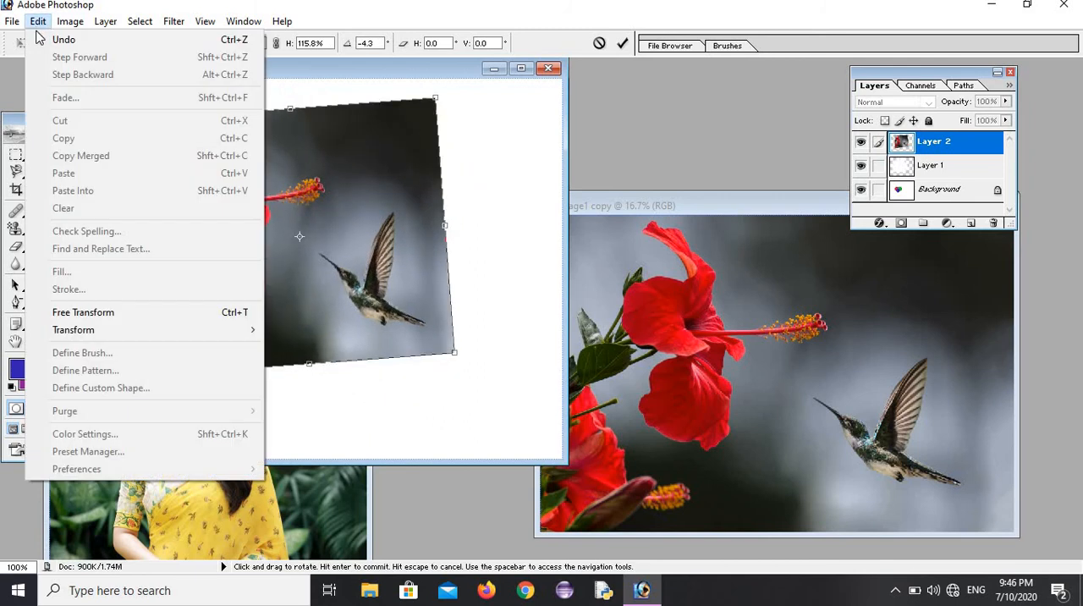
mouse_move(115, 338)
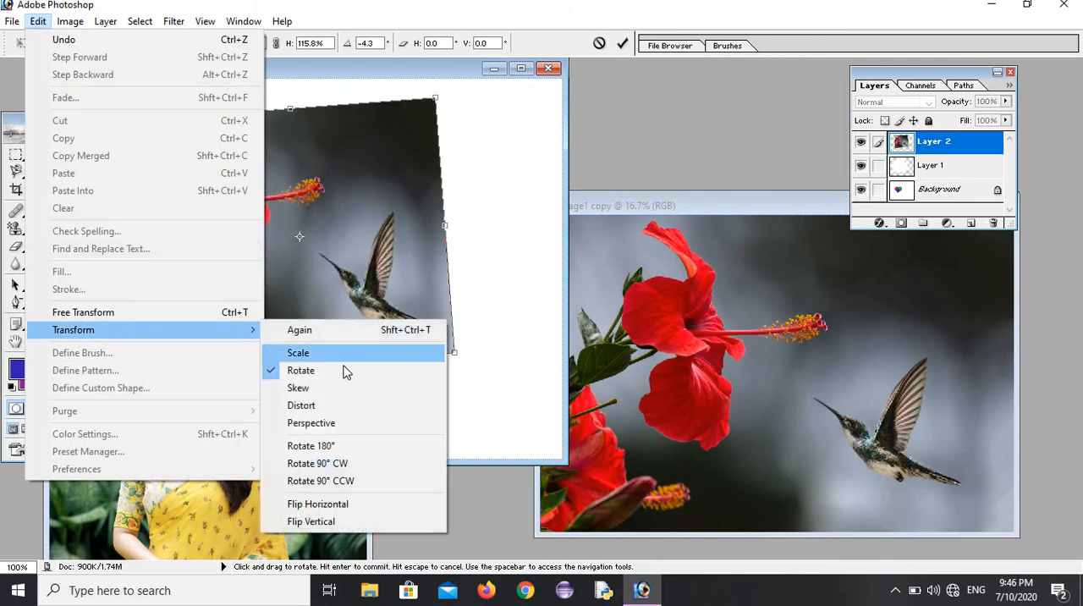
click(320, 392)
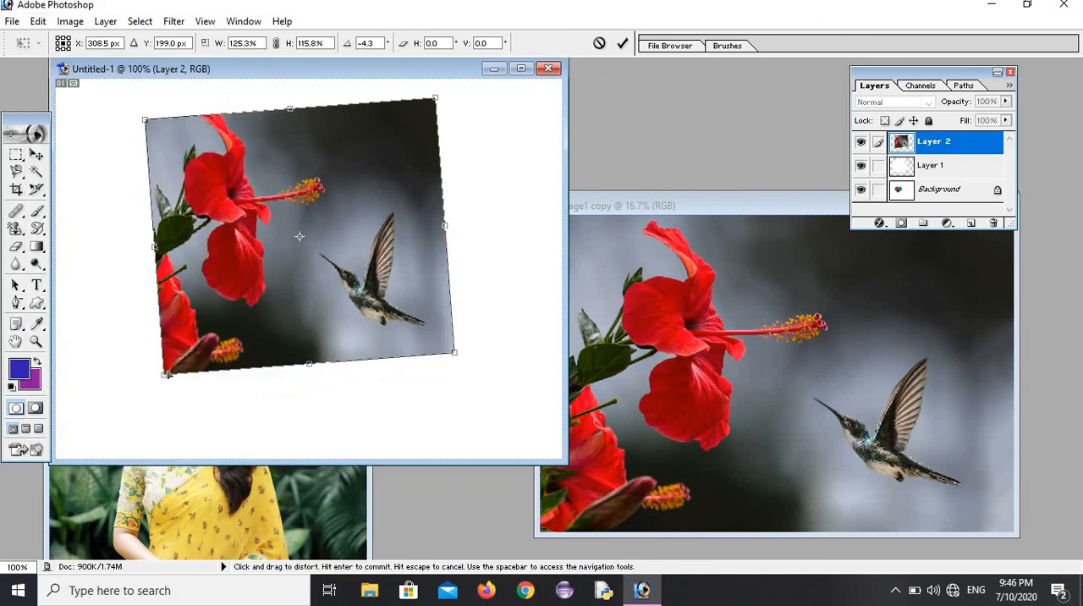
drag(167, 373, 168, 426)
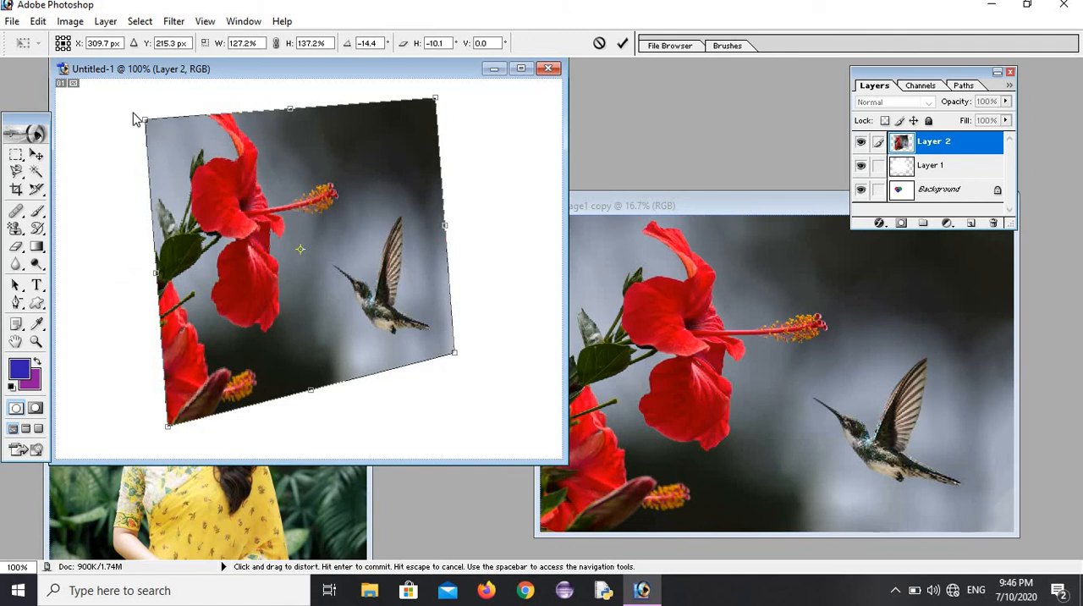
drag(145, 119, 66, 125)
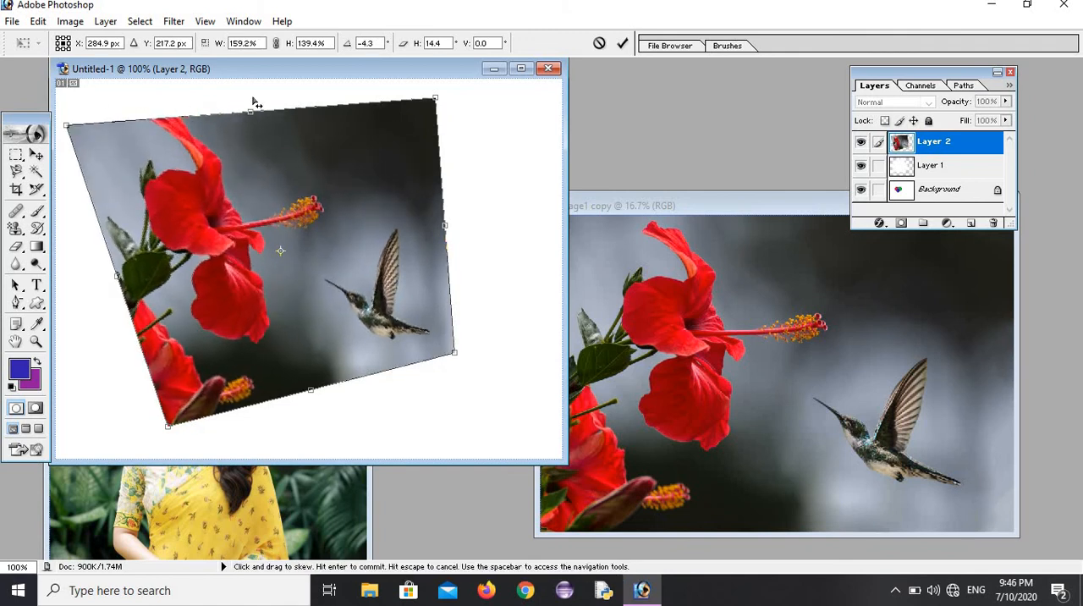
drag(254, 102, 283, 102)
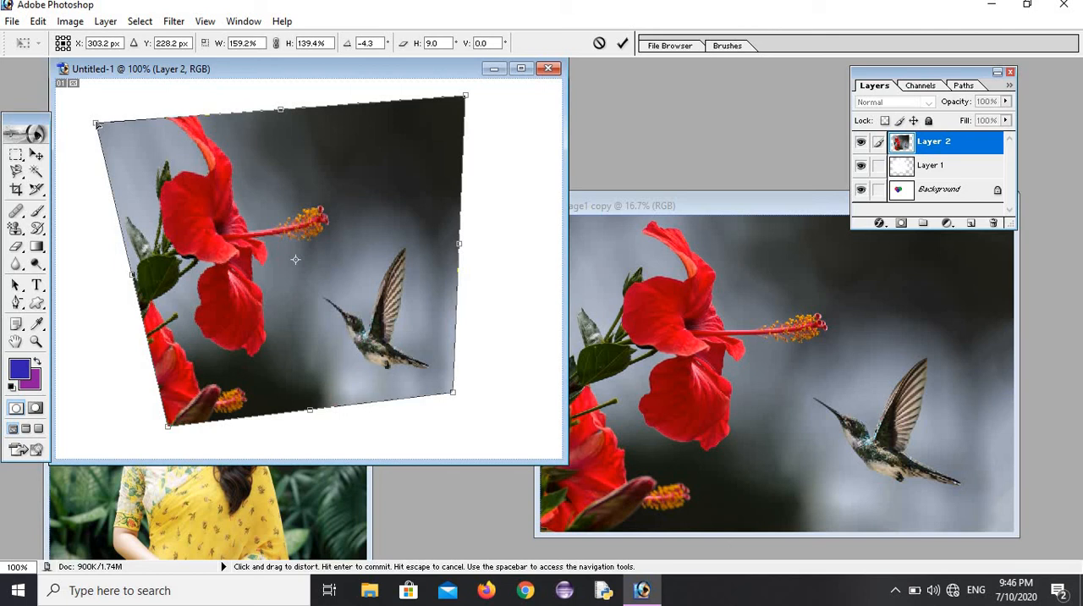
drag(96, 124, 209, 114)
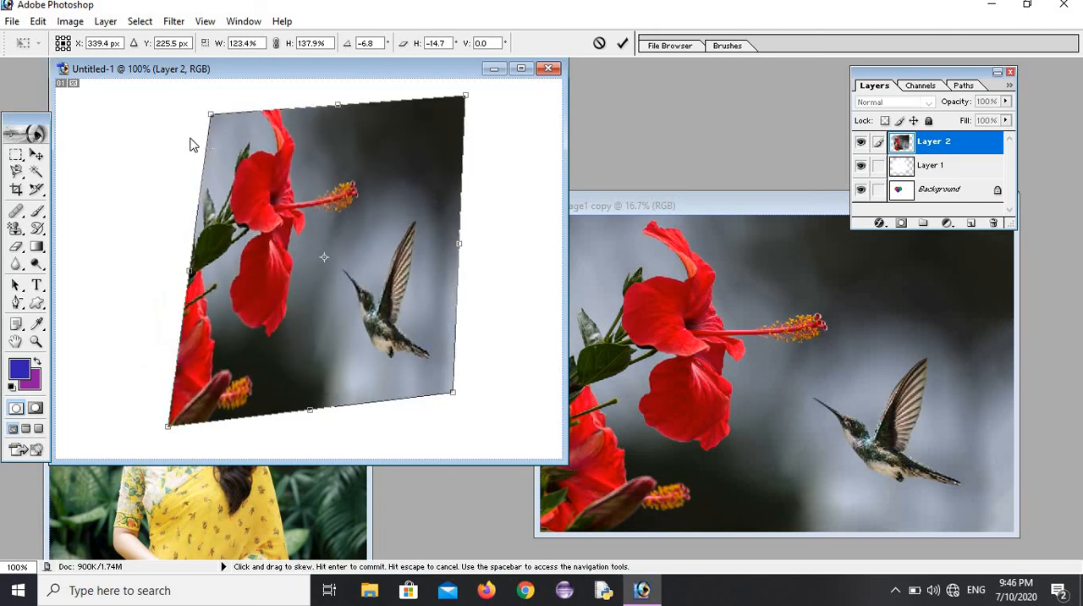
Step: Distort the picture from its left edge and lower-right corner to 189.3% width and 141.9% height, and reposition it on the canvas
click(39, 21)
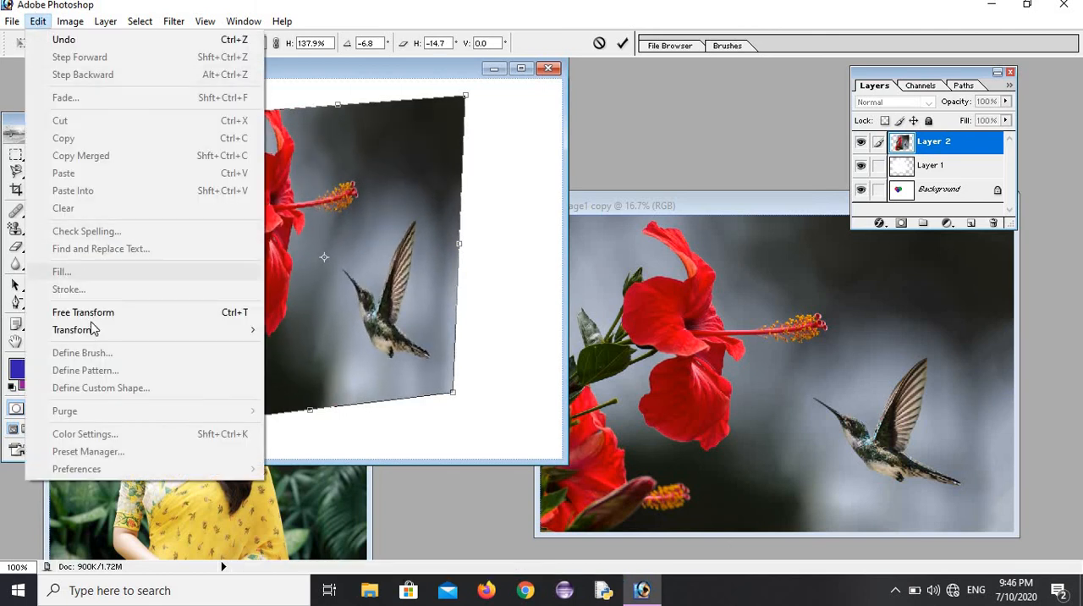
mouse_move(140, 329)
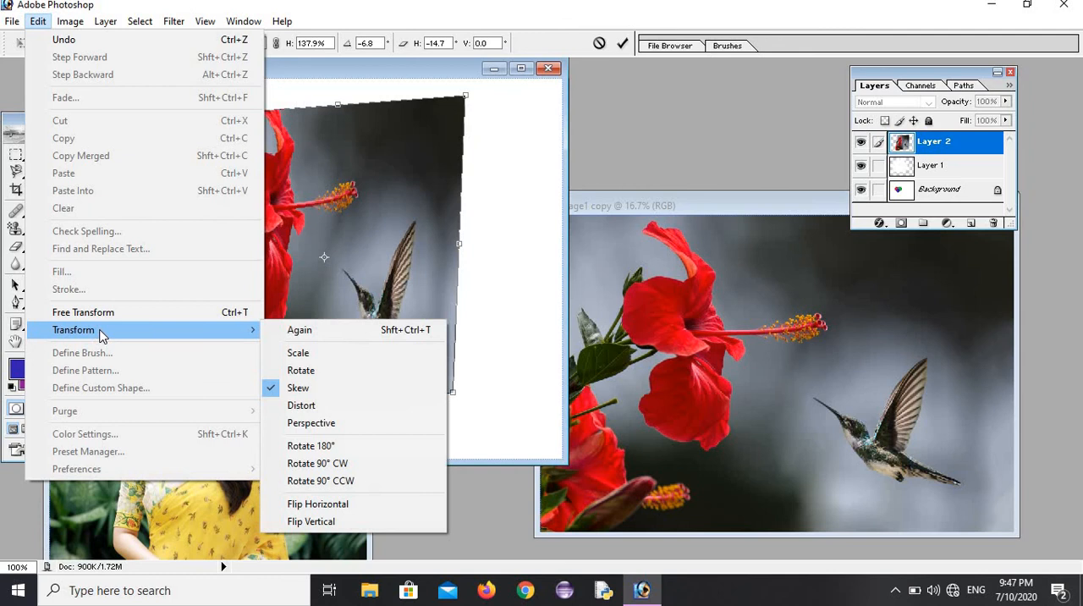
click(322, 410)
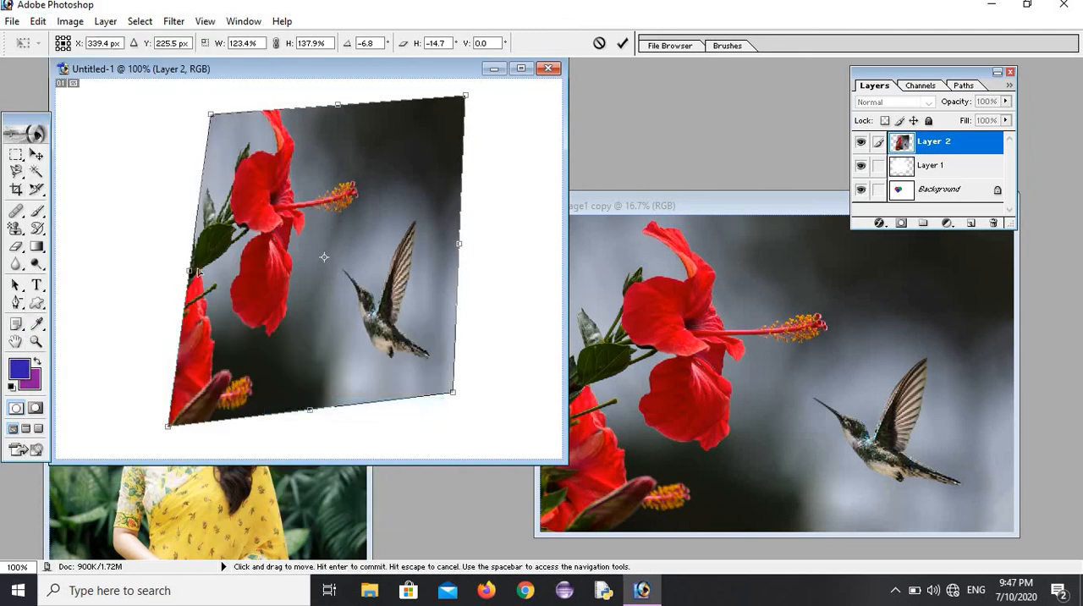
drag(190, 272, 22, 278)
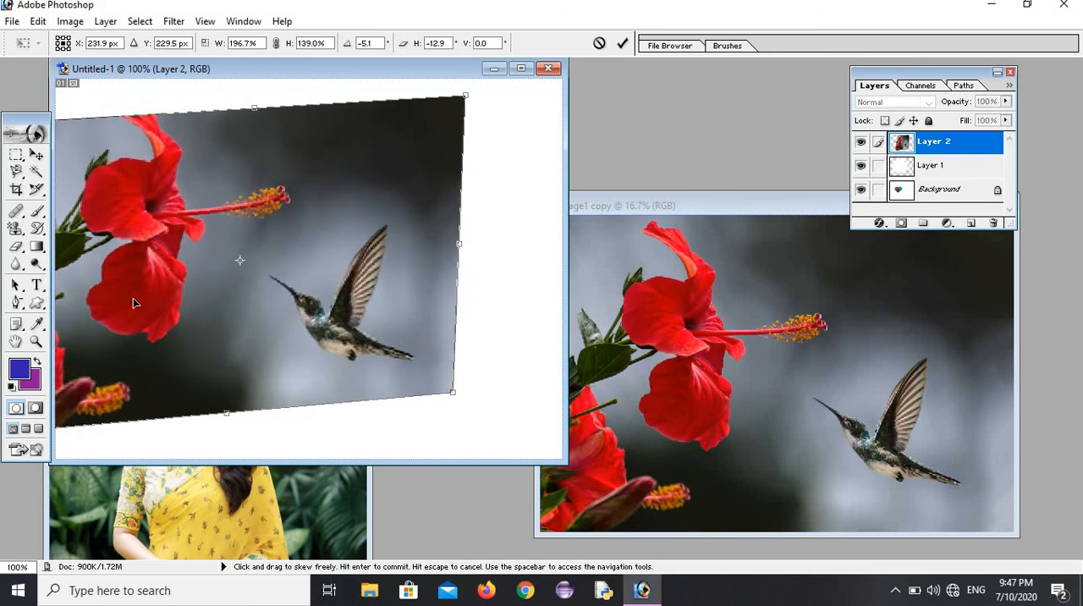
drag(452, 392, 231, 254)
drag(268, 298, 438, 410)
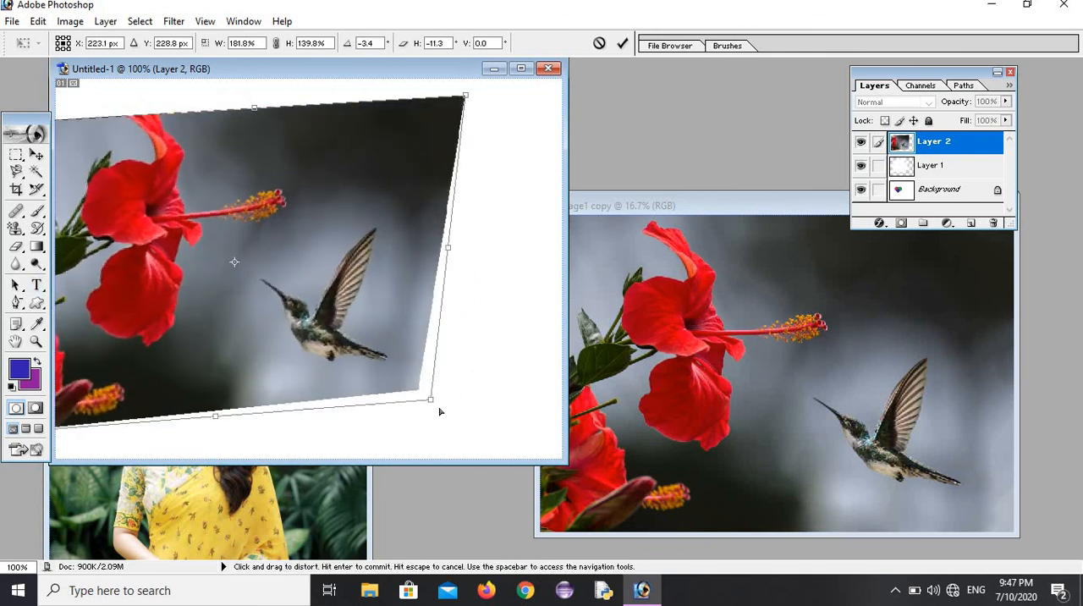
drag(190, 281, 319, 257)
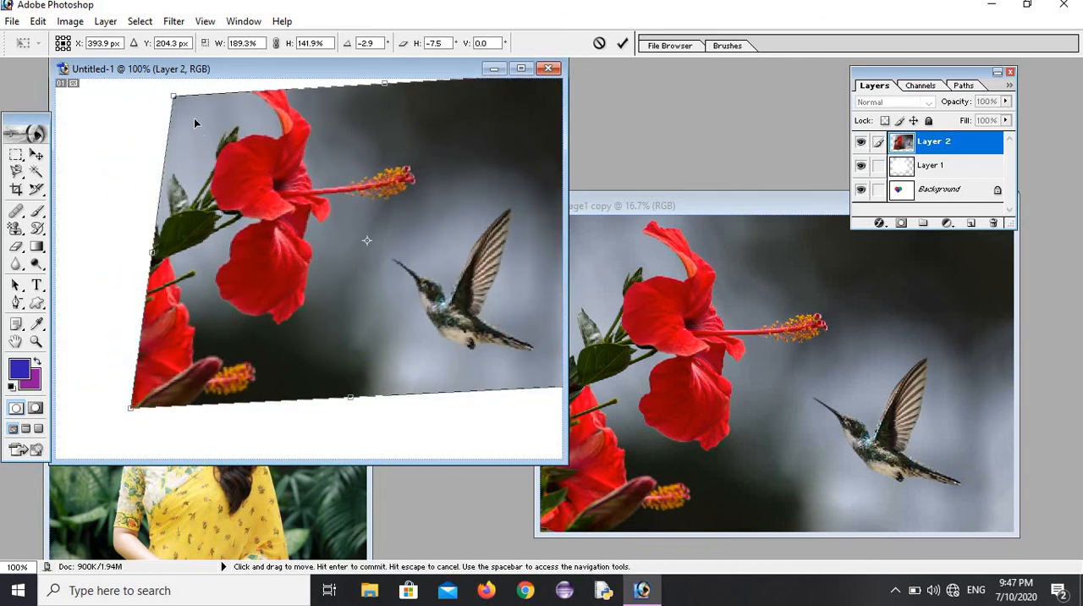
mouse_move(174, 100)
mouse_down()
mouse_move(170, 87)
mouse_move(181, 132)
mouse_move(170, 111)
mouse_up()
drag(386, 218, 289, 225)
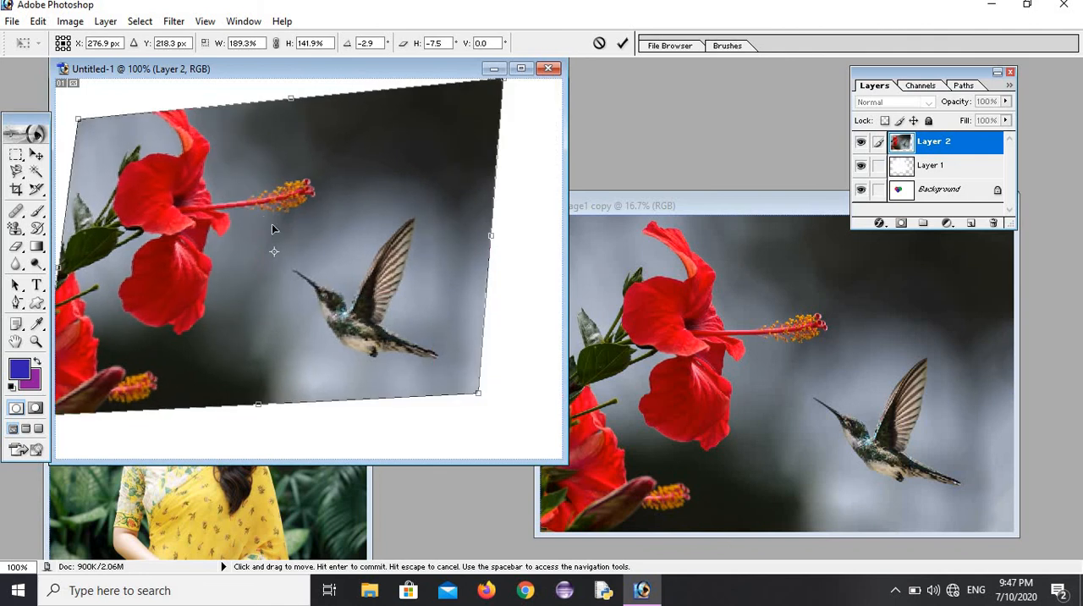
Step: Apply a Perspective transform from the picture's lower-right corner, narrowing the lower edge to a -19.2° horizontal skew
click(38, 21)
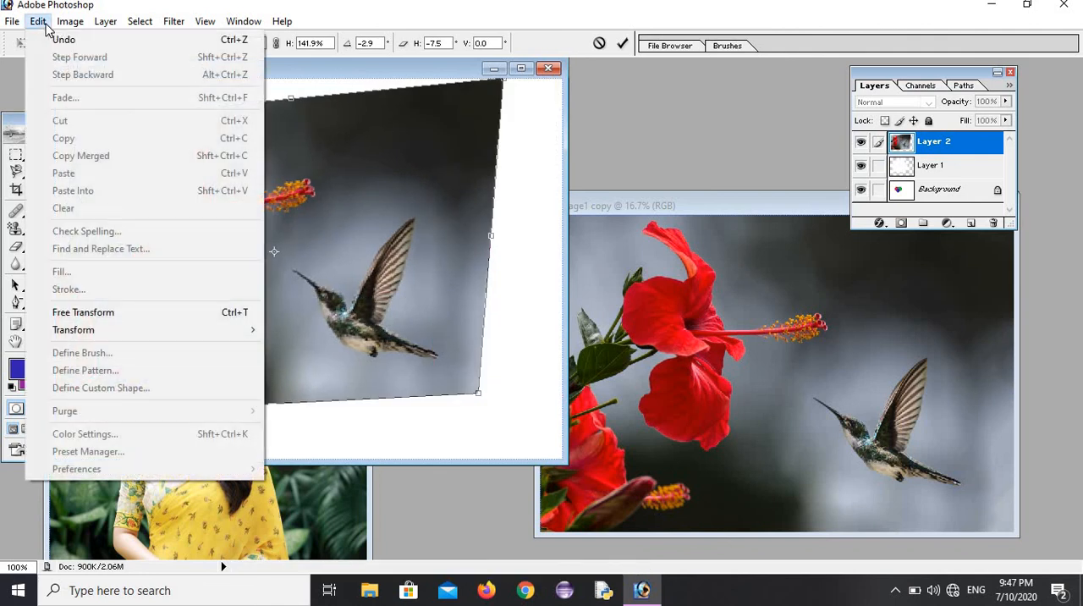
mouse_move(114, 337)
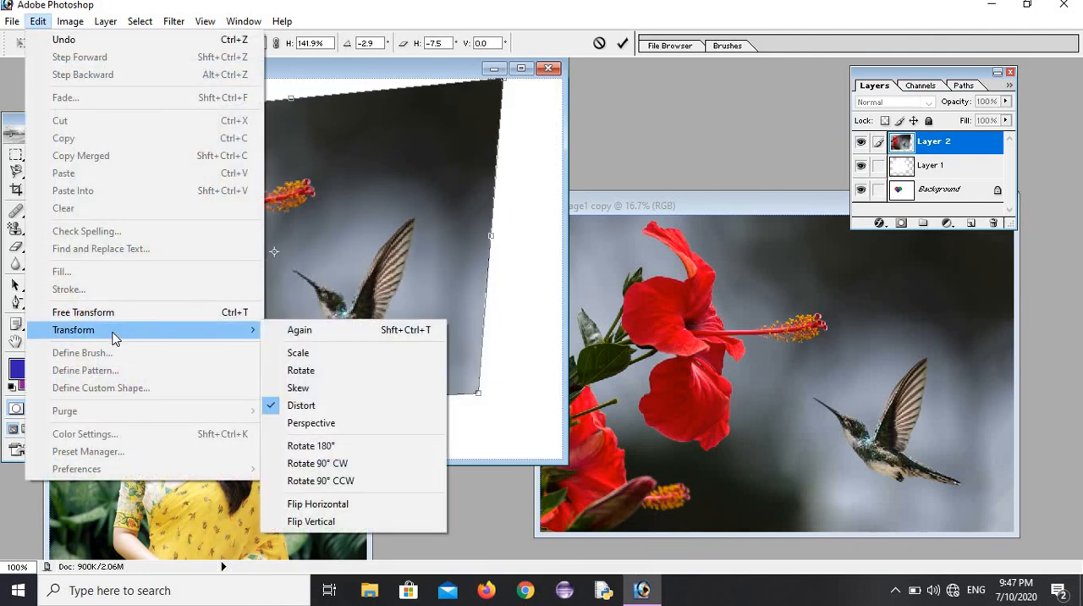
click(322, 424)
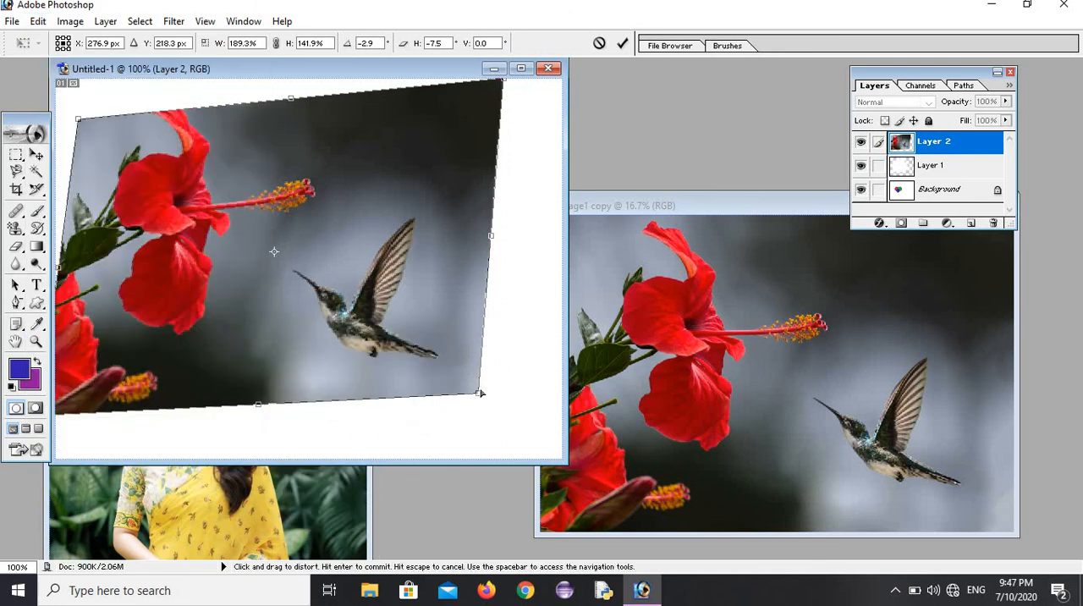
drag(478, 397, 234, 137)
drag(188, 108, 188, 108)
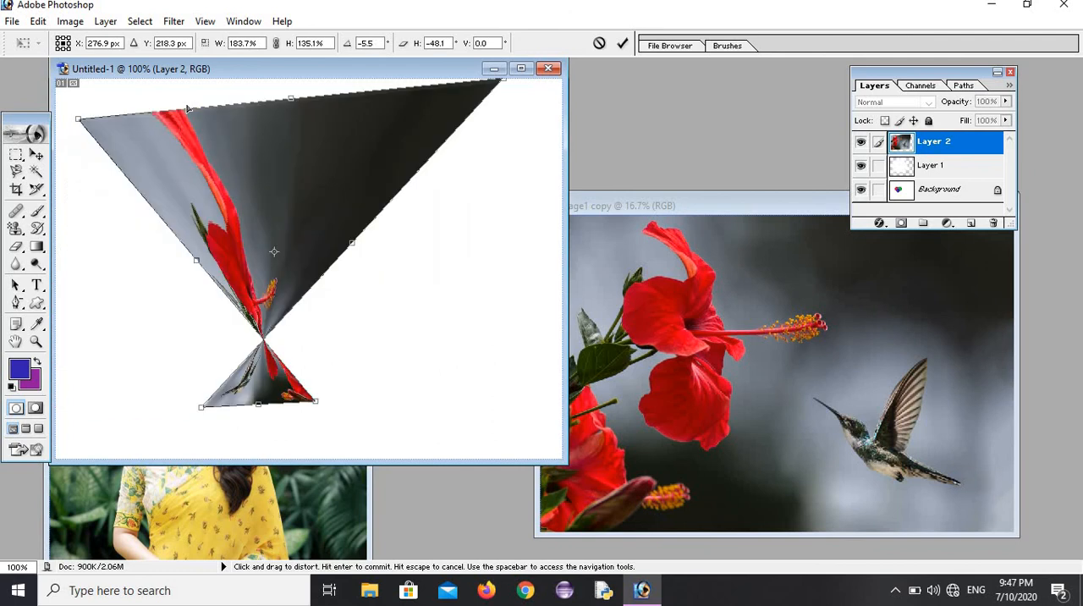
drag(146, 166, 424, 348)
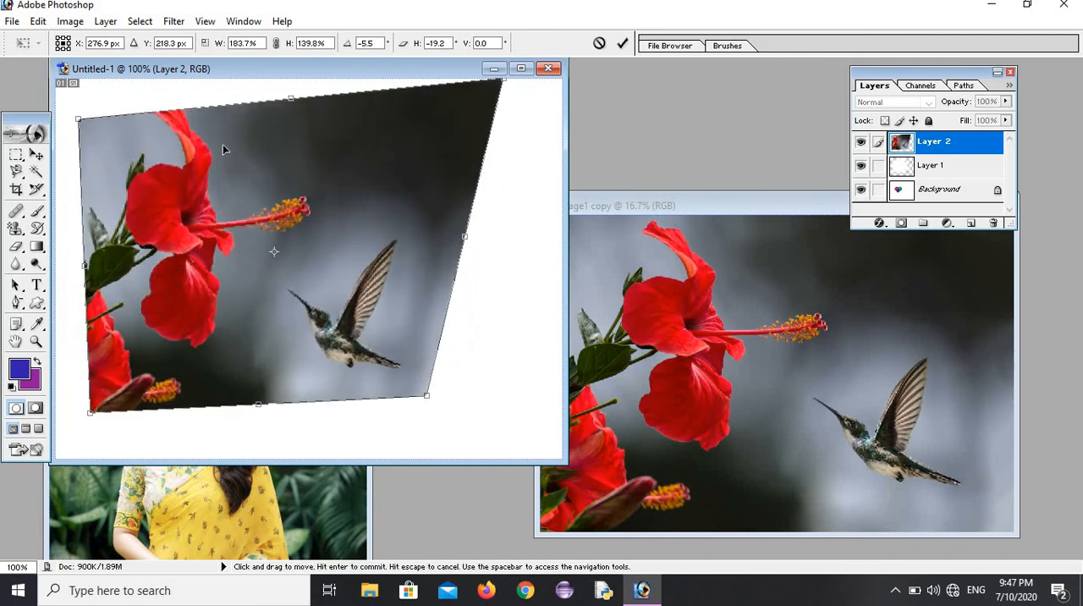
Step: Try rotating the picture by 180°, and undo that rotation
click(34, 22)
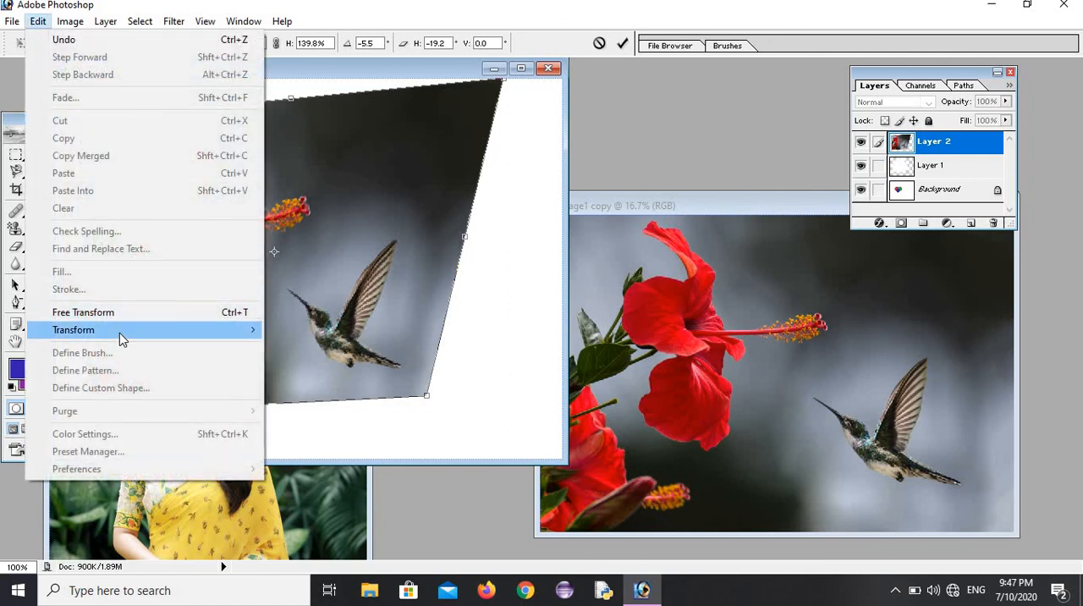
mouse_move(123, 337)
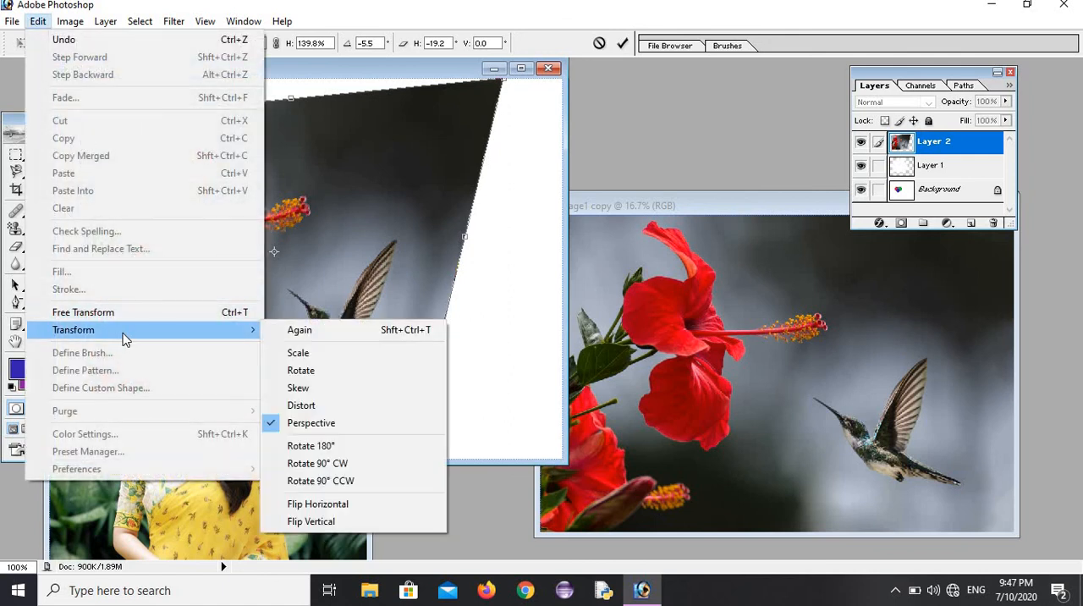
click(361, 447)
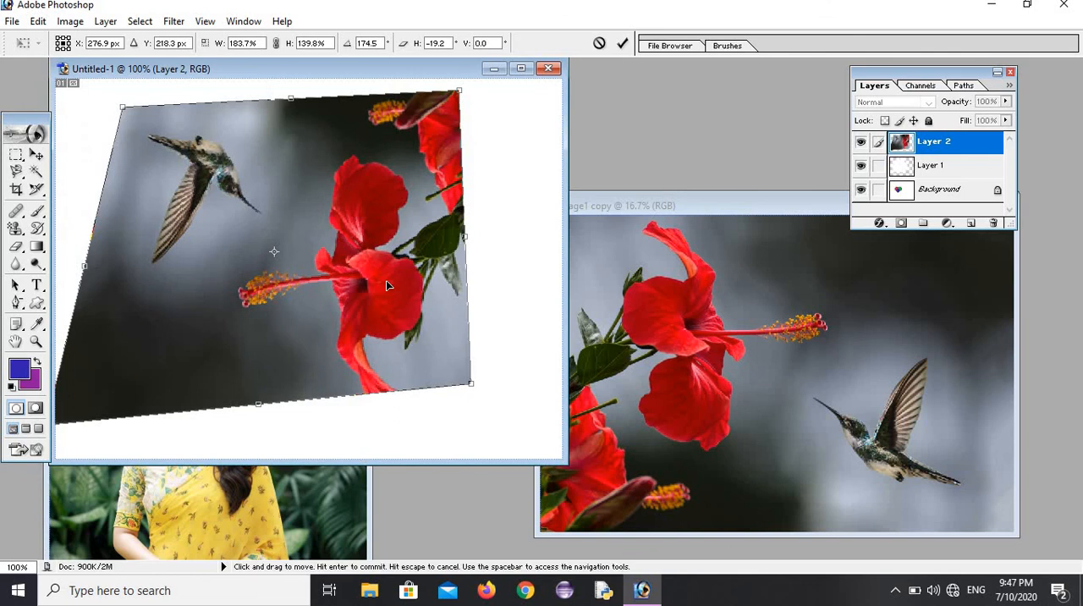
key(ctrl+z)
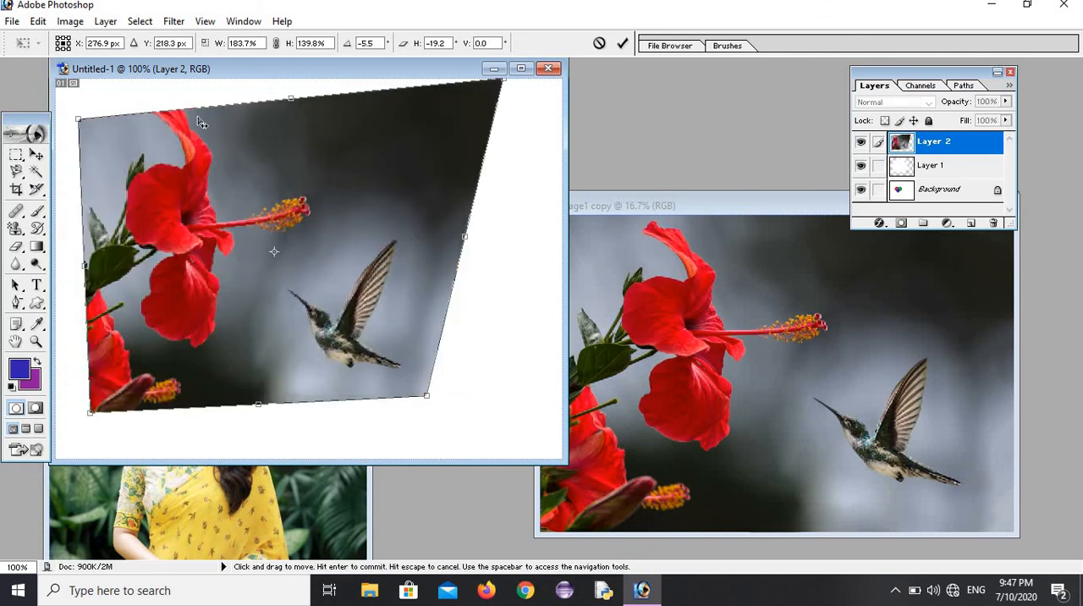
Step: Try rotating the picture 90° clockwise, and undo that rotation
click(38, 21)
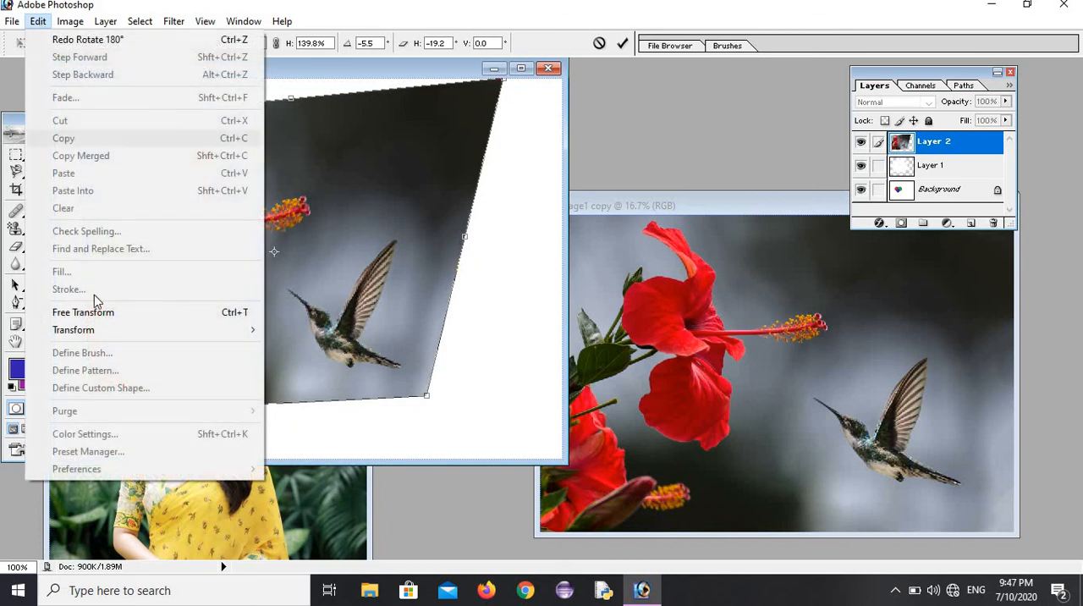
mouse_move(102, 335)
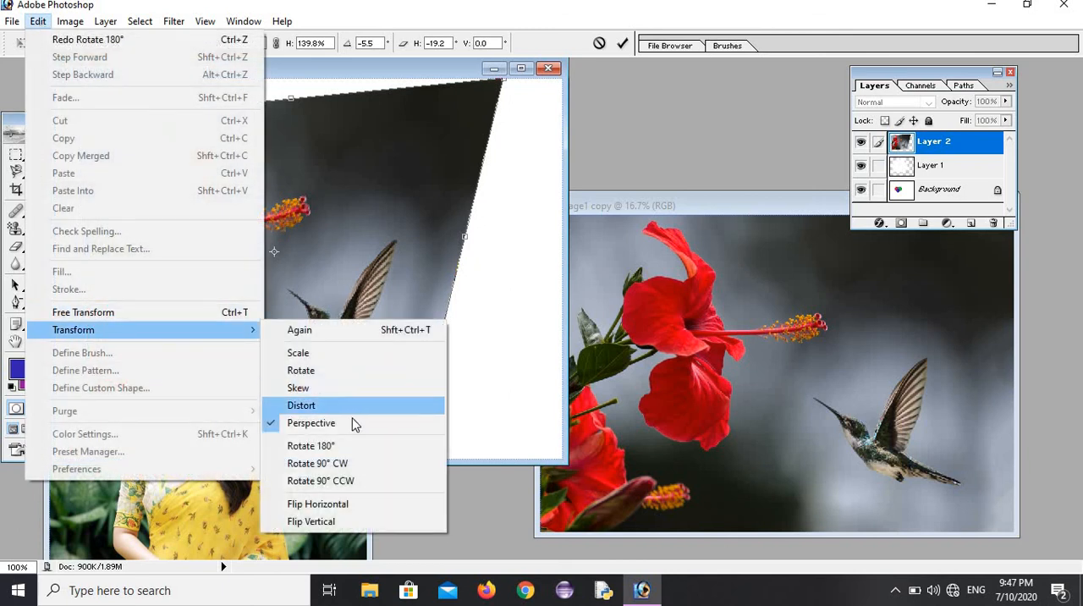
click(339, 463)
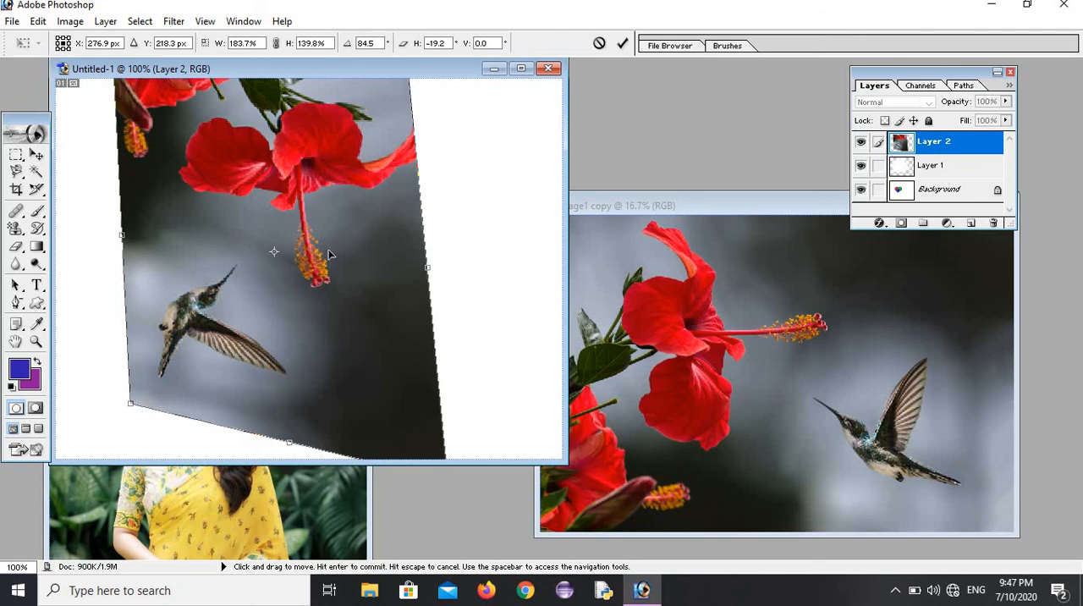
key(ctrl+z)
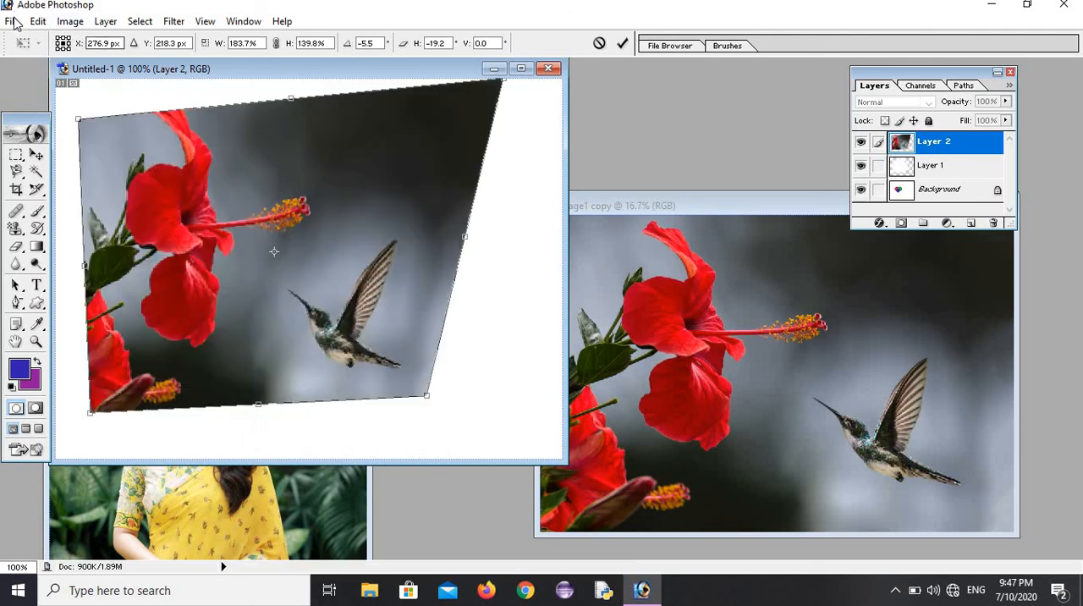
Step: Try rotating the picture 90° counterclockwise, and undo that rotation
click(38, 21)
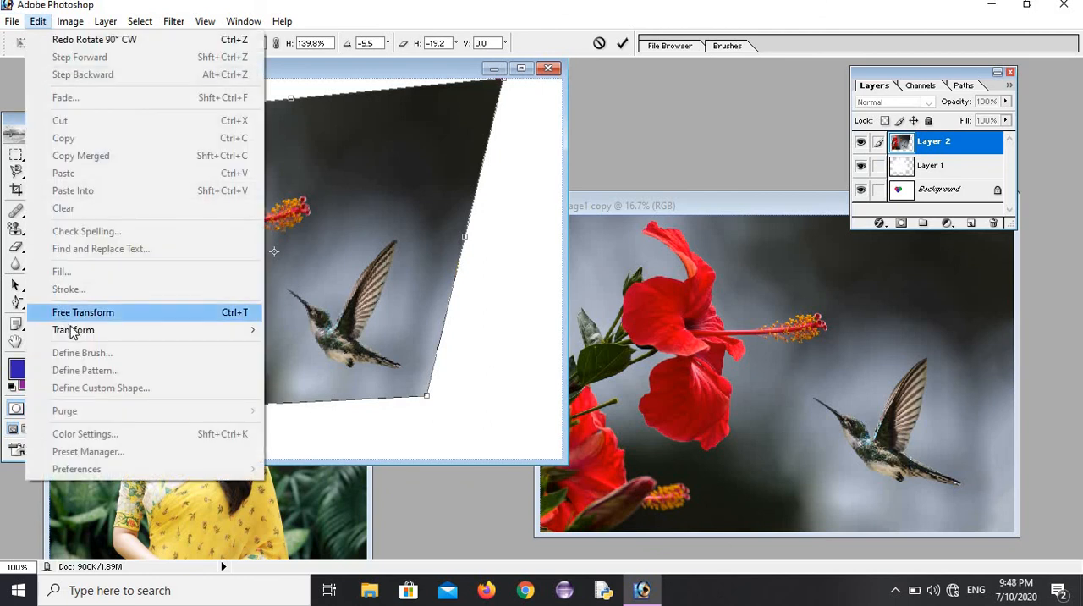
mouse_move(79, 331)
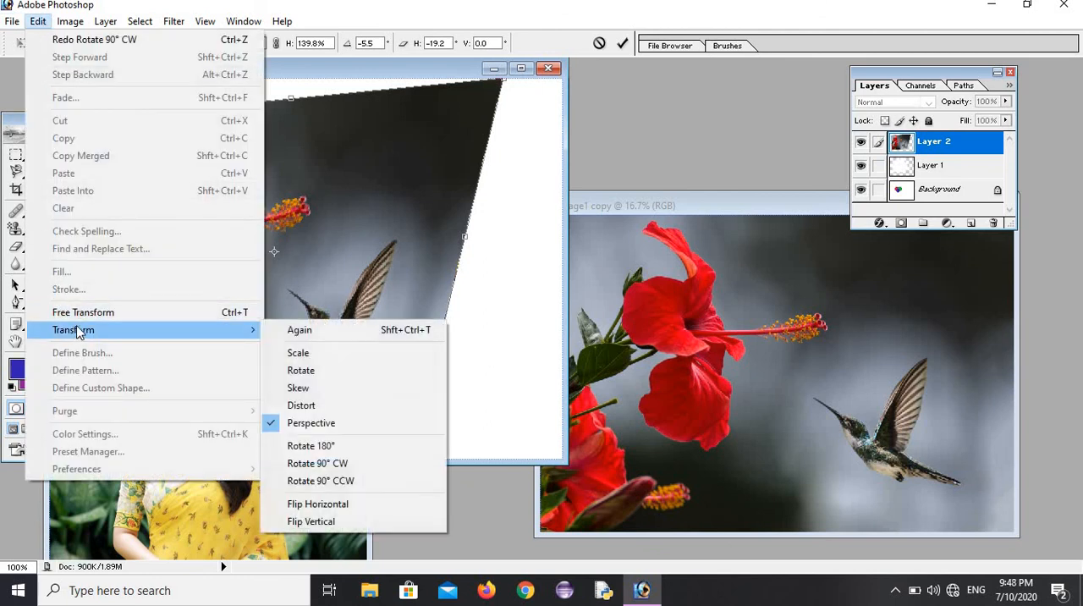
click(340, 485)
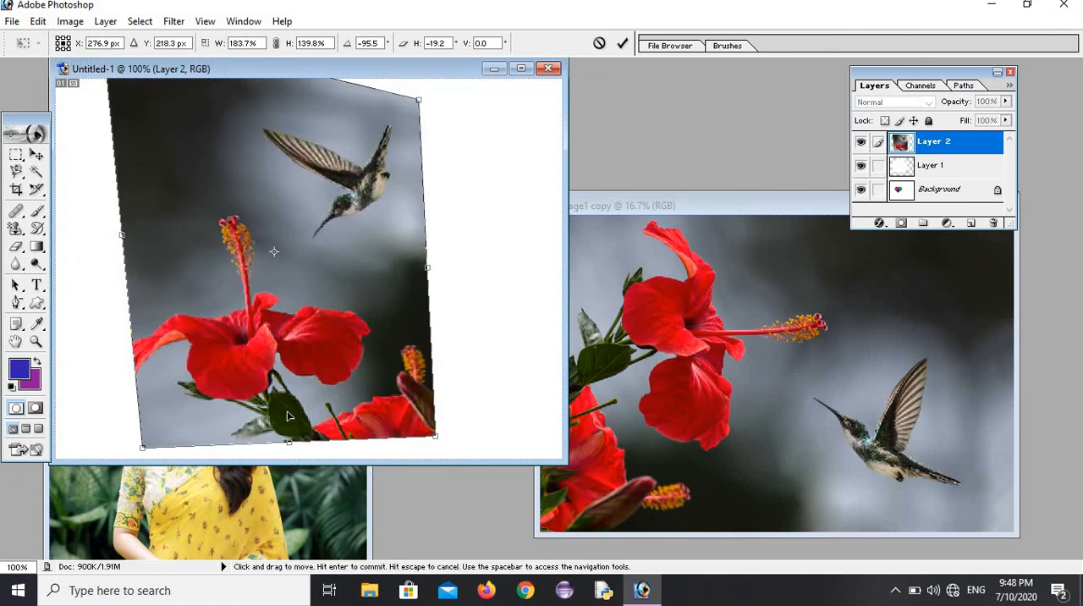
key(ctrl+z)
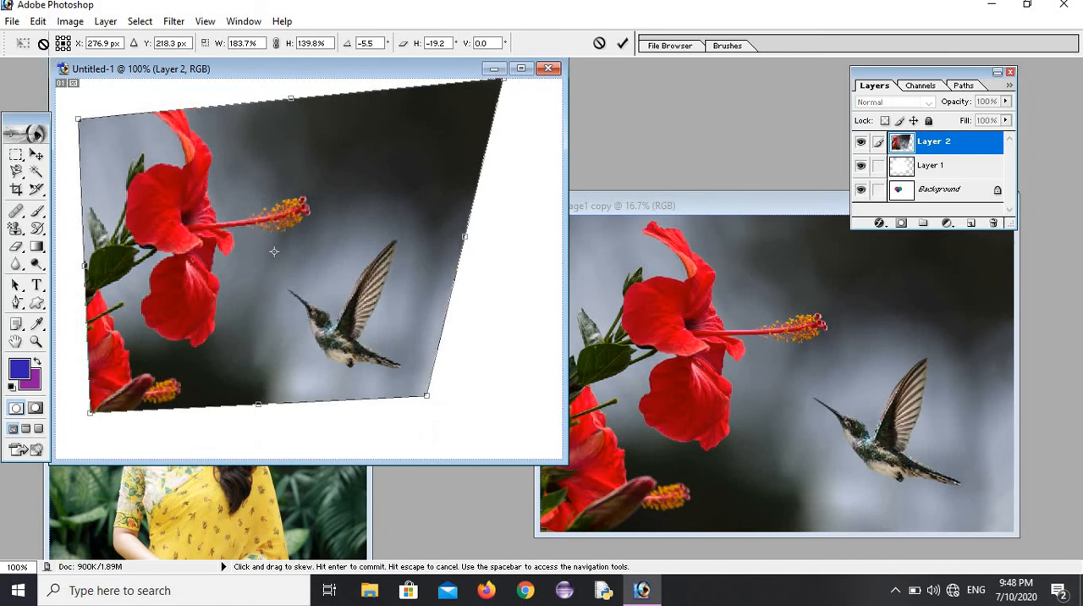
Step: Try flipping the picture horizontally, and undo that flip
click(38, 22)
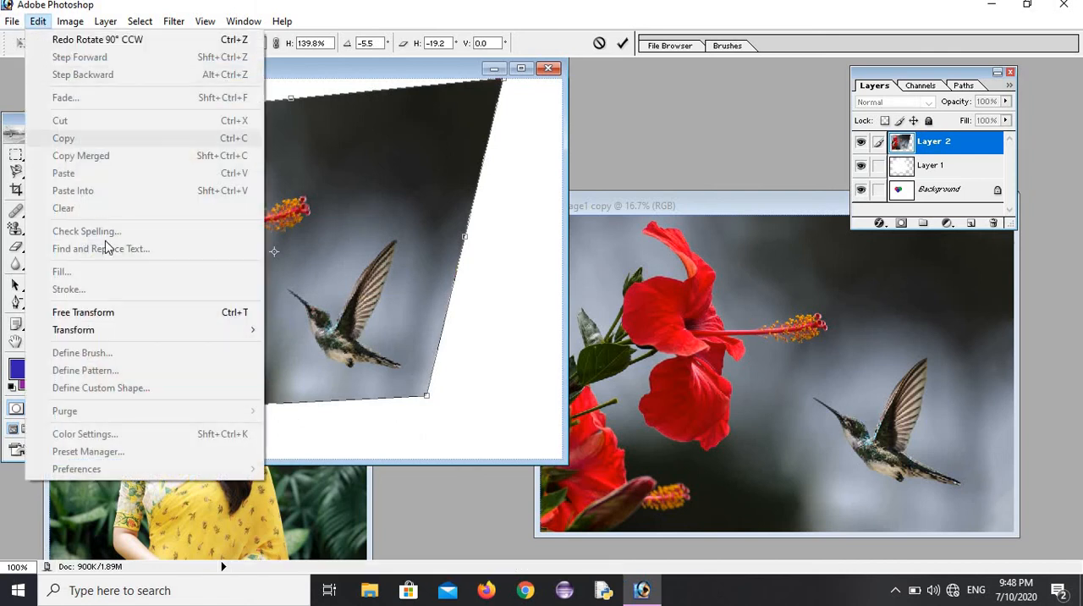
mouse_move(112, 329)
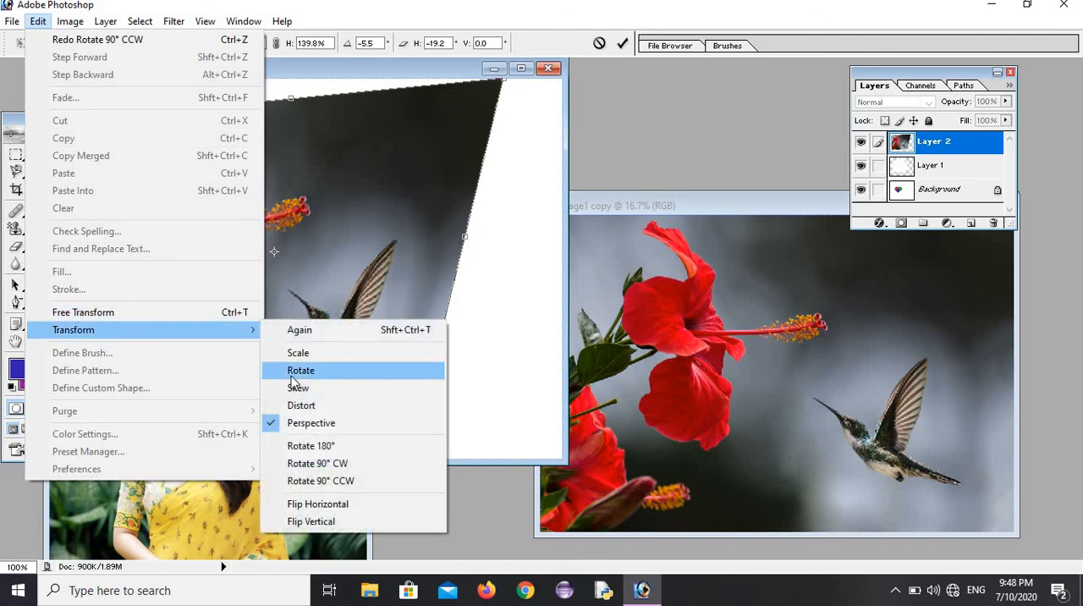
click(346, 505)
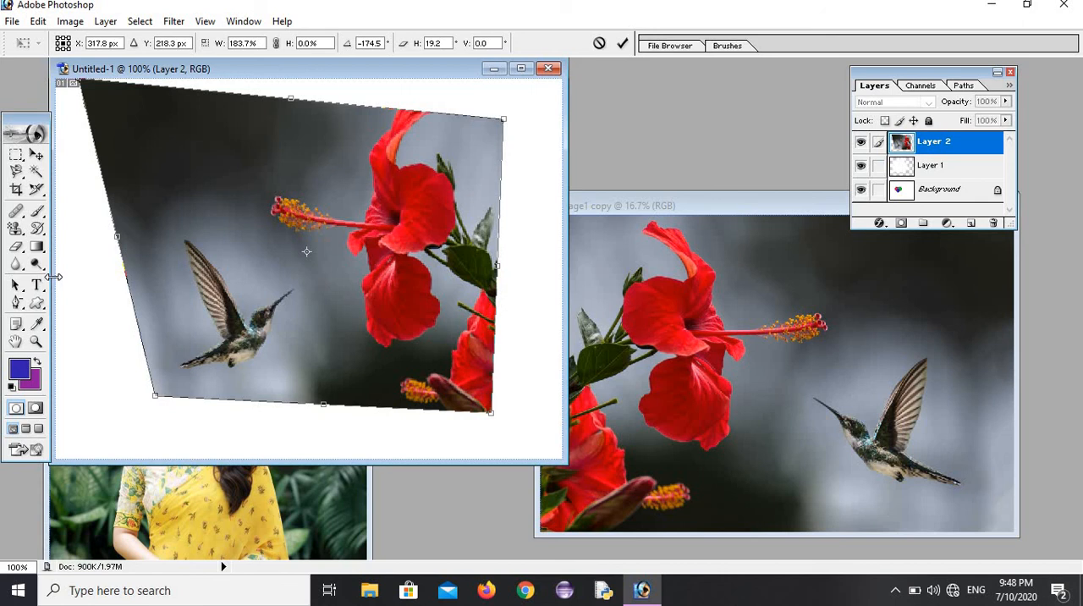
key(ctrl+z)
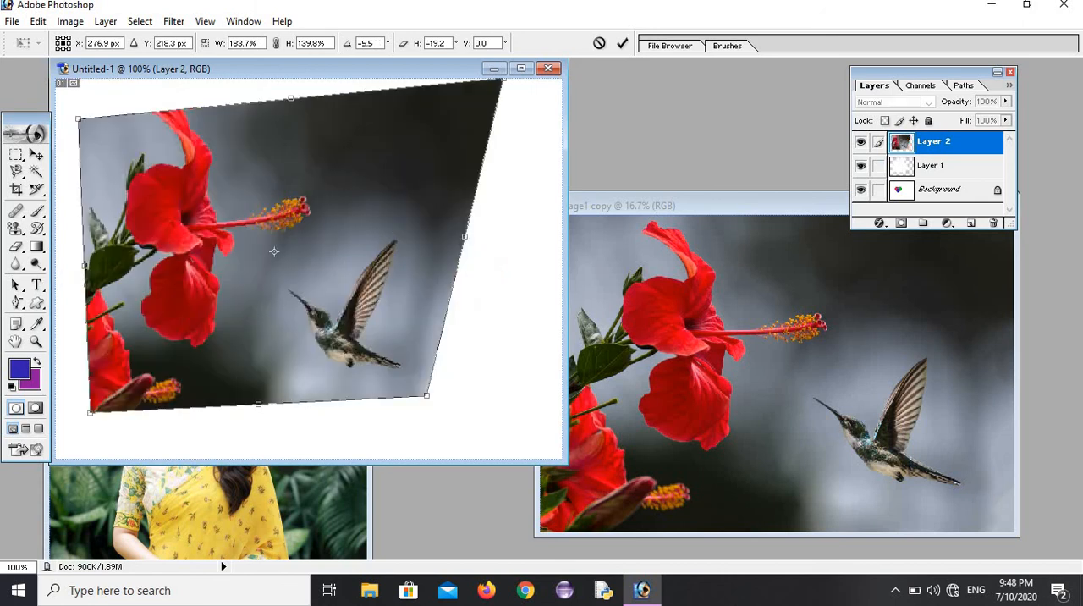
Step: Flip the picture vertically with the Transform command
click(37, 20)
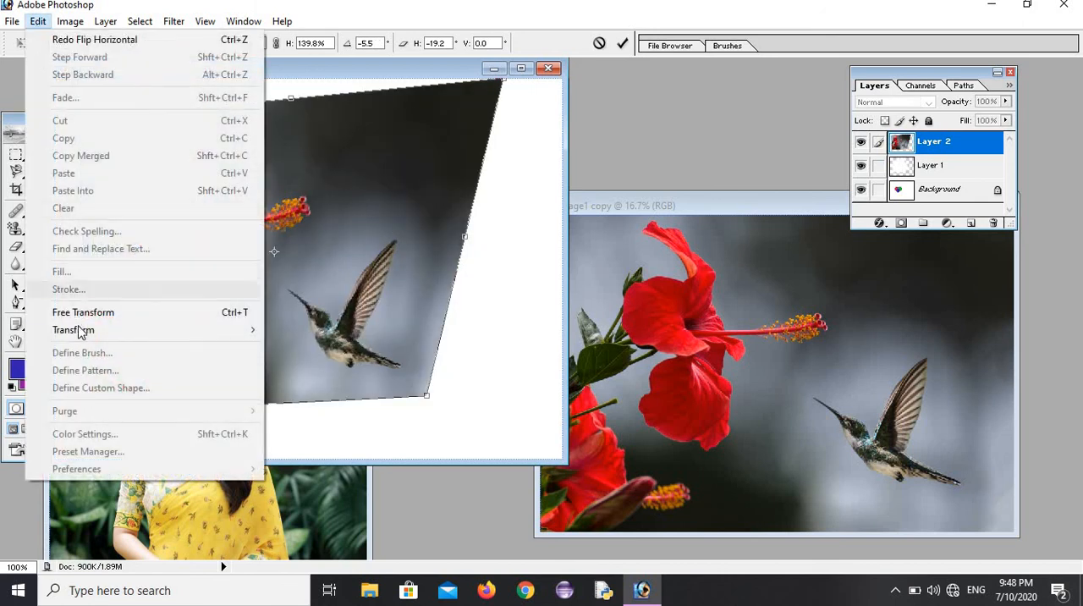
mouse_move(80, 331)
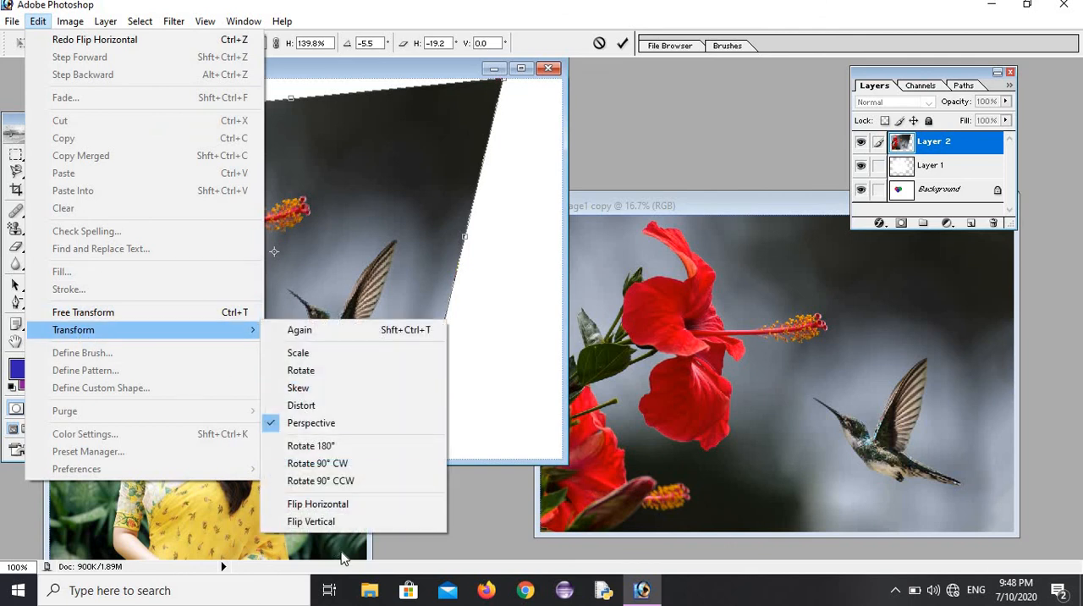
click(333, 521)
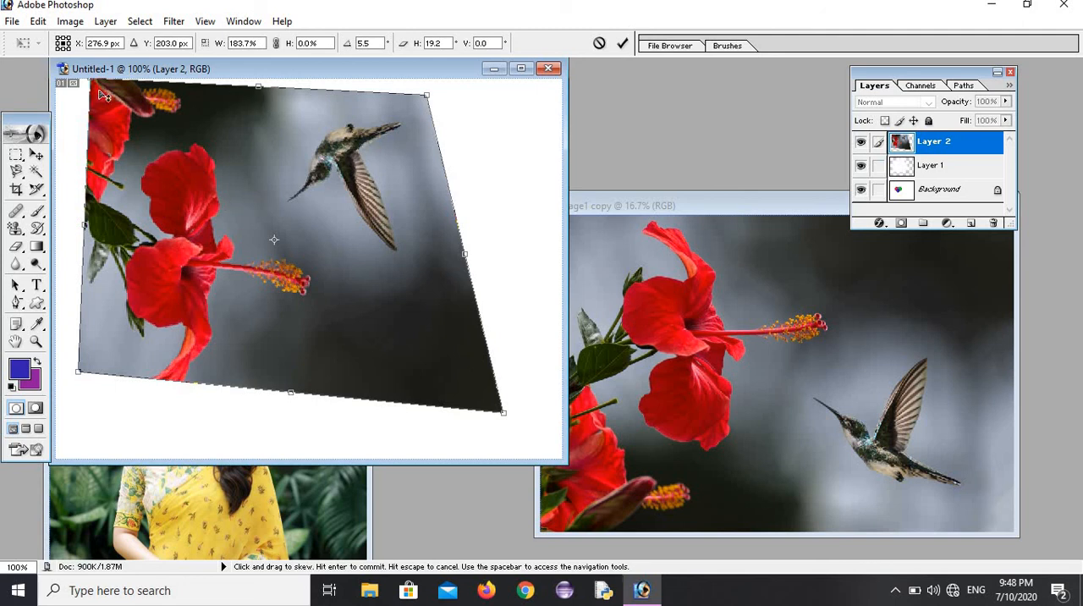
Step: Shift the picture's left edge down to a -2.3° angle and 11.3° horizontal skew, and apply the transformation on switching to the Gradient tool
drag(100, 88, 100, 148)
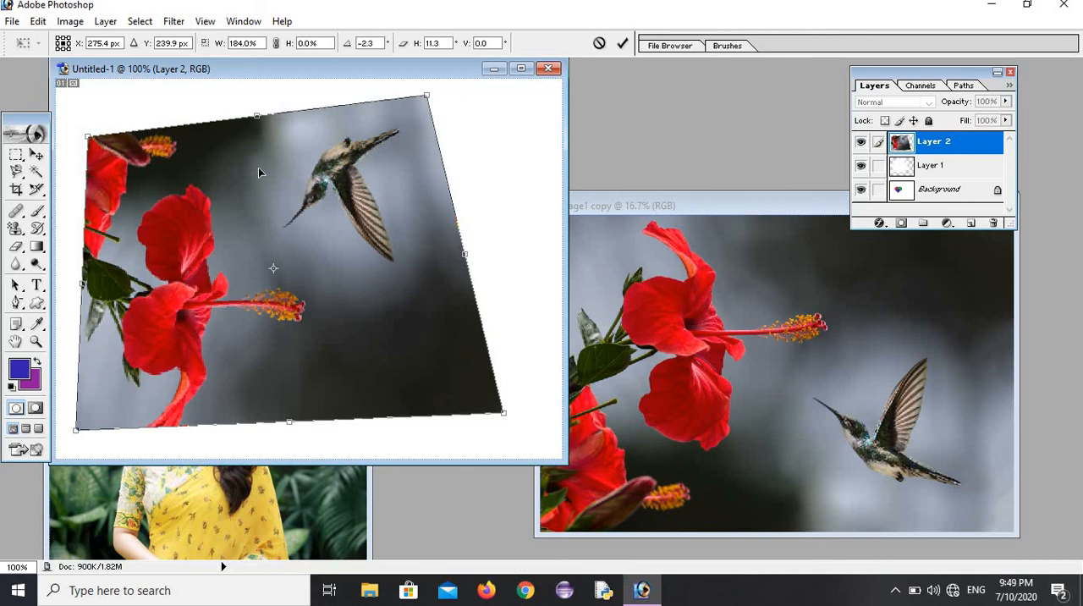
click(38, 247)
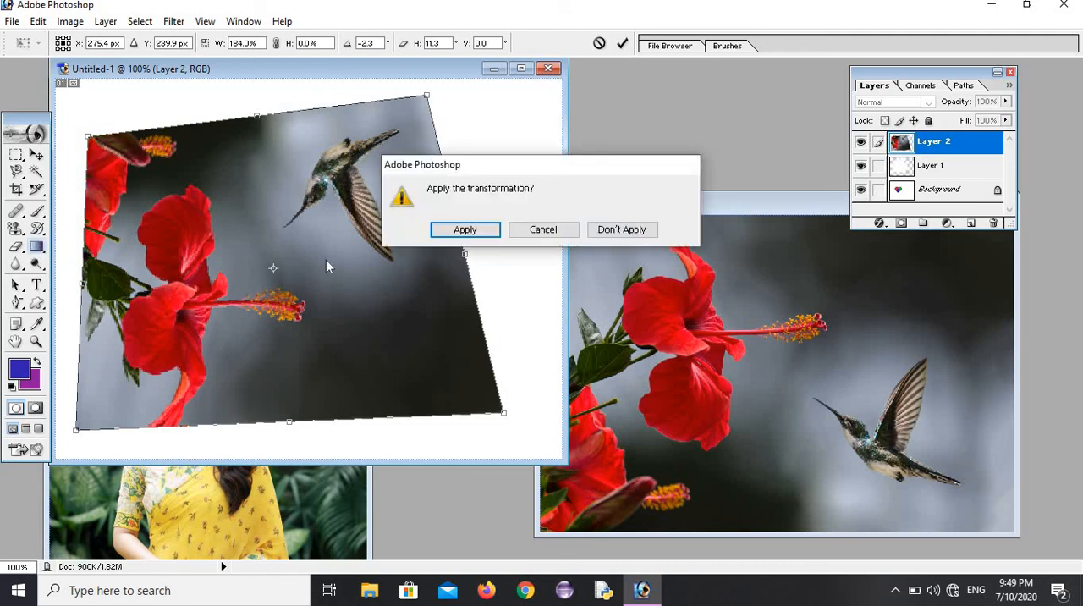
click(450, 231)
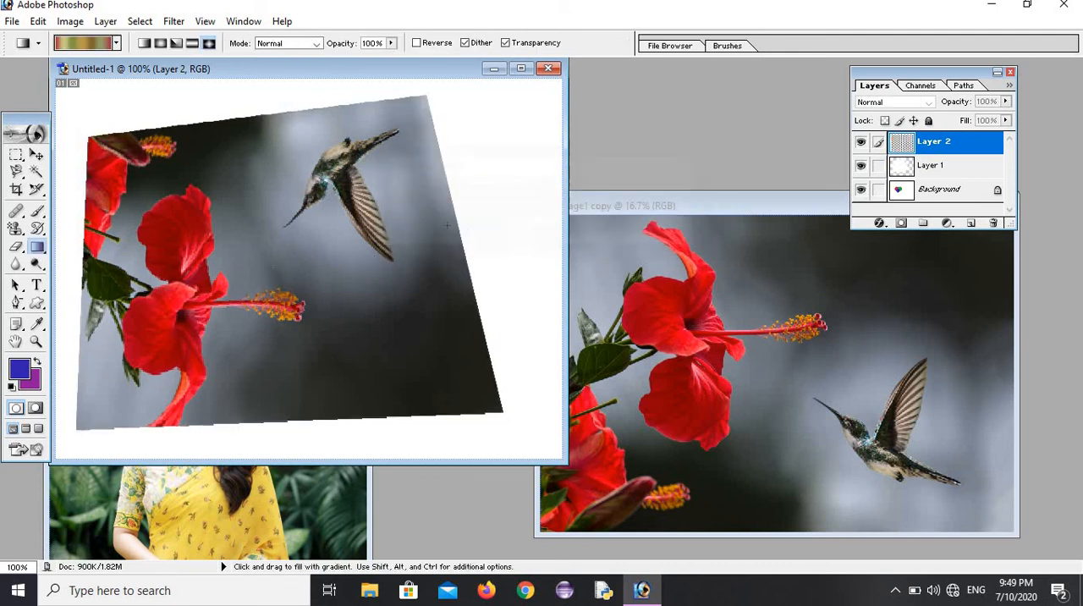
Step: Undo the applied free transform, and try stepping one more state backward and forward again in the editing history
click(39, 22)
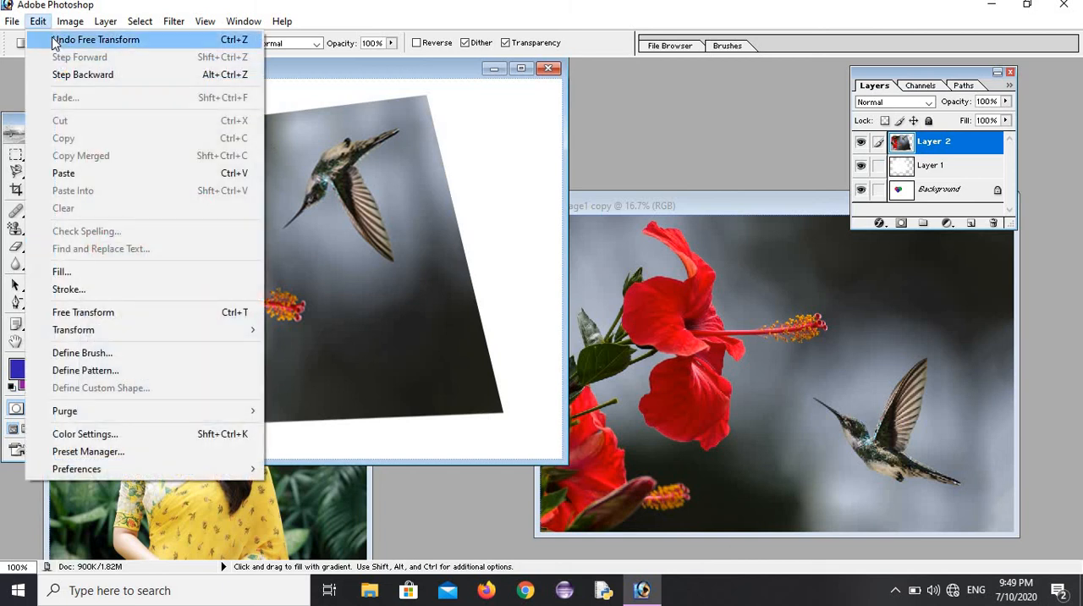
click(55, 40)
click(39, 24)
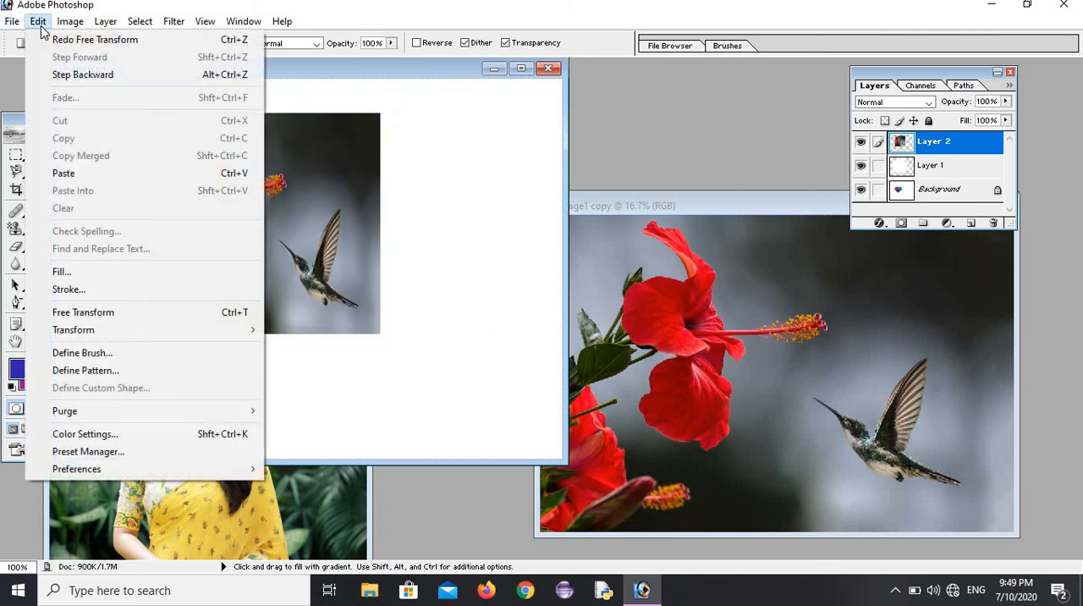
click(61, 71)
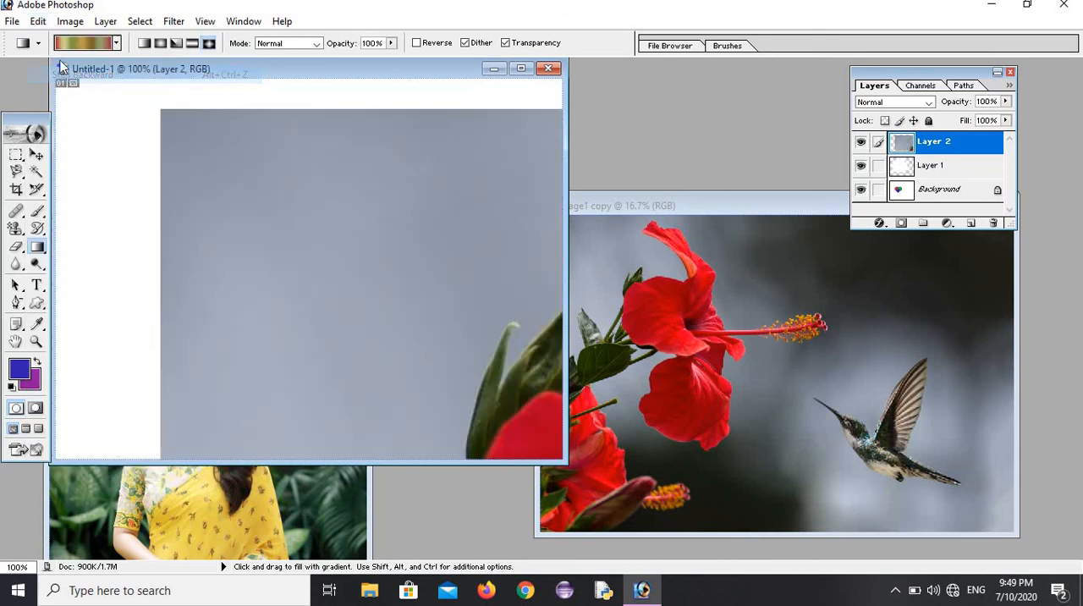
click(39, 22)
click(68, 58)
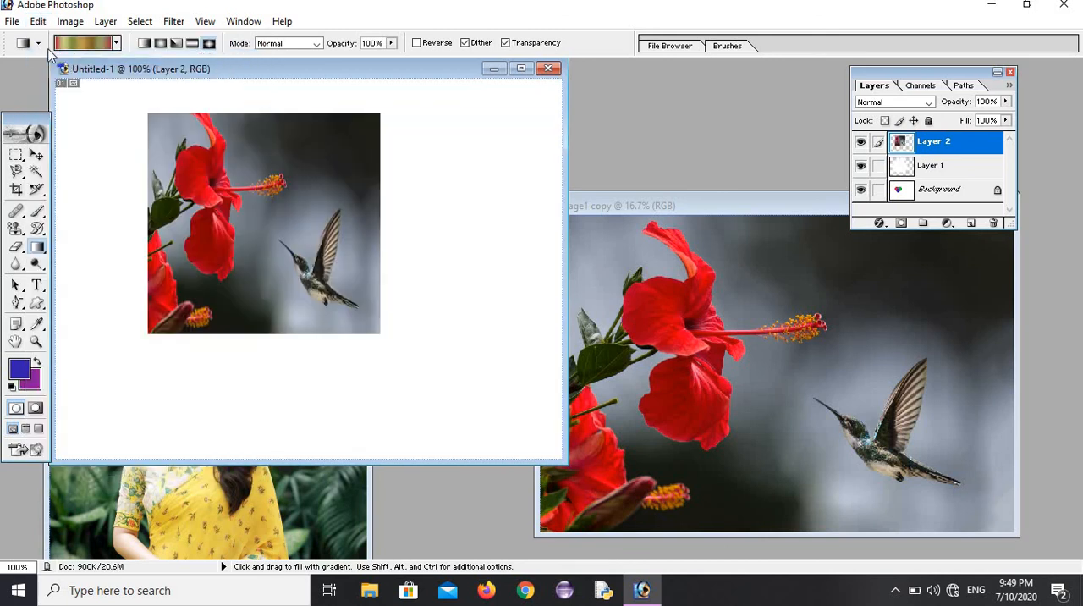
click(38, 24)
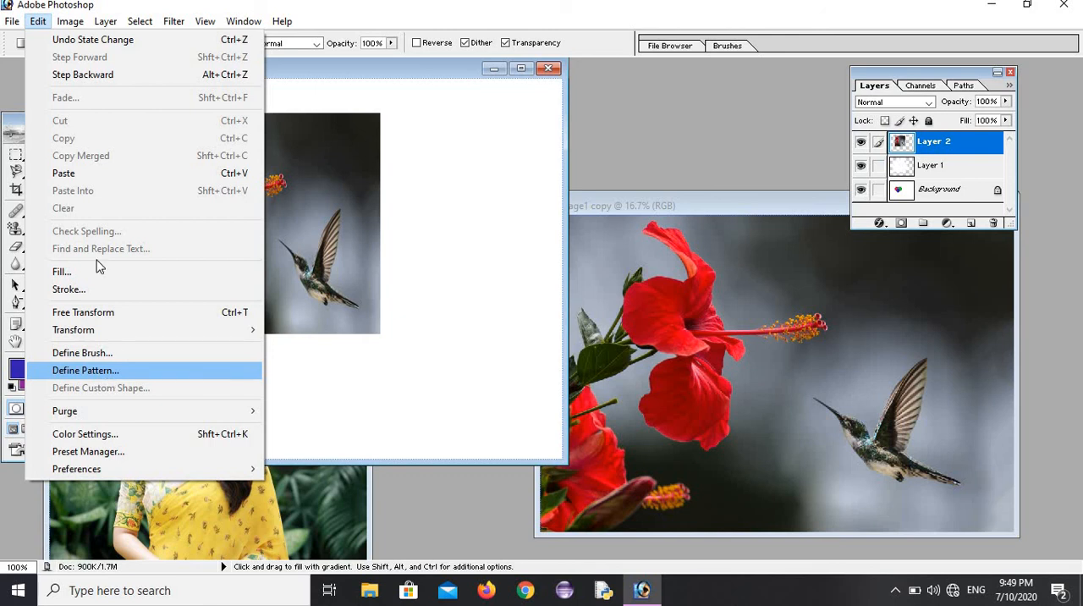
click(445, 161)
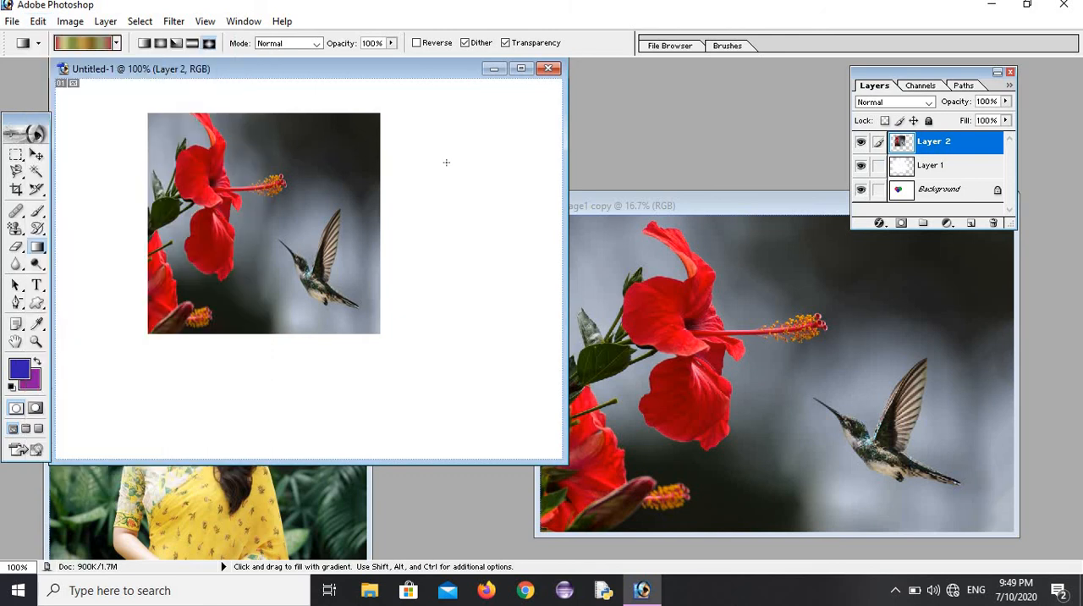